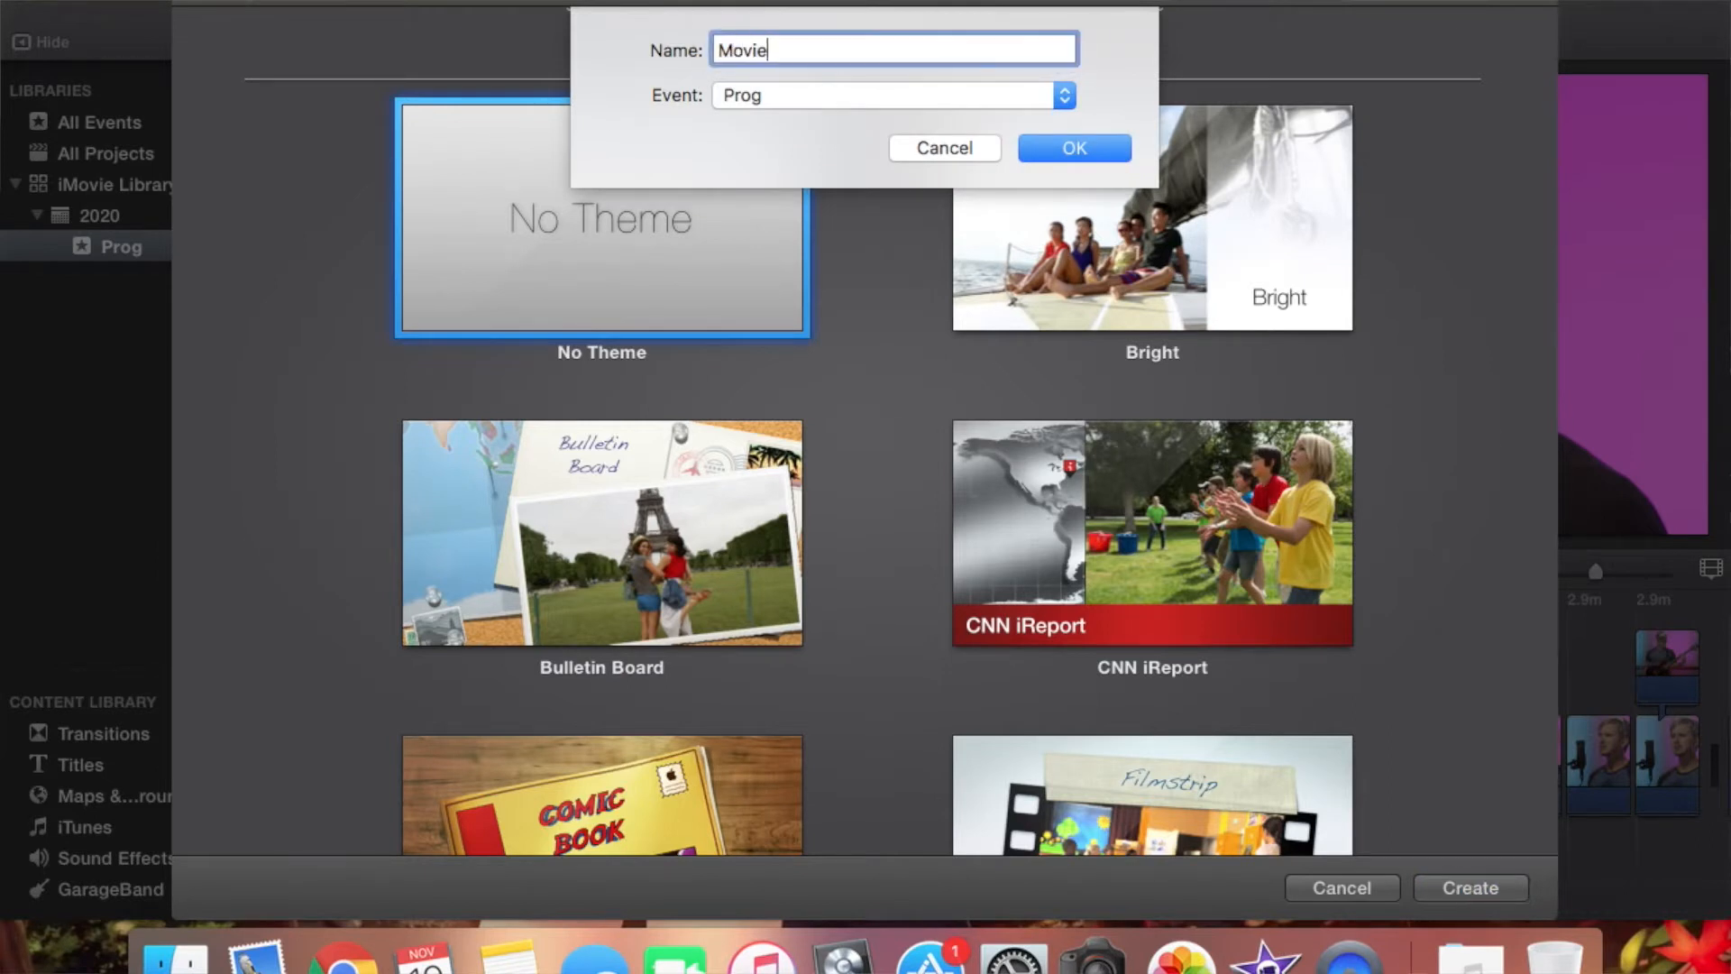
Create the No Theme project "Movie" in the Prog event and browse its clips down to the song's audio clips
click(1078, 157)
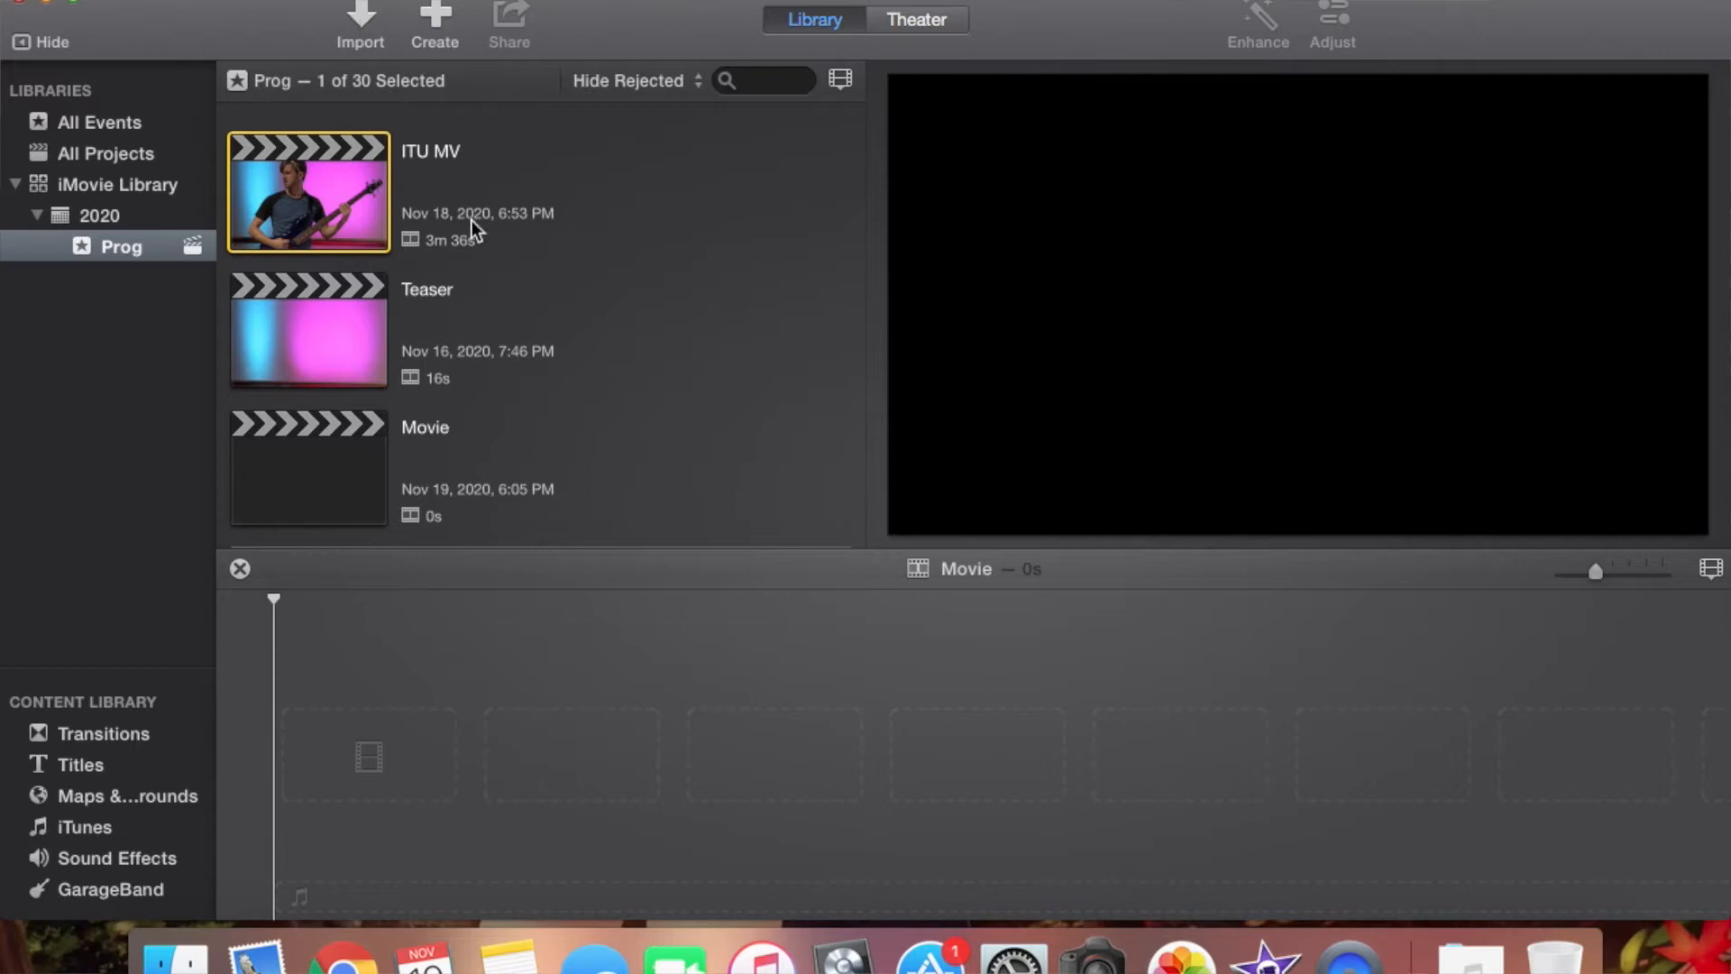
scroll(473, 225, down, 10)
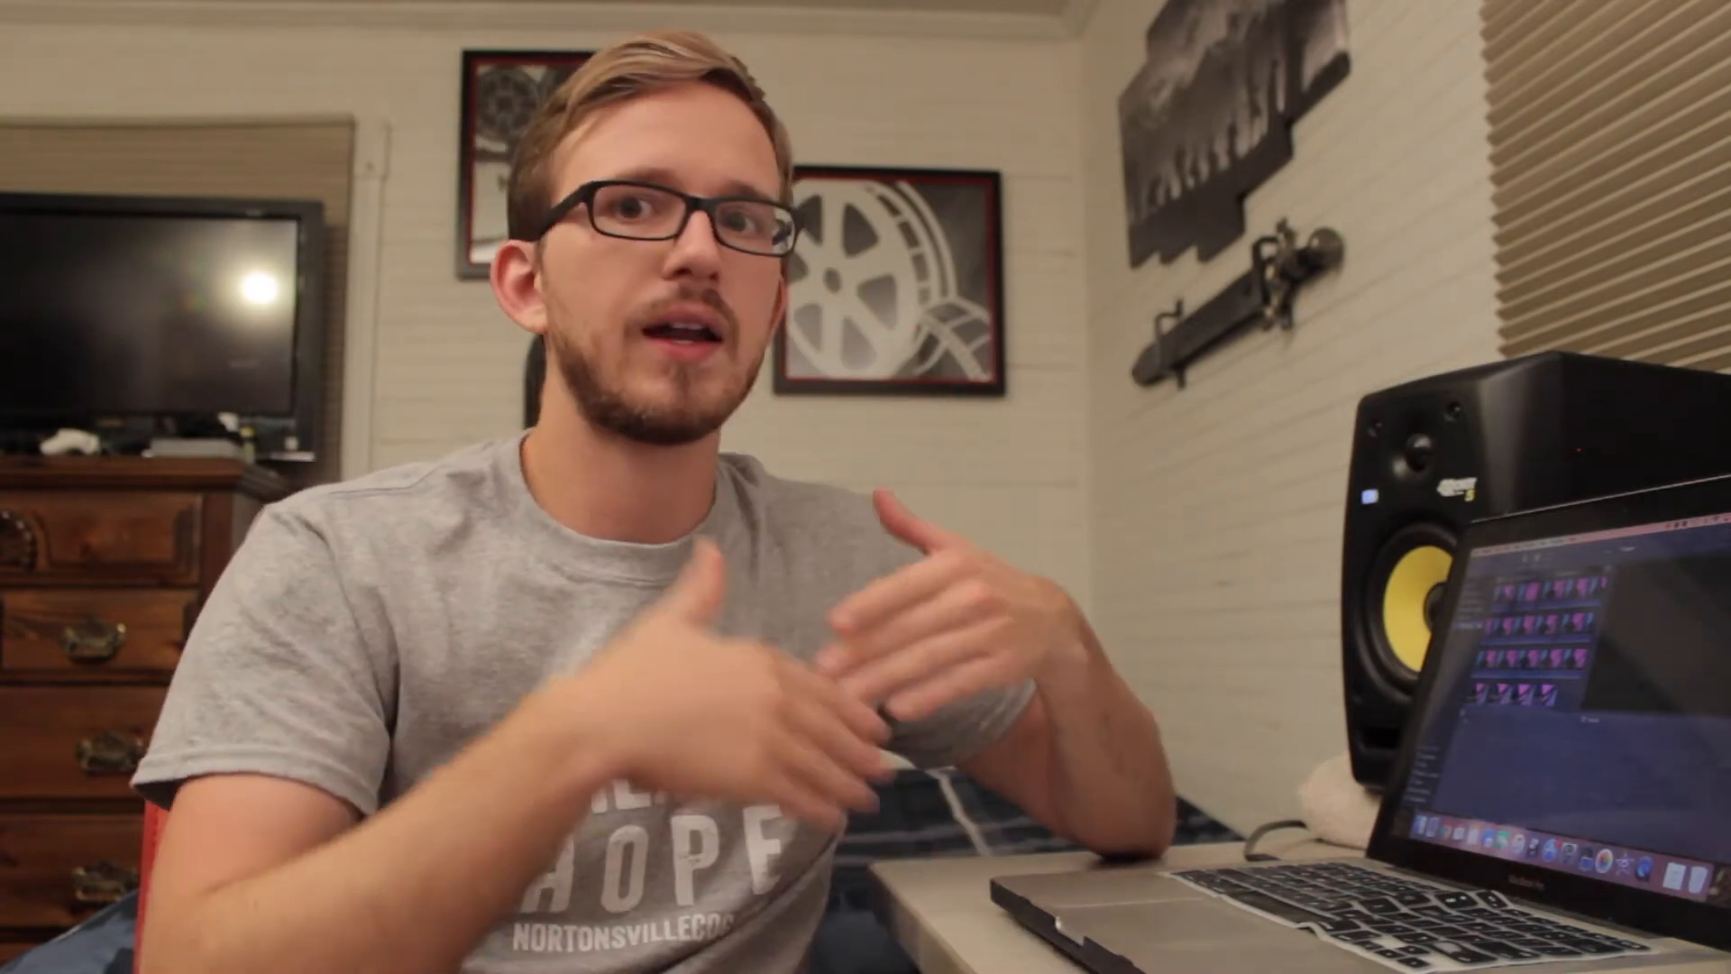
scroll(476, 231, down, 2)
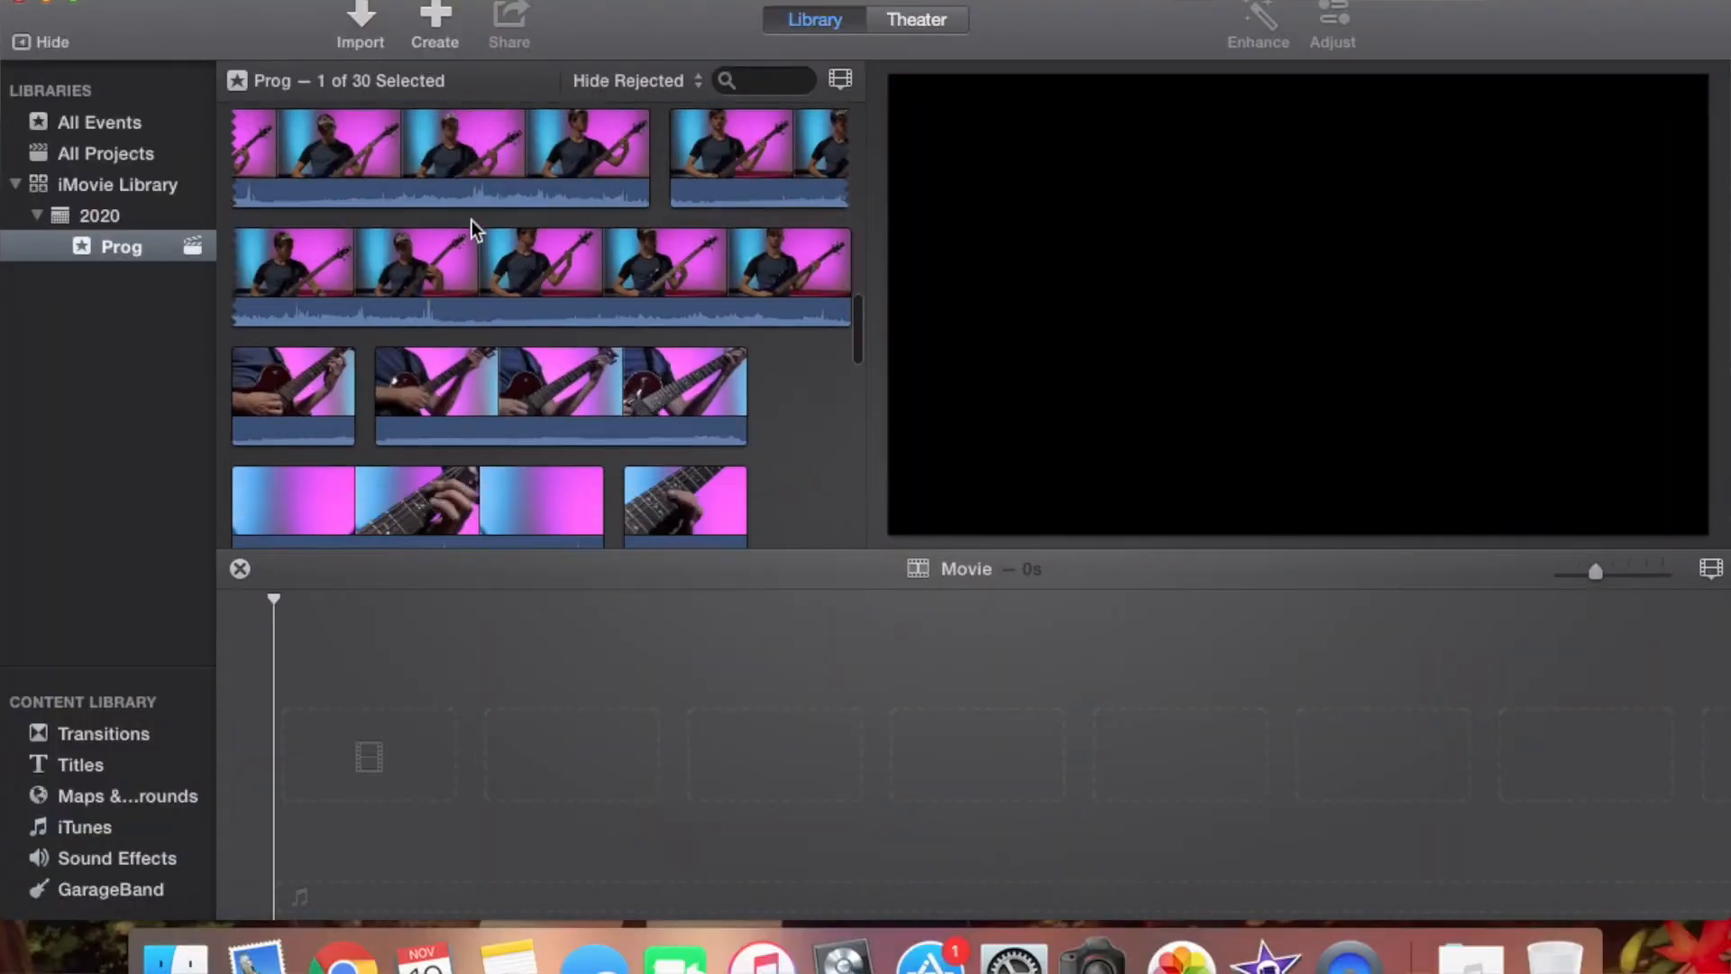
scroll(499, 241, down, 10)
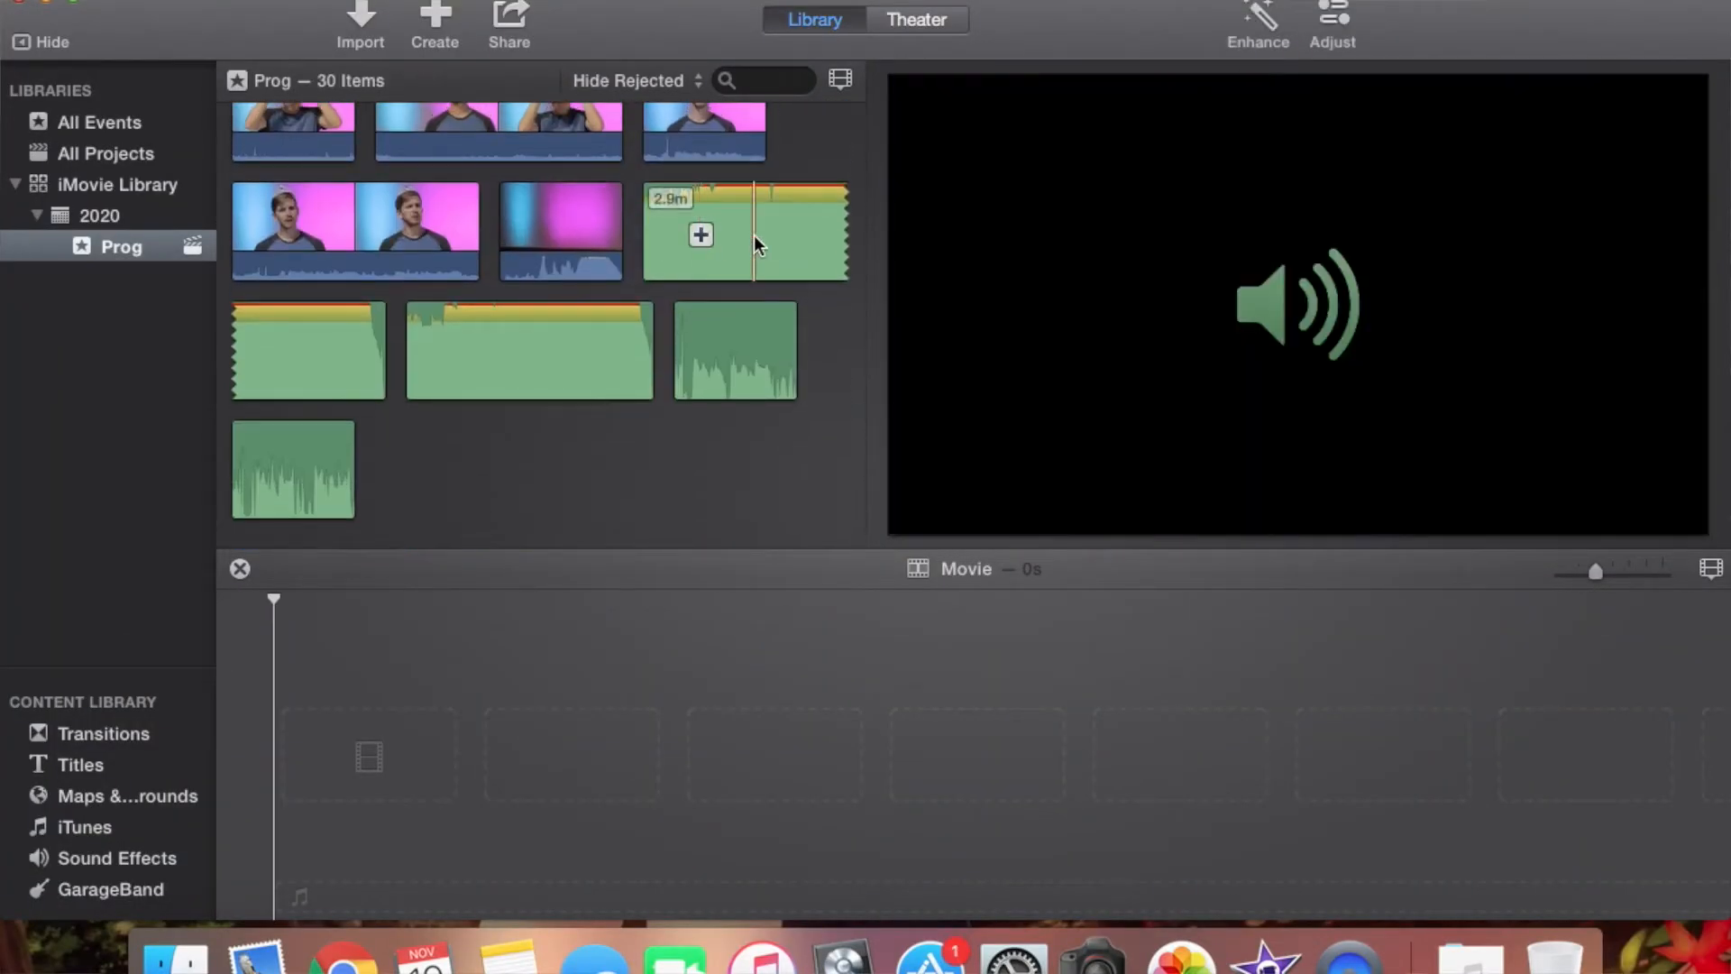
click(711, 235)
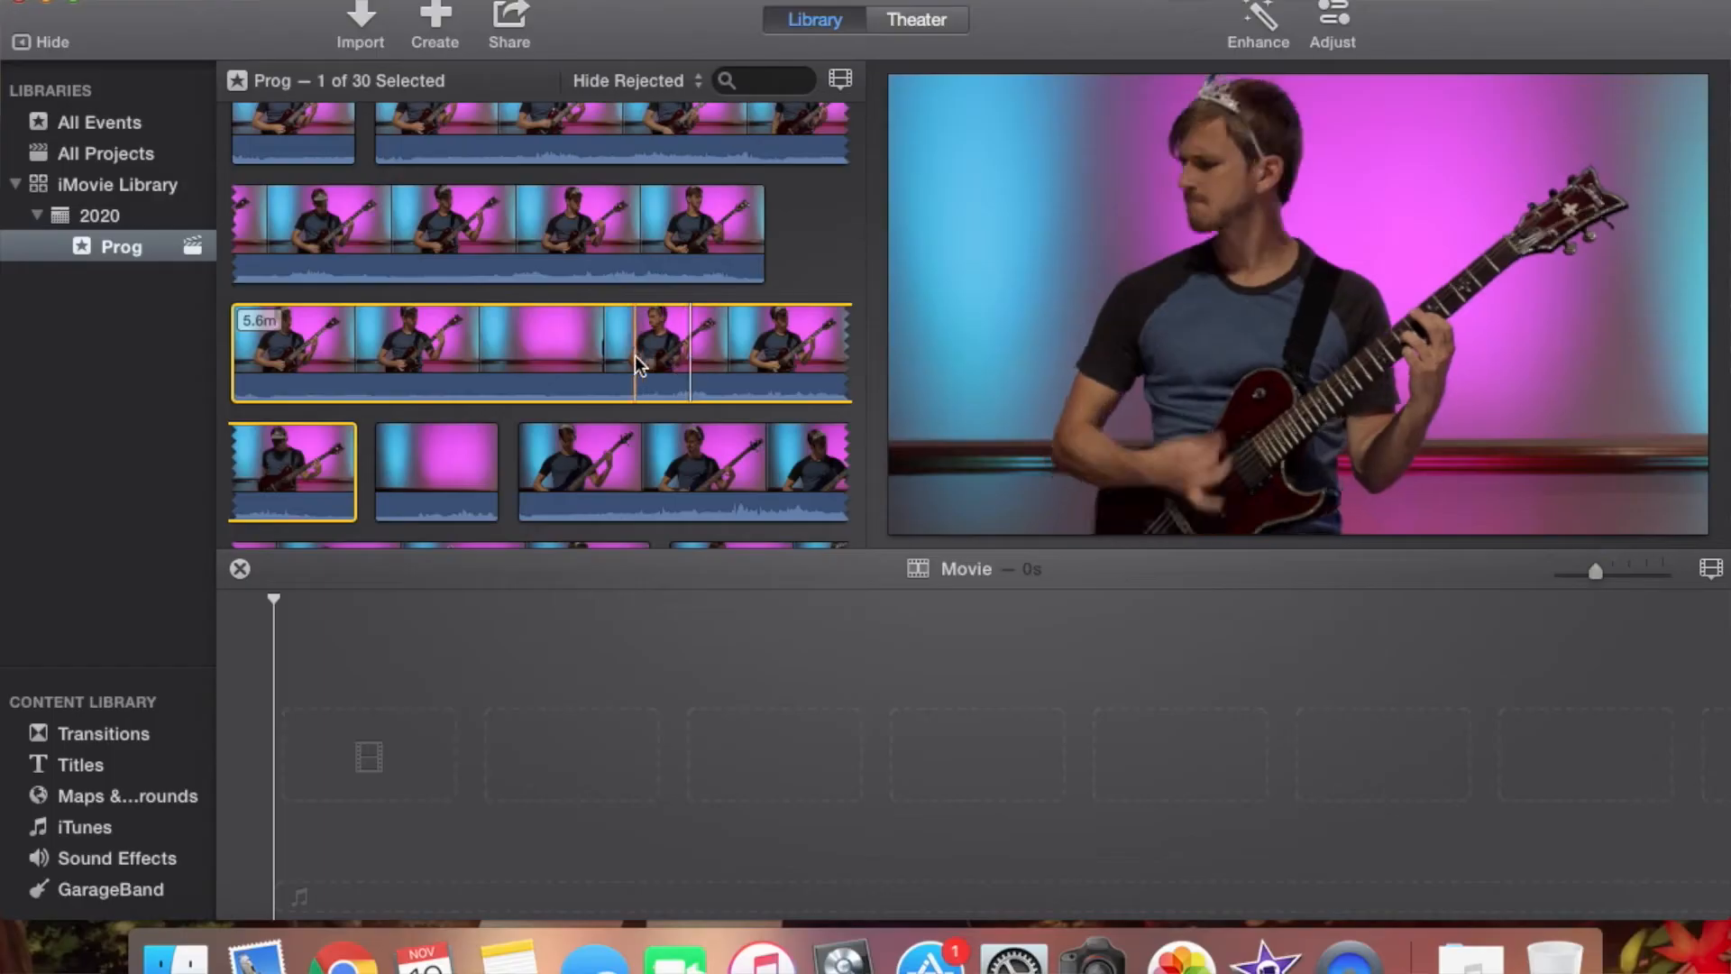
Select only the middle section of the 5.6-minute guitar clip and add that range to the empty timeline
scroll(637, 363, down, 1)
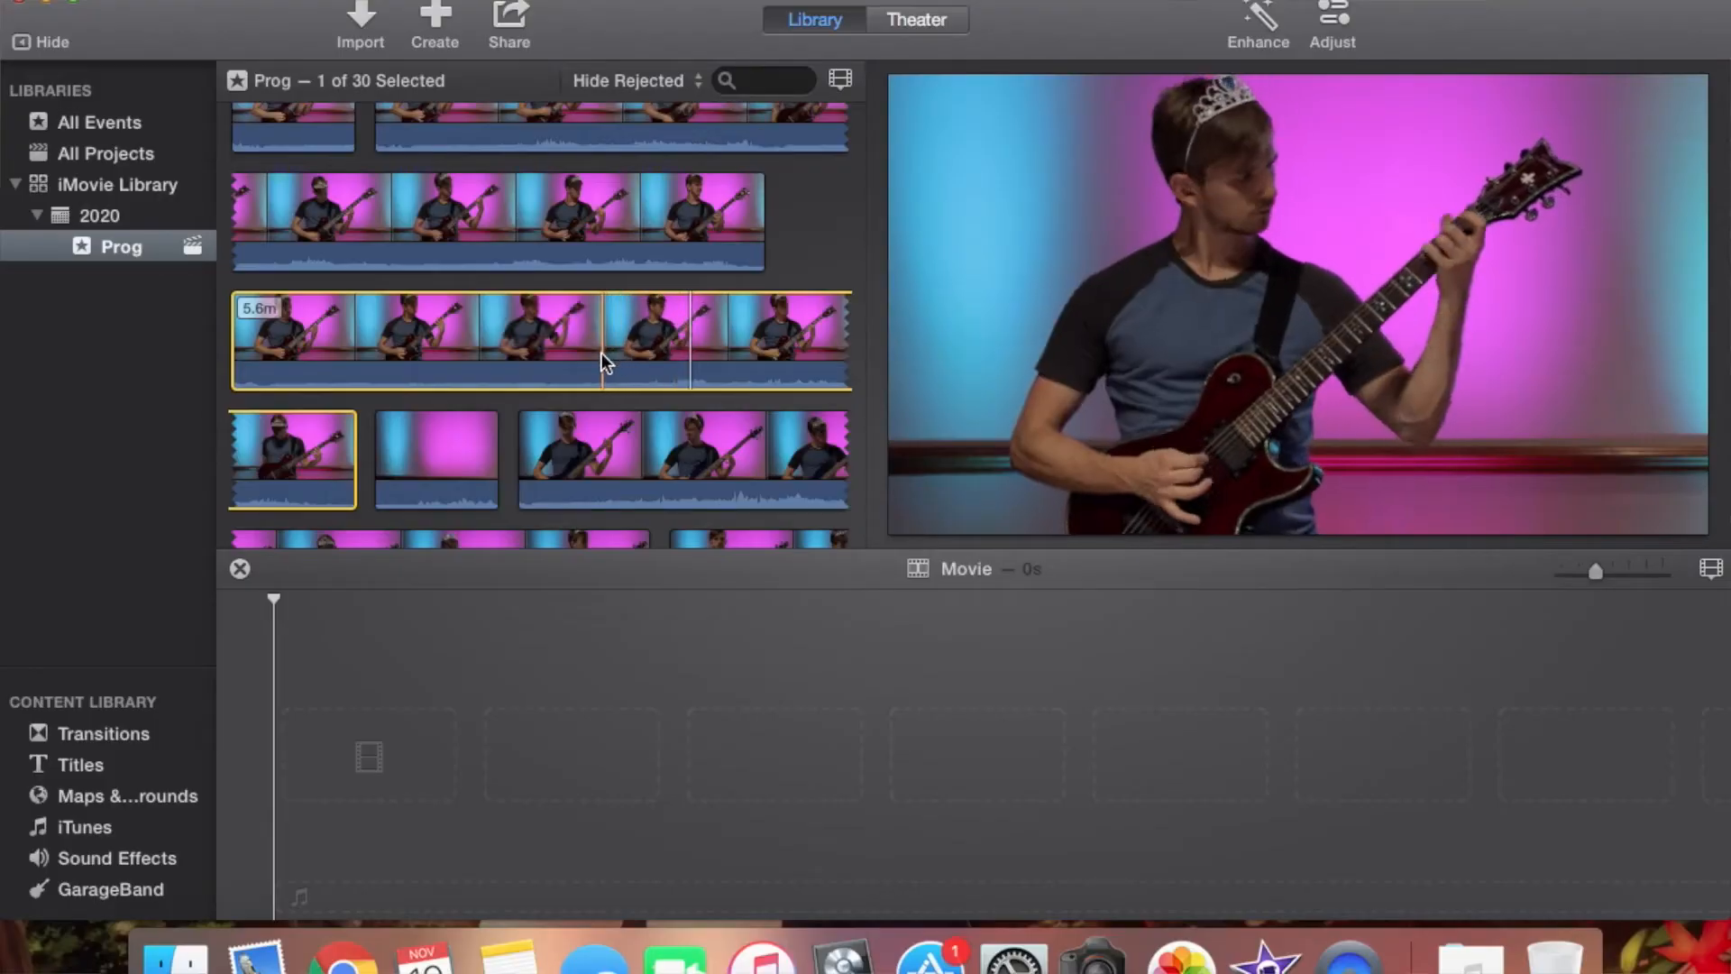
key(super+shift+a)
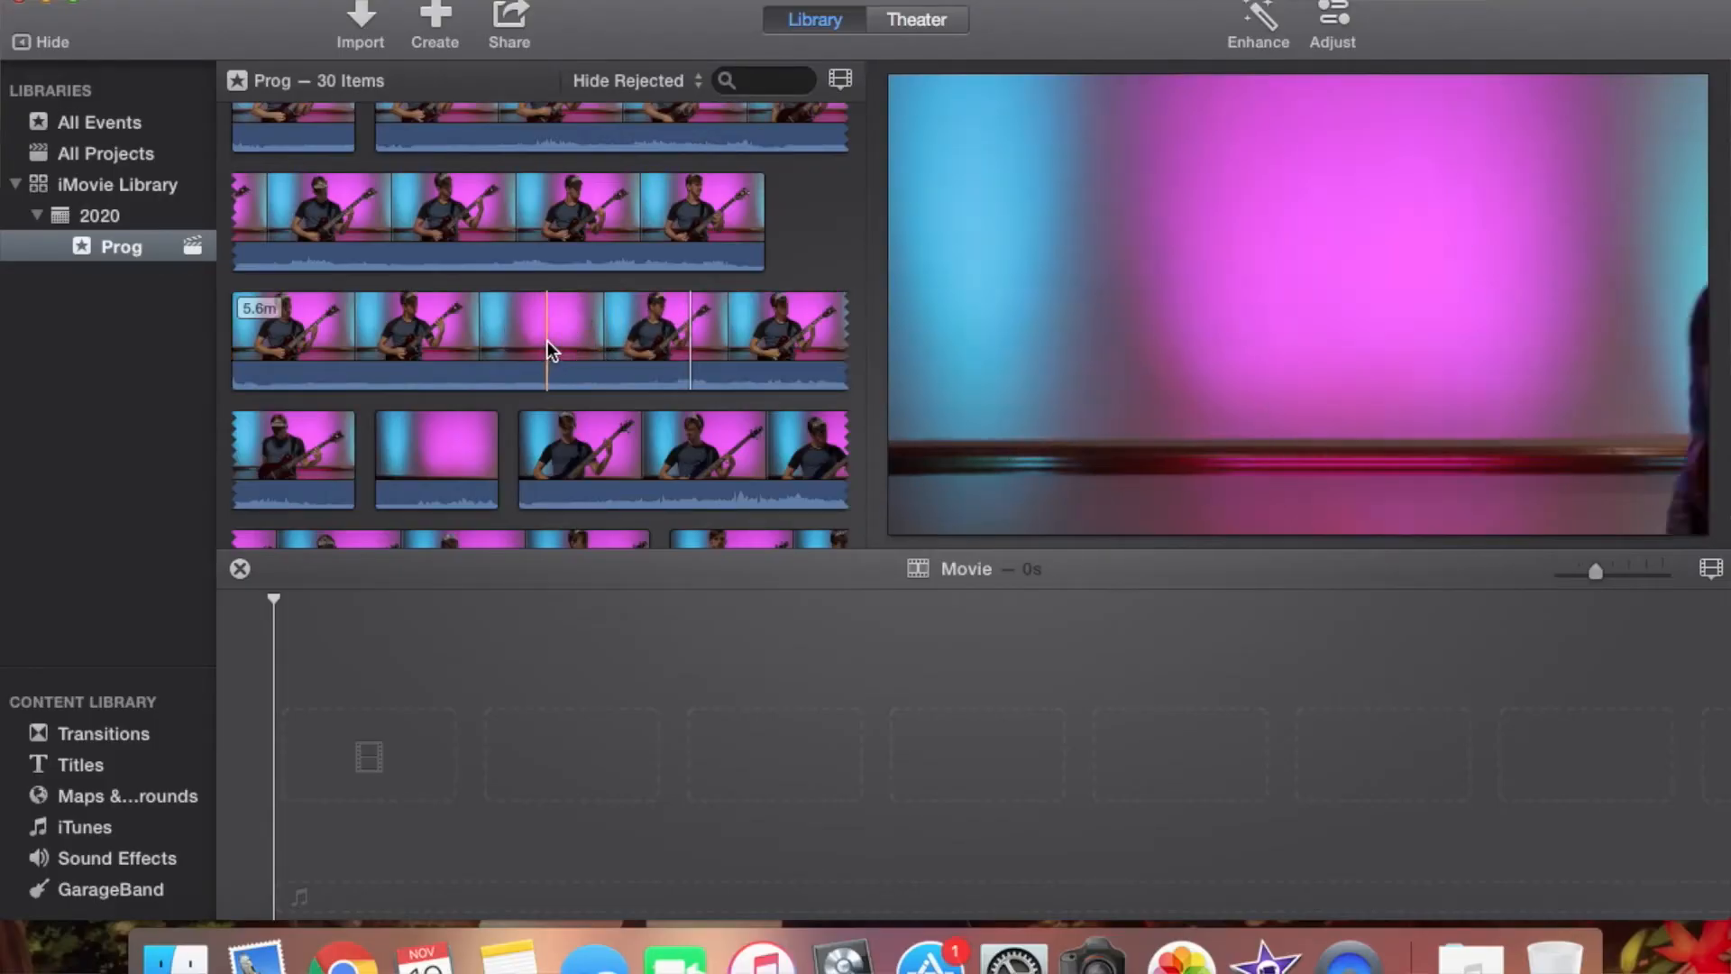
drag(549, 343, 692, 343)
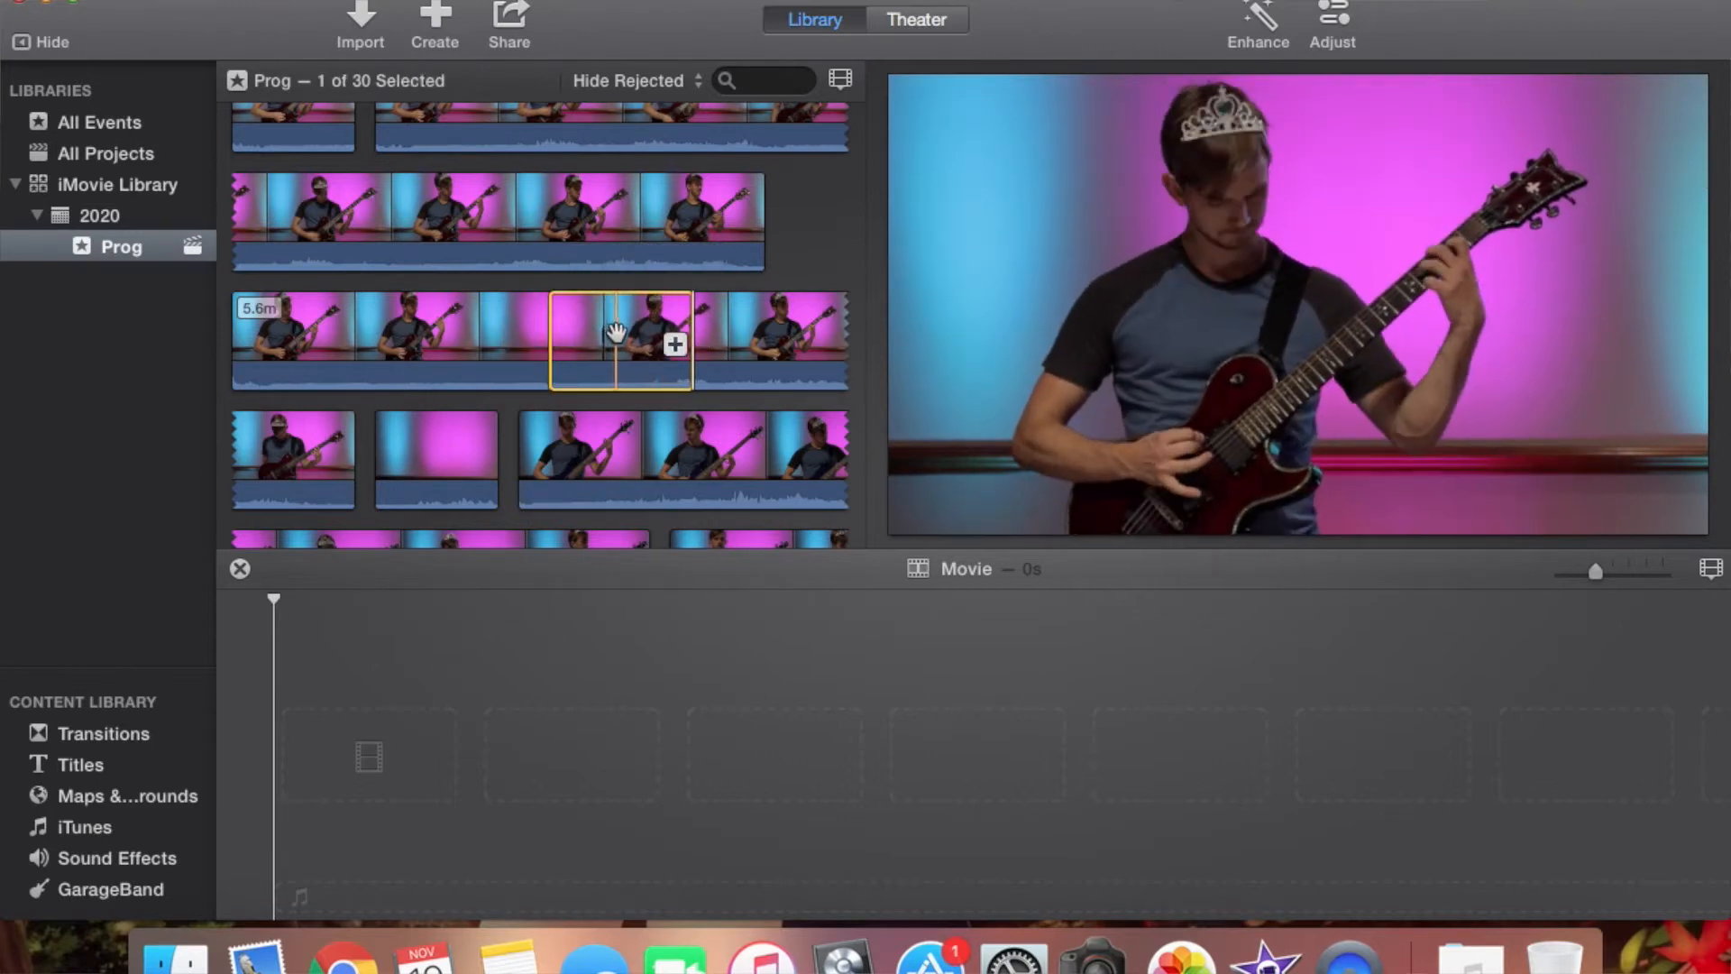
drag(512, 659, 506, 694)
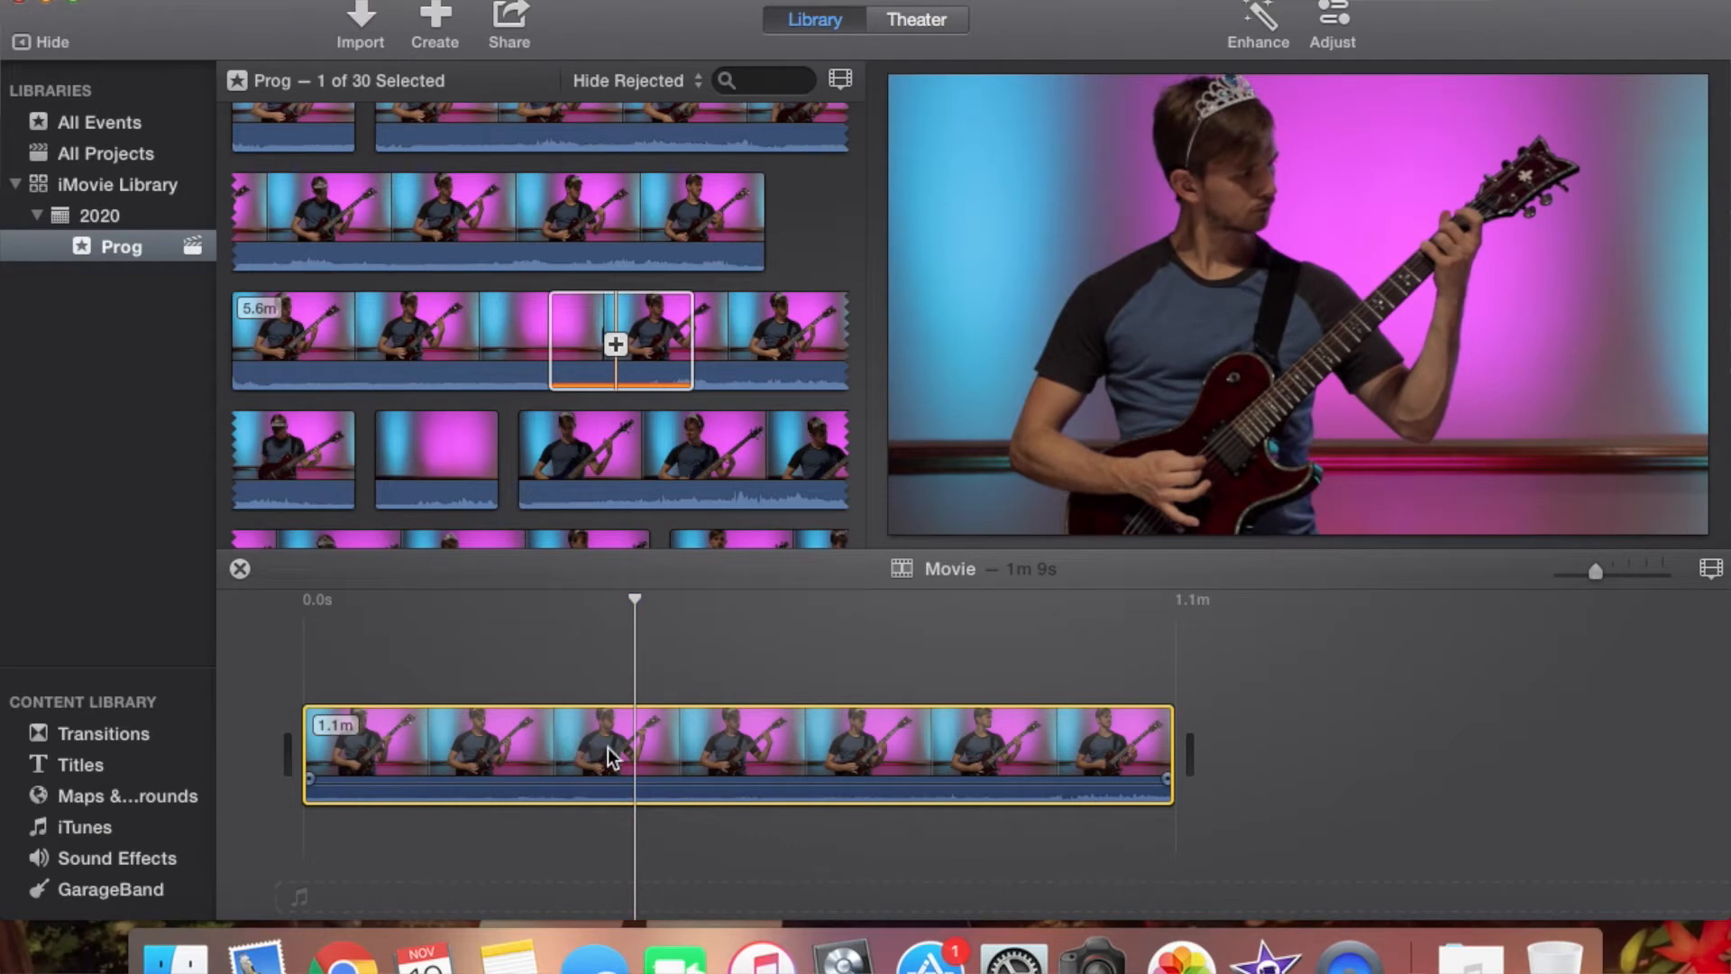
Split the timeline's guitar clip at 26.0 s, just before the playing starts, and delete the part before the cut
click(608, 749)
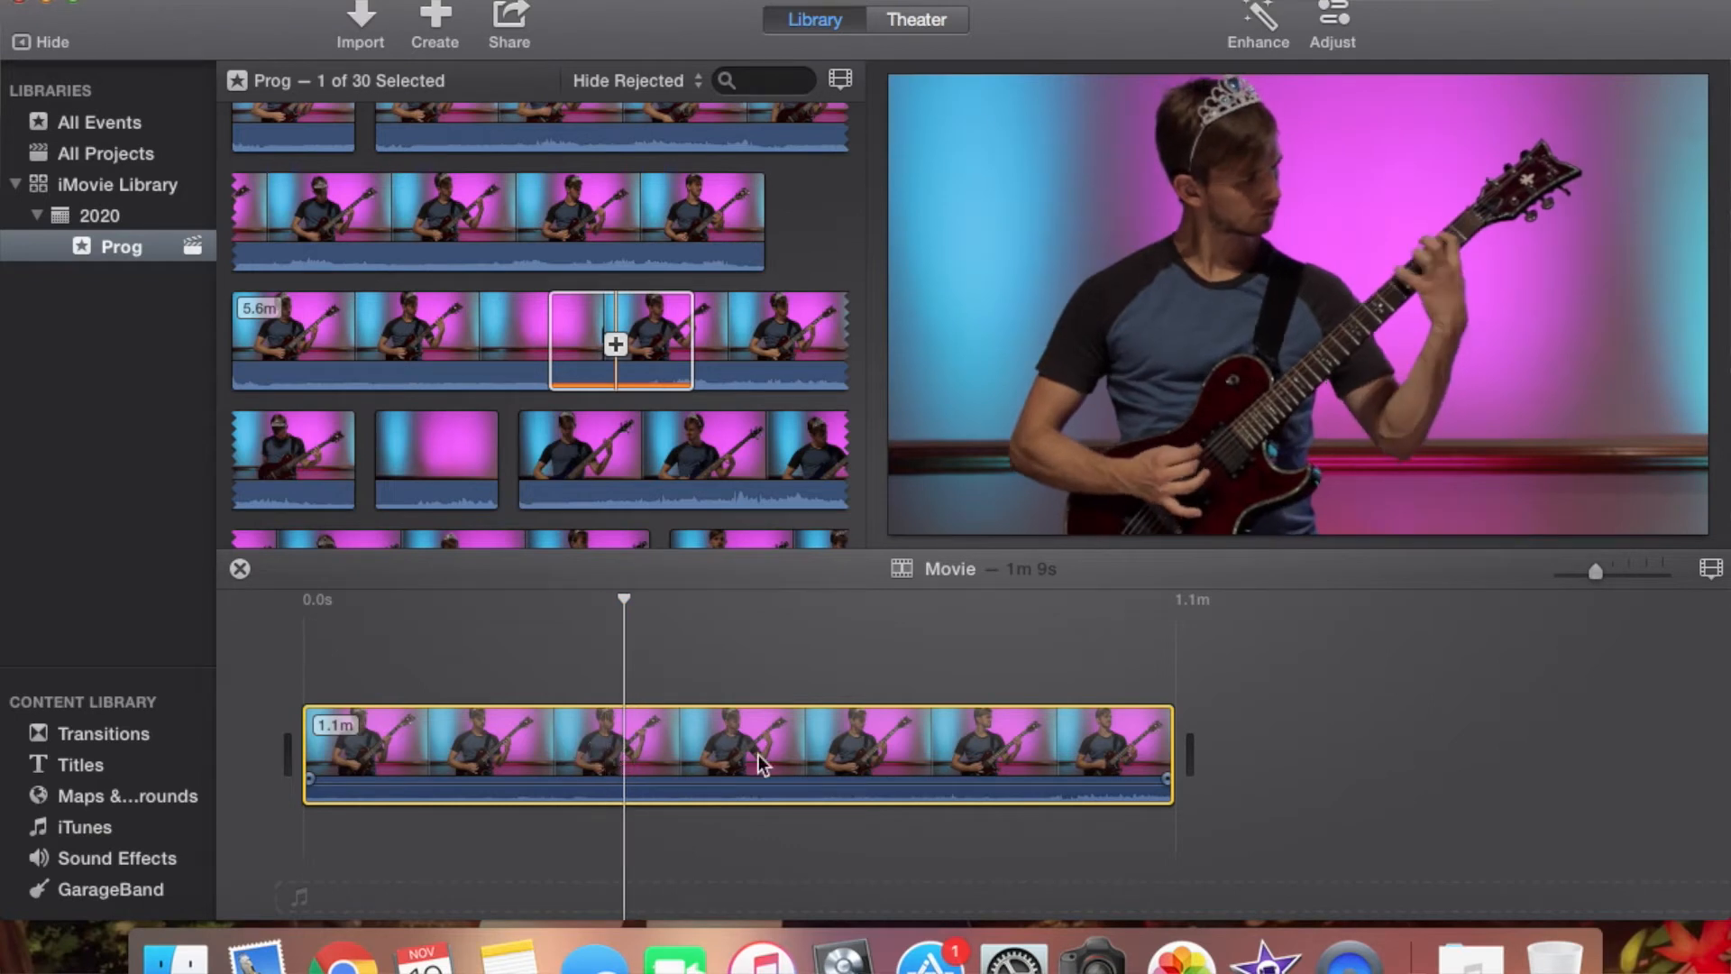
drag(1583, 574, 1576, 572)
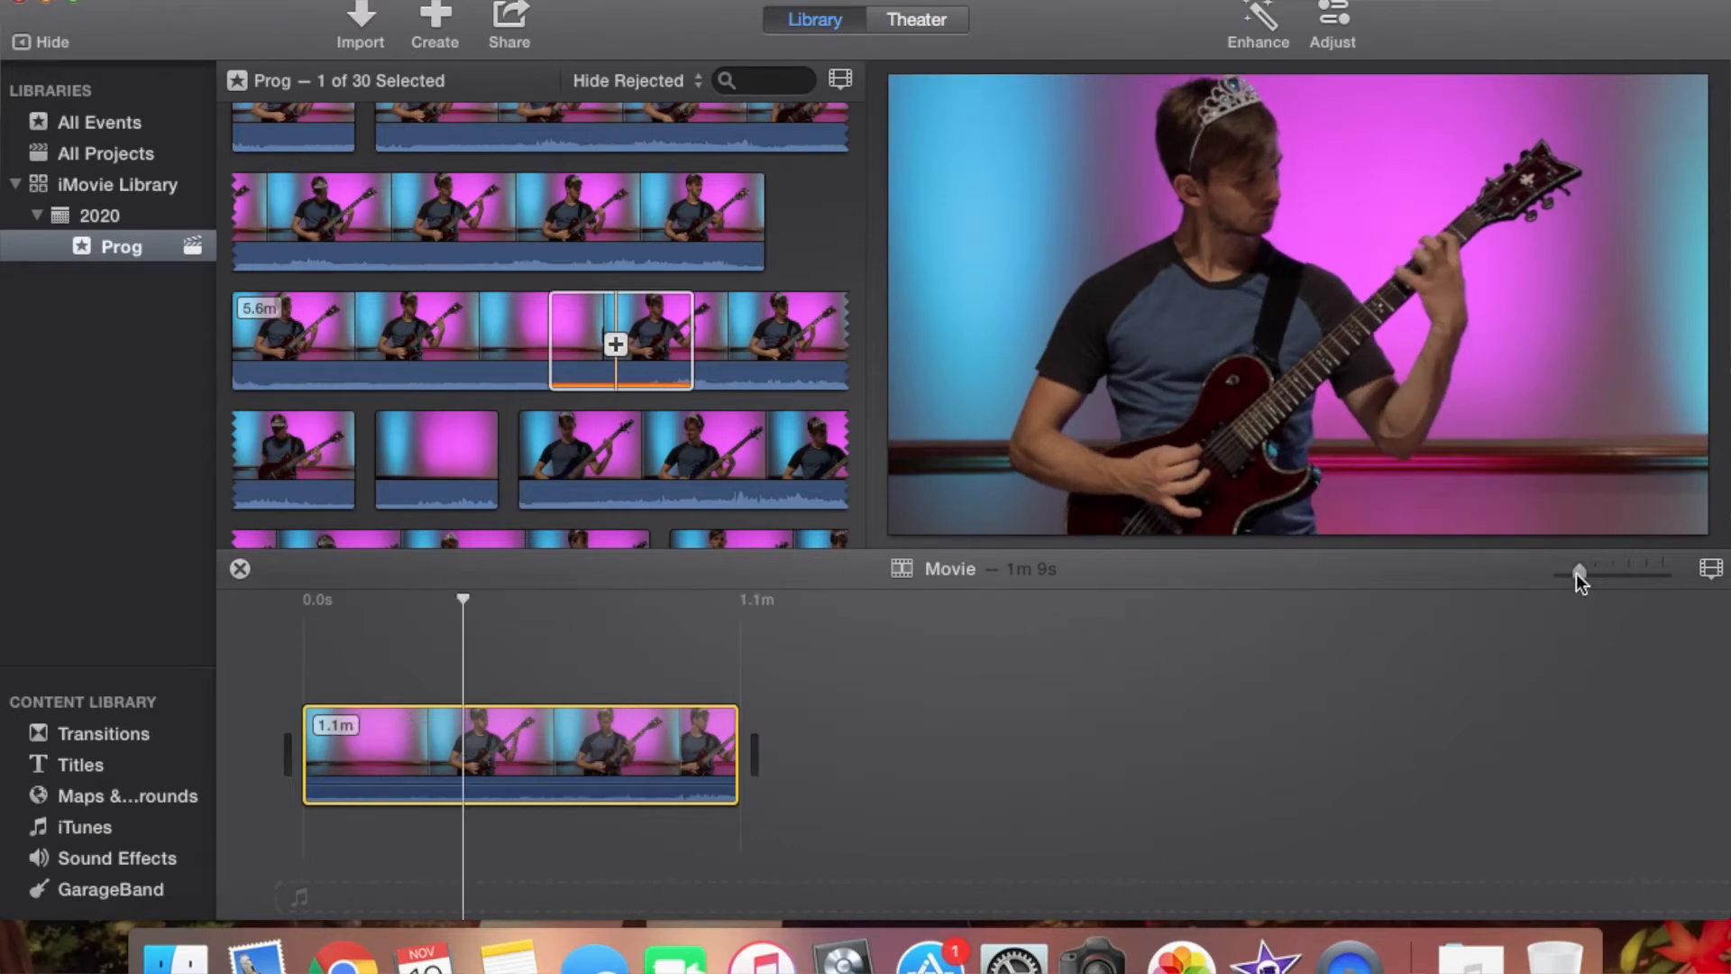
click(1662, 572)
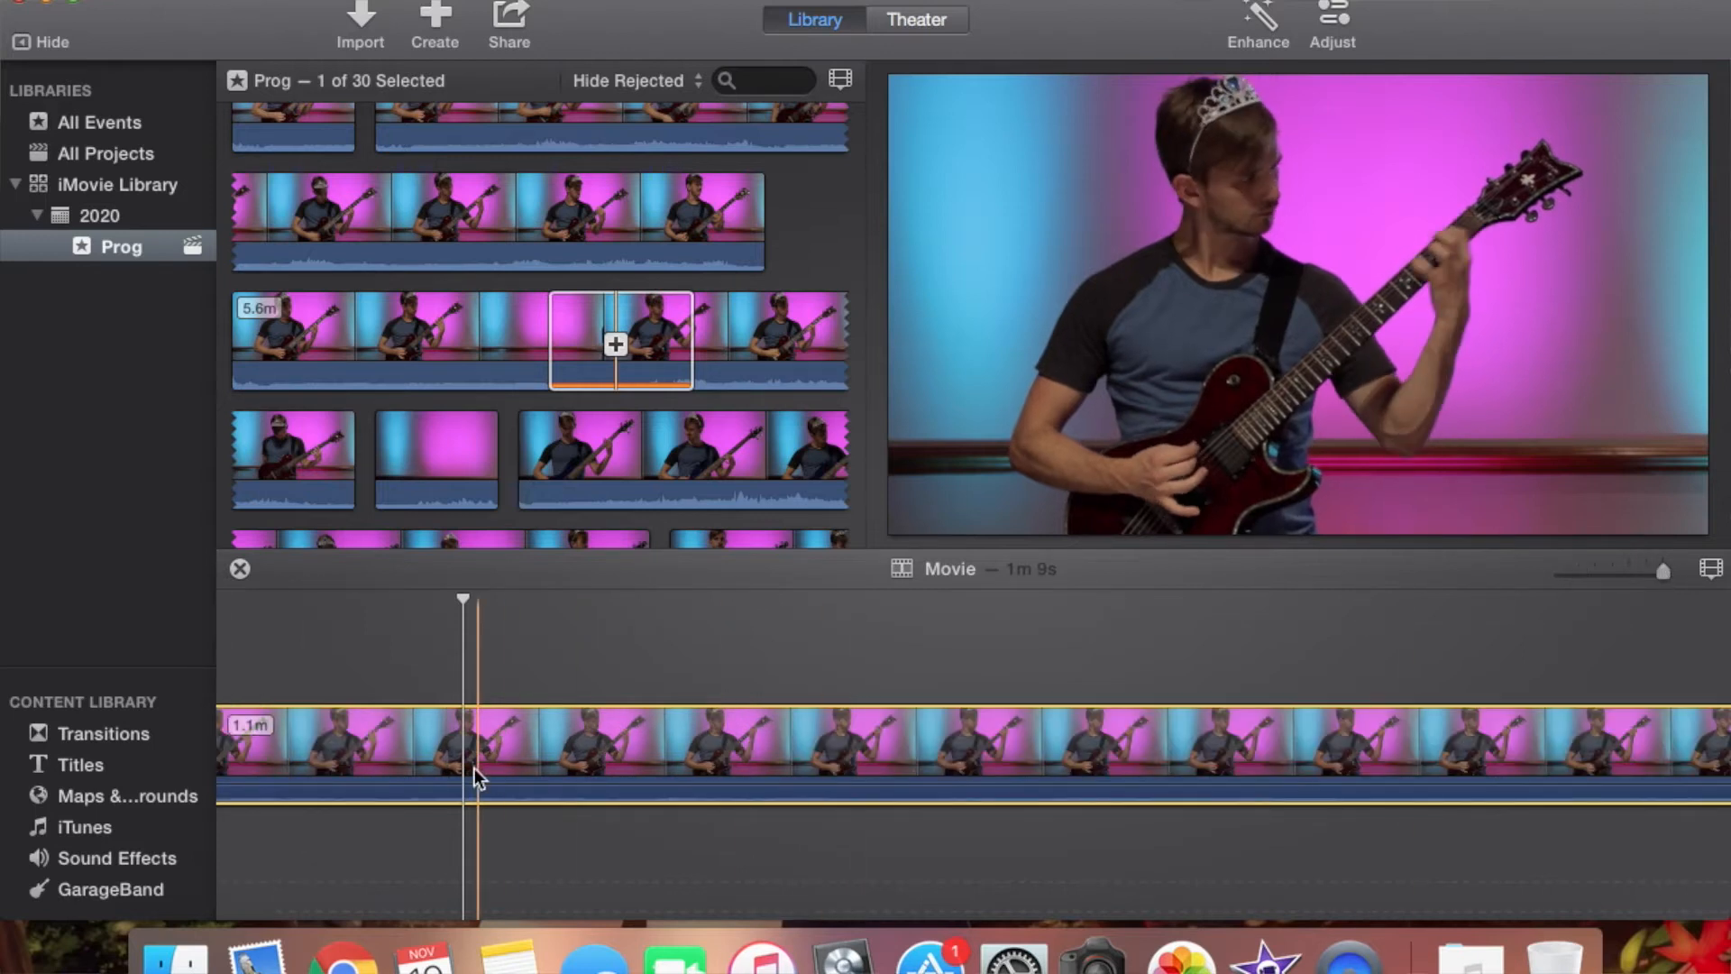
key(space)
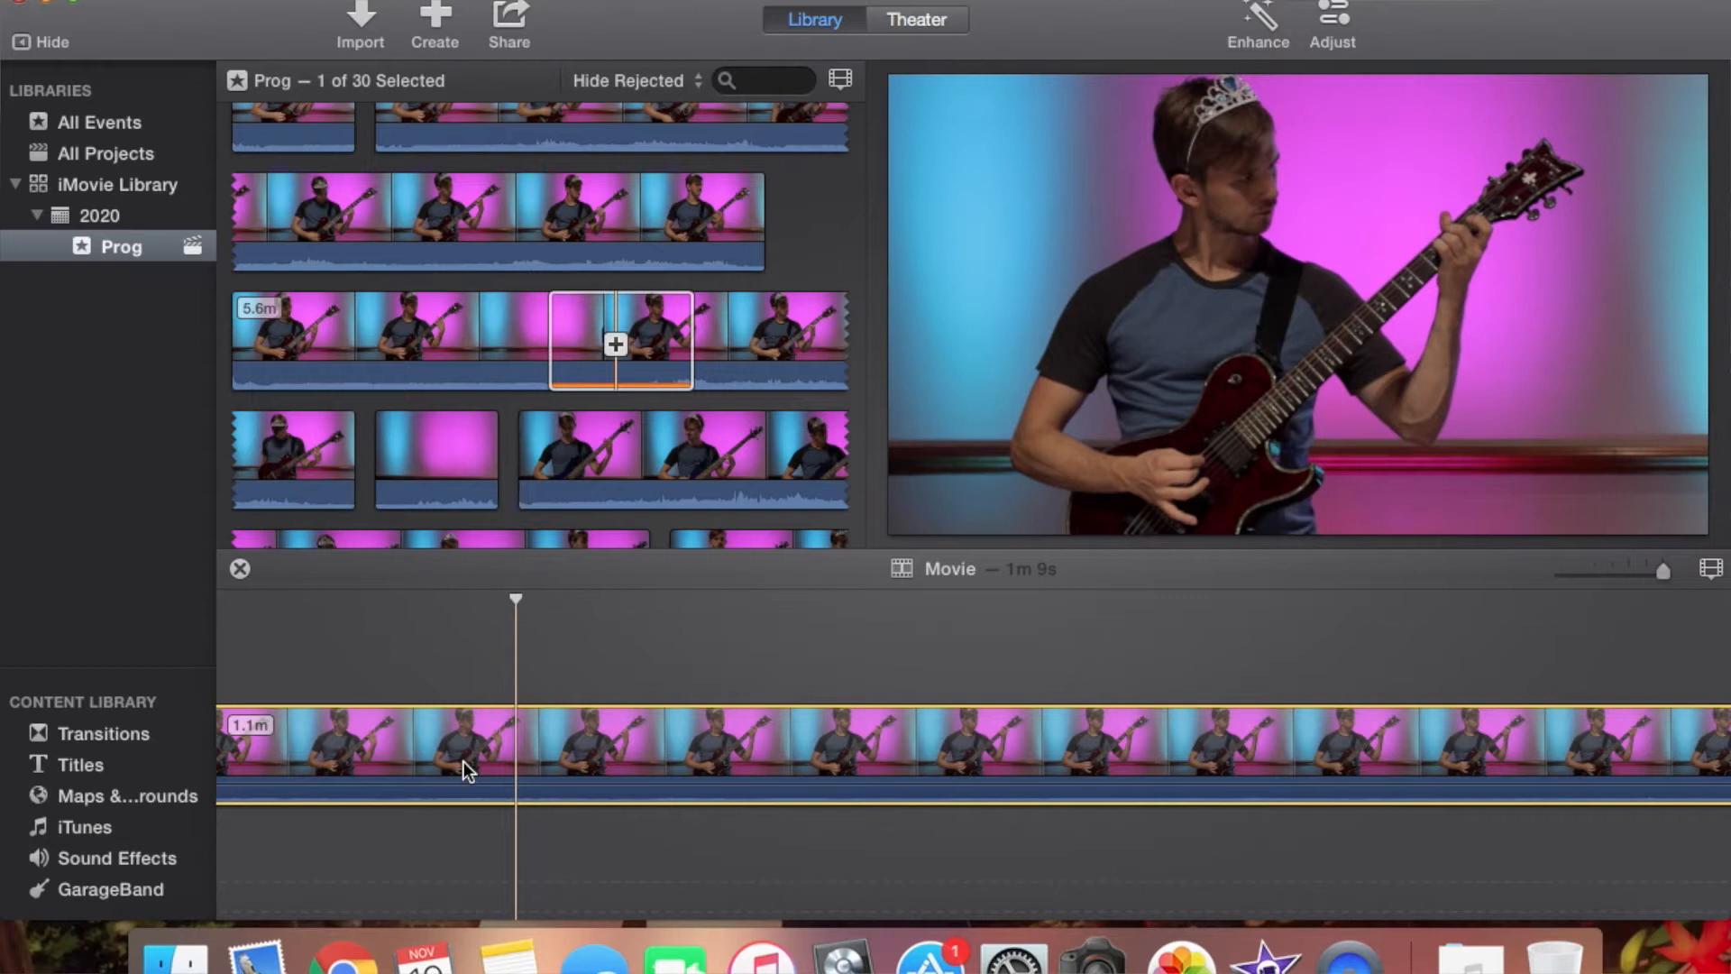
key(super+b)
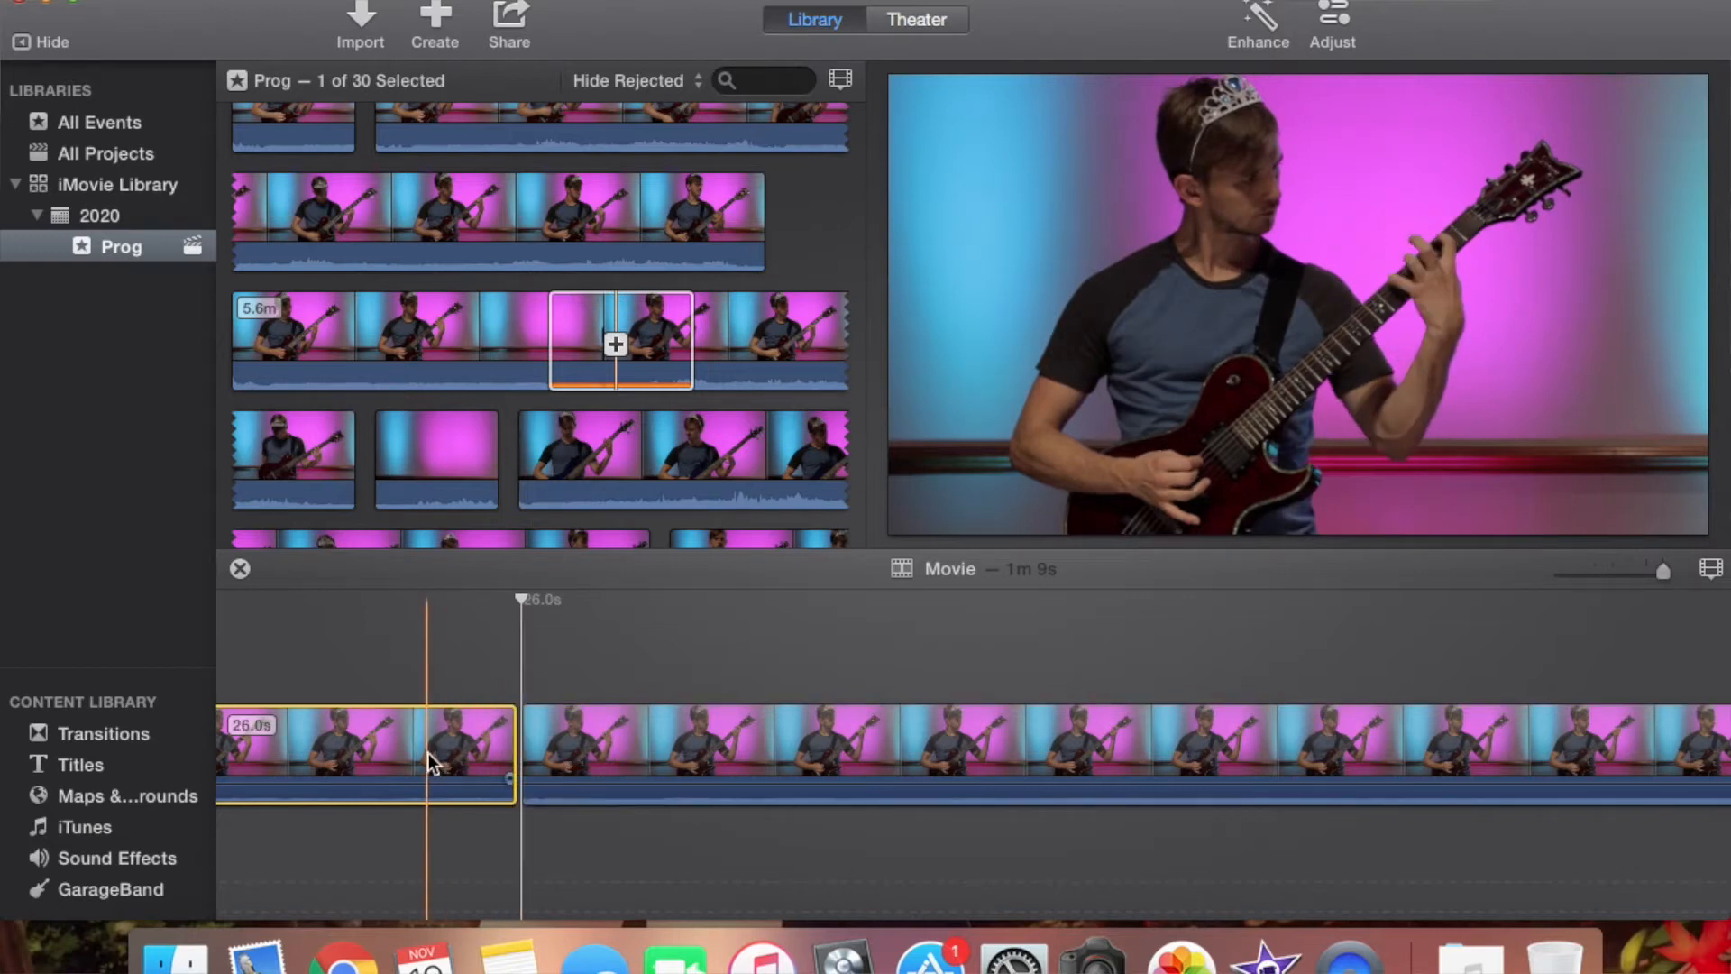
key(Delete)
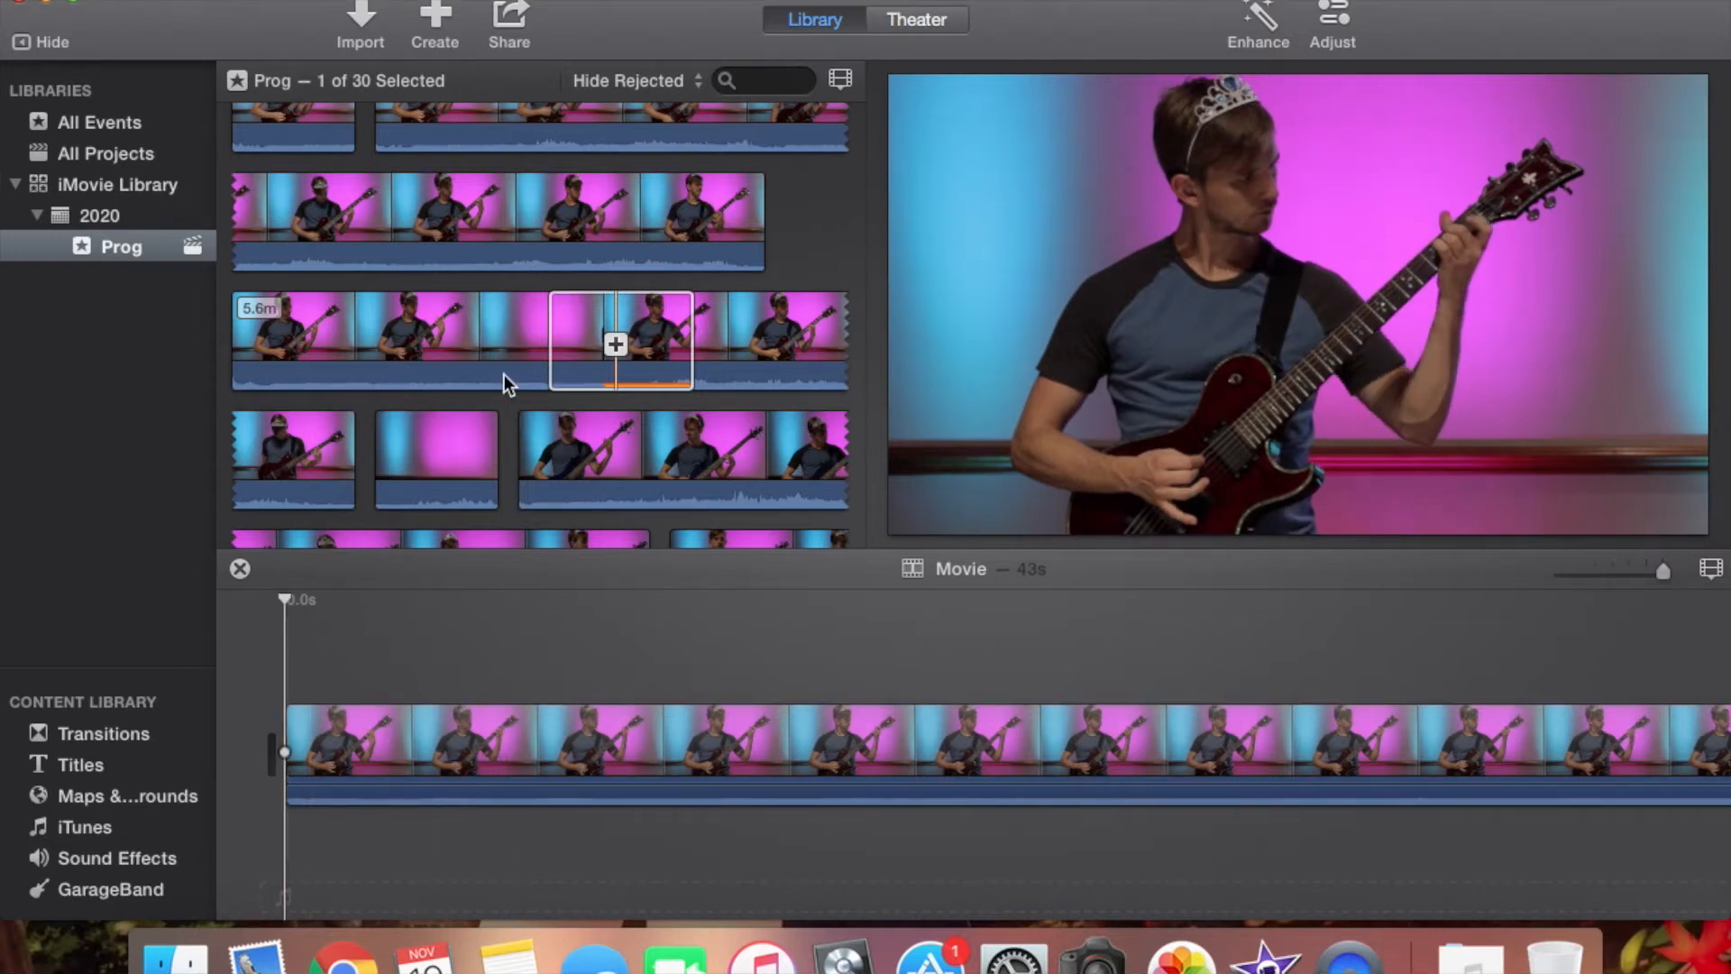
Add a short section of the "Into the Unknown" audio beneath the start of the guitar clip
scroll(505, 375, down, 10)
scroll(505, 375, down, 5)
click(671, 229)
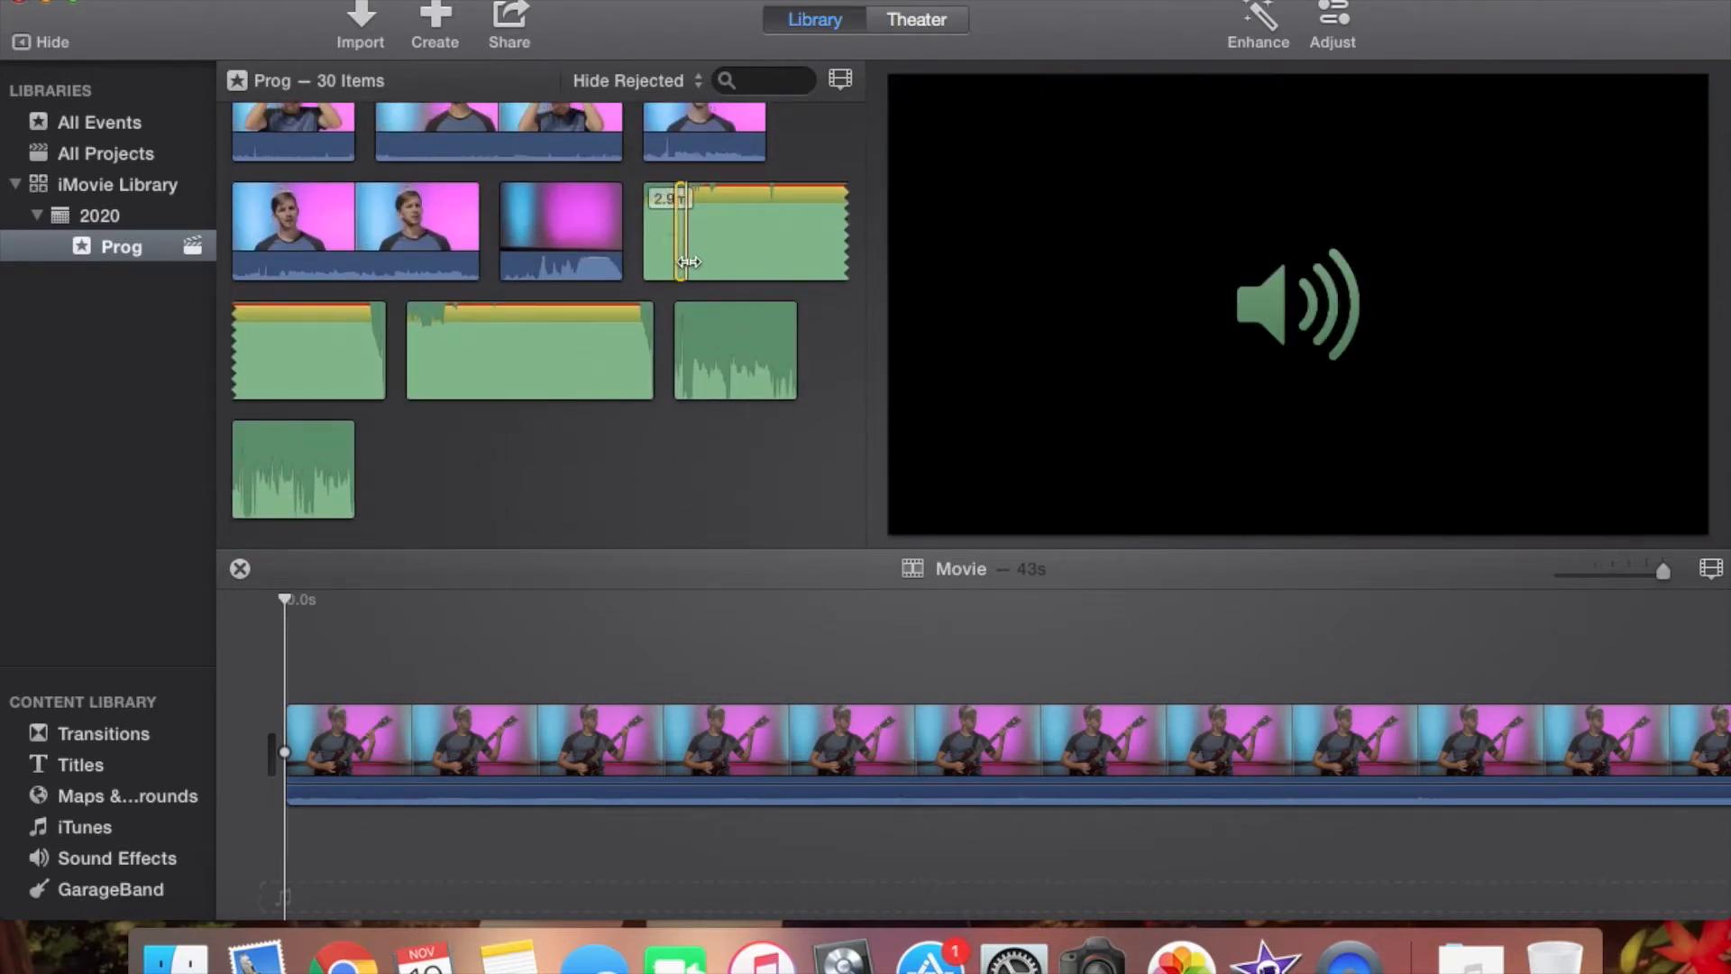
drag(683, 236, 279, 839)
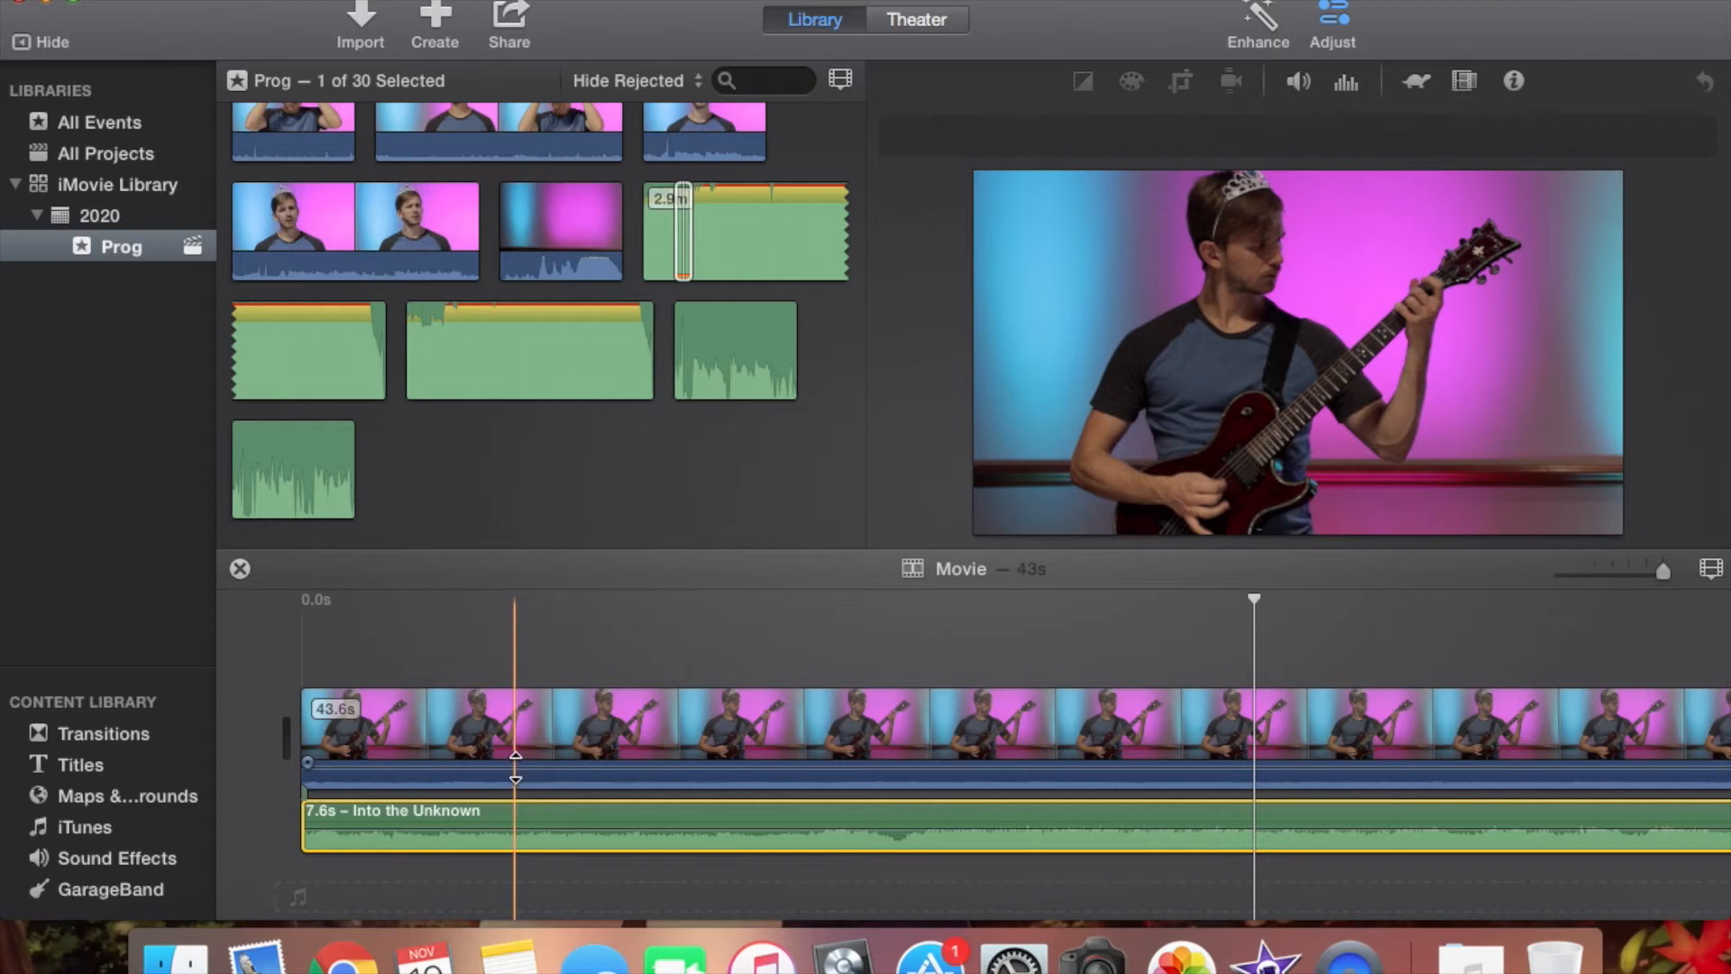
Lower the guitar clip's volume to 0% and the "Into the Unknown" audio's volume to 14%
drag(516, 769, 516, 794)
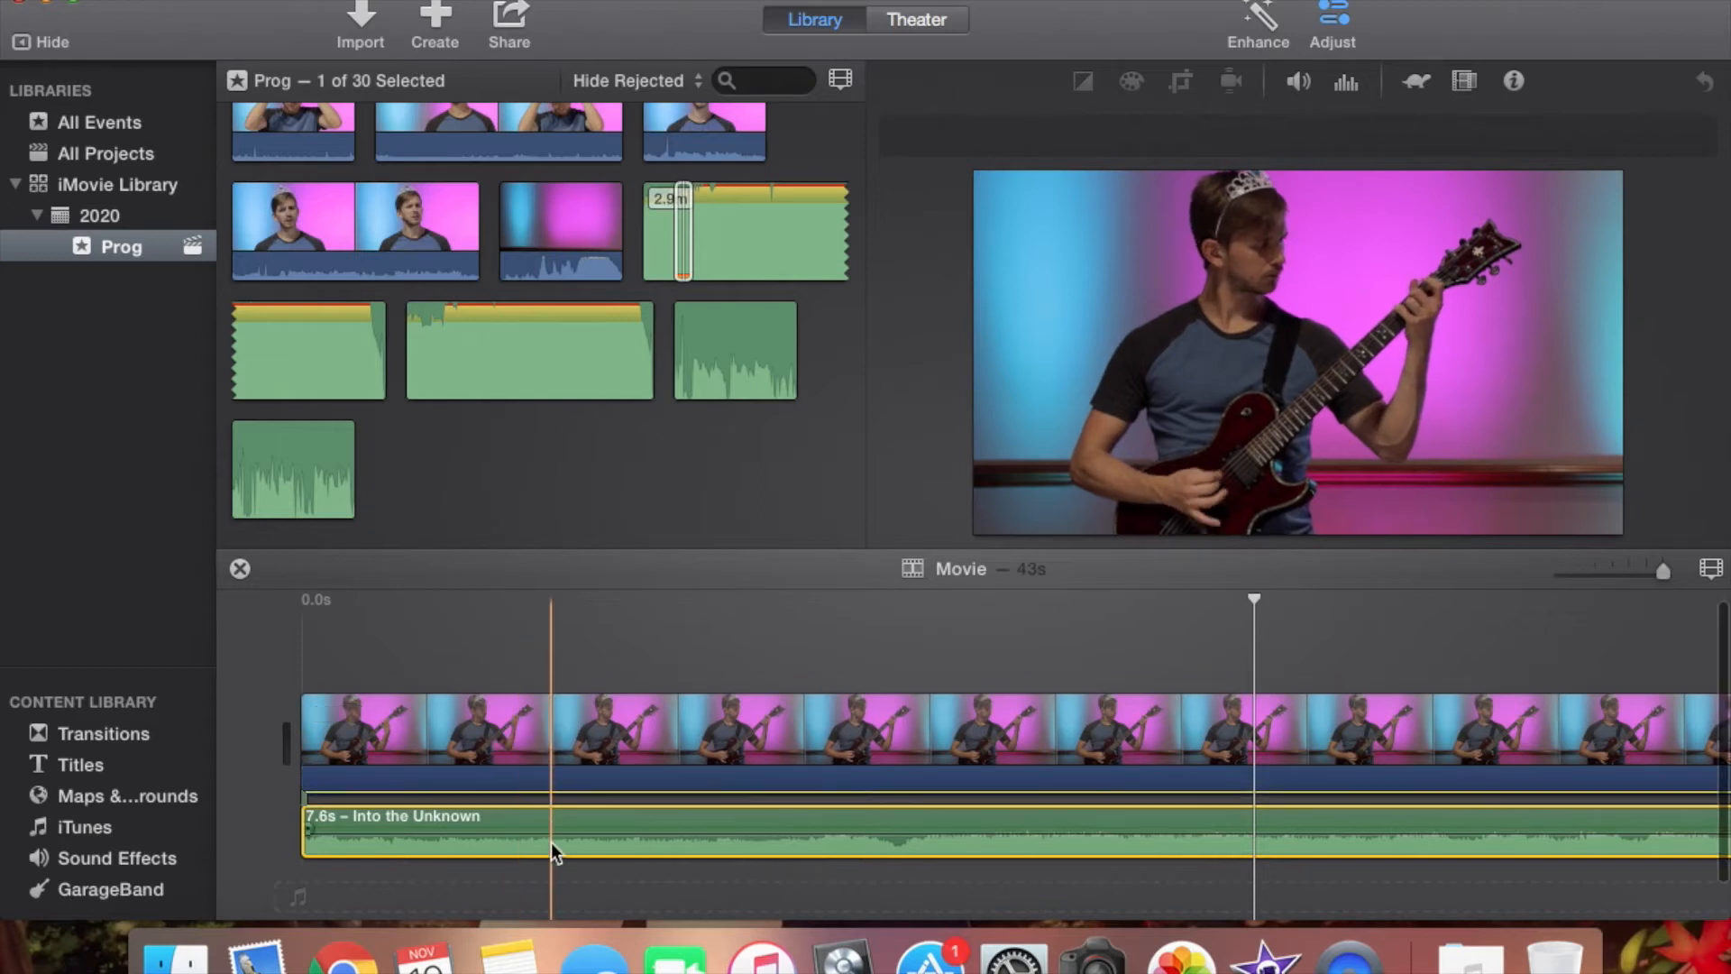
click(651, 828)
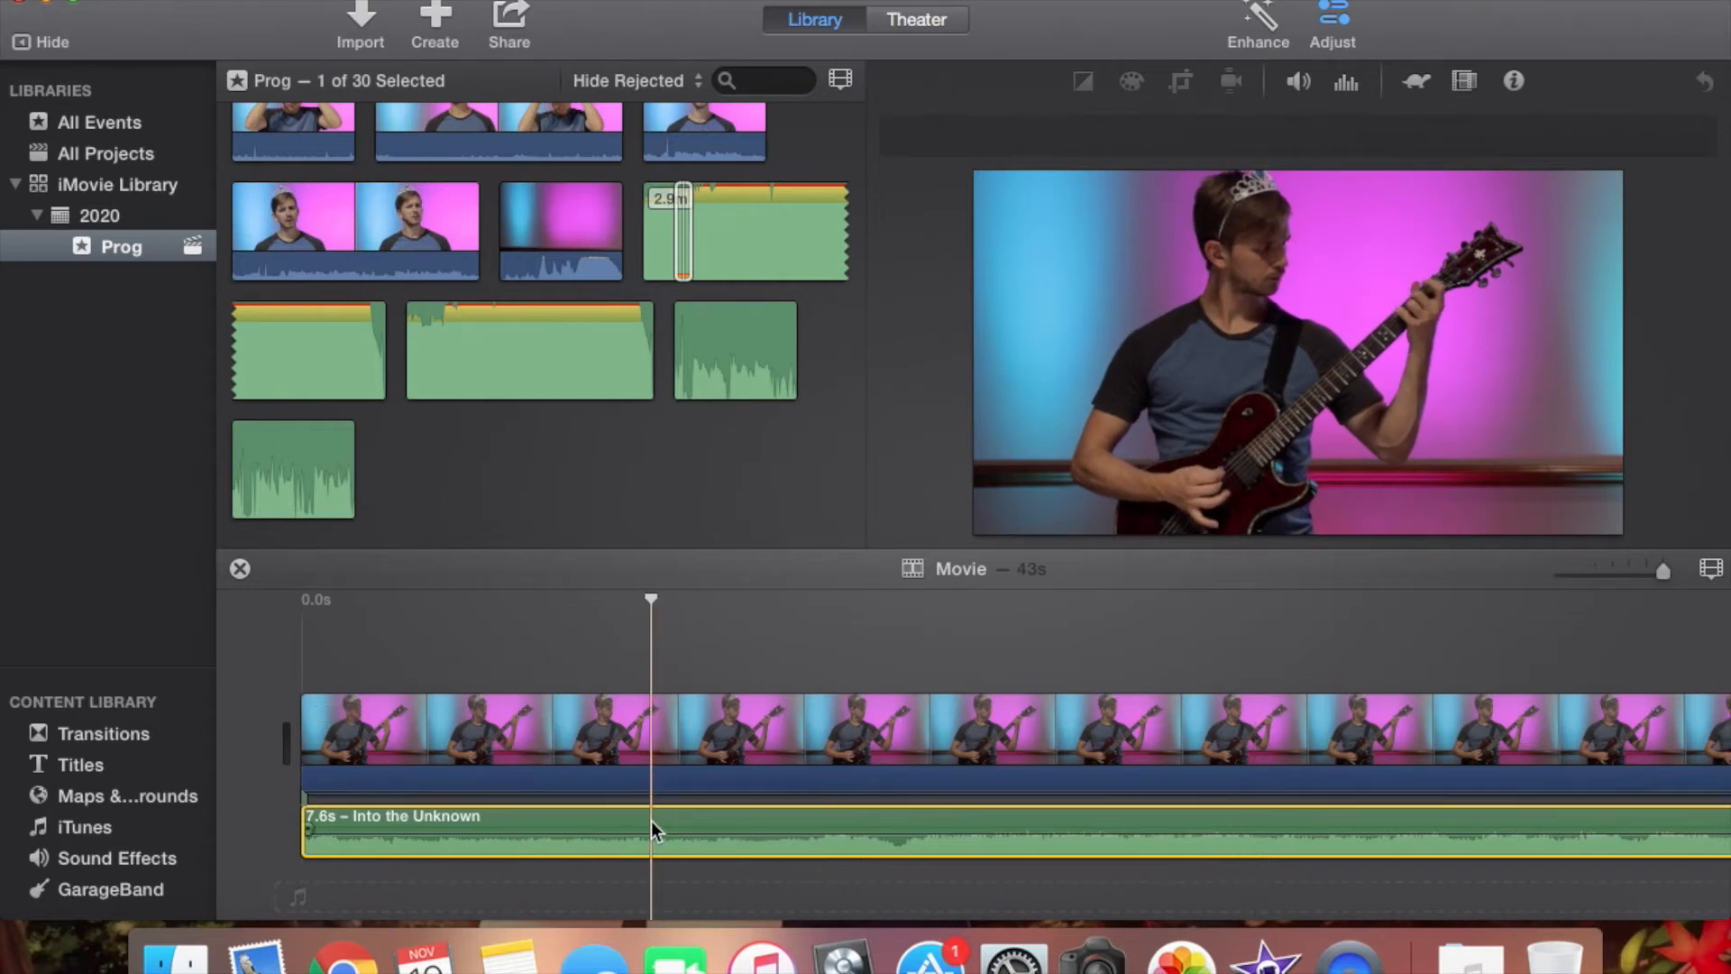
click(1300, 79)
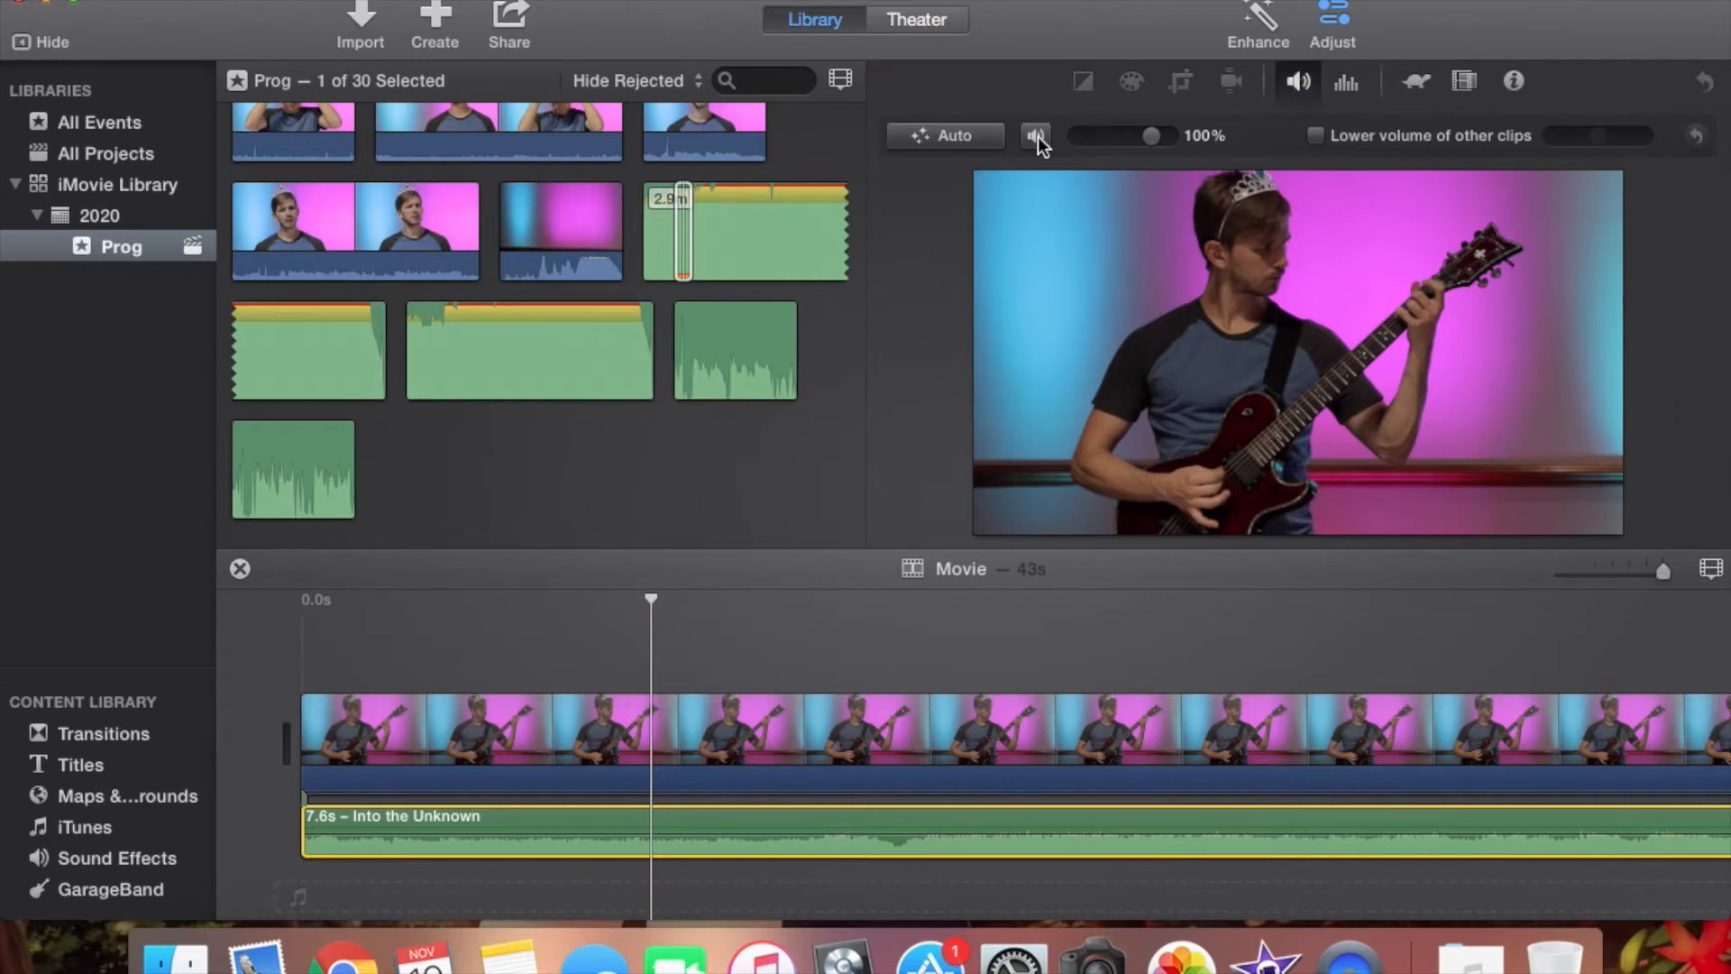
drag(1134, 137, 1087, 146)
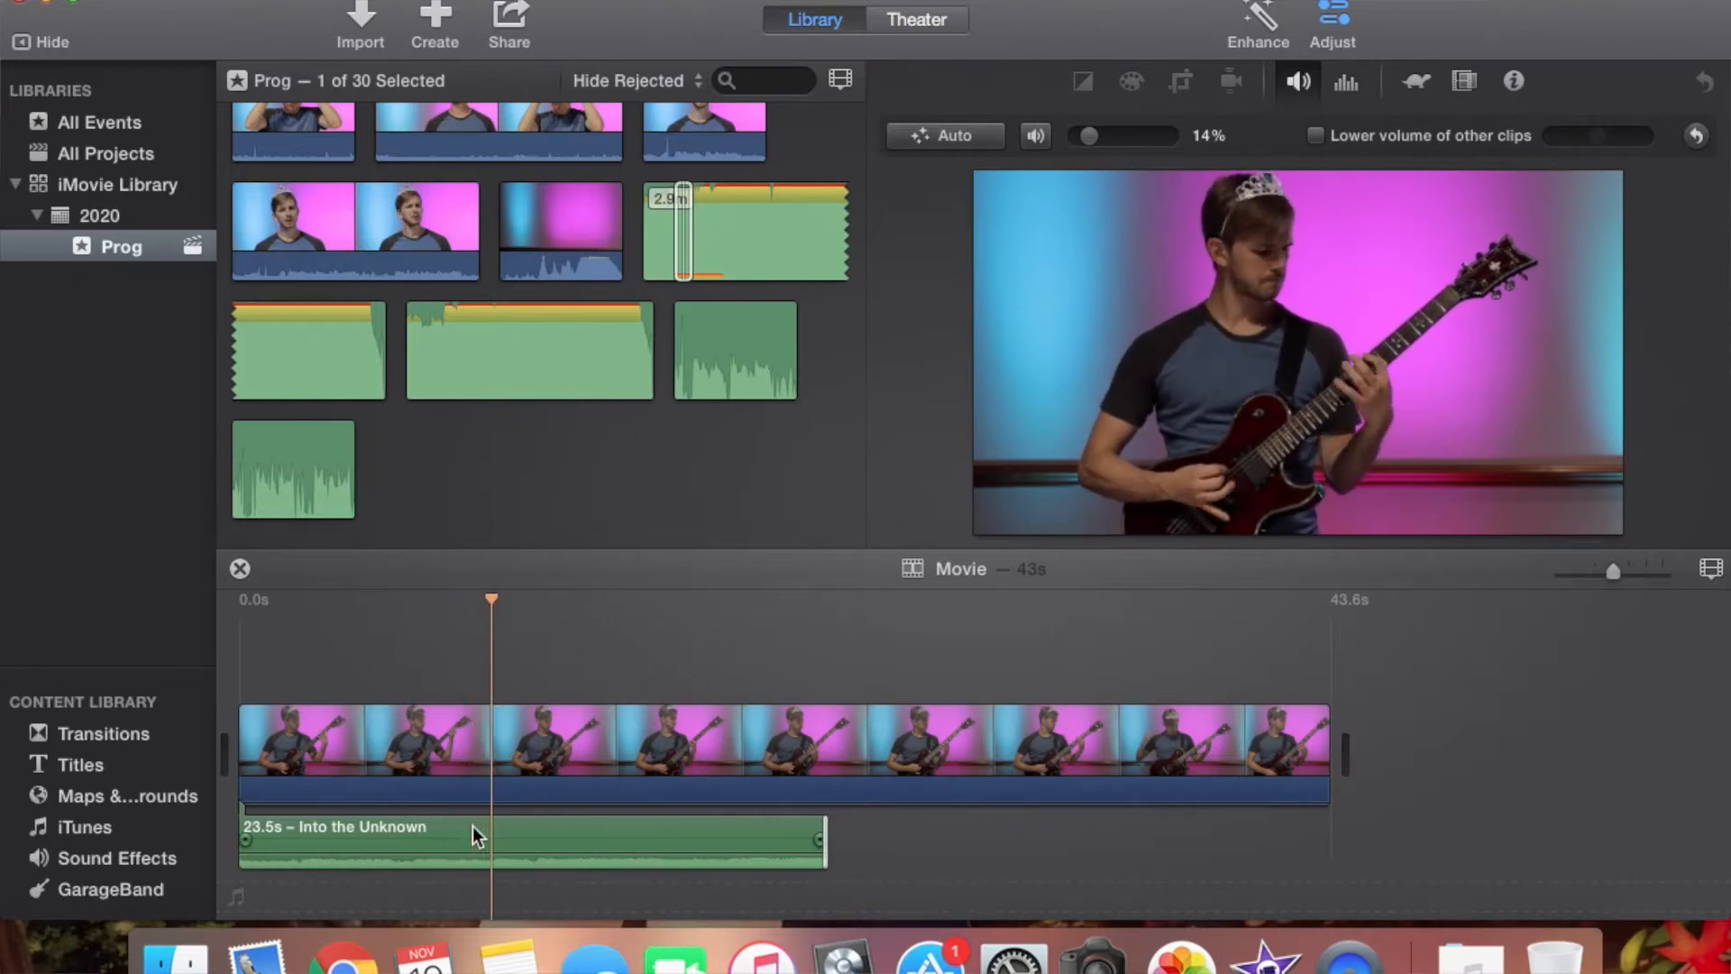
Cut off the song's opening so that 12.1 s remains, and move the remainder to the start of the guitar clip
key(space)
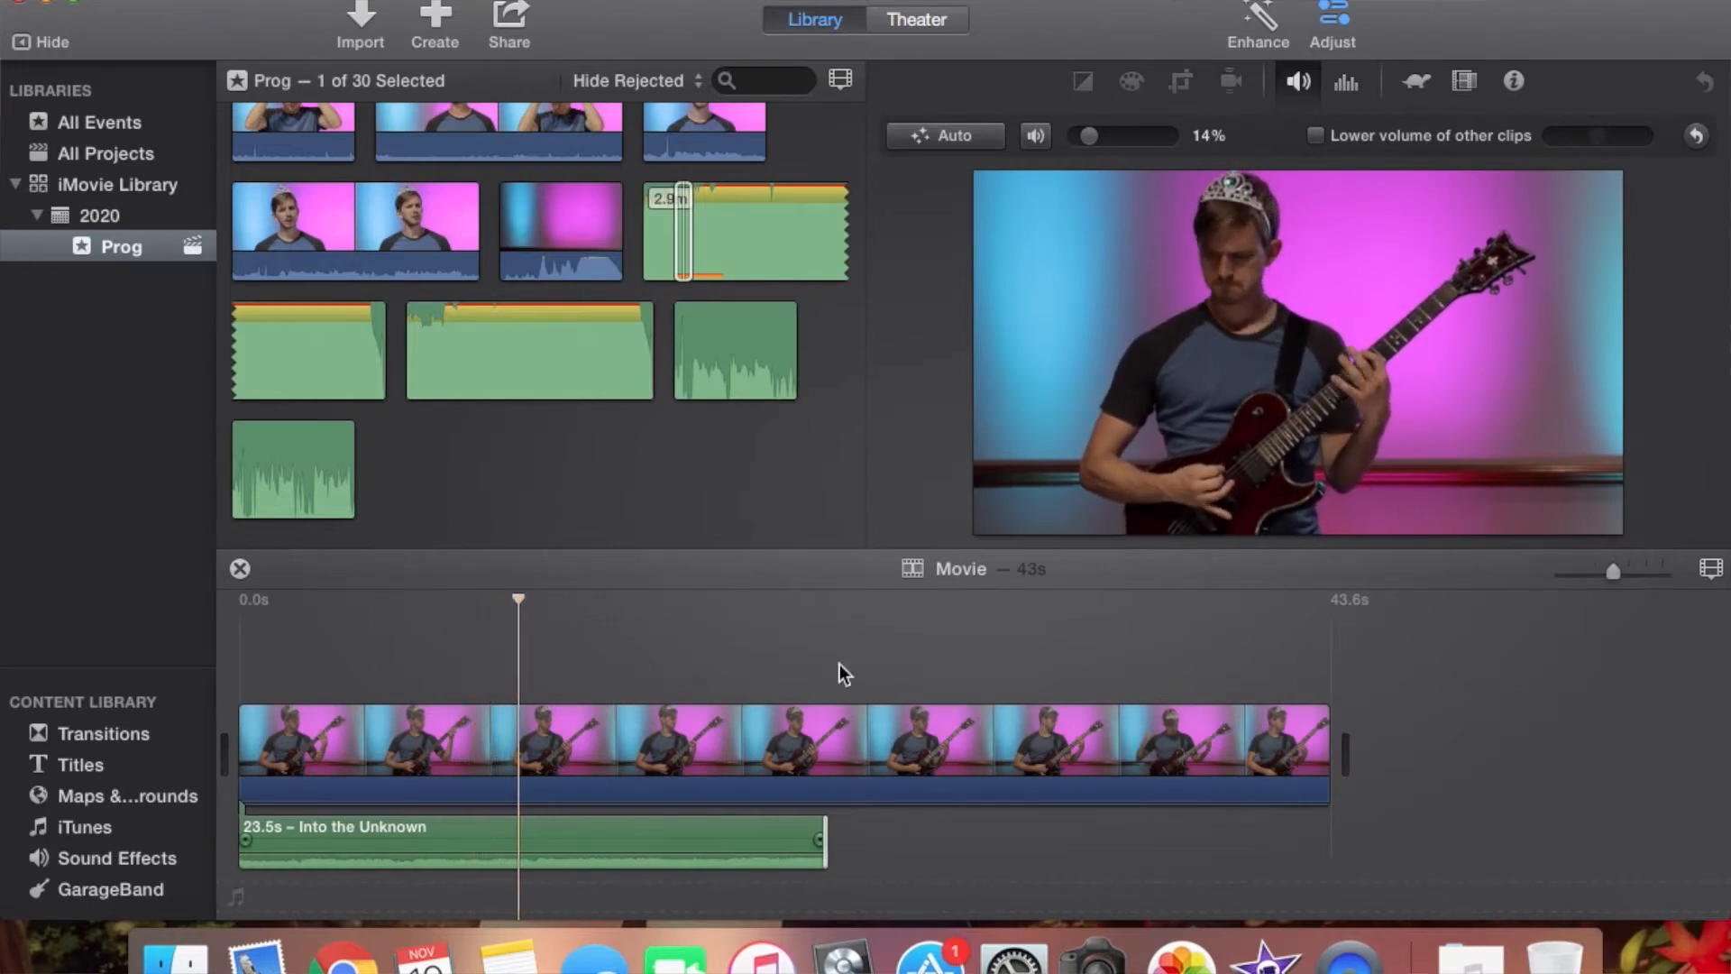
click(1665, 573)
key(space)
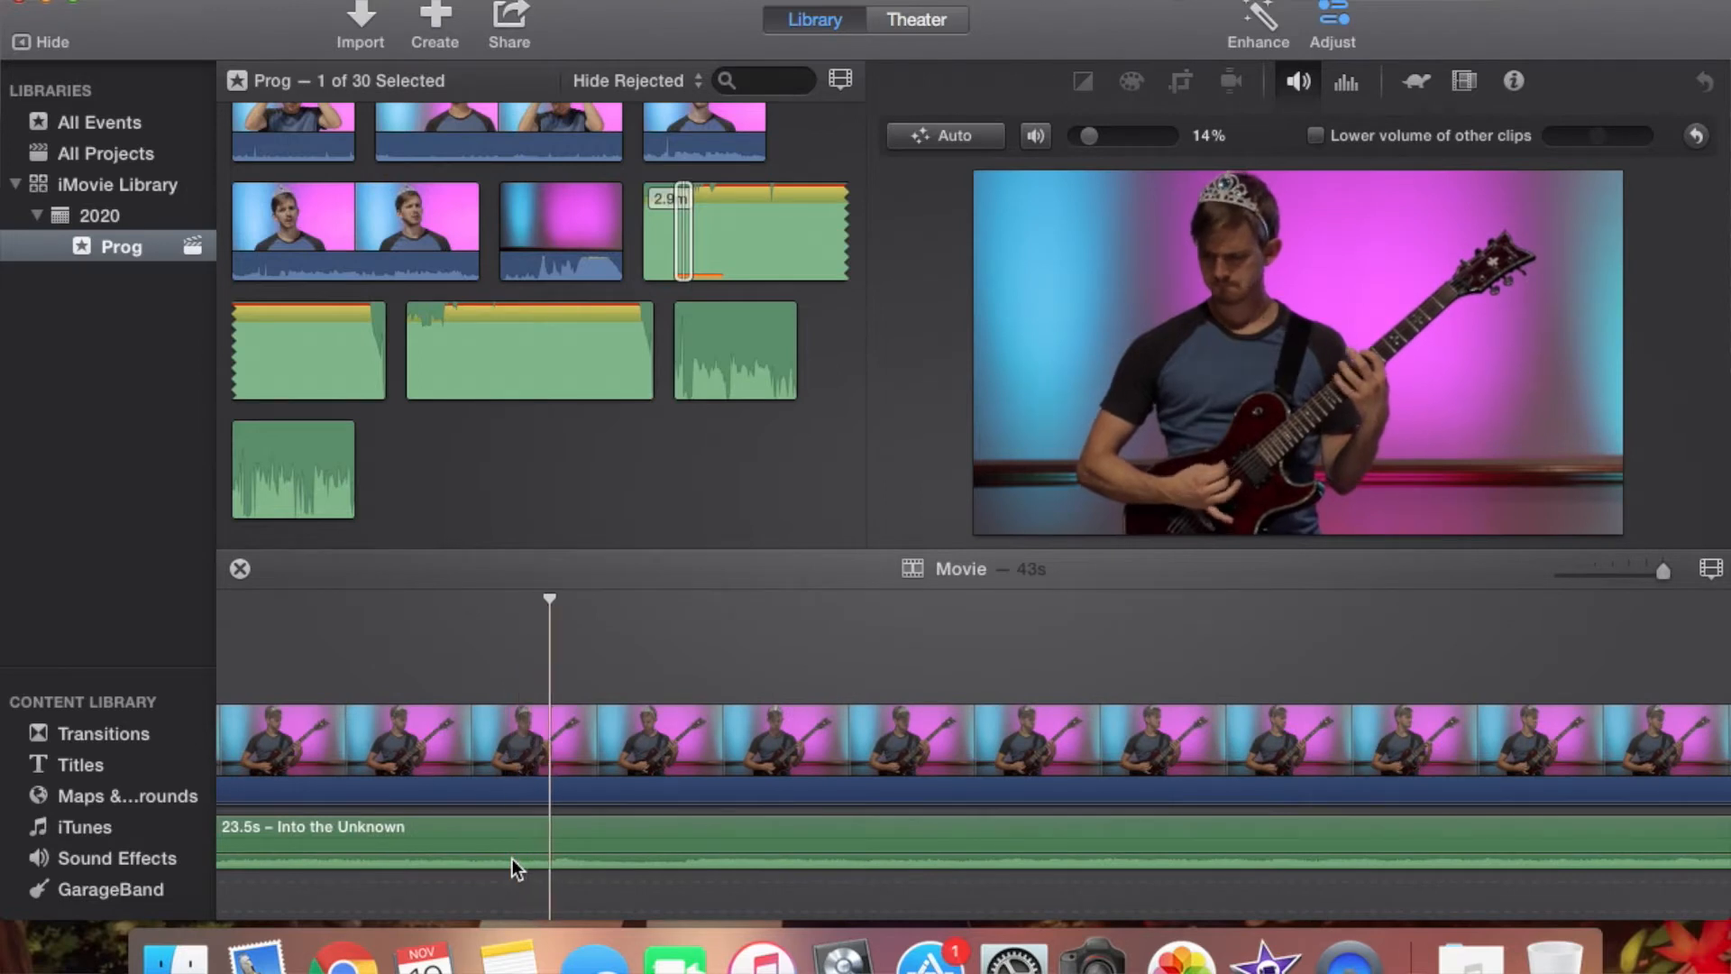
click(512, 859)
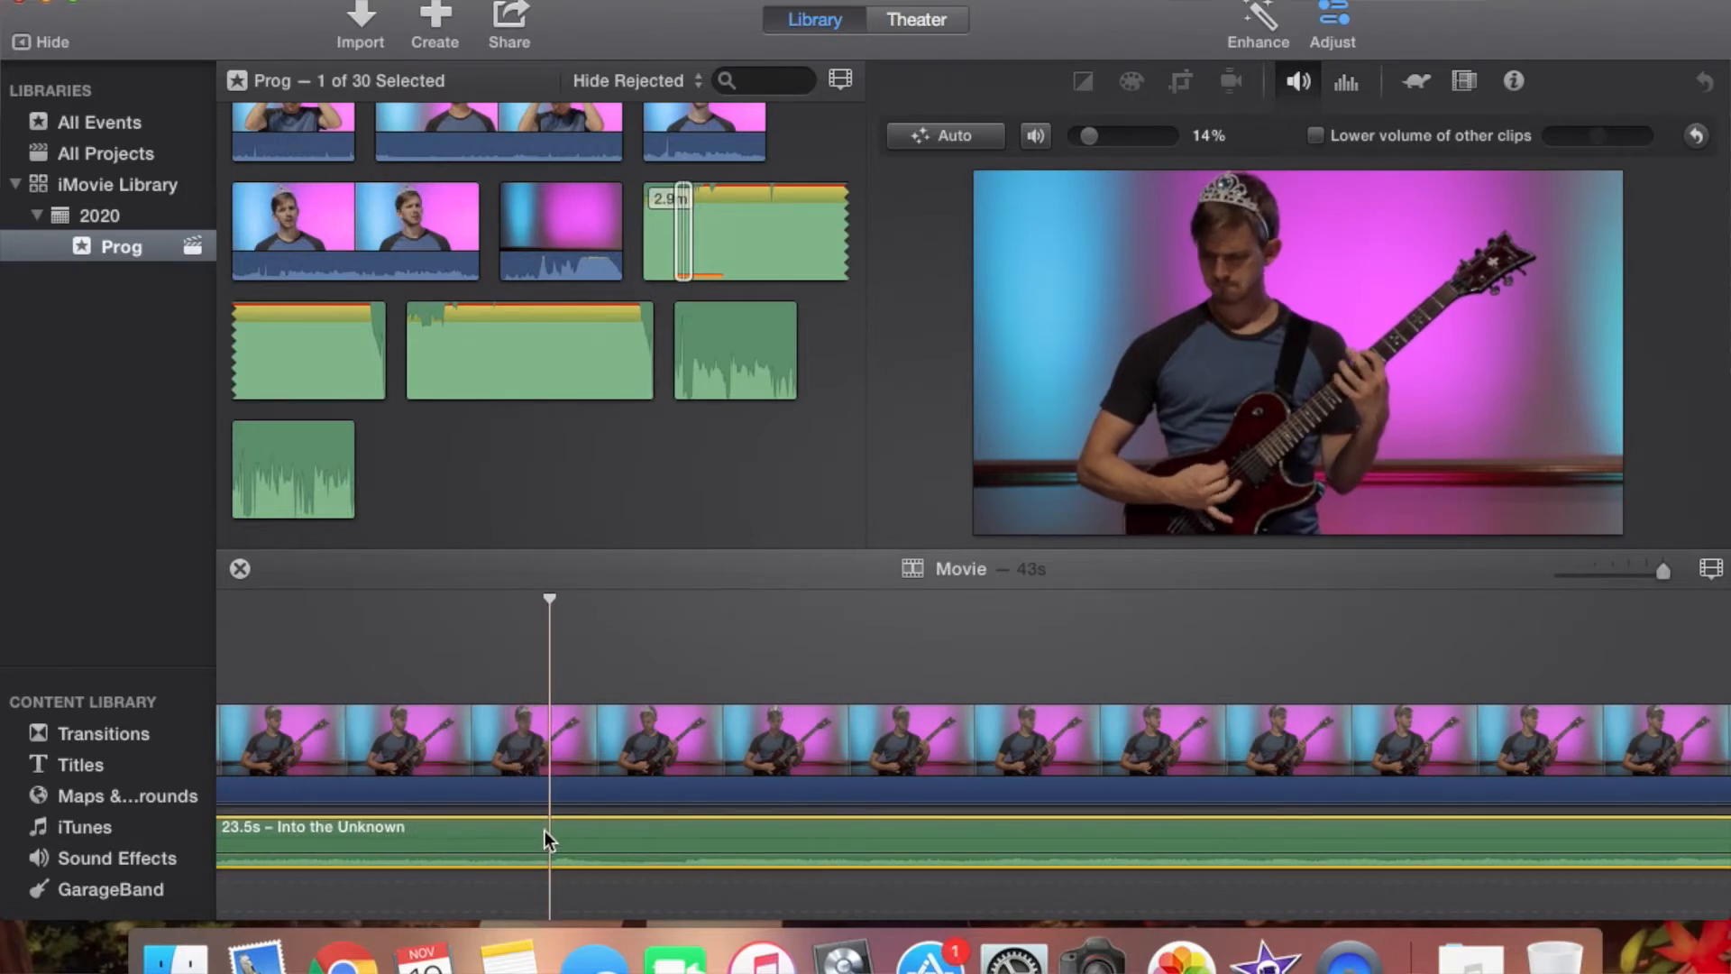
key(super+b)
click(473, 835)
key(Delete)
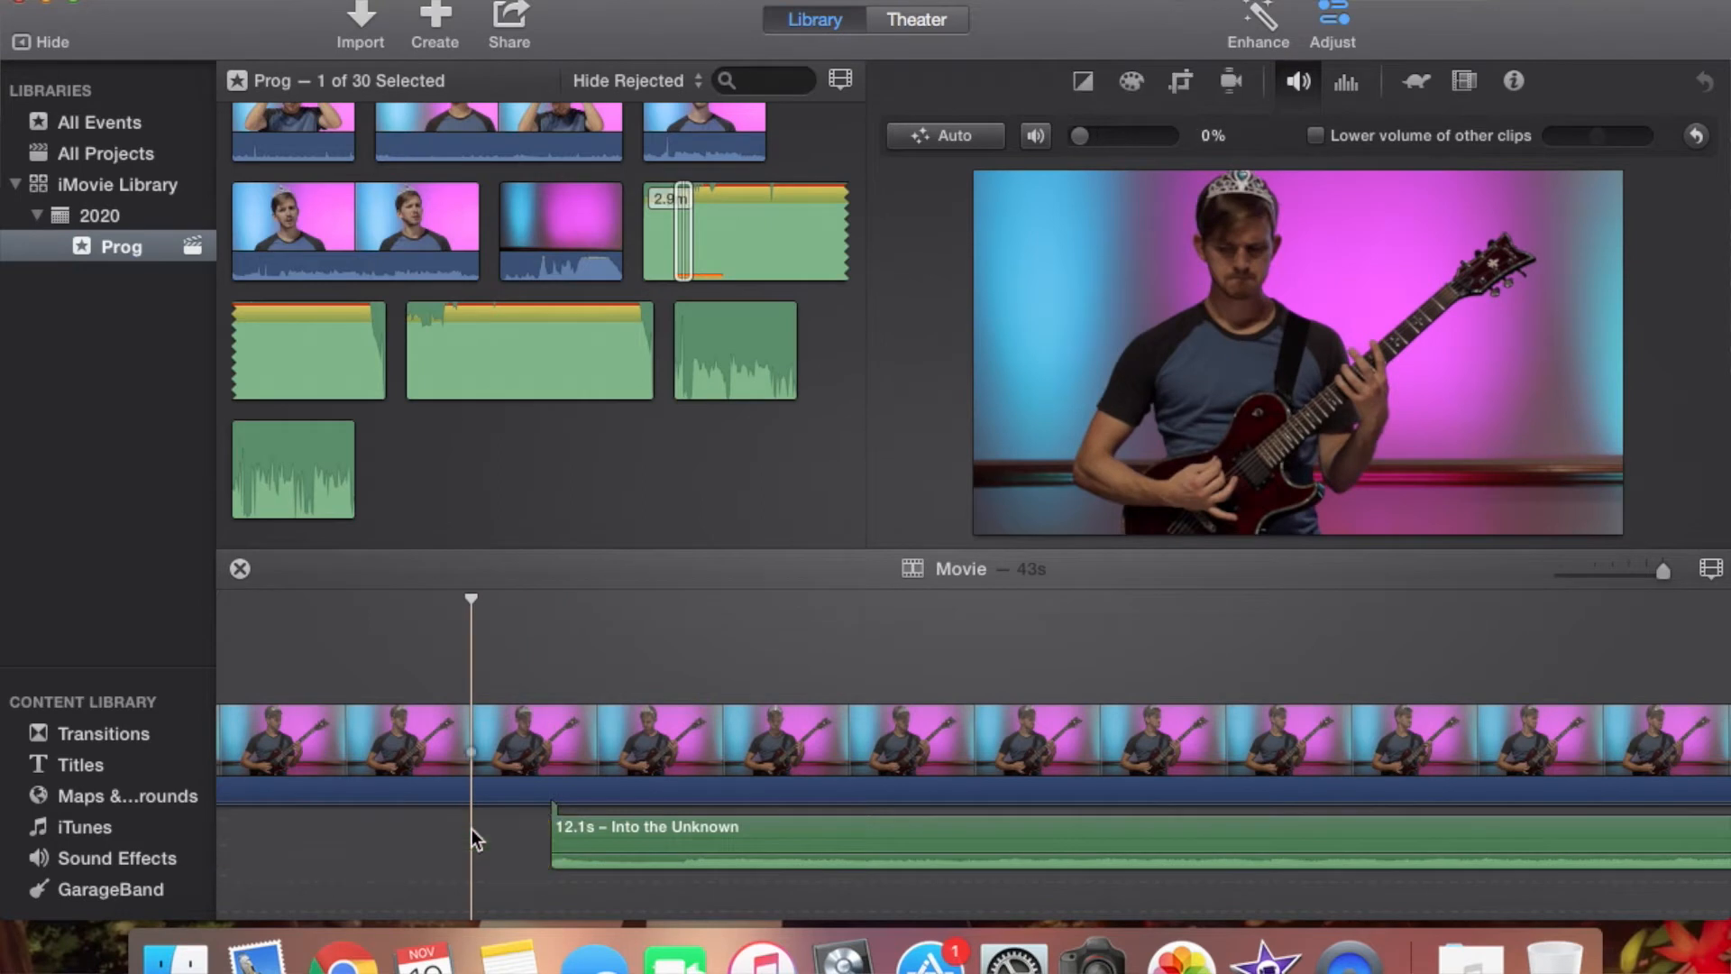
click(642, 834)
drag(642, 830, 197, 846)
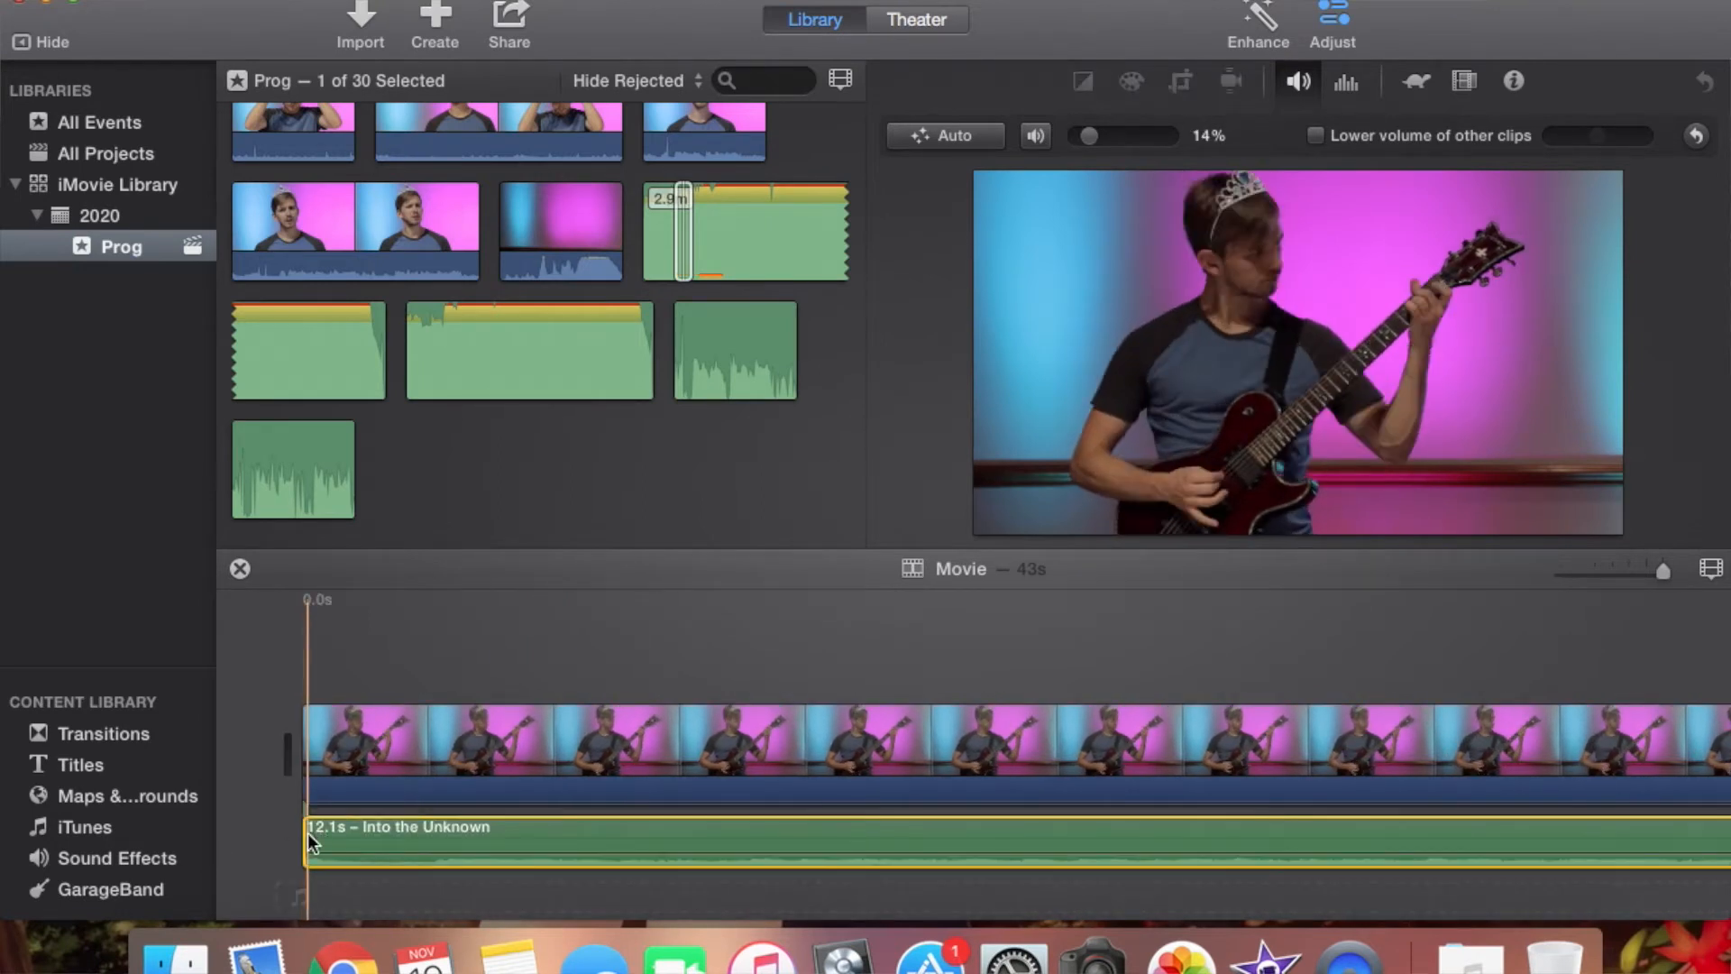
Raise the guitar clip's volume to 400% and play it against the song to check the sync
click(556, 741)
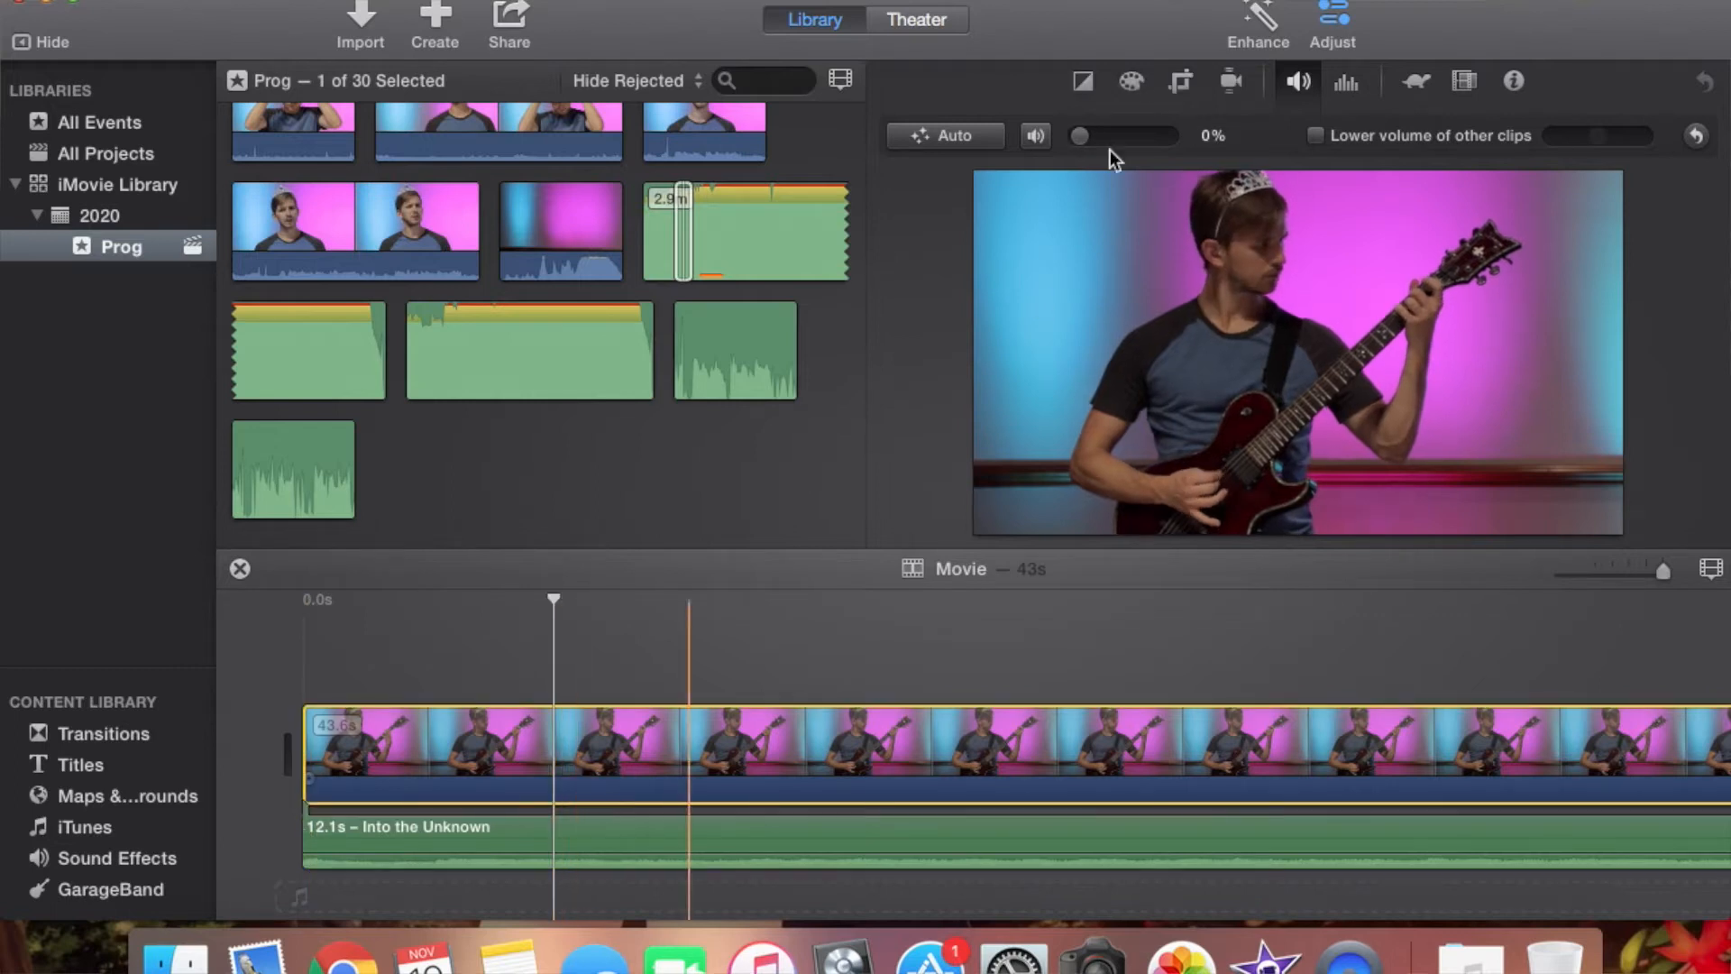
click(1695, 138)
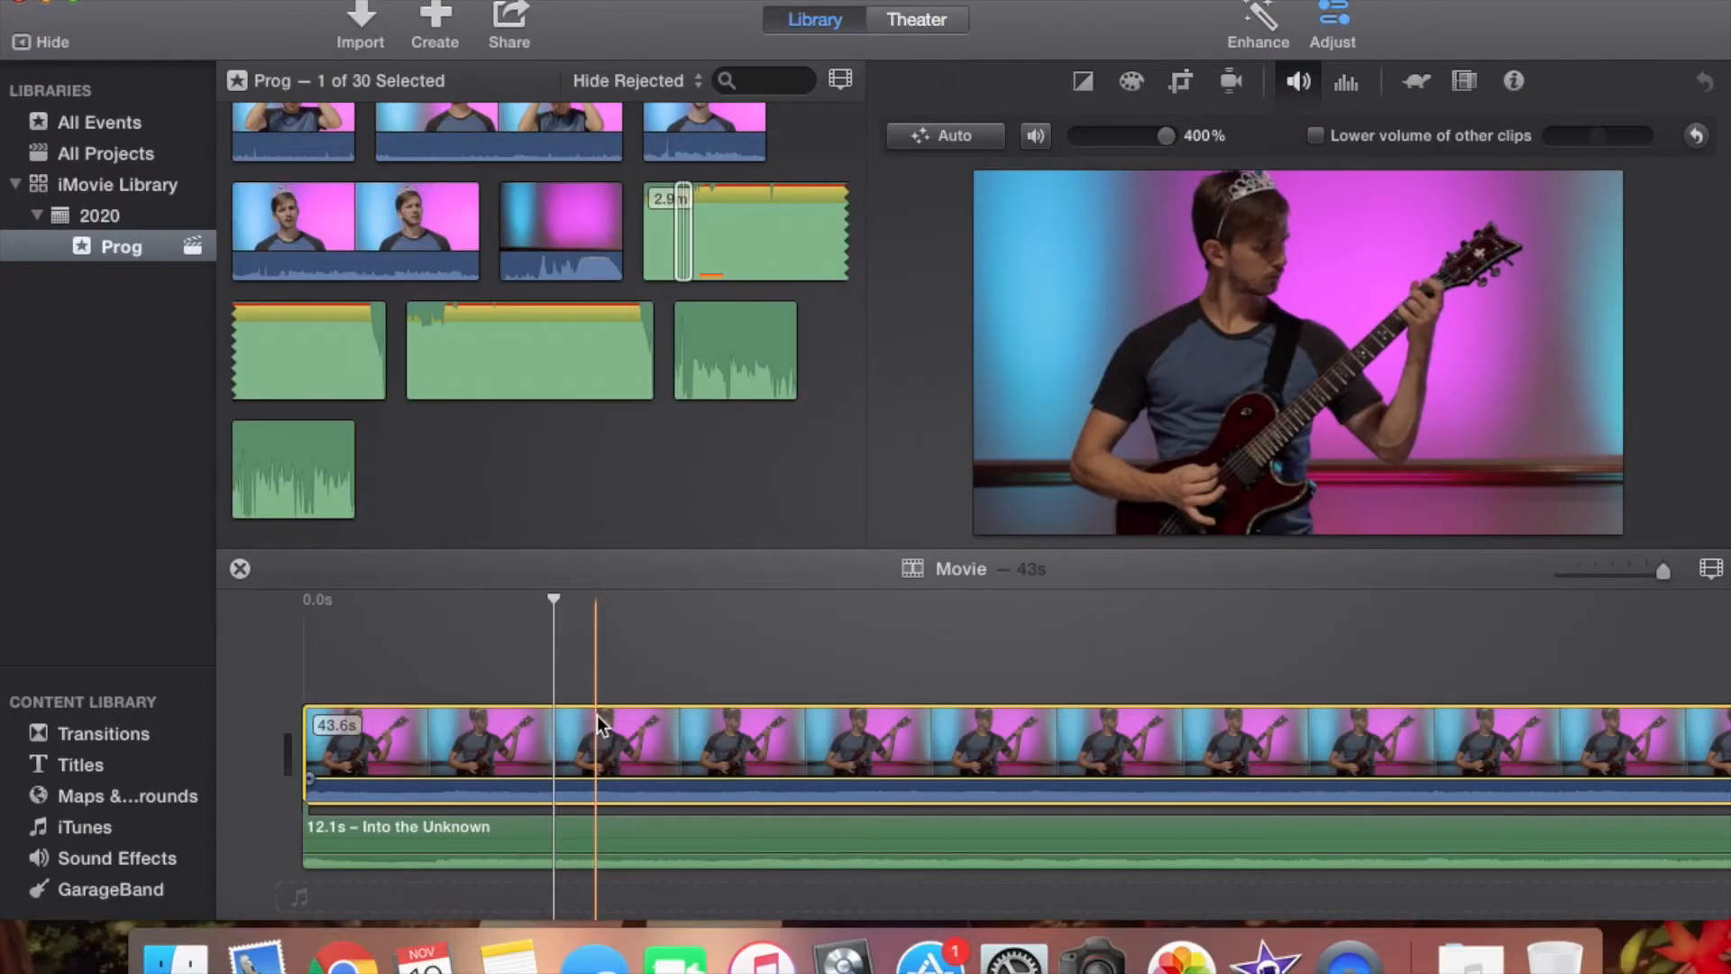
key(space)
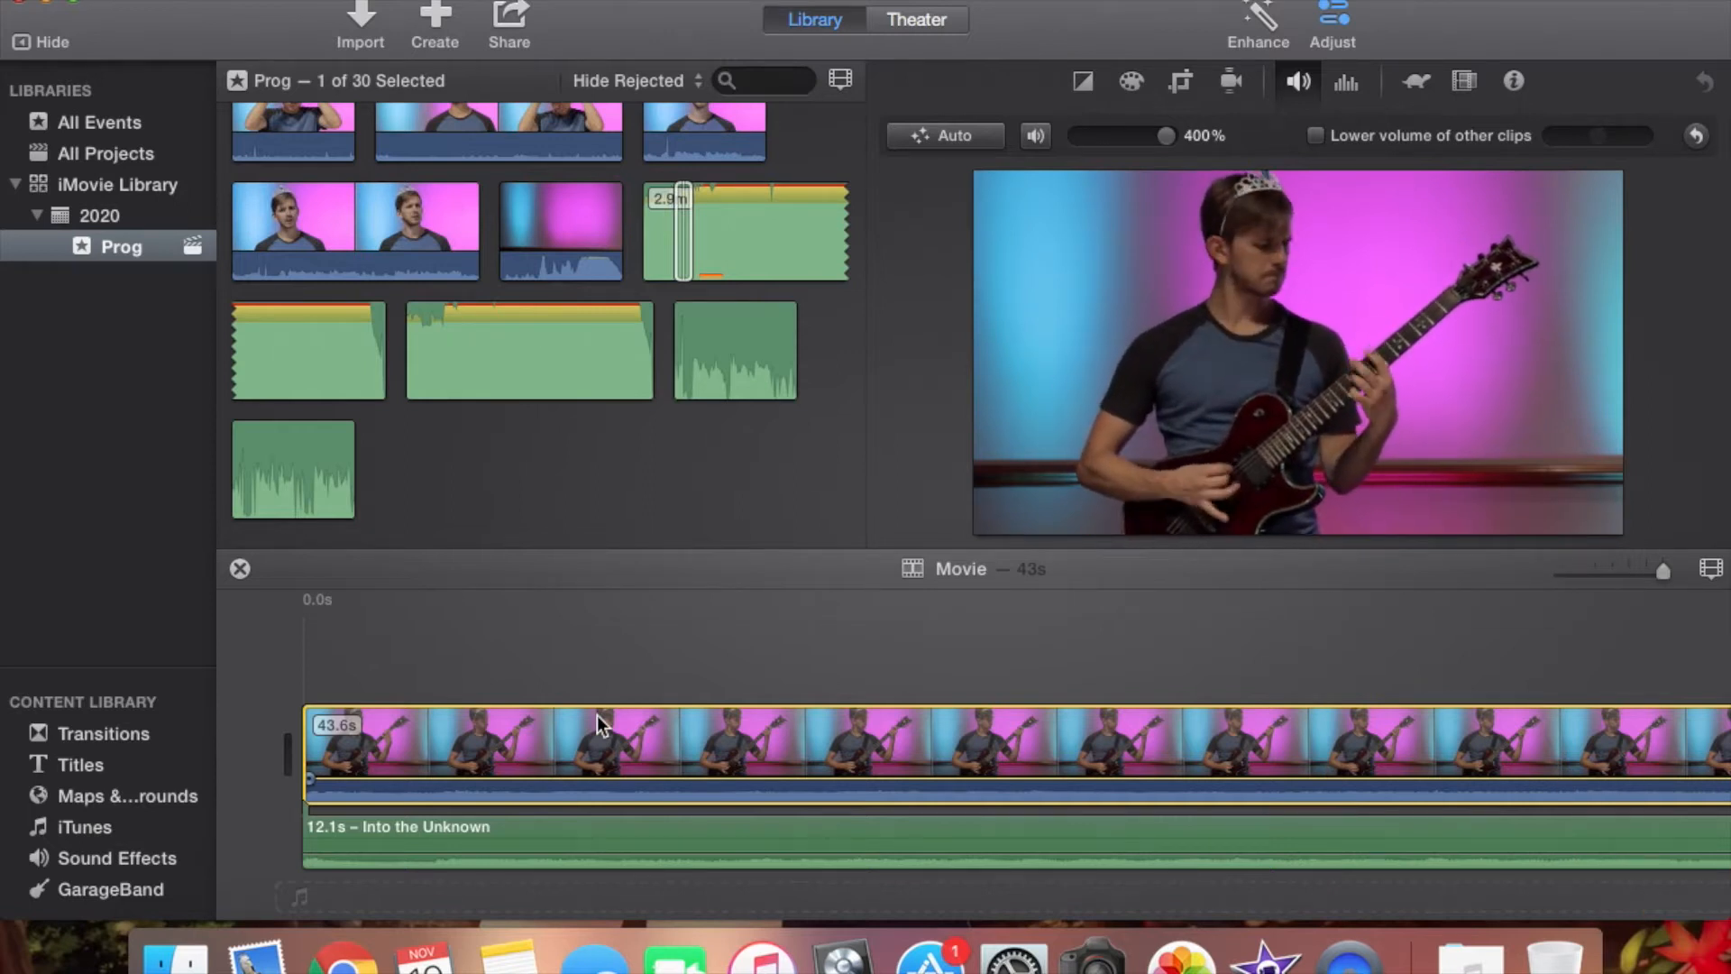
key(space)
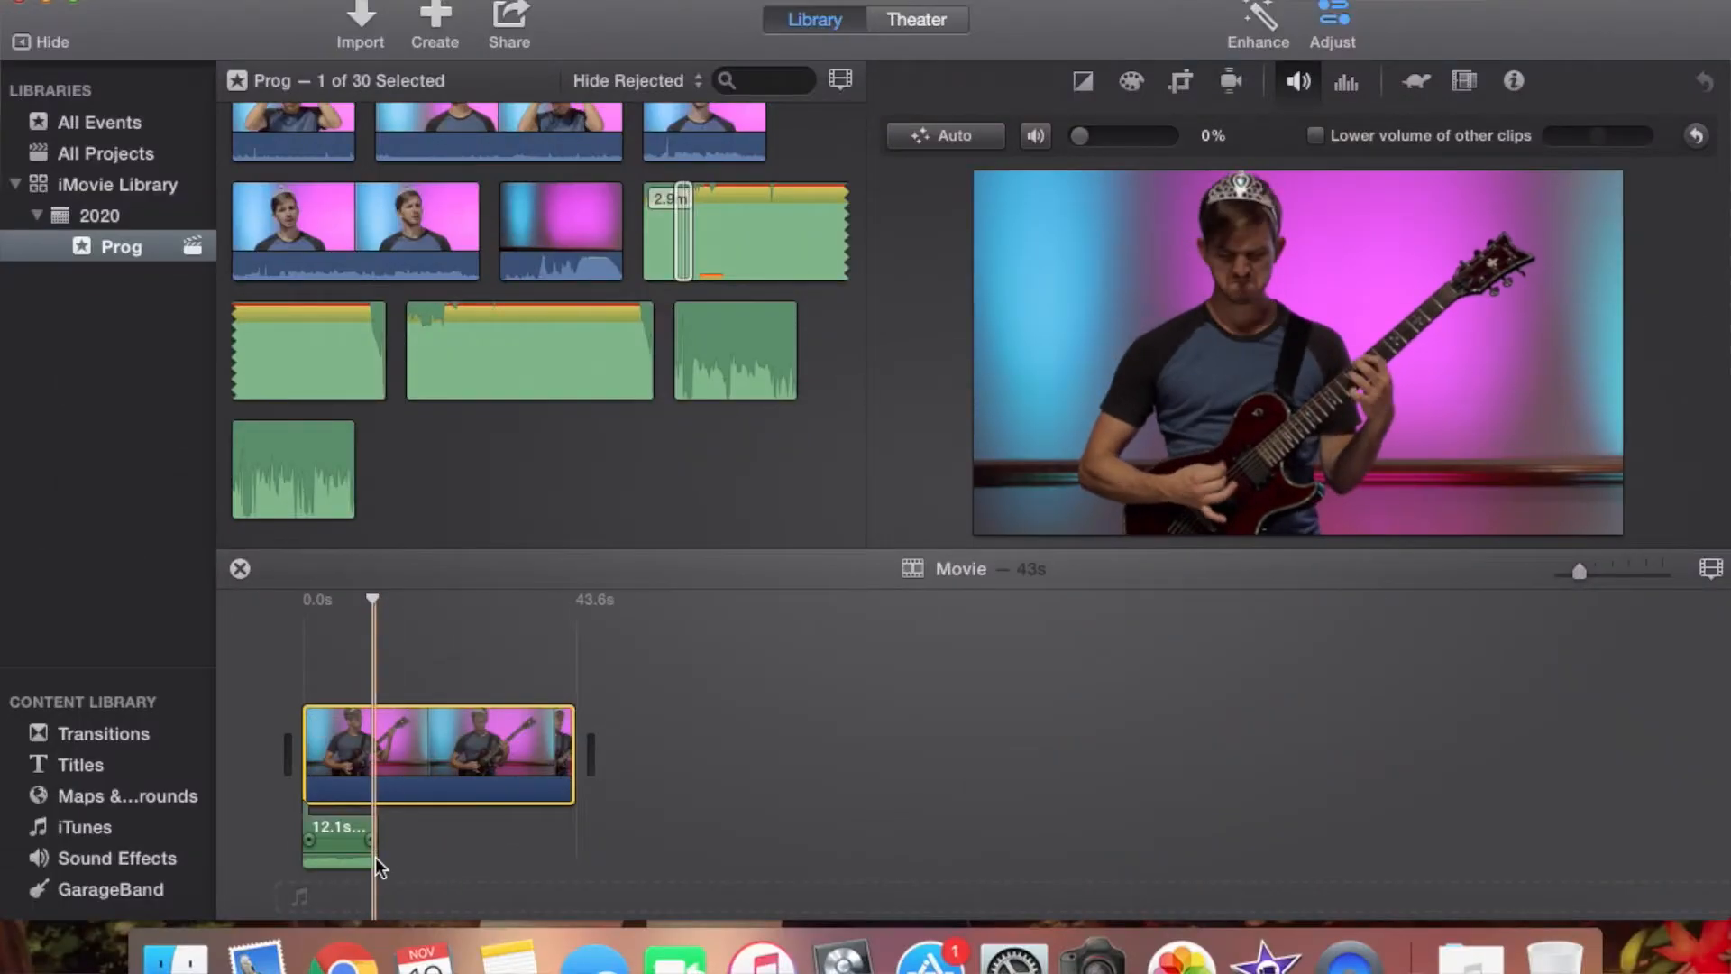
Extend both ends of the guitar clip and of the "Into the Unknown" audio, restoring the song to 2.9 minutes
drag(375, 856, 1252, 794)
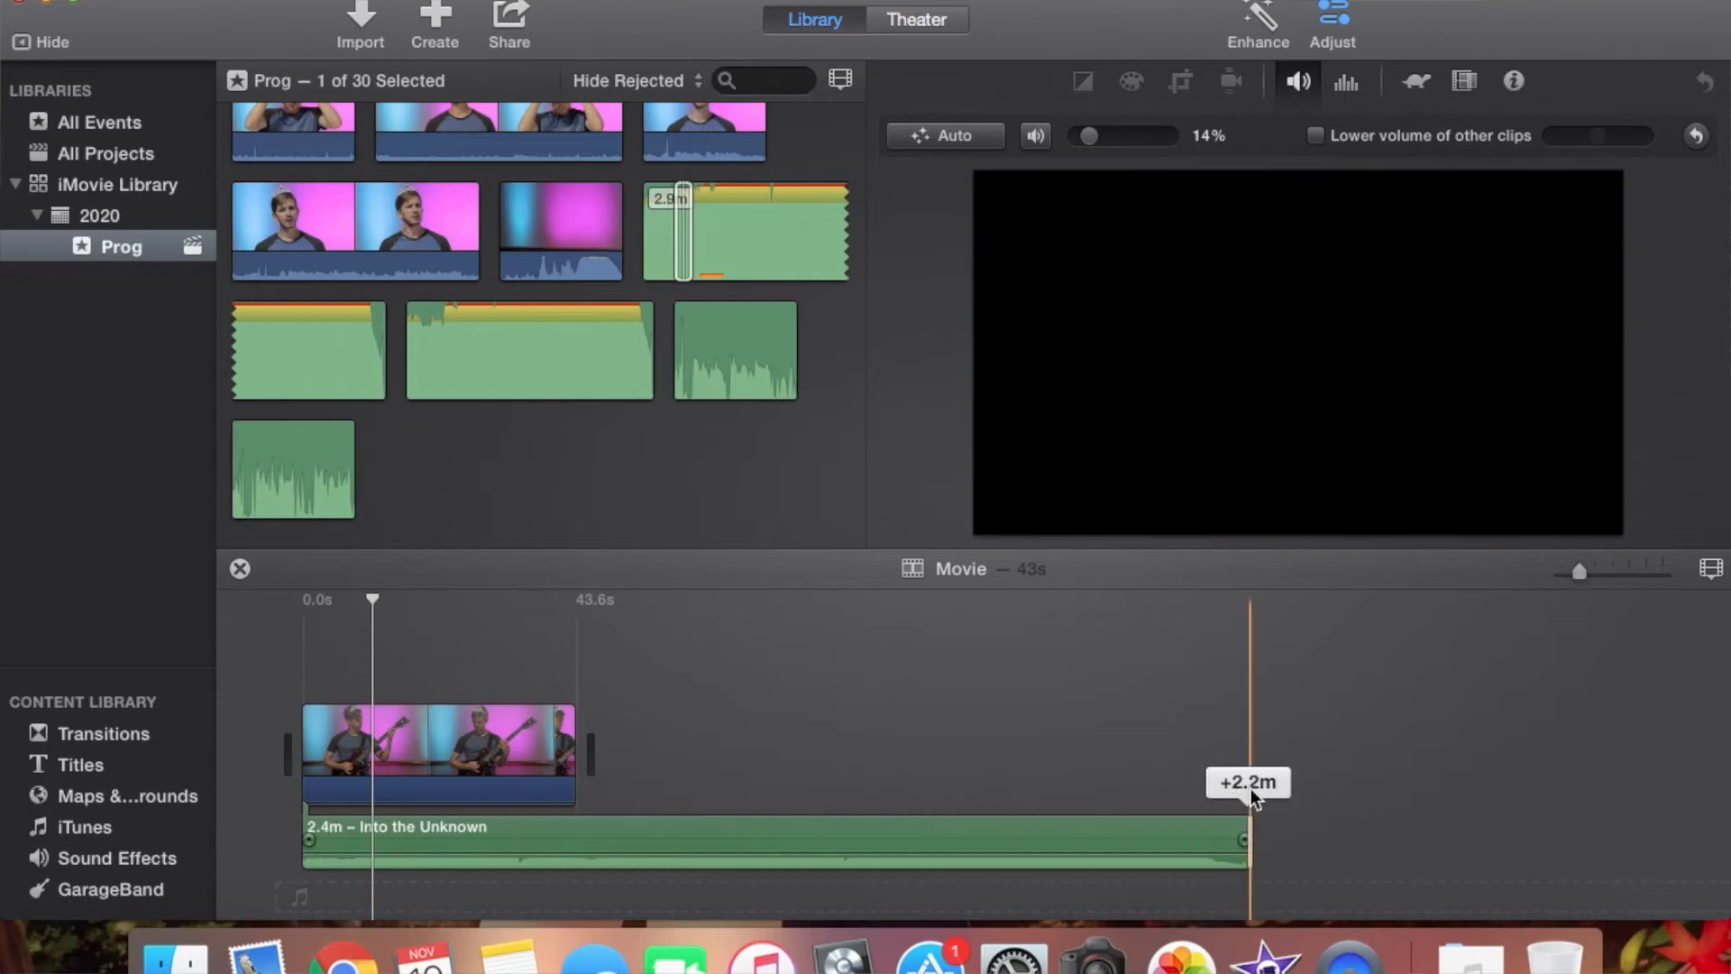
drag(577, 761, 1244, 758)
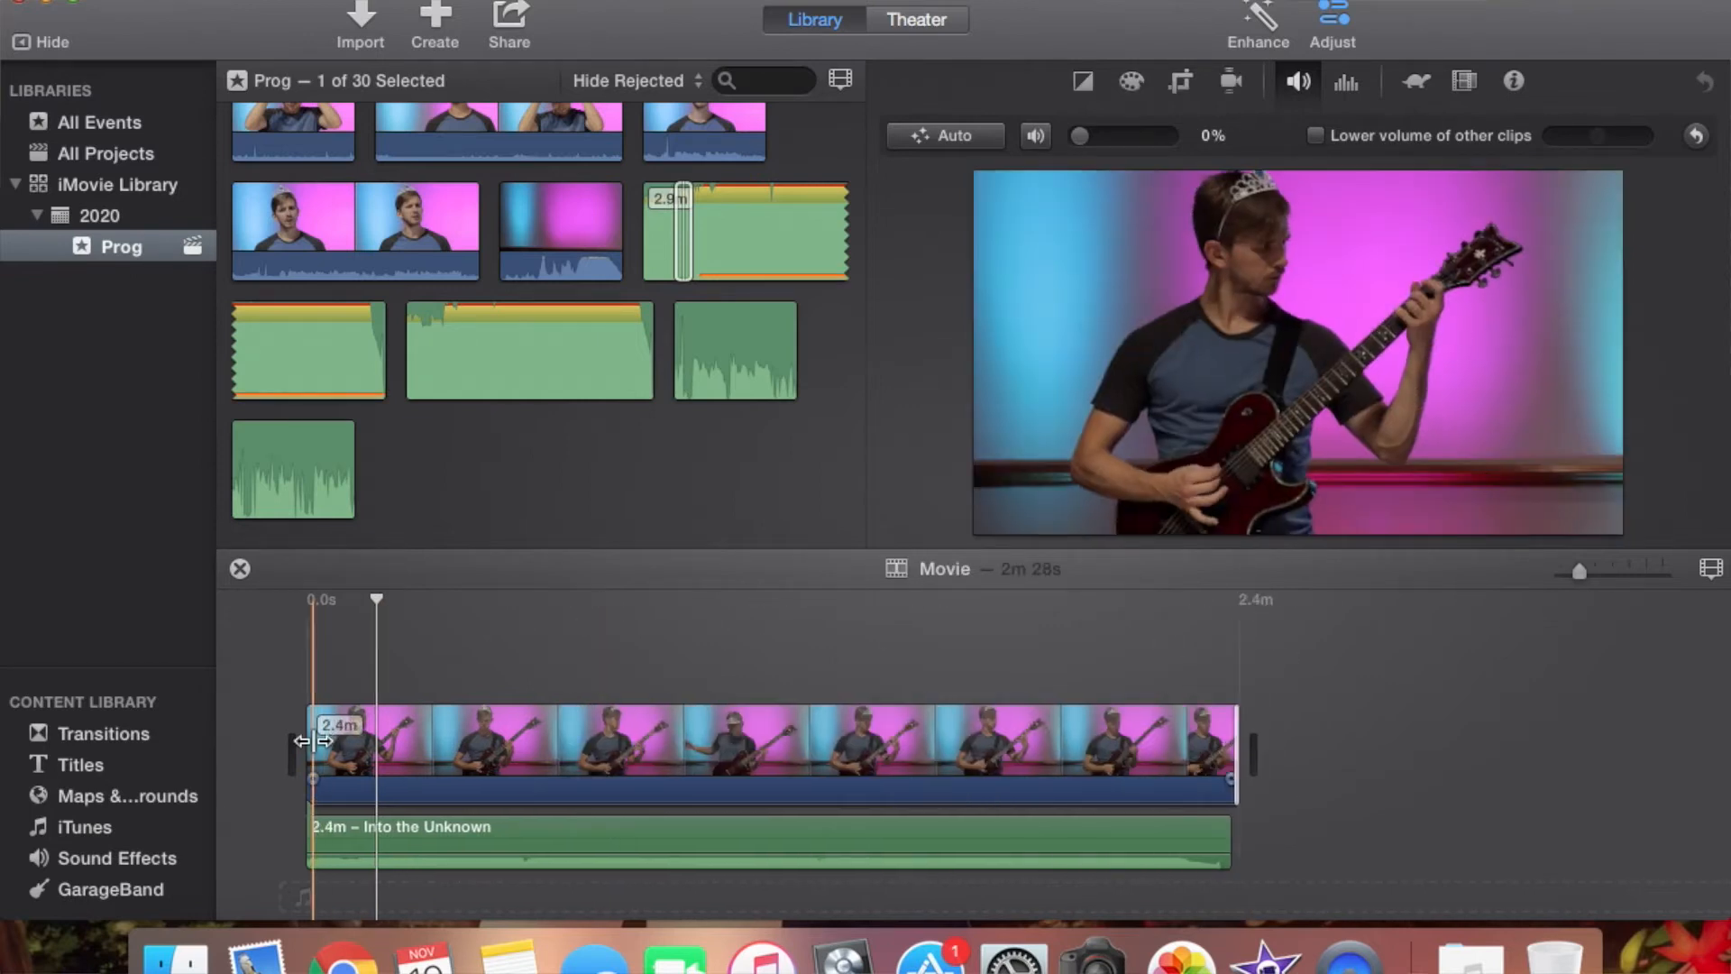
drag(313, 745, 210, 765)
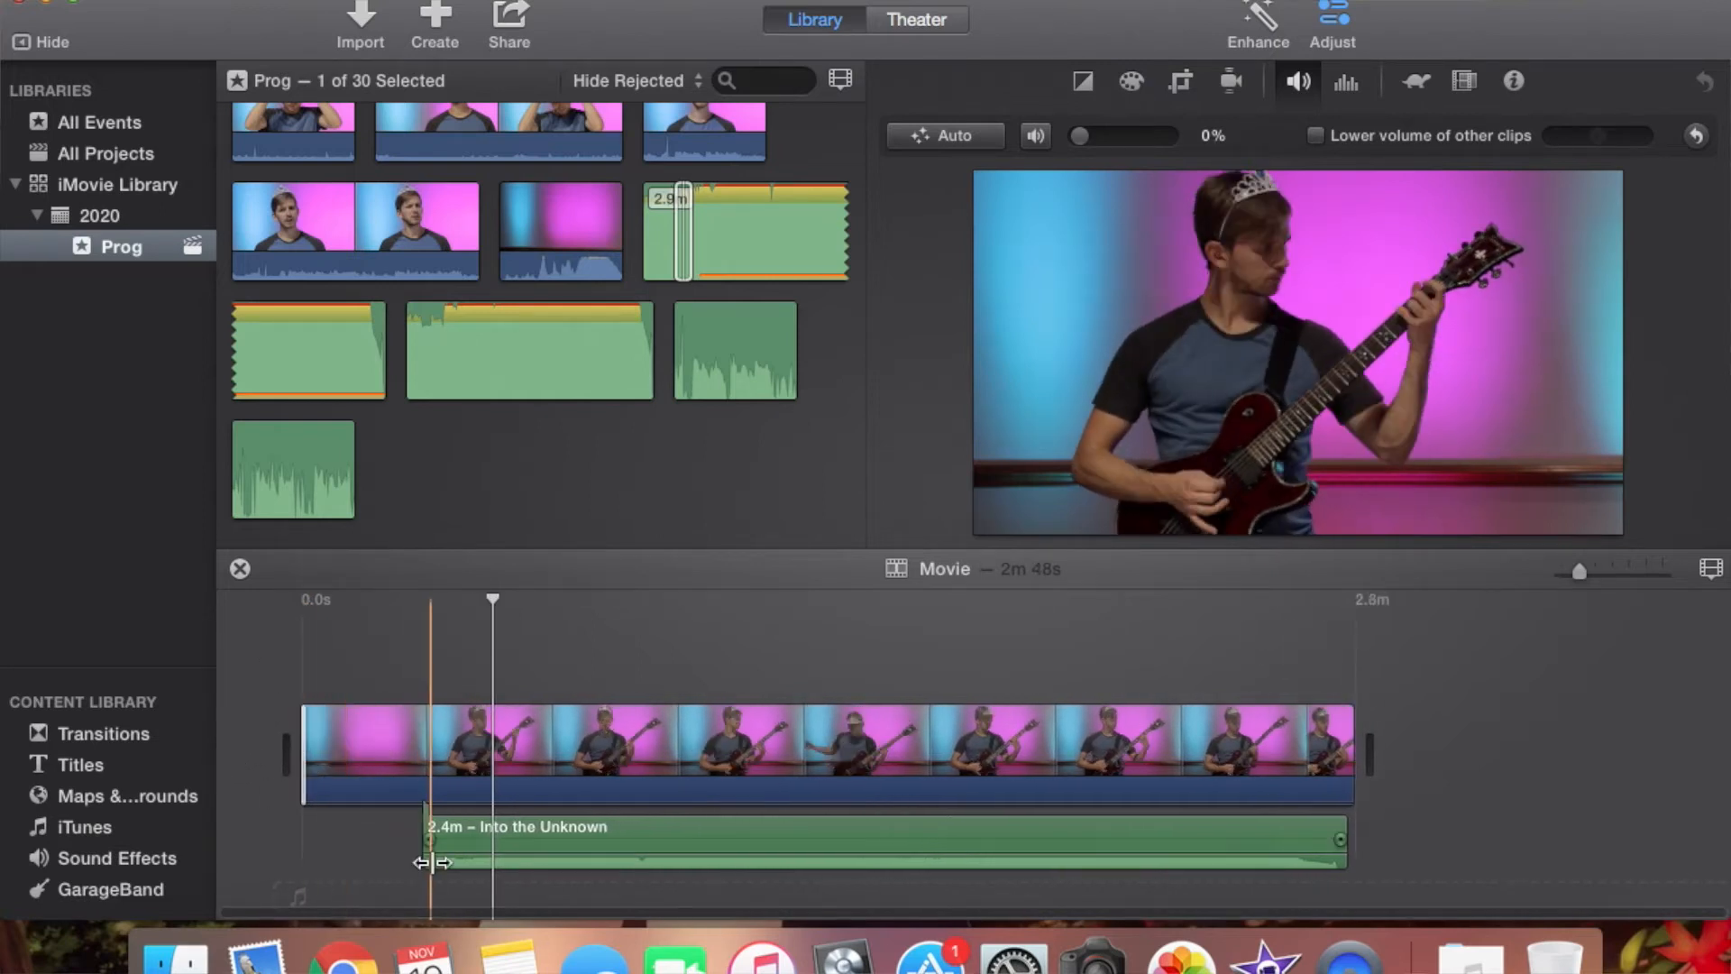
click(425, 862)
drag(426, 862, 236, 857)
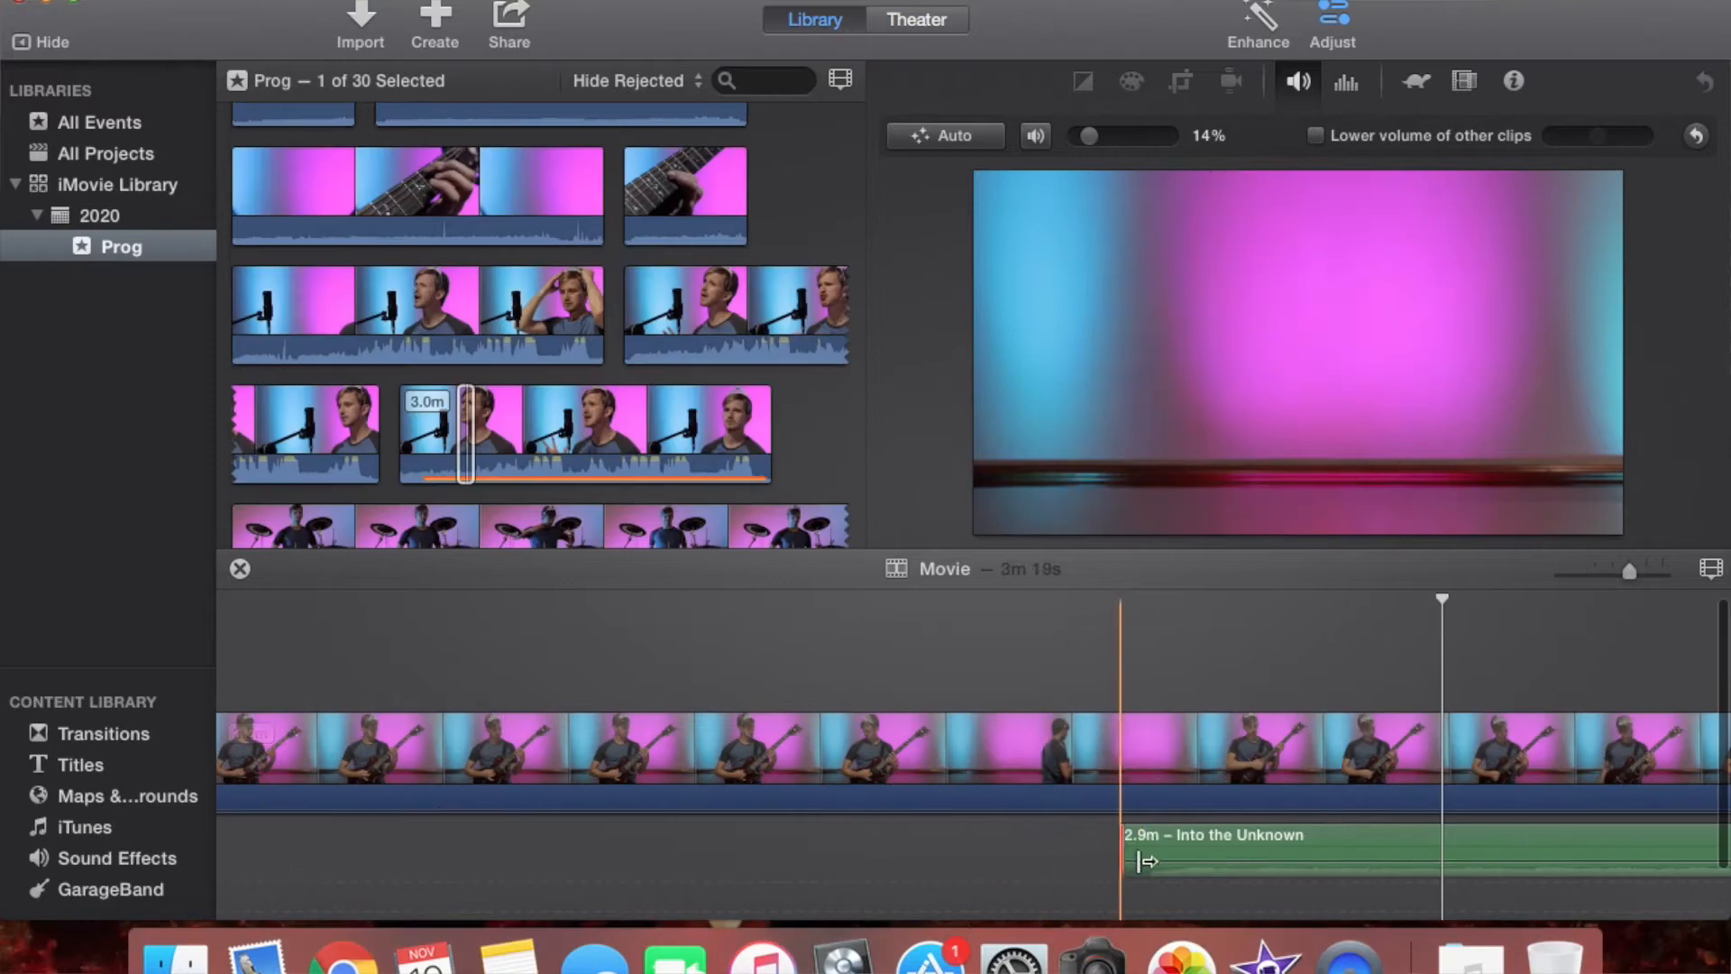
Split the guitar clip where the "Into the Unknown" audio begins
click(1112, 792)
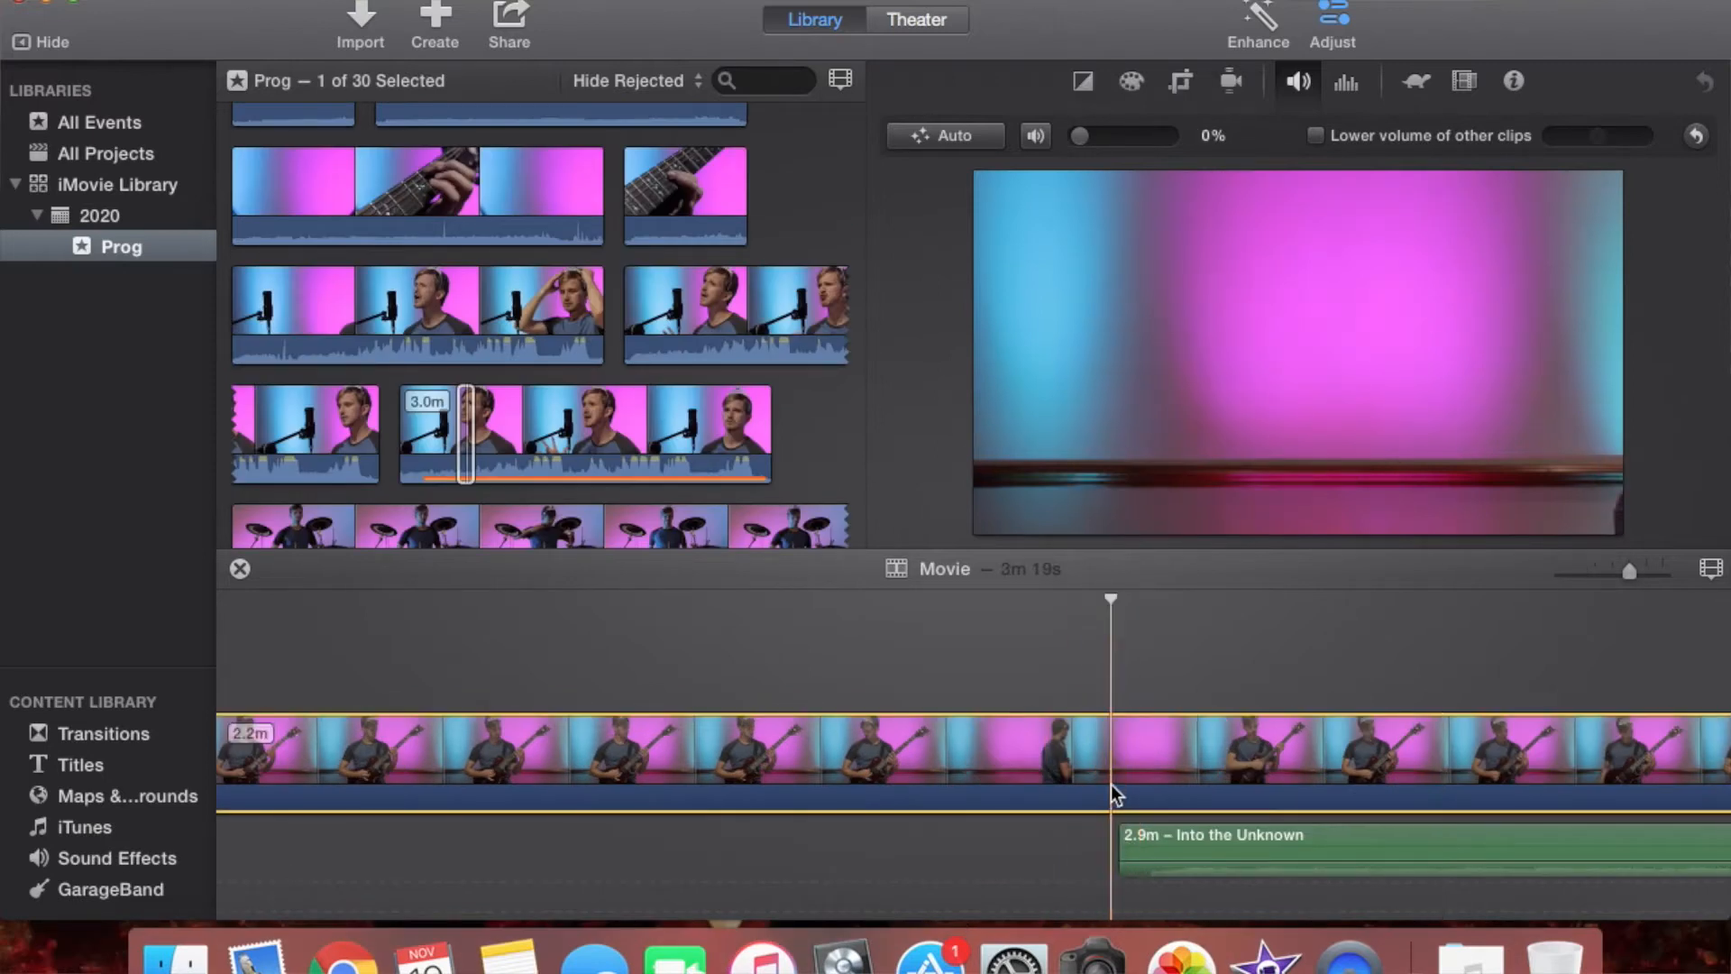
key(super+equal)
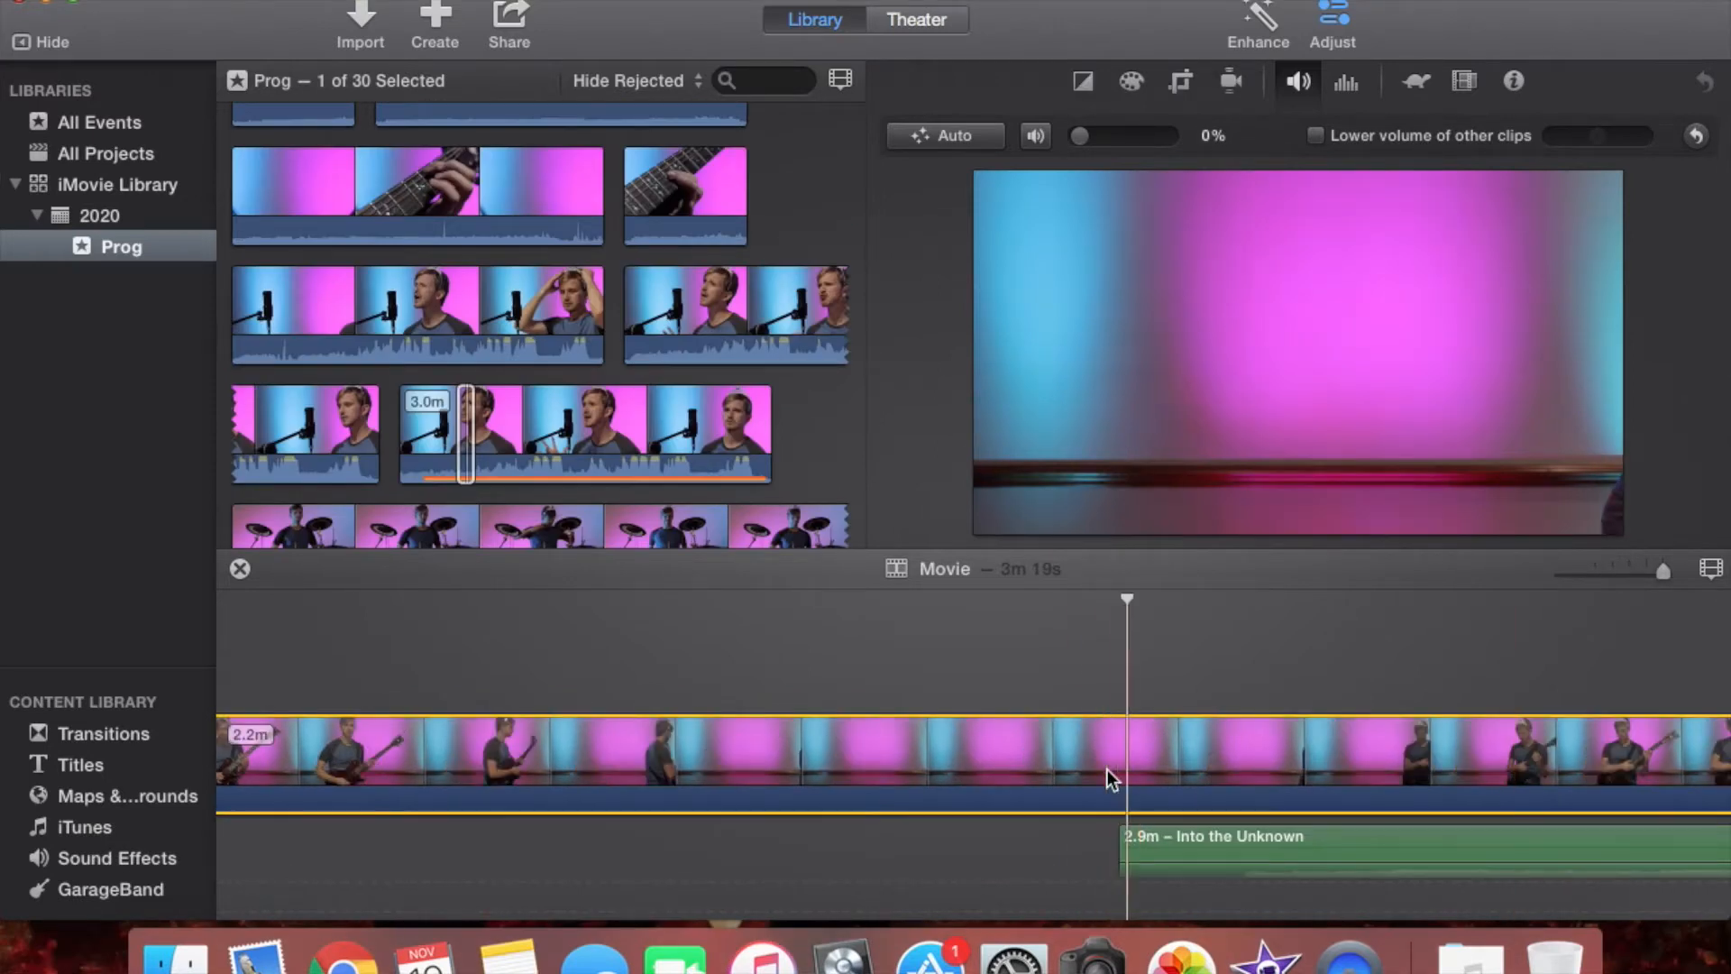
key(super+b)
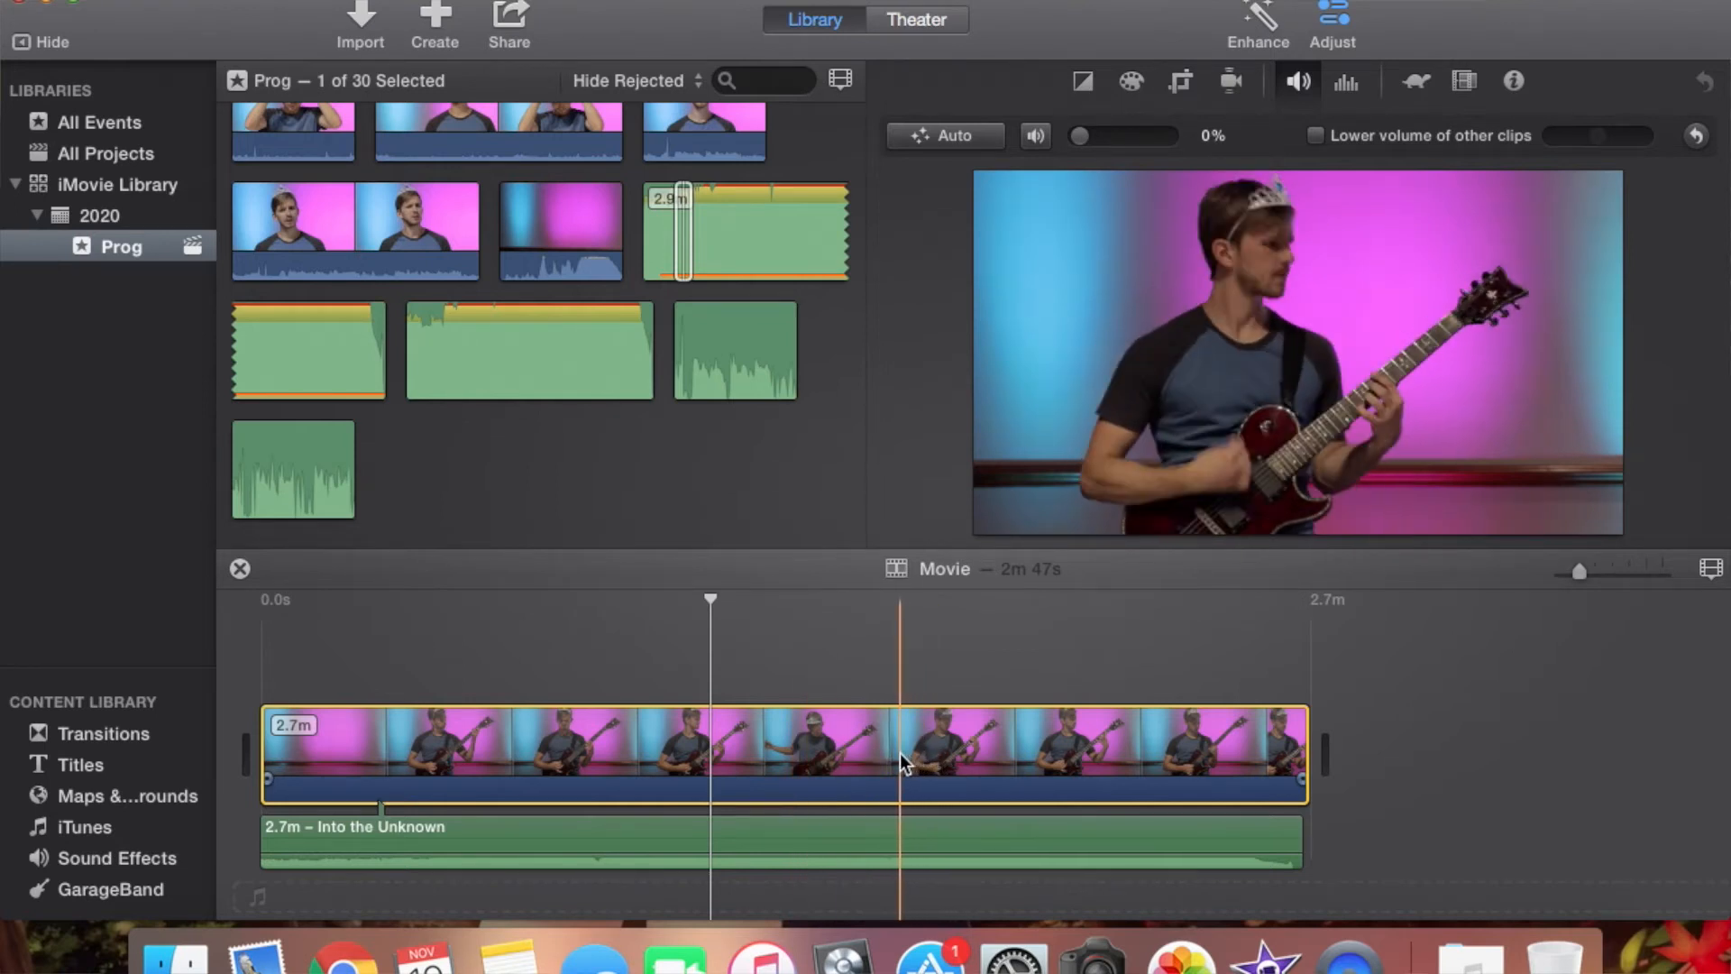
Play the guitar clip from past its middle and isolate a 7.0 s section with splits at about 1.7 and 1.8 minutes
click(887, 726)
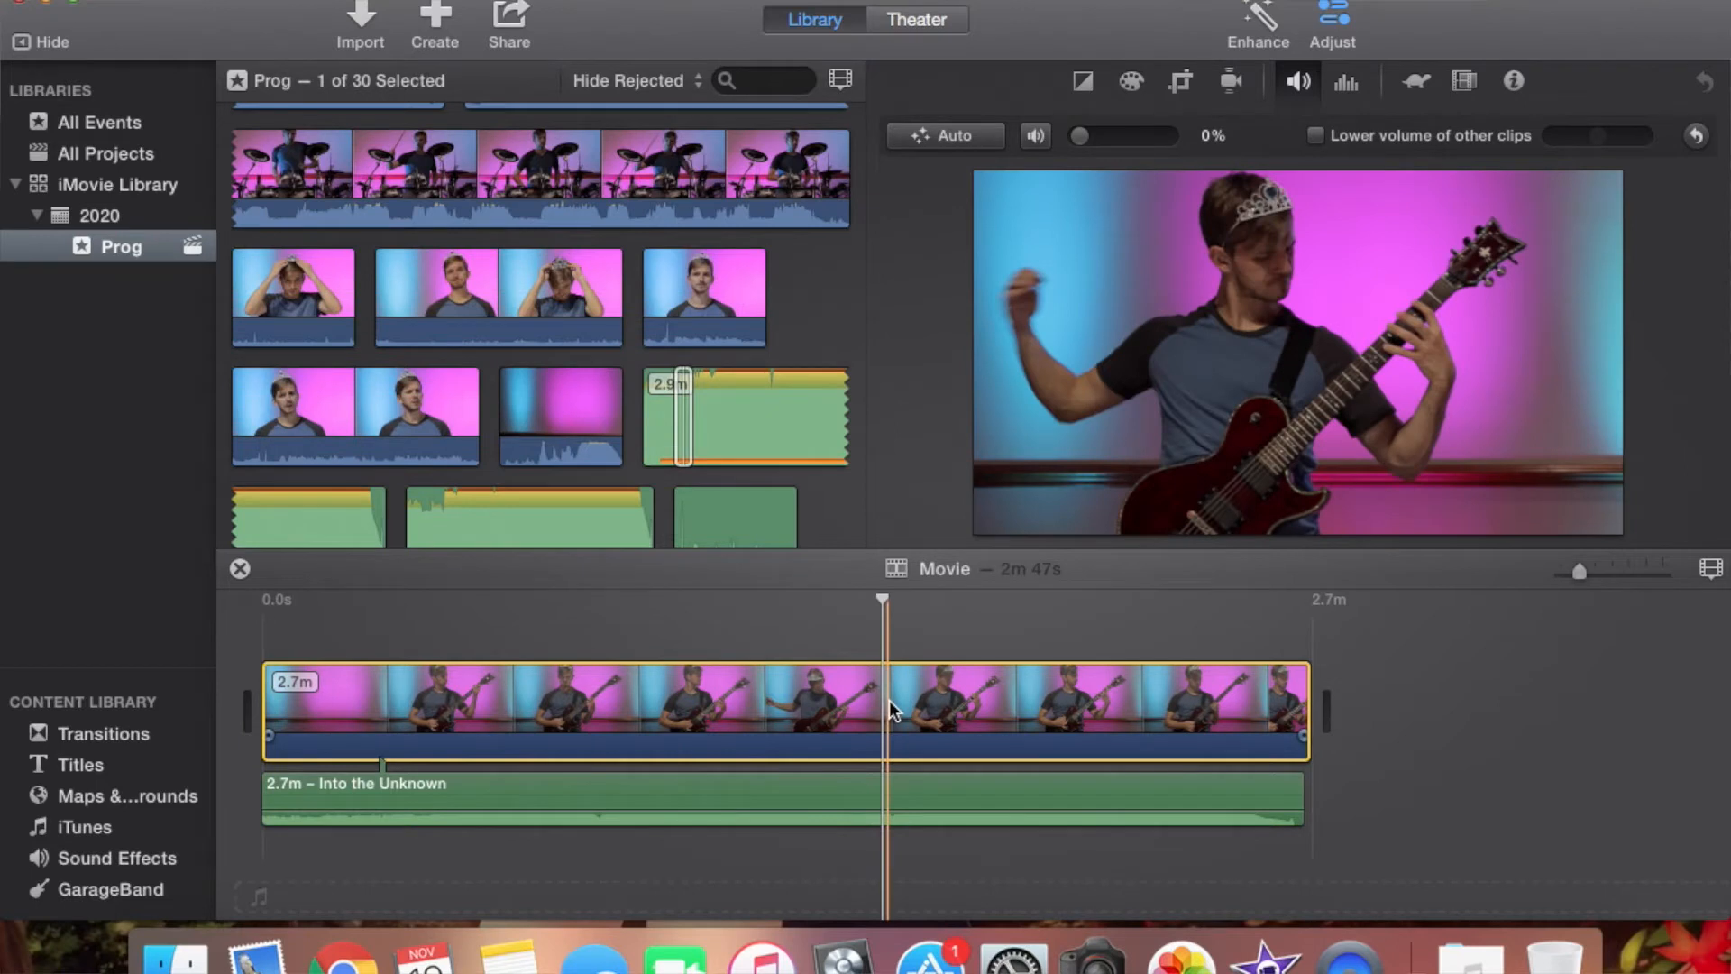
key(space)
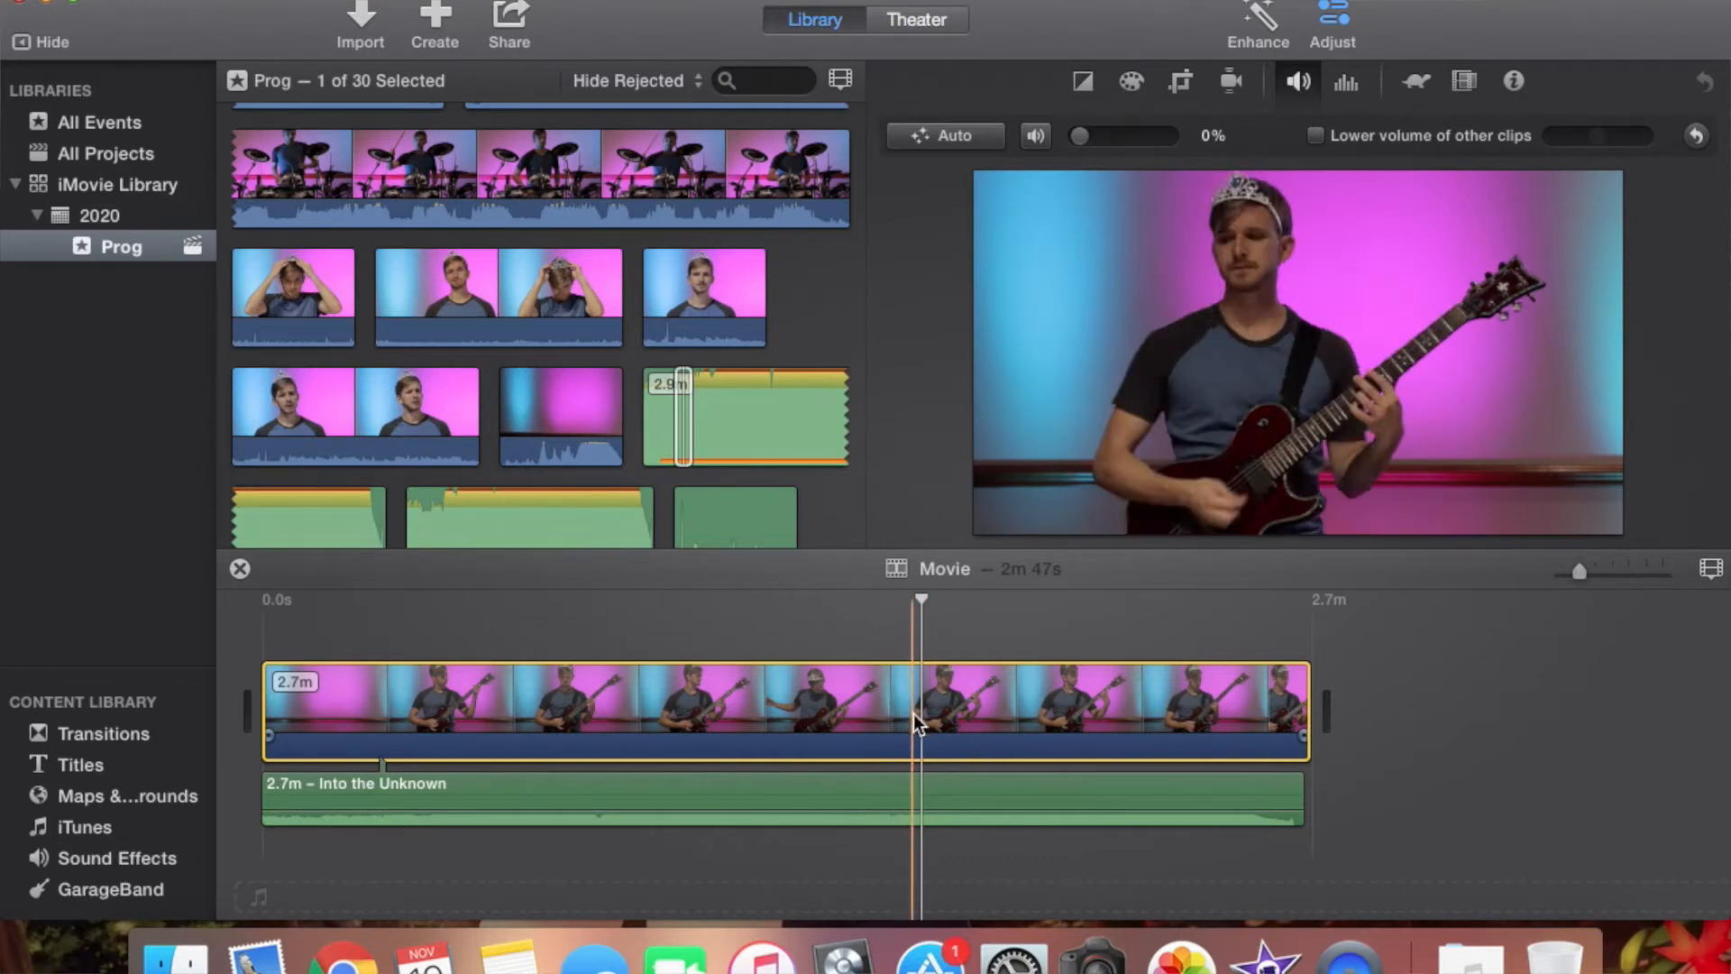
click(1646, 572)
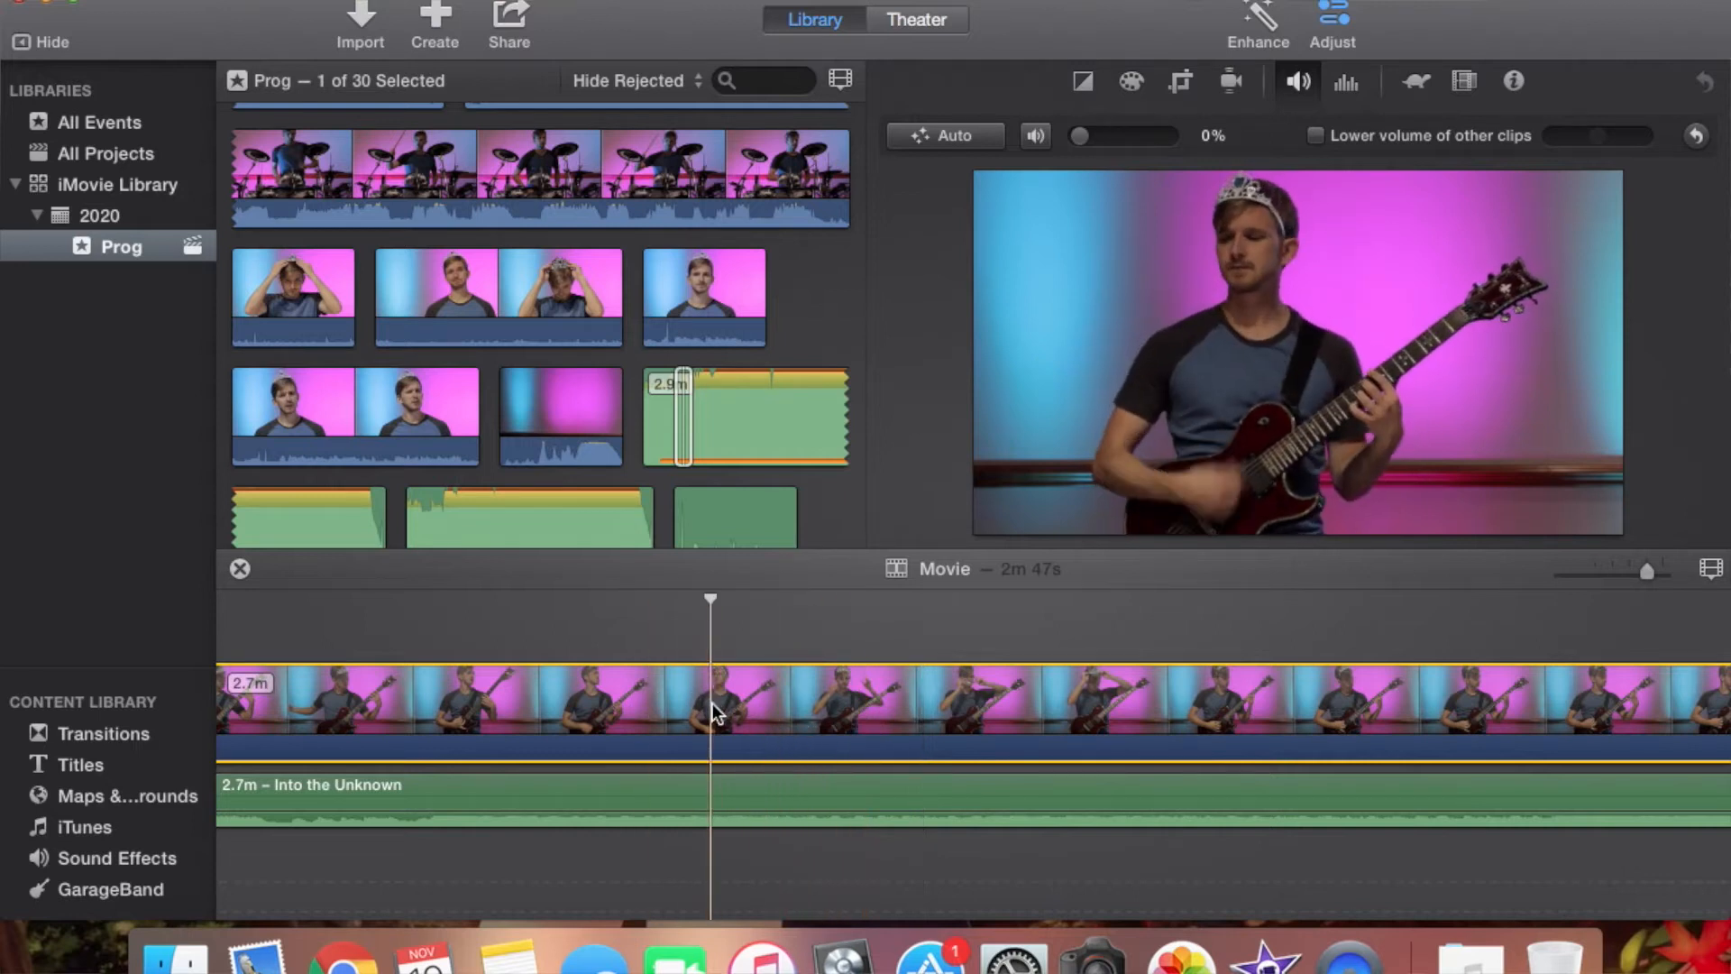
key(super+b)
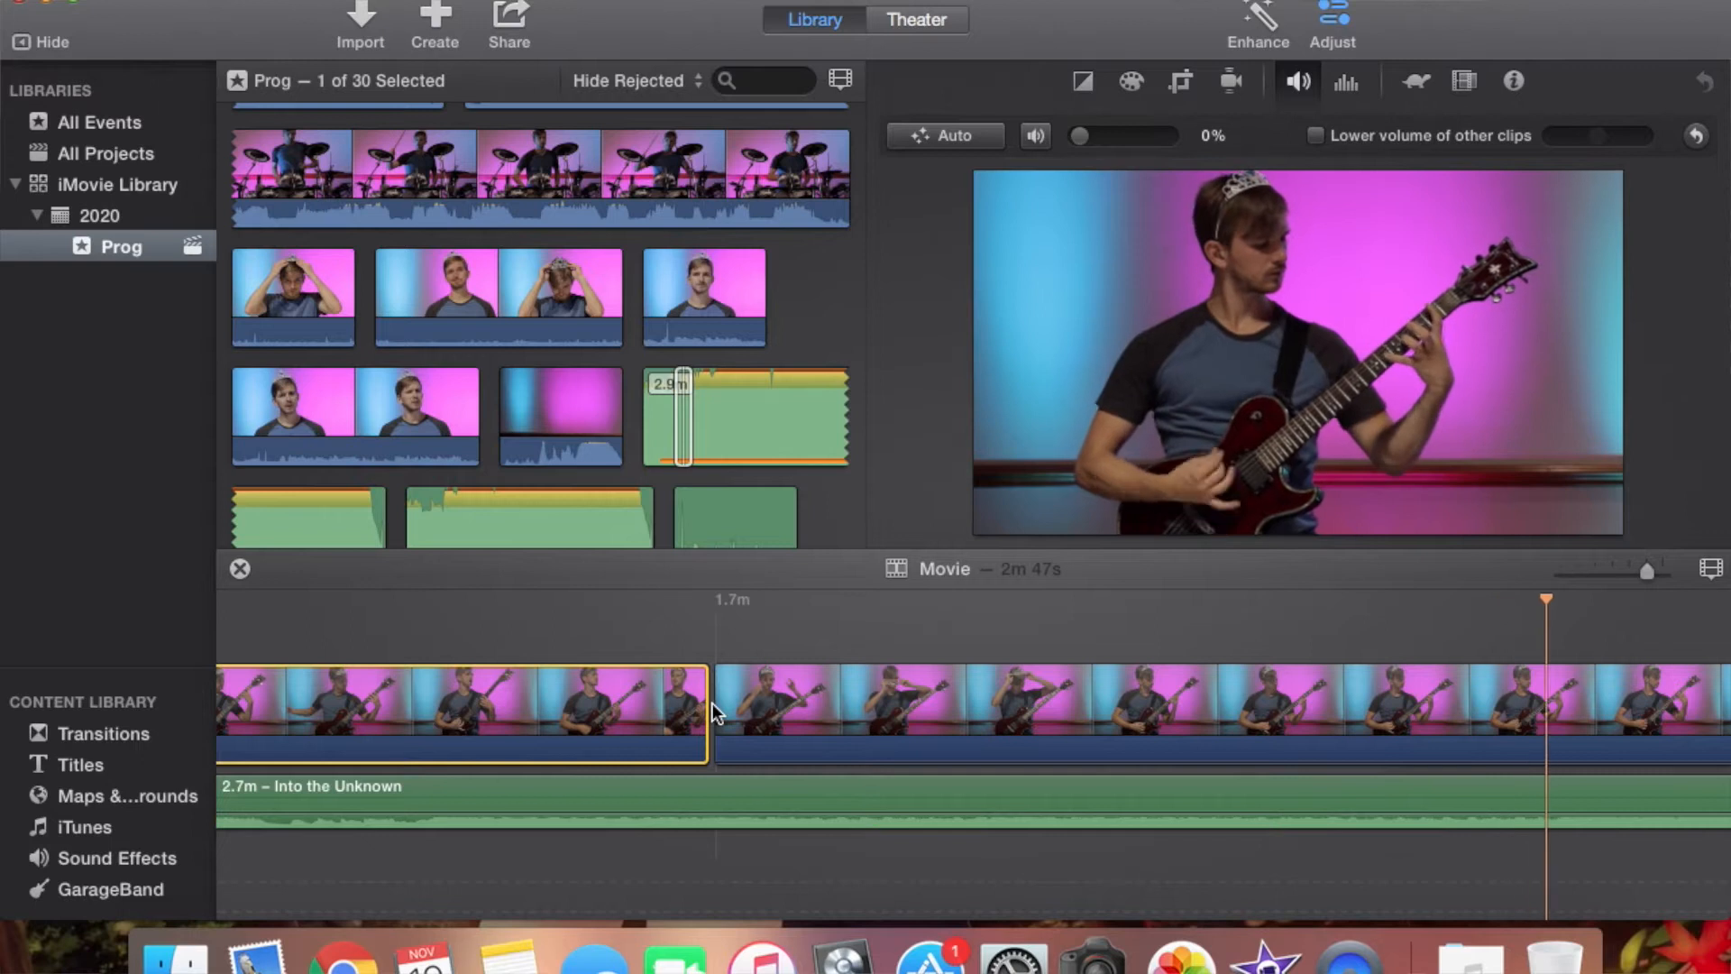
click(1434, 712)
key(super+b)
drag(1646, 571, 1583, 572)
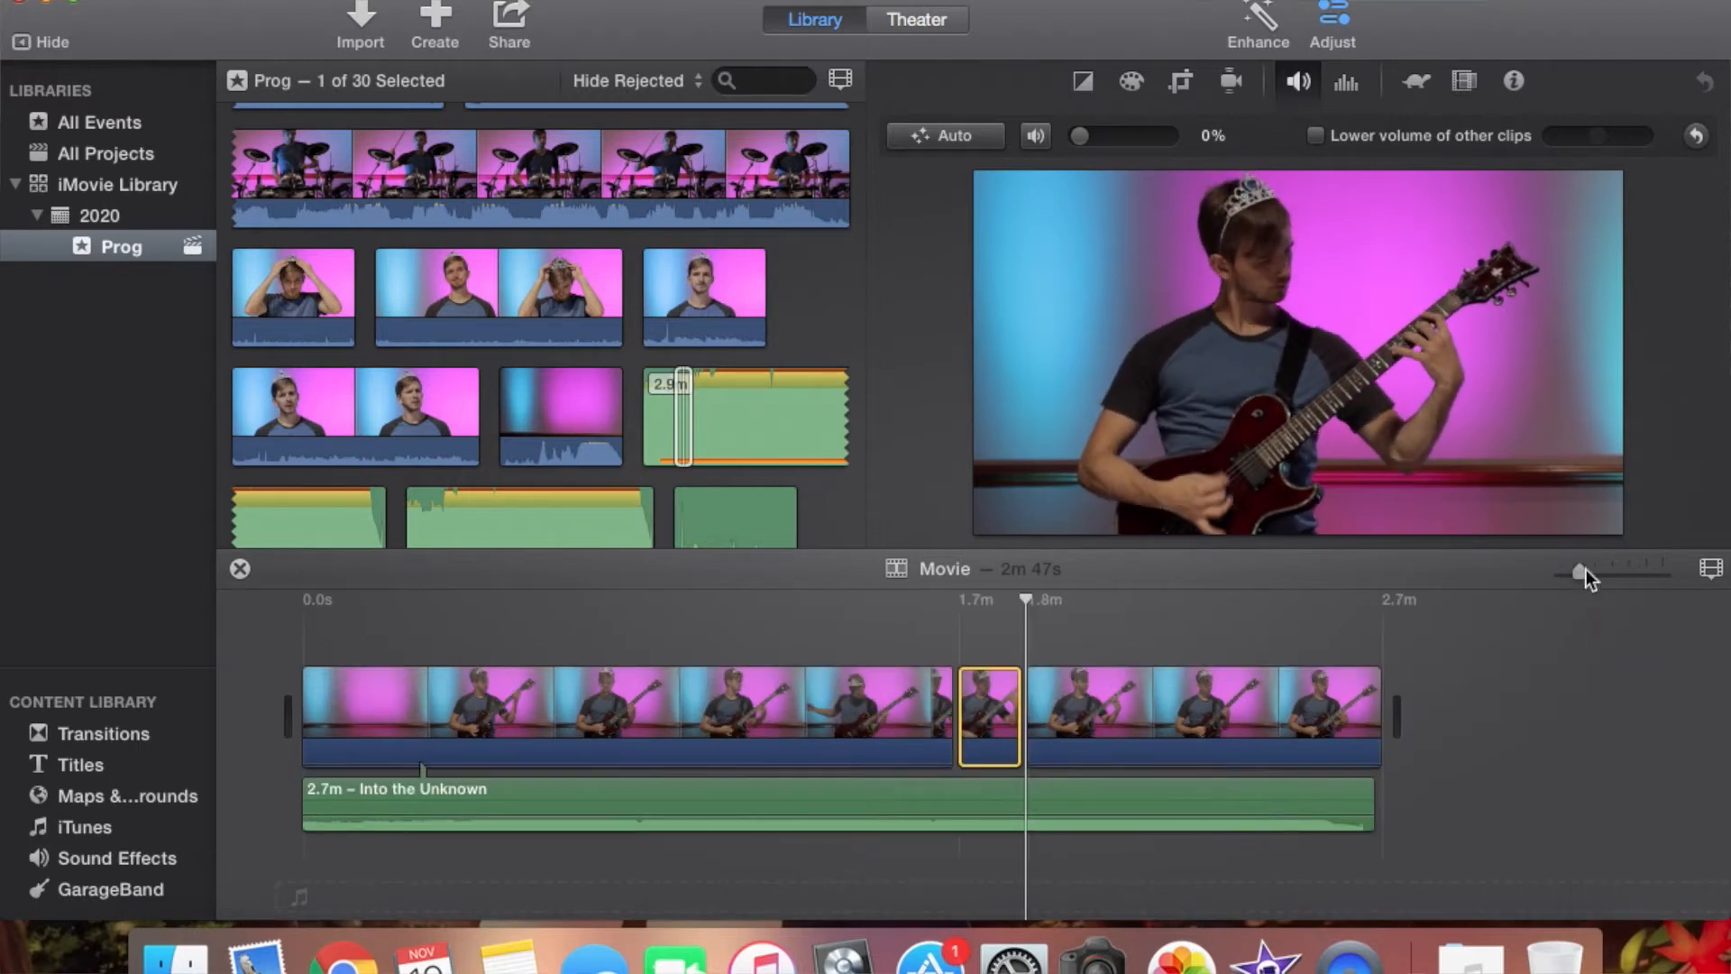
Try deleting the 7.0 s guitar section between the two splits, and undo the deletion
click(991, 702)
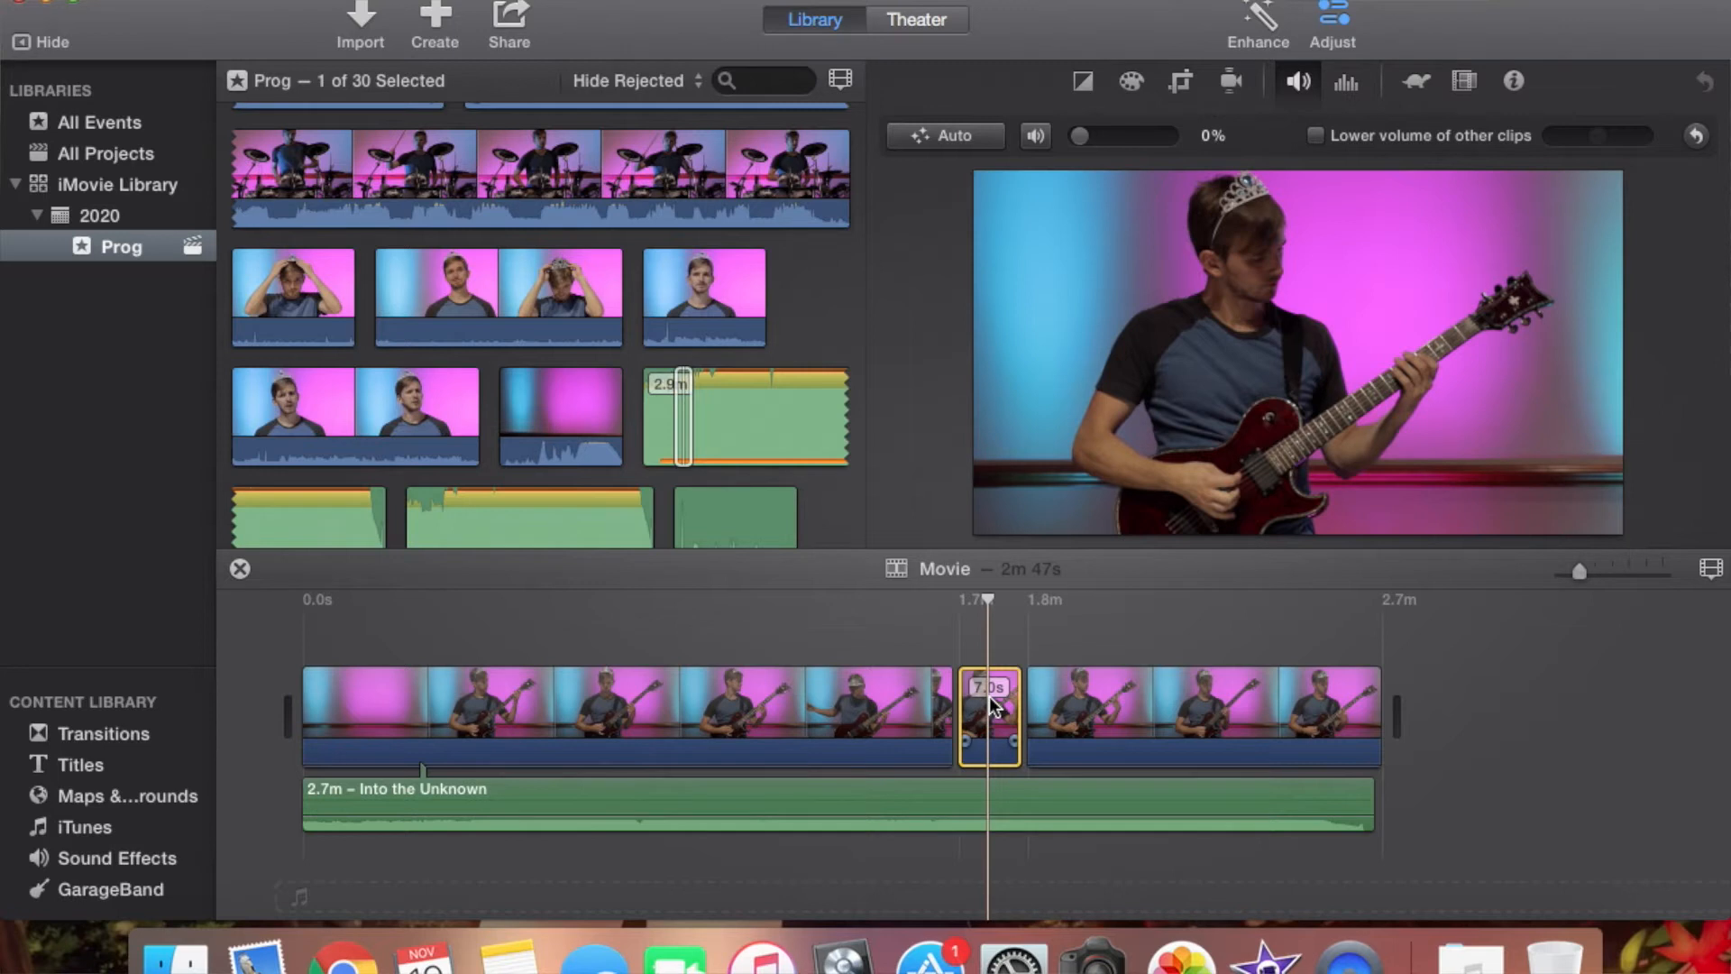
key(Delete)
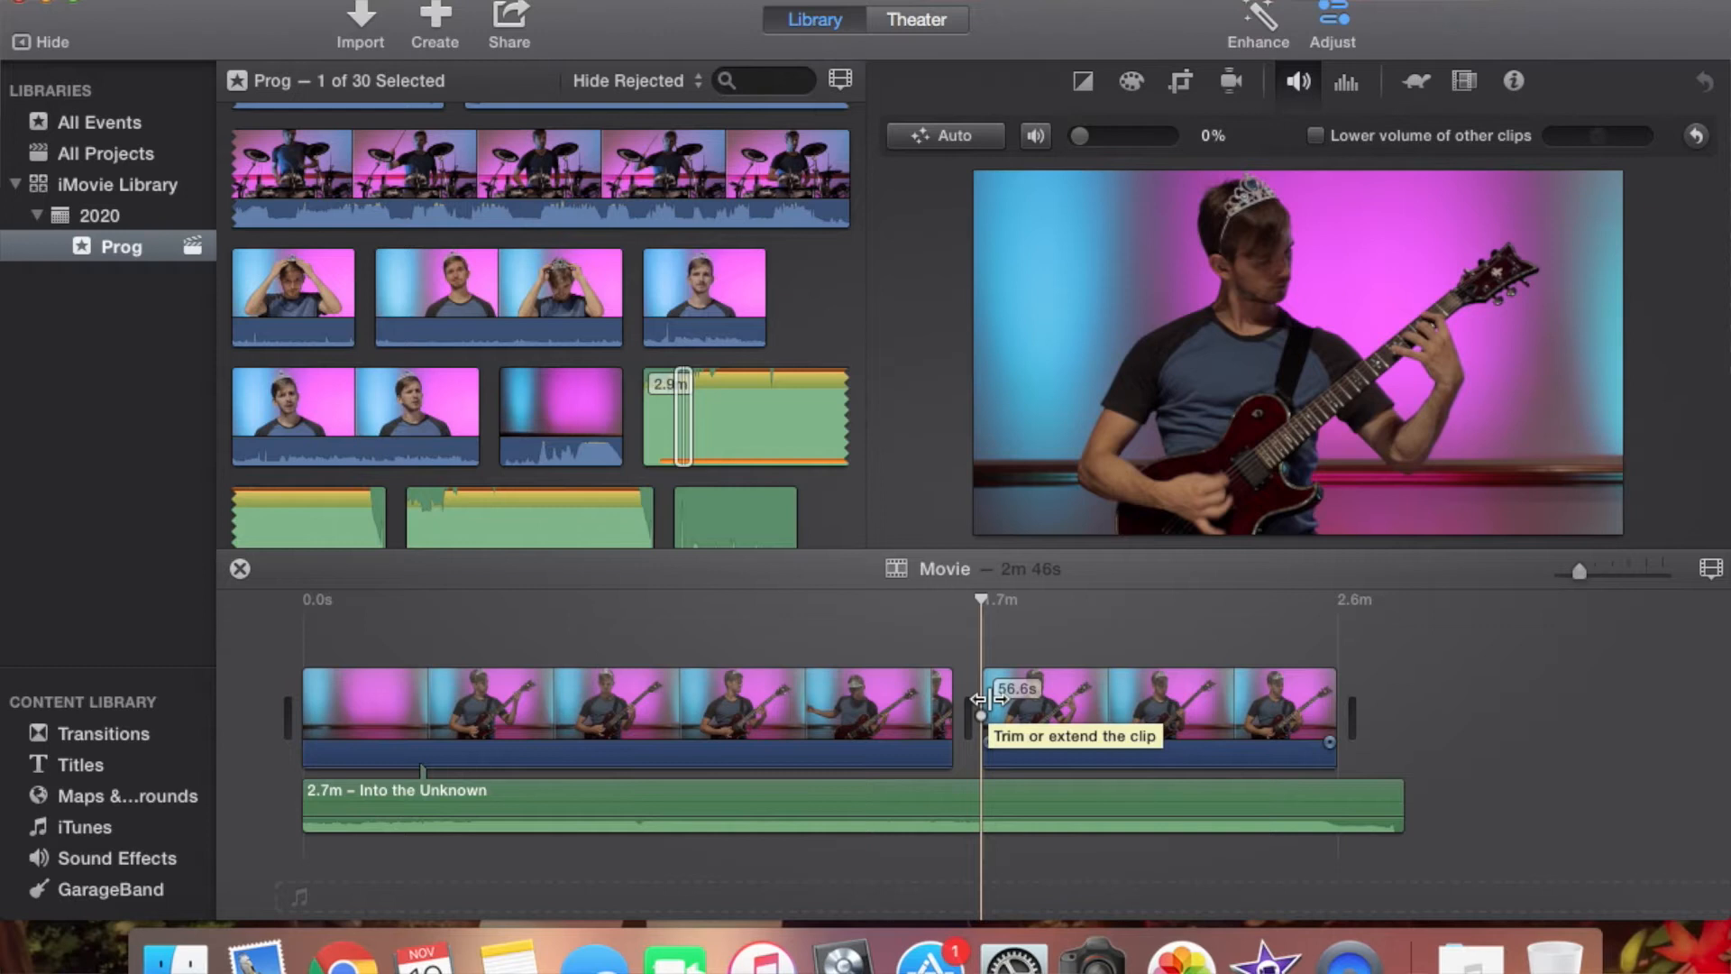
click(884, 719)
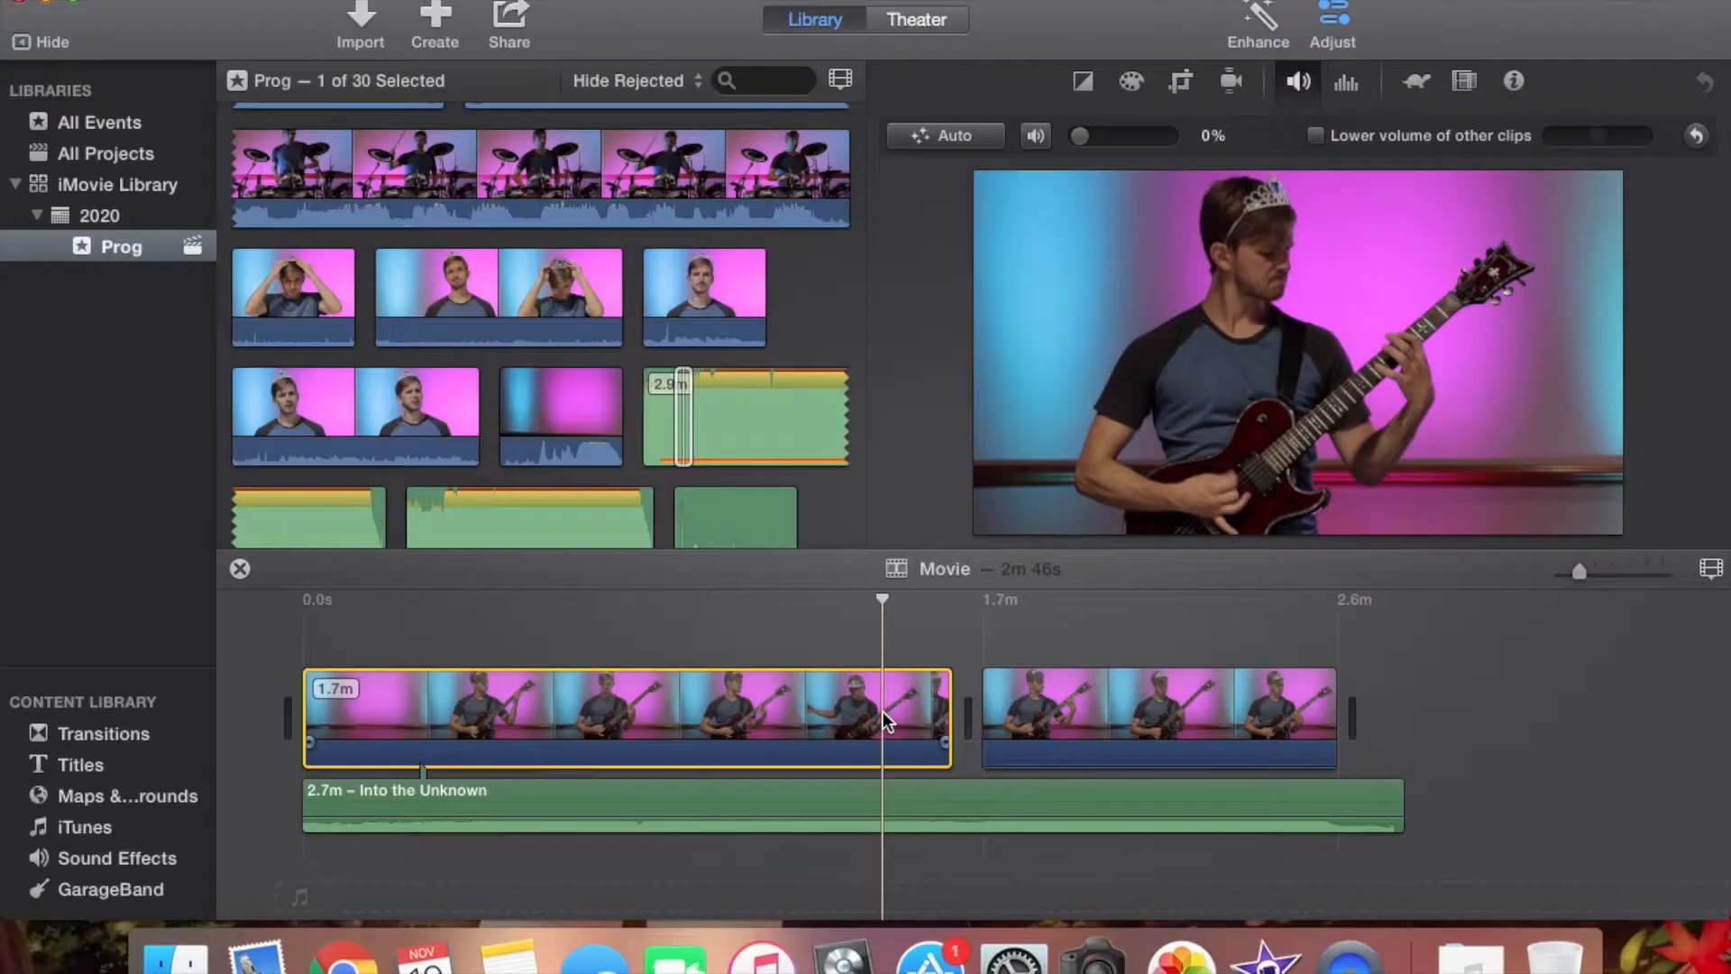
key(super+z)
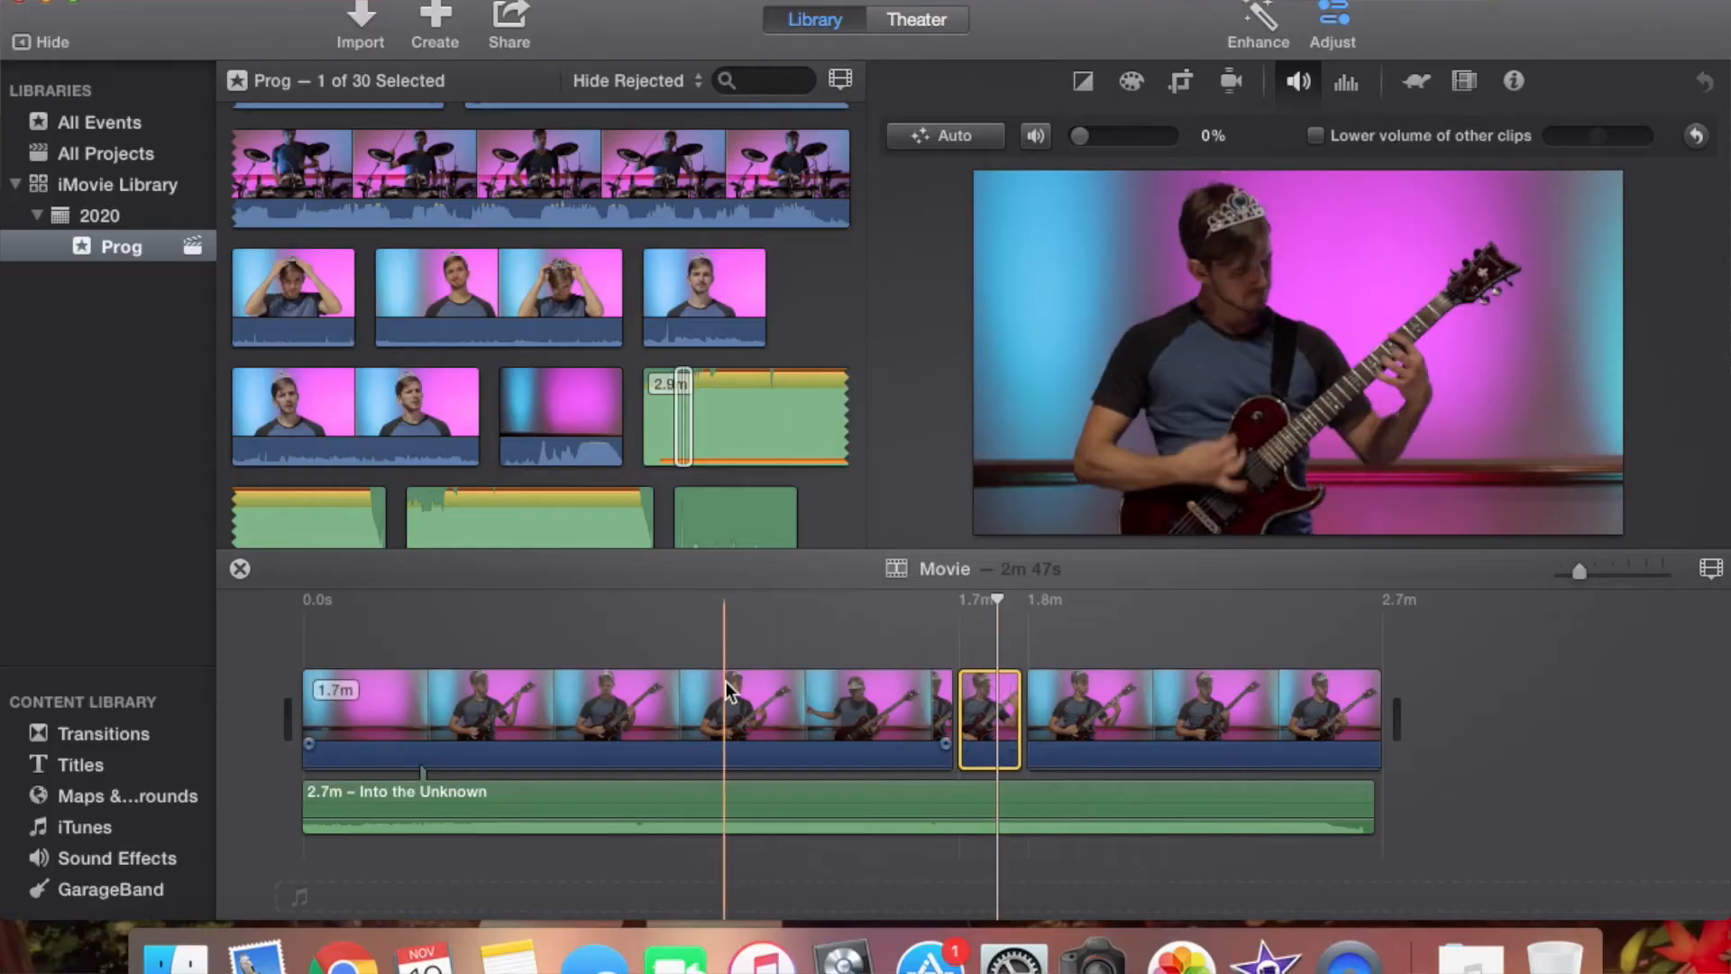
Place an 8.0 s section of the 3.0-minute vocal clip above the early guitar footage and turn the song's volume fully down
scroll(726, 688, up, 1)
scroll(458, 296, up, 15)
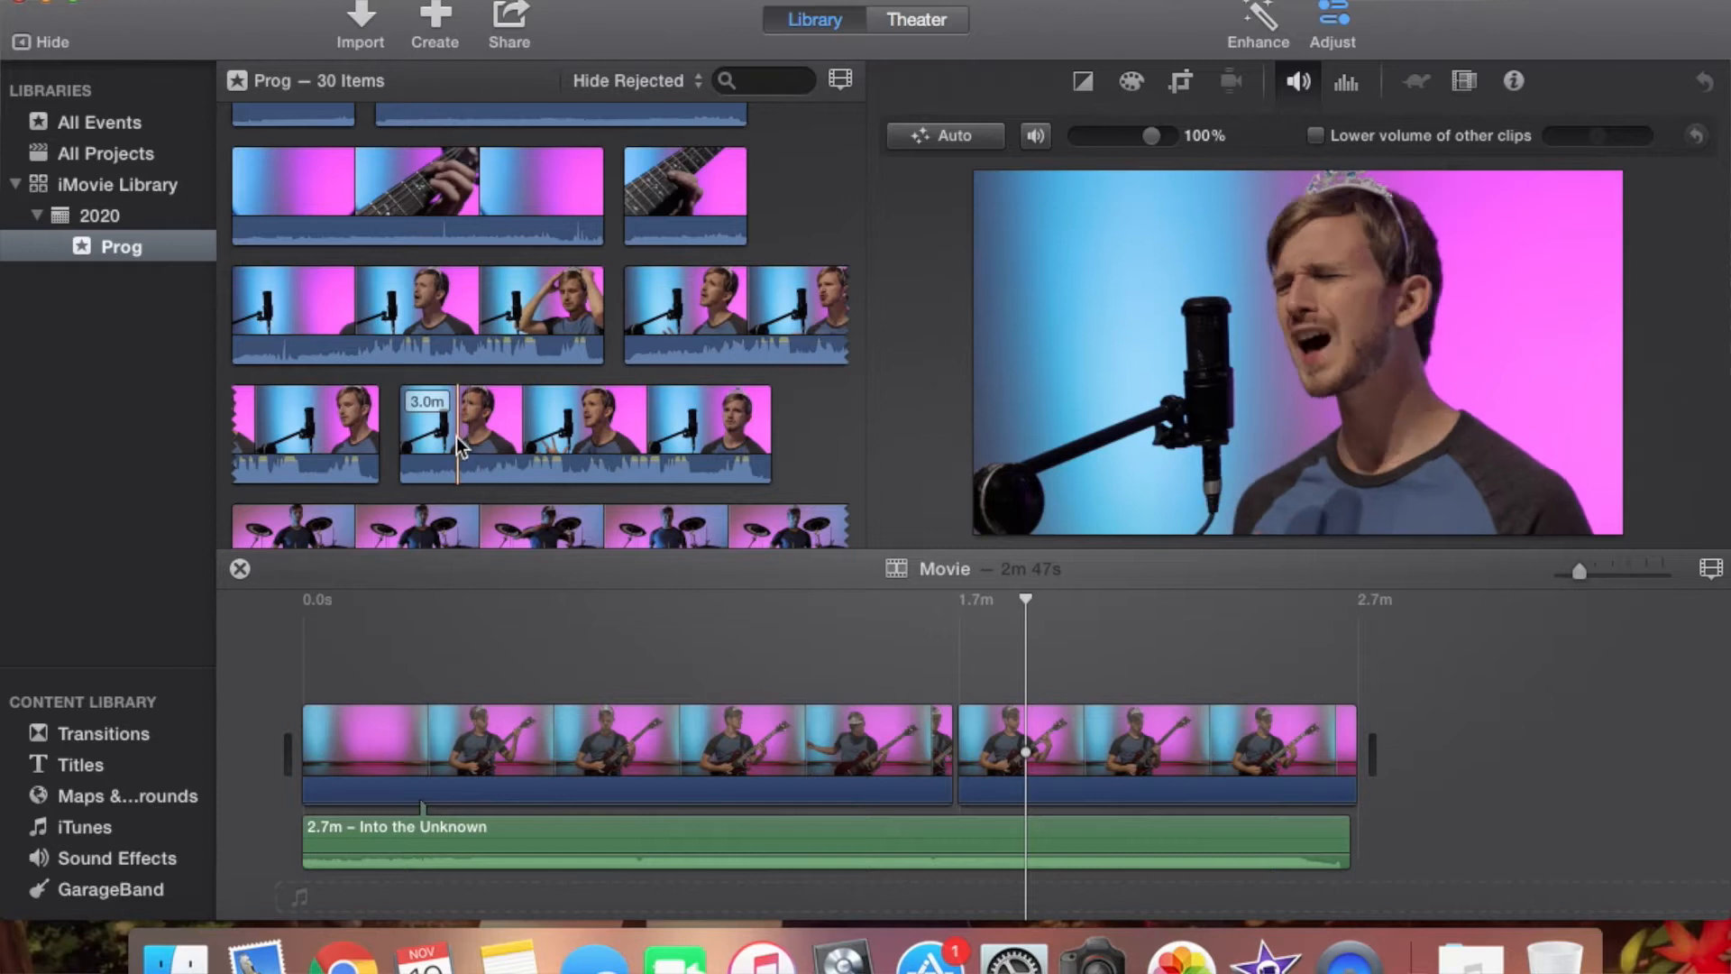
drag(456, 437, 471, 431)
drag(442, 613, 404, 667)
drag(393, 832, 397, 879)
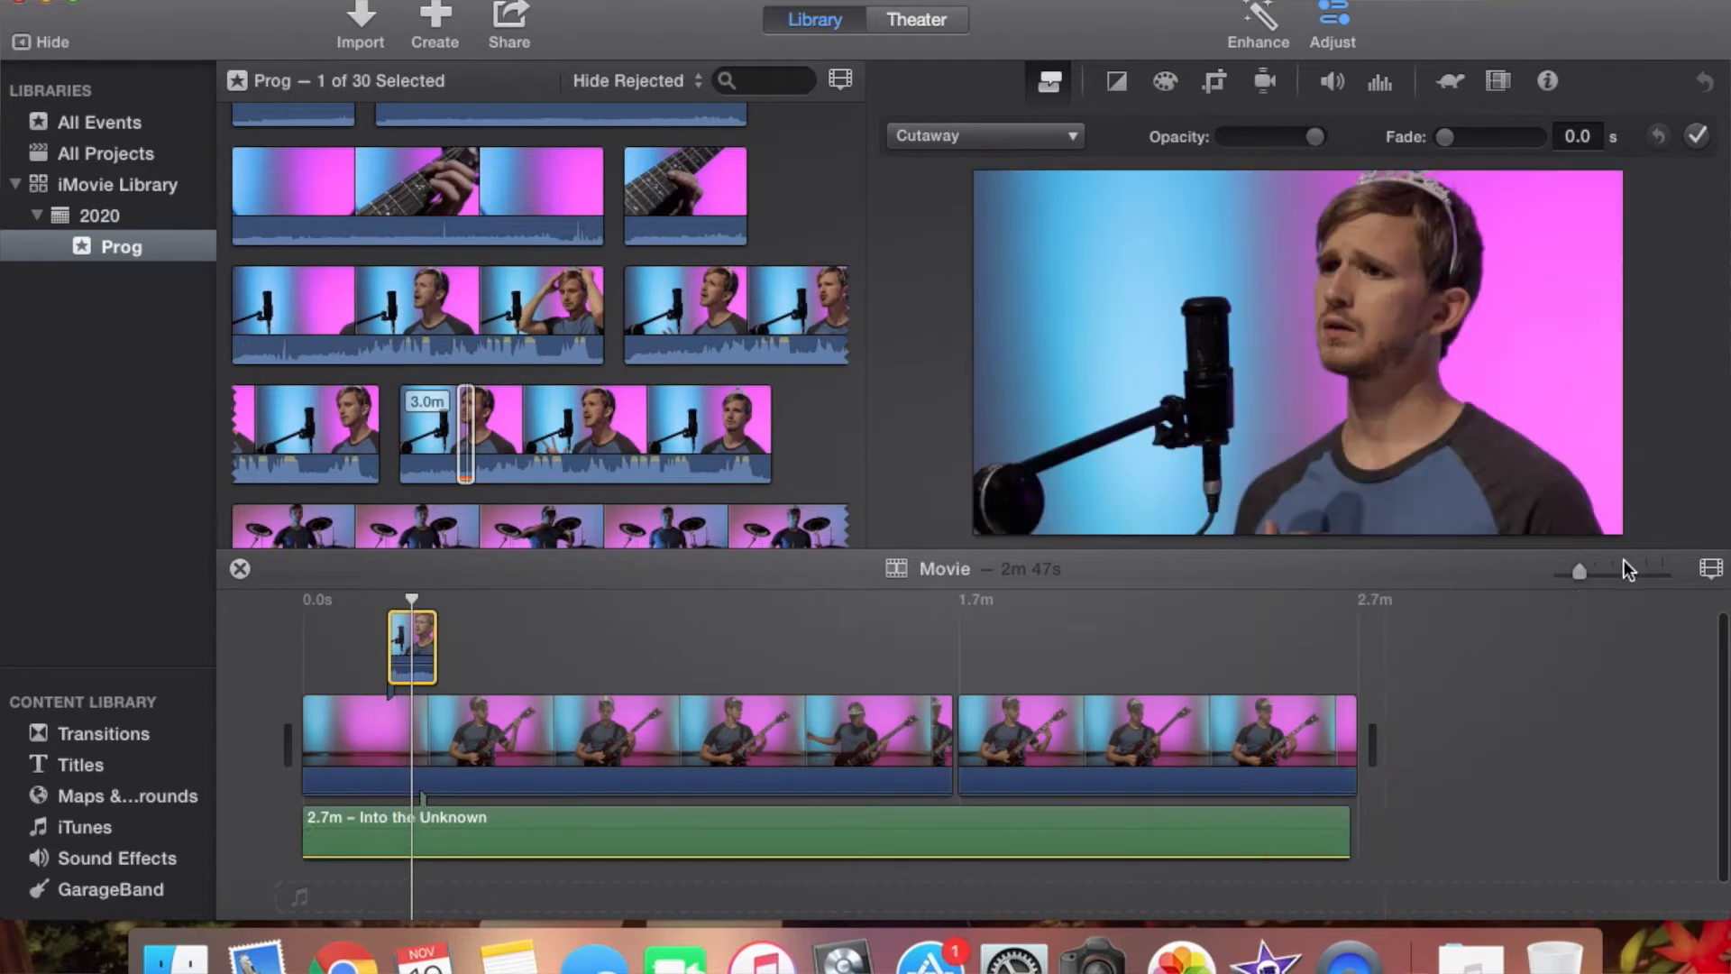
Play the vocal cutaway to find the phrase's start, split it 1.1 s in, and delete the opening part
click(1631, 570)
scroll(412, 645, left, 3)
key(space)
key(space)
key(space)
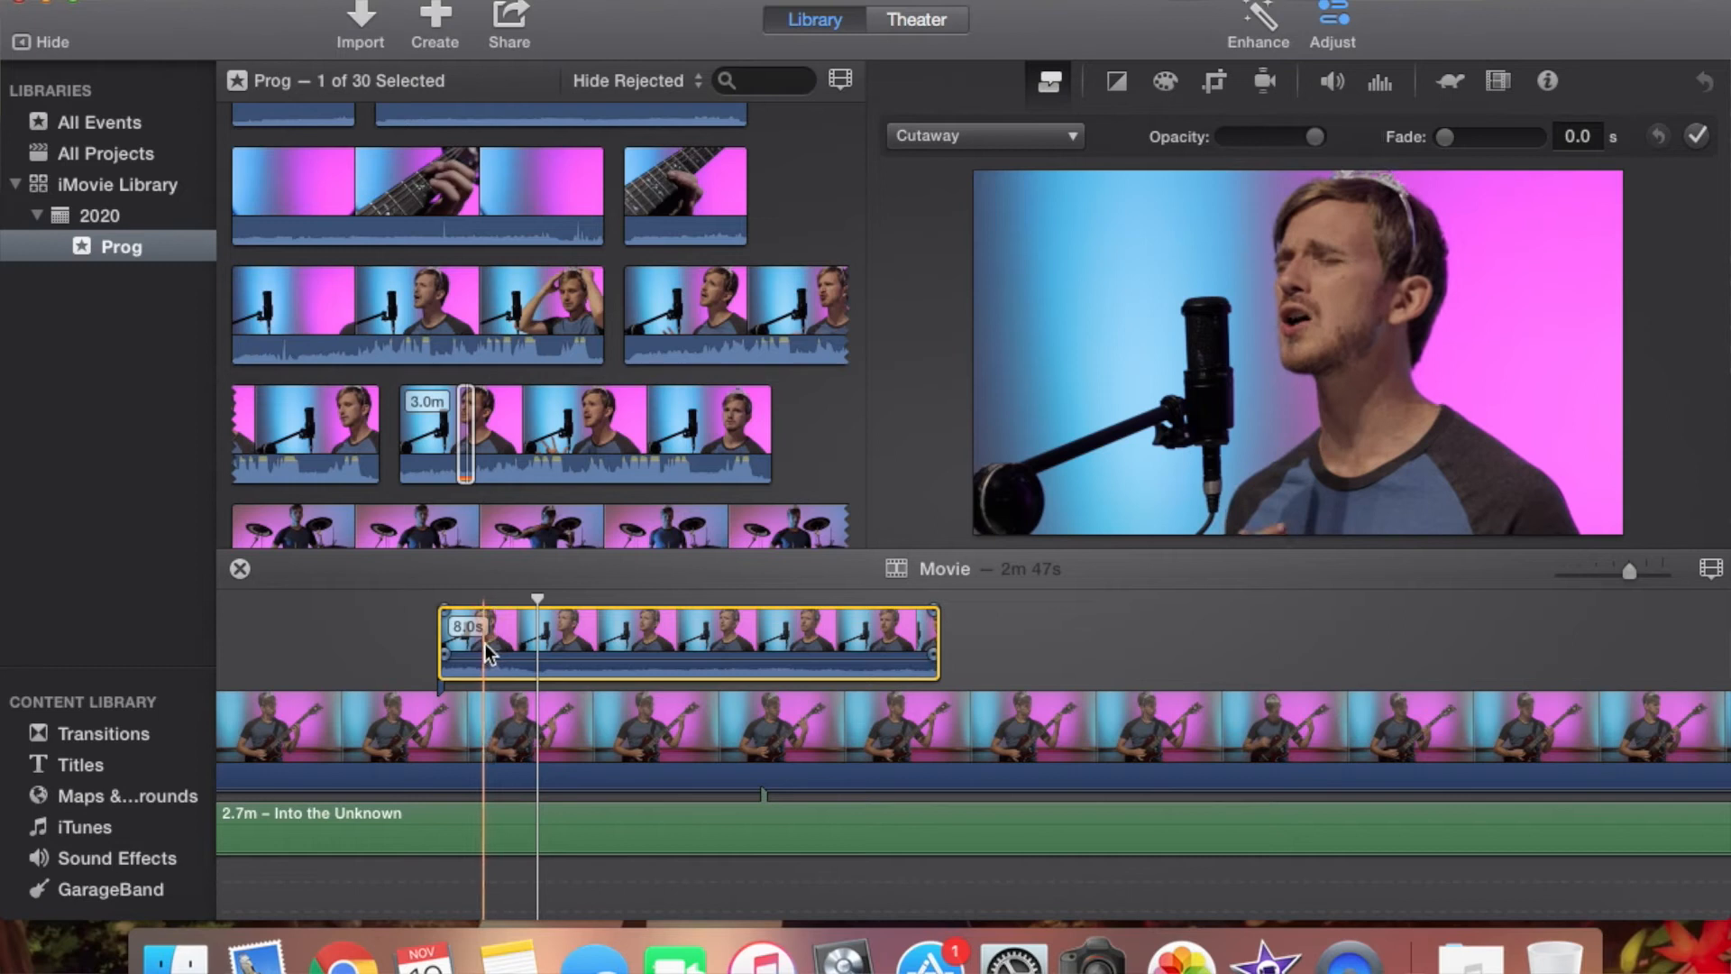
key(space)
key(super+b)
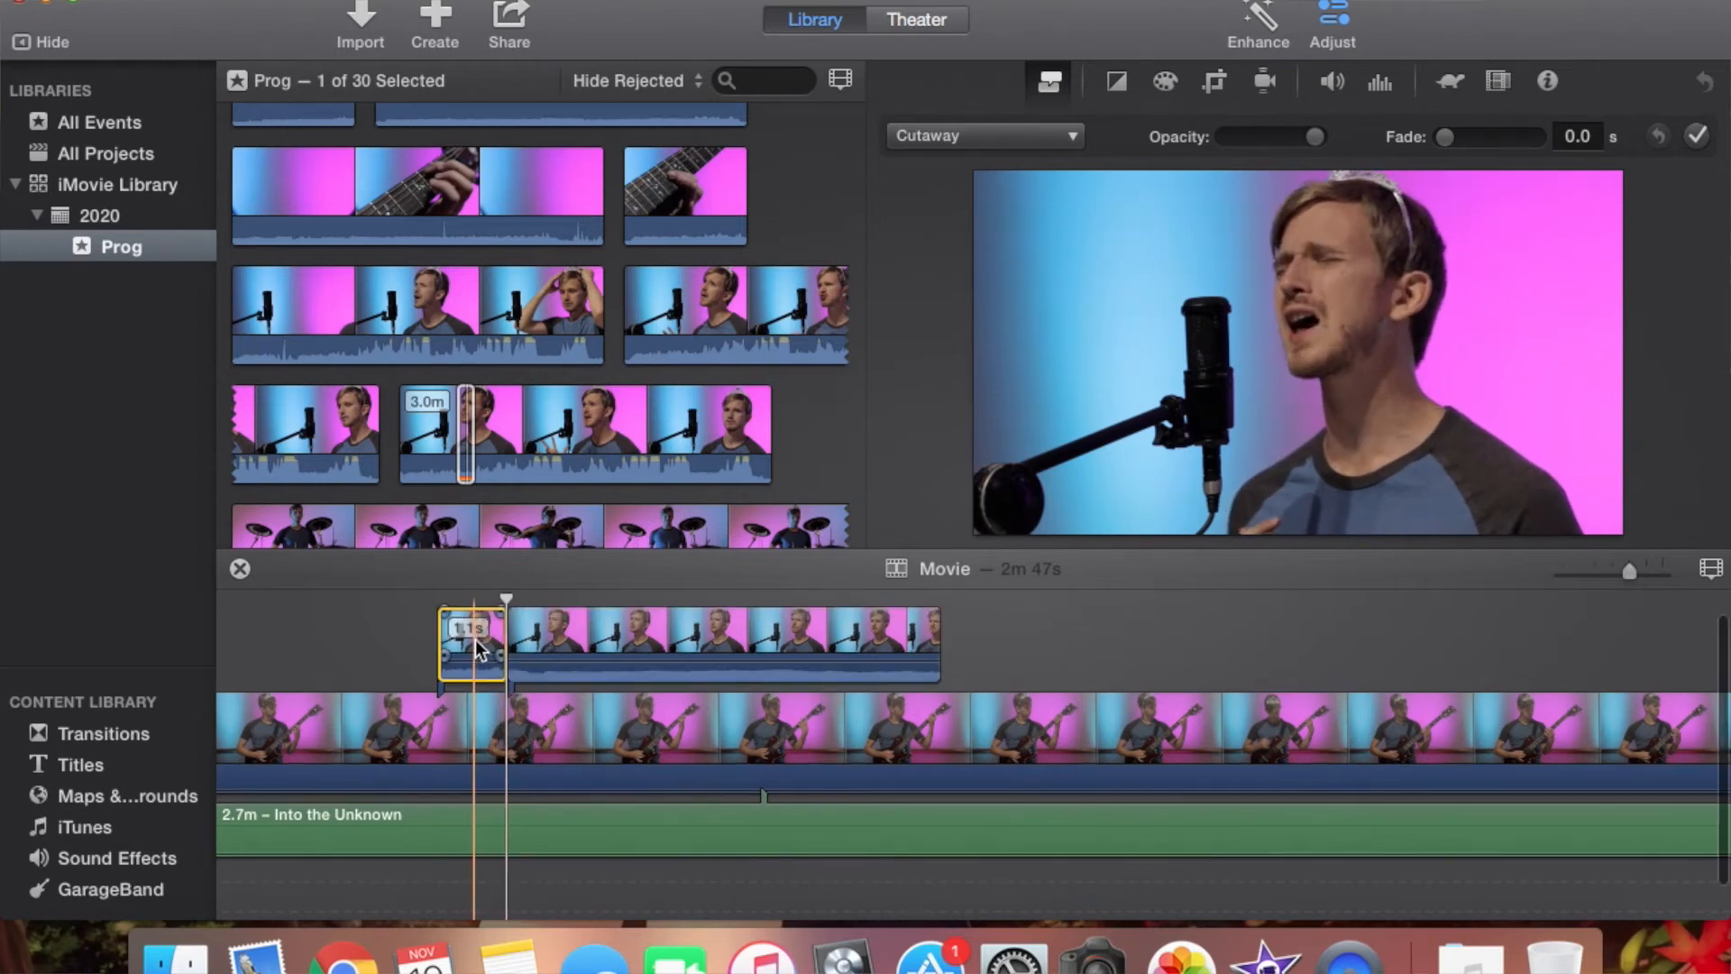
key(Delete)
Raise the song's volume again and move the 6.9 s vocal clip to start at the matching point in the song
click(586, 651)
drag(586, 651, 886, 646)
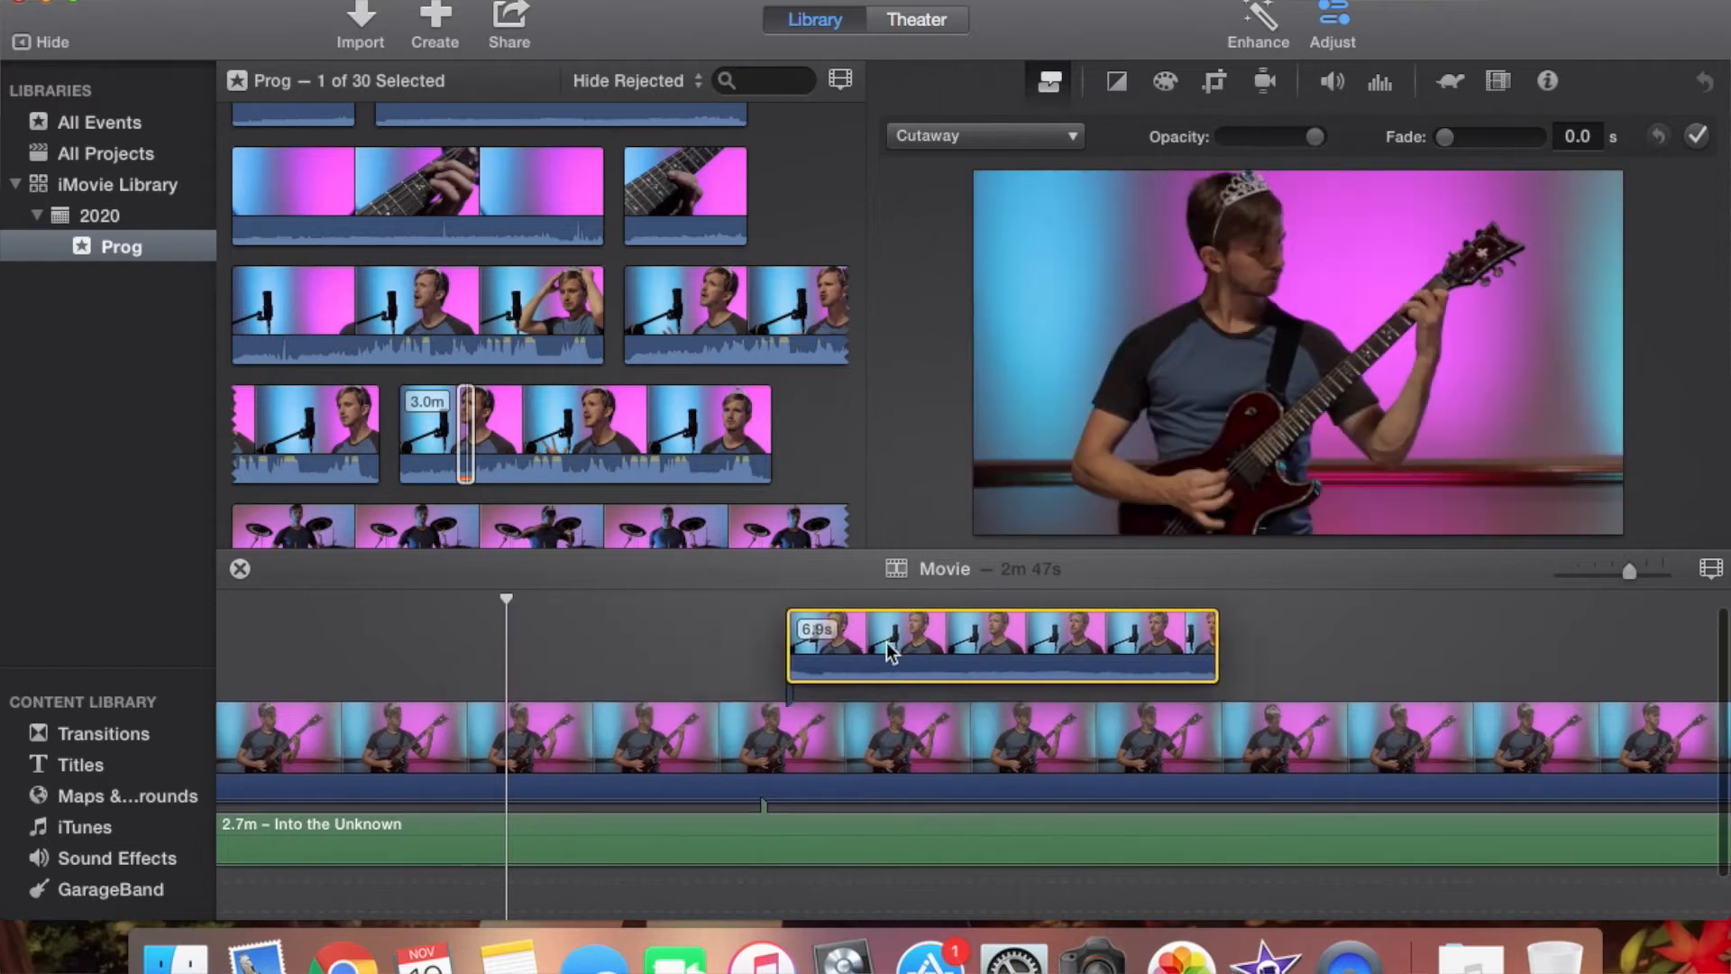
scroll(571, 761, left, 3)
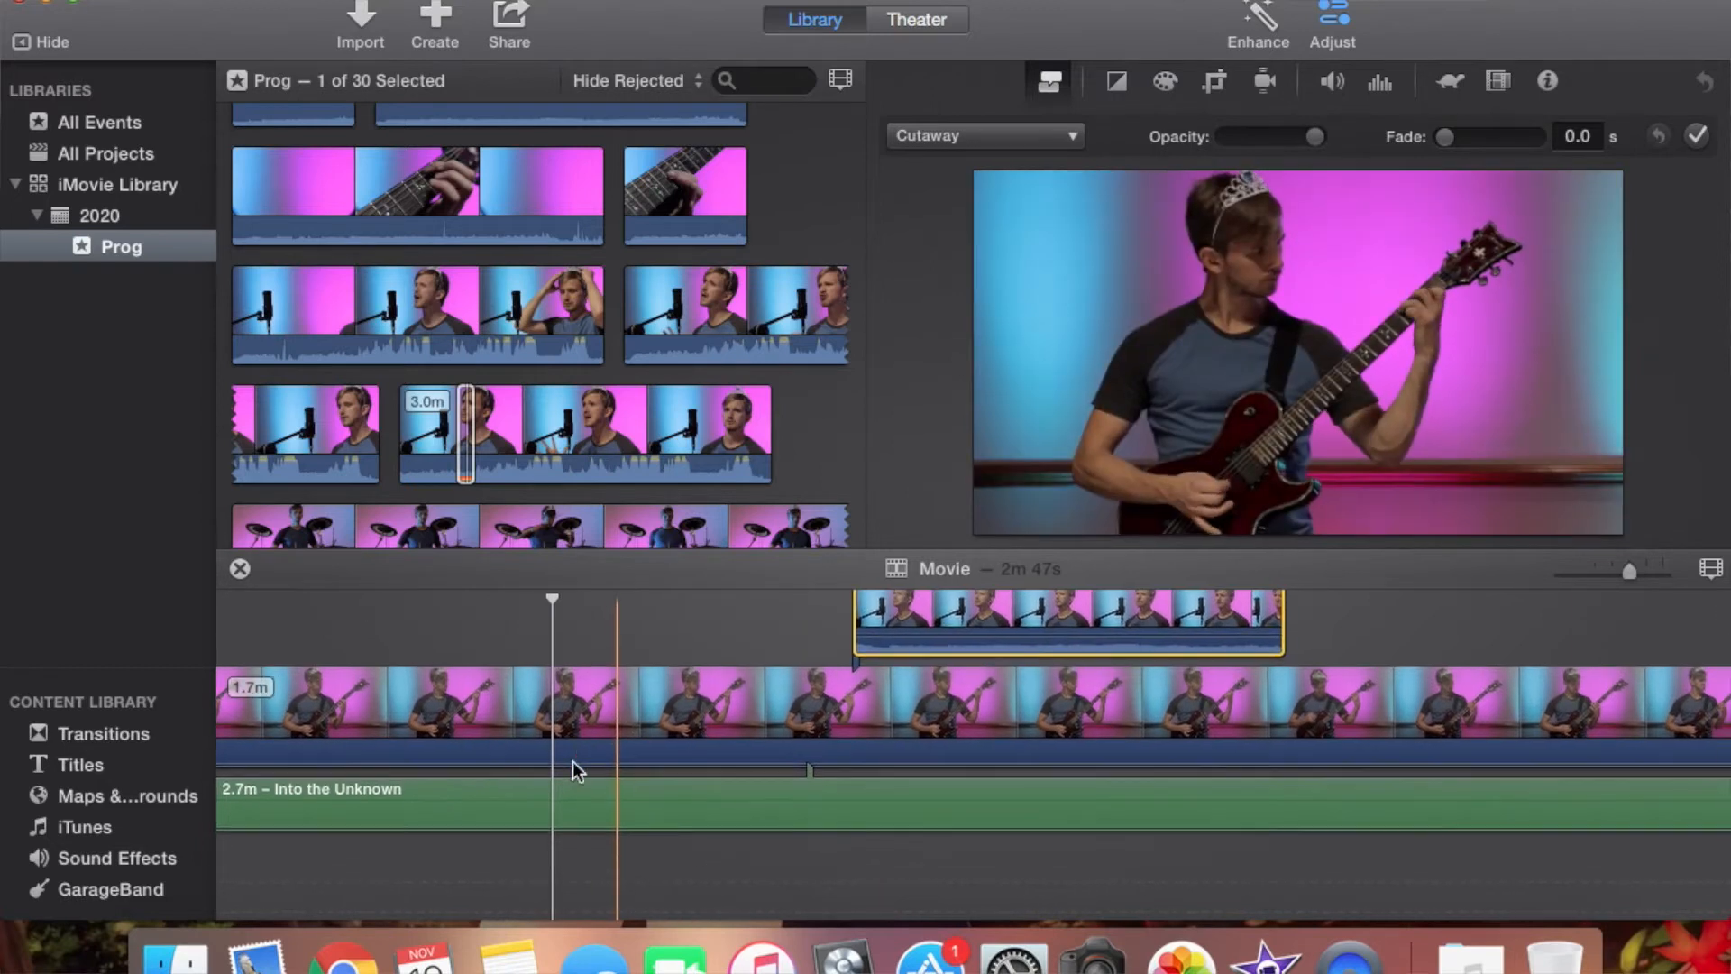
click(809, 805)
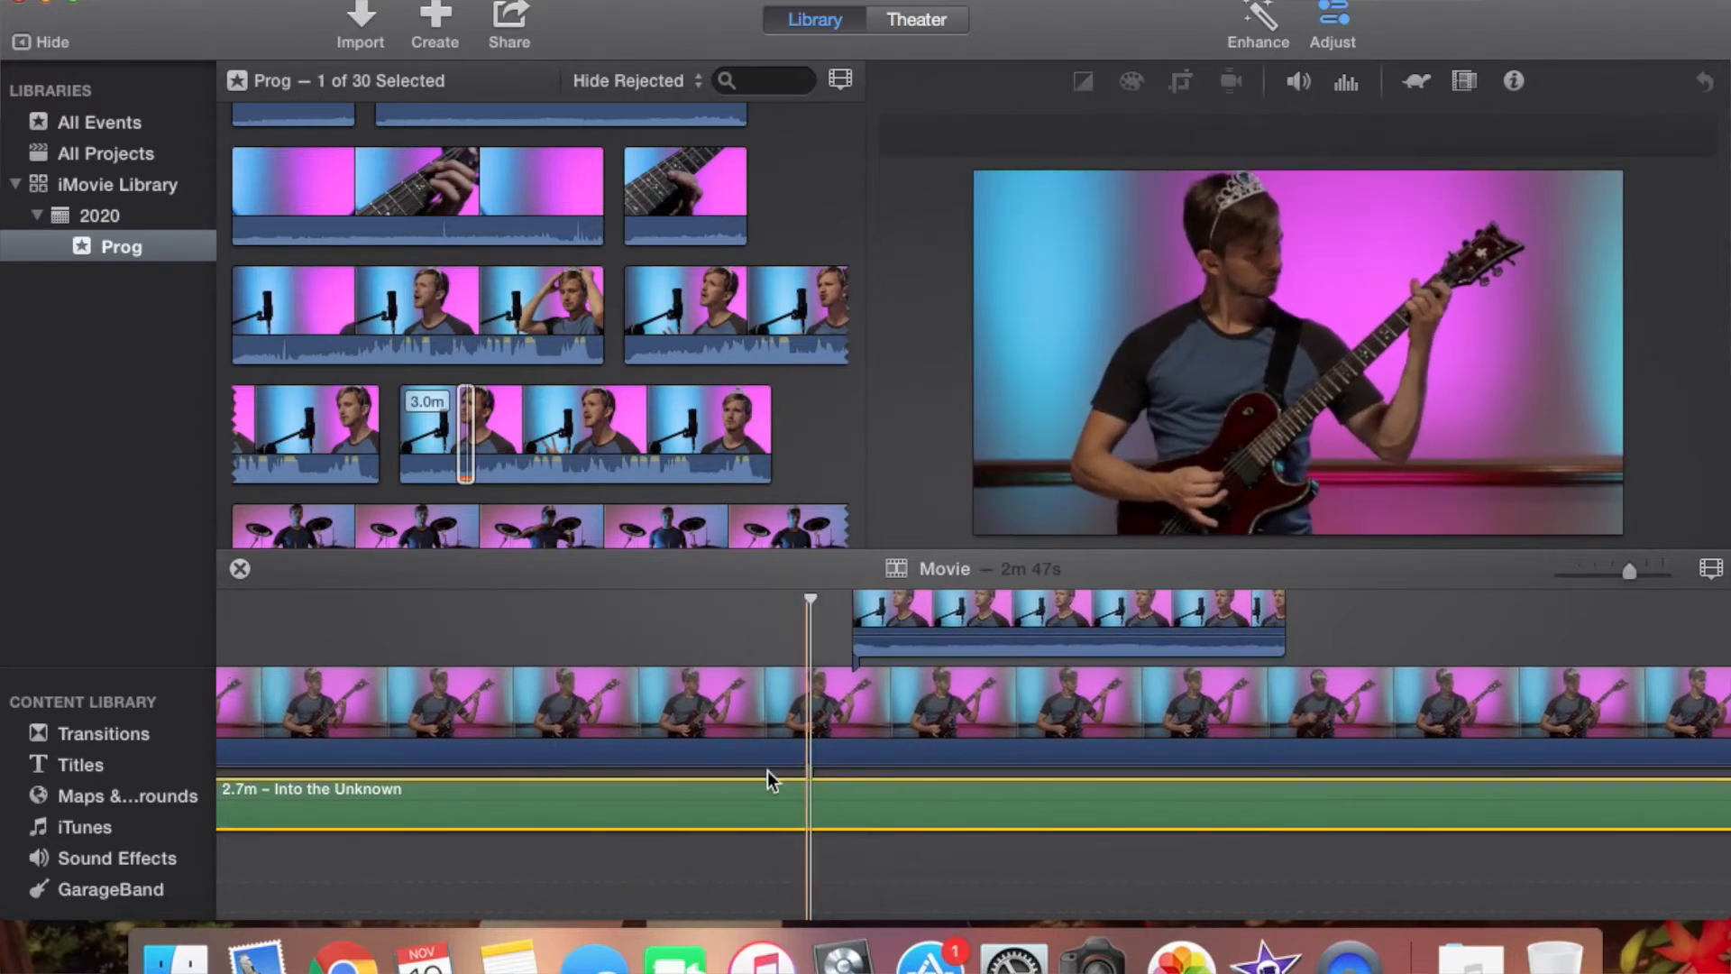
click(762, 732)
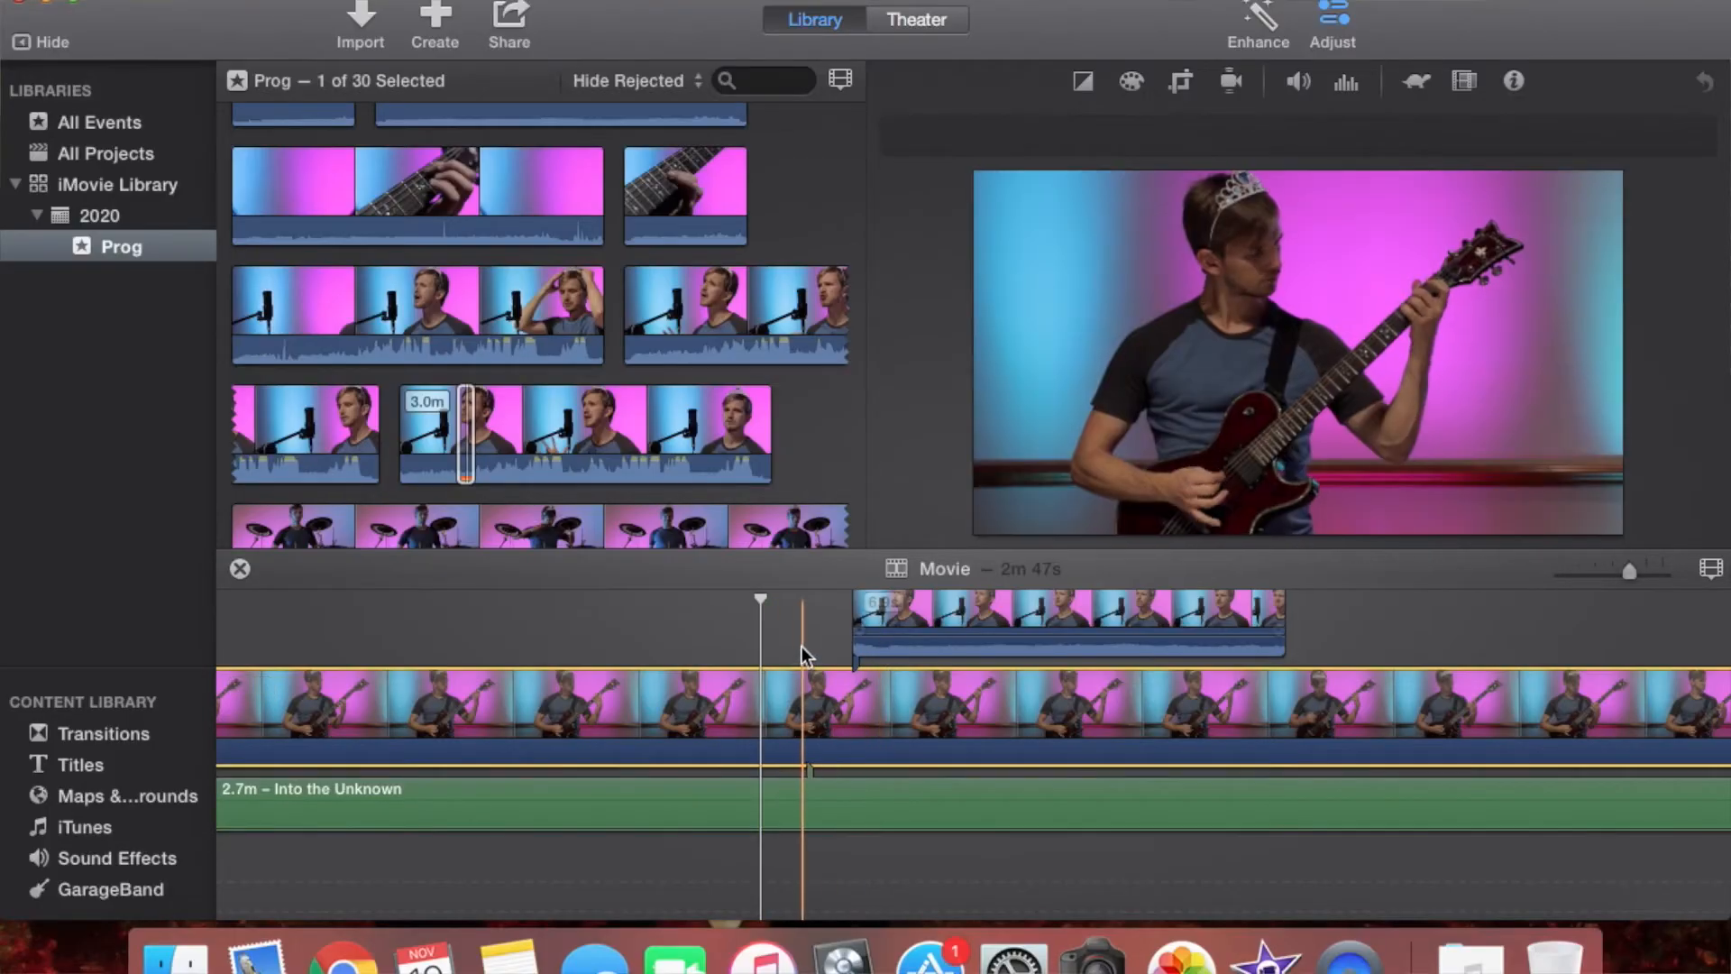
click(705, 801)
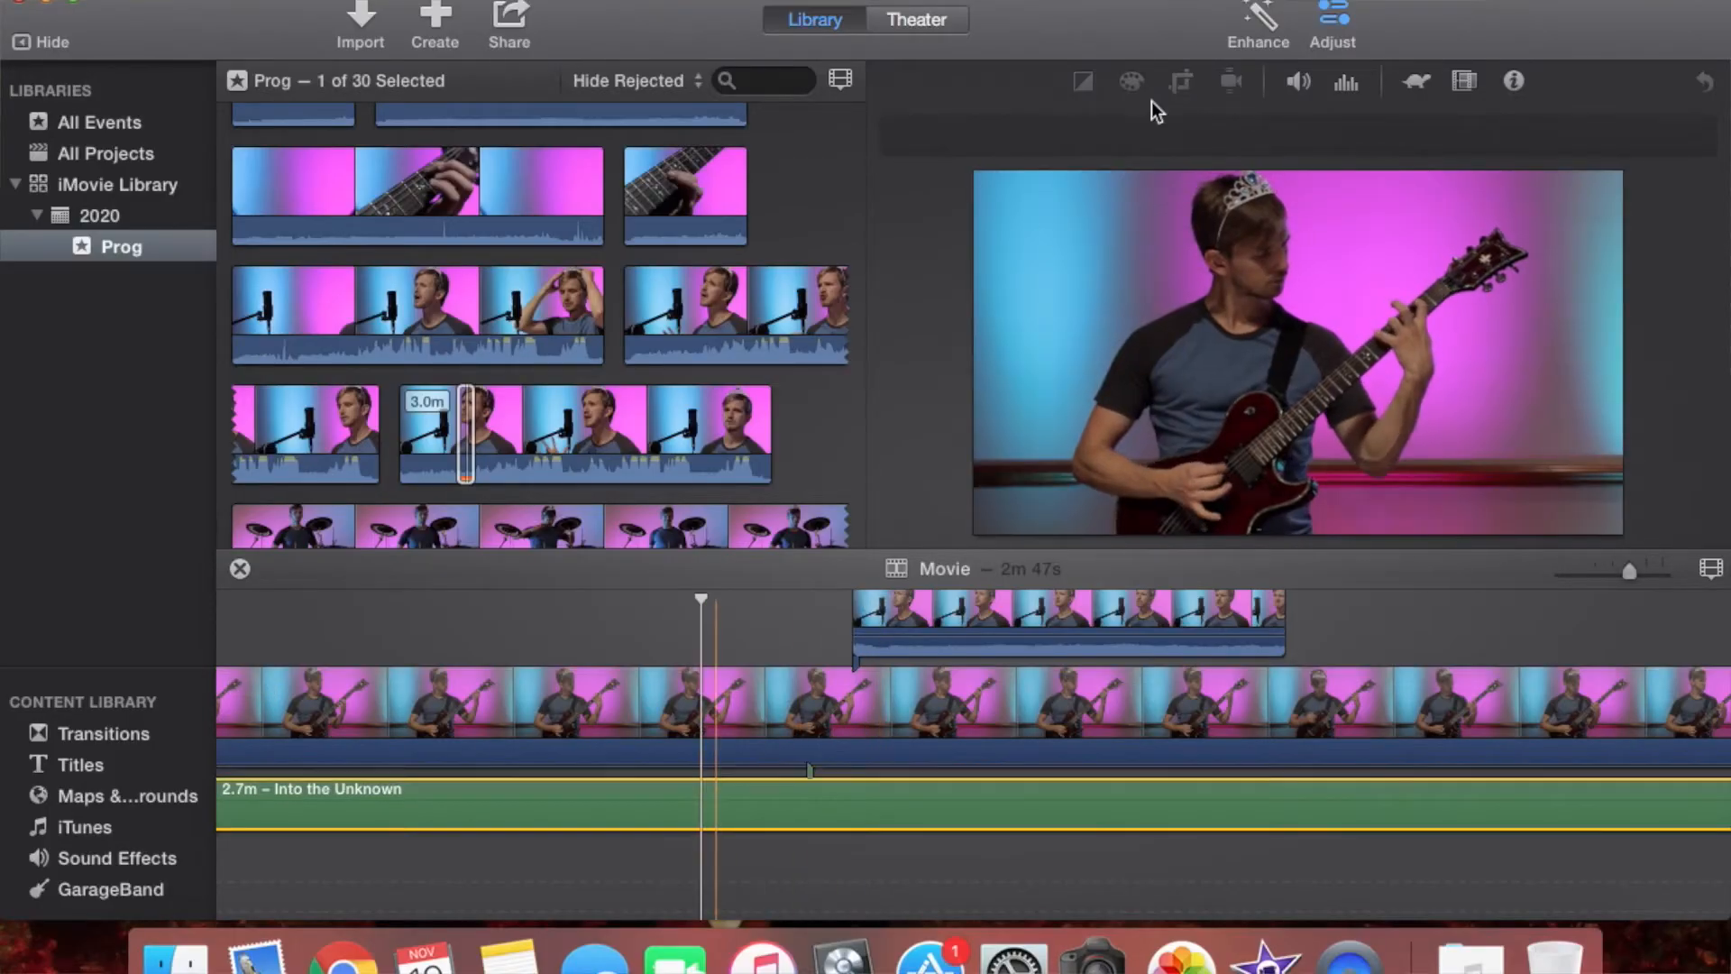
drag(1138, 142, 1089, 138)
click(786, 729)
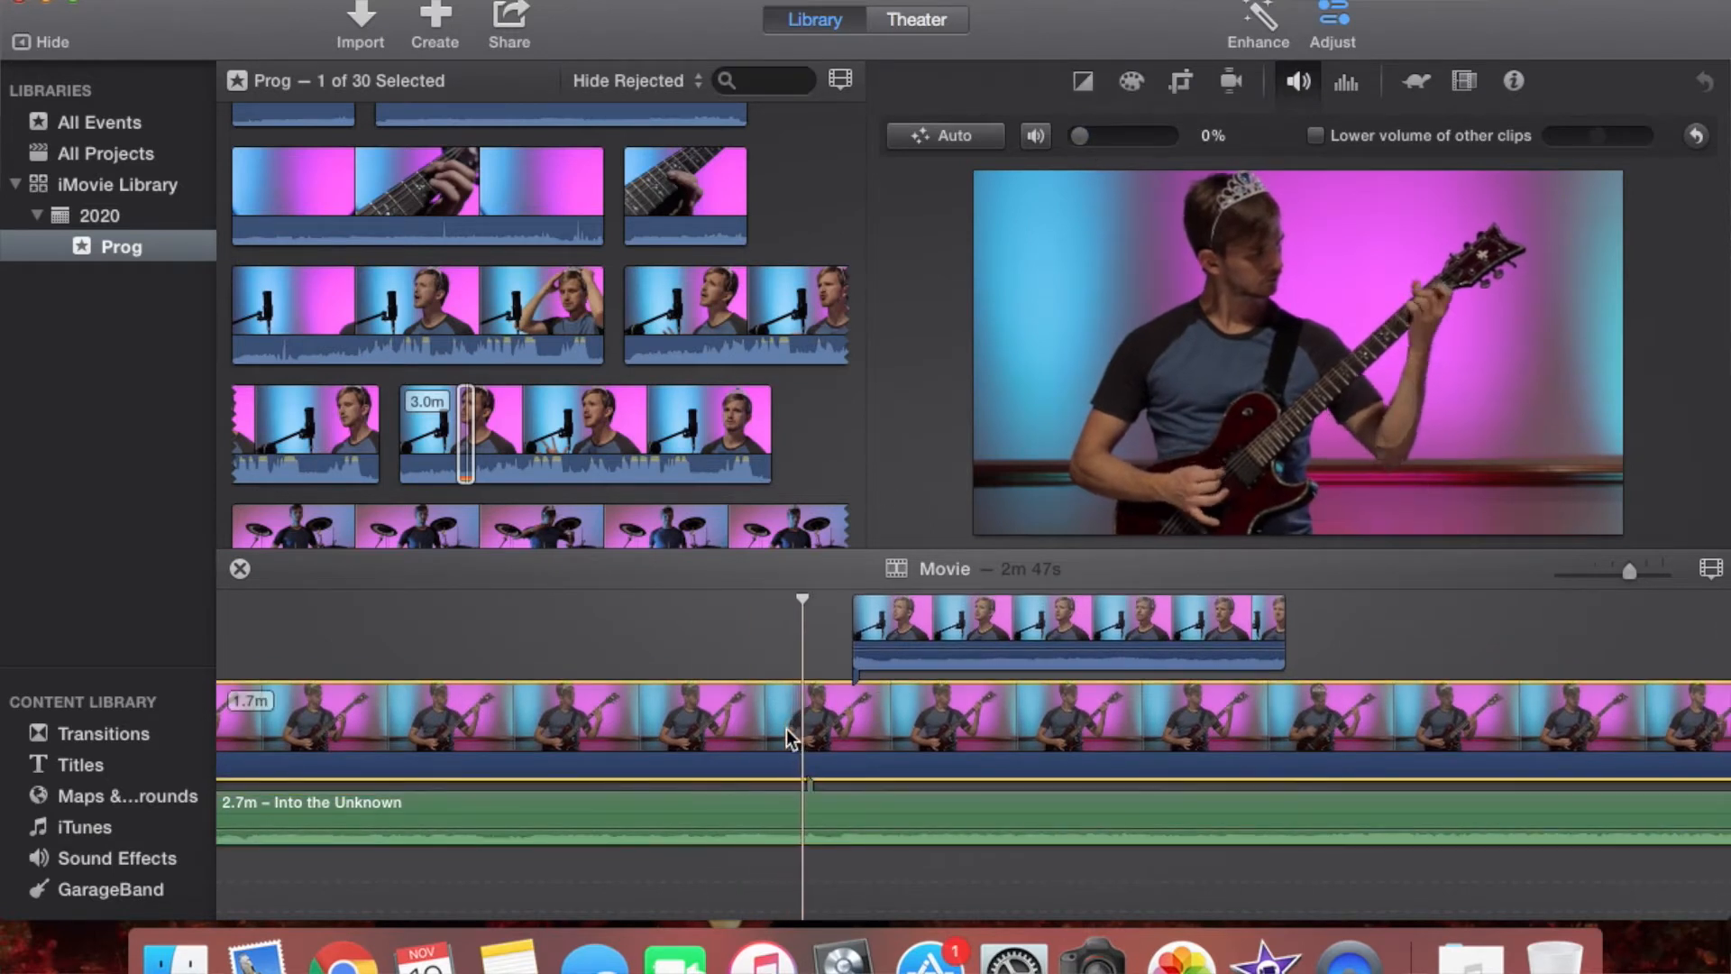
drag(907, 636, 856, 637)
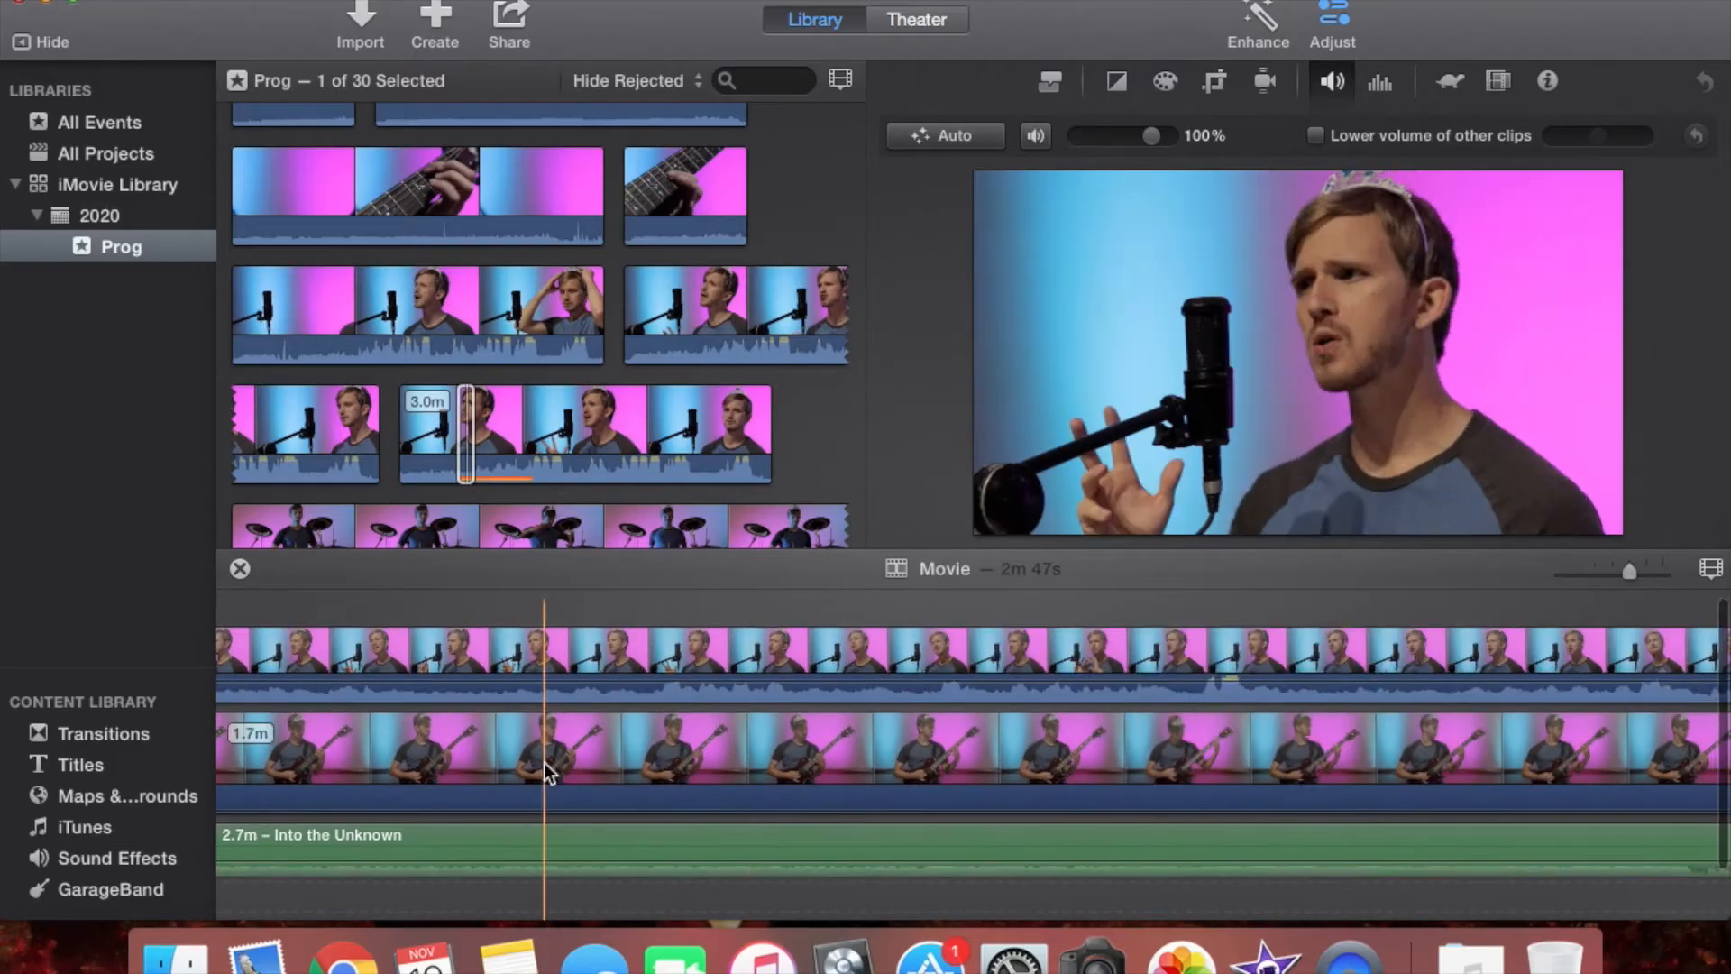
Lower the vocal clip's volume to 0% and extend both its ends to 2.7 minutes, covering nearly the whole guitar footage
scroll(544, 763, left, 3)
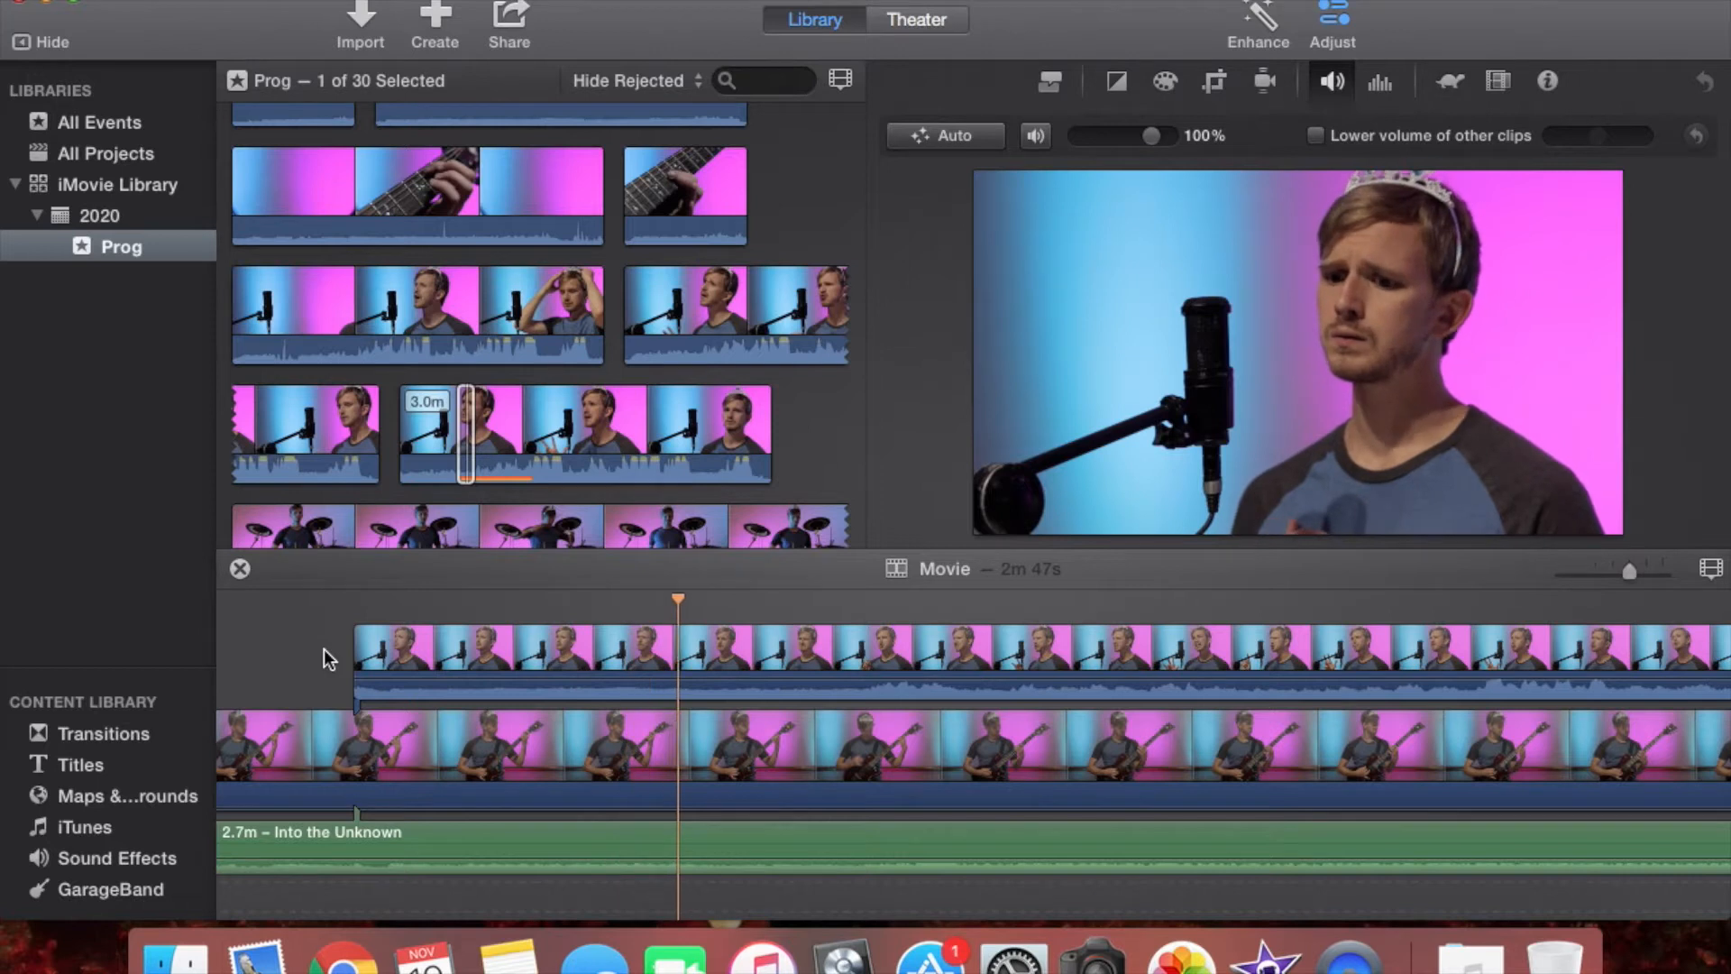
click(1582, 574)
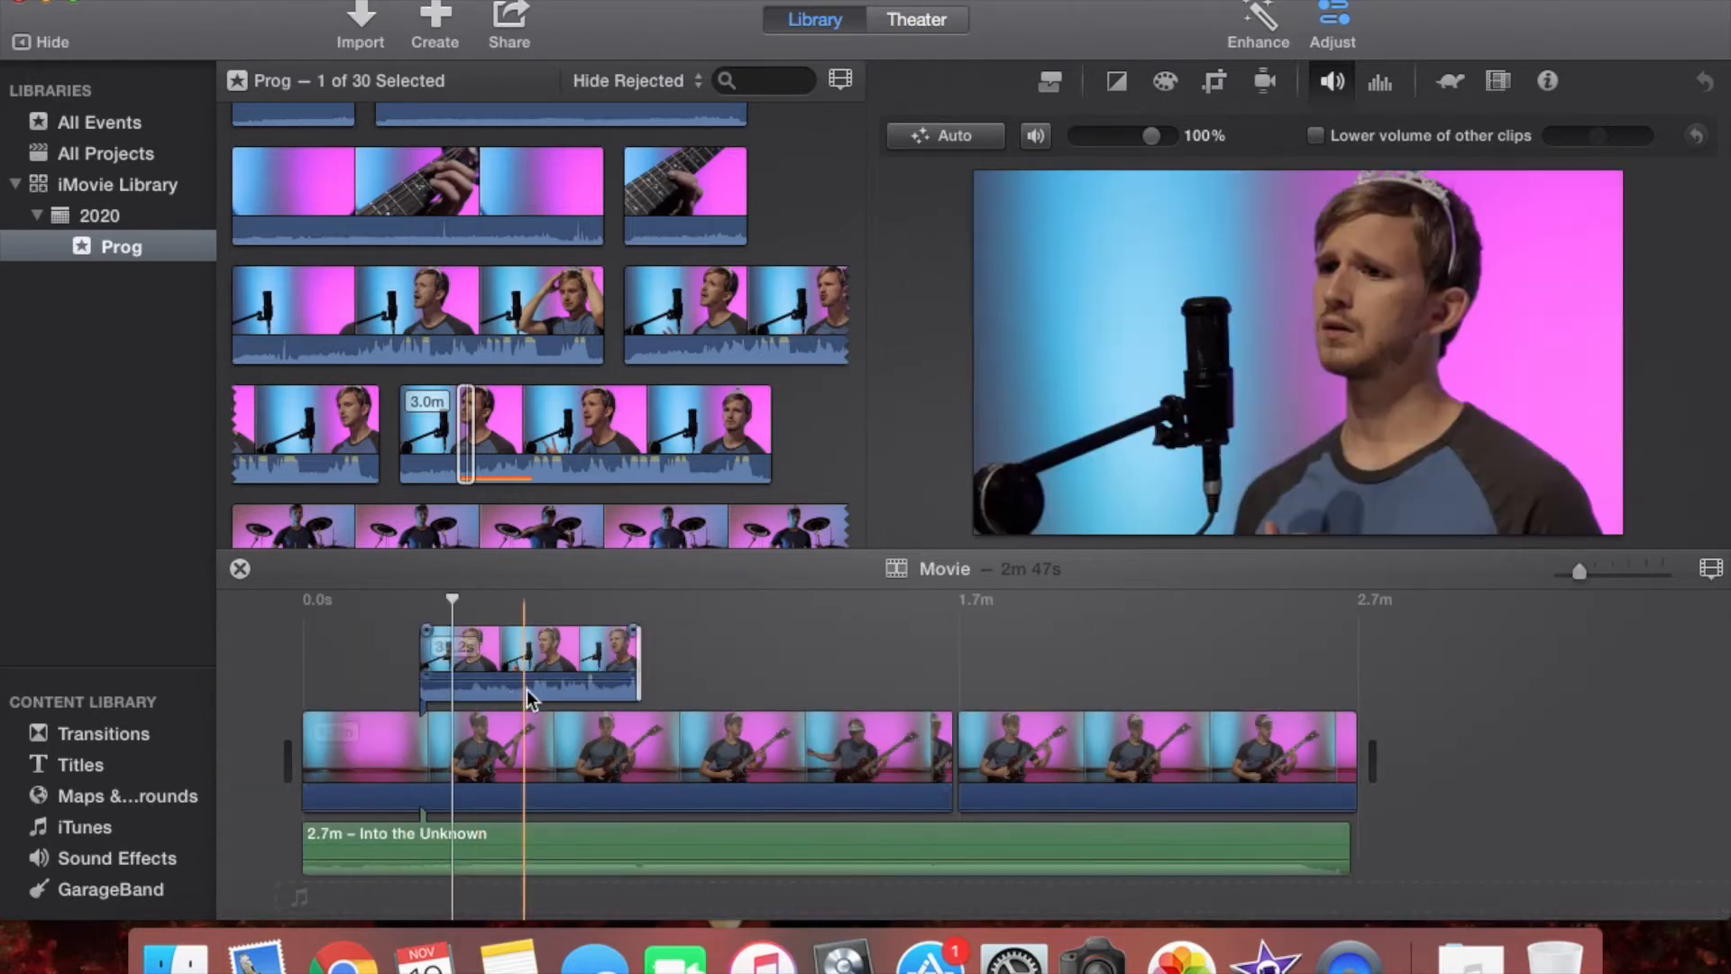
drag(513, 678, 513, 708)
drag(638, 669, 1319, 675)
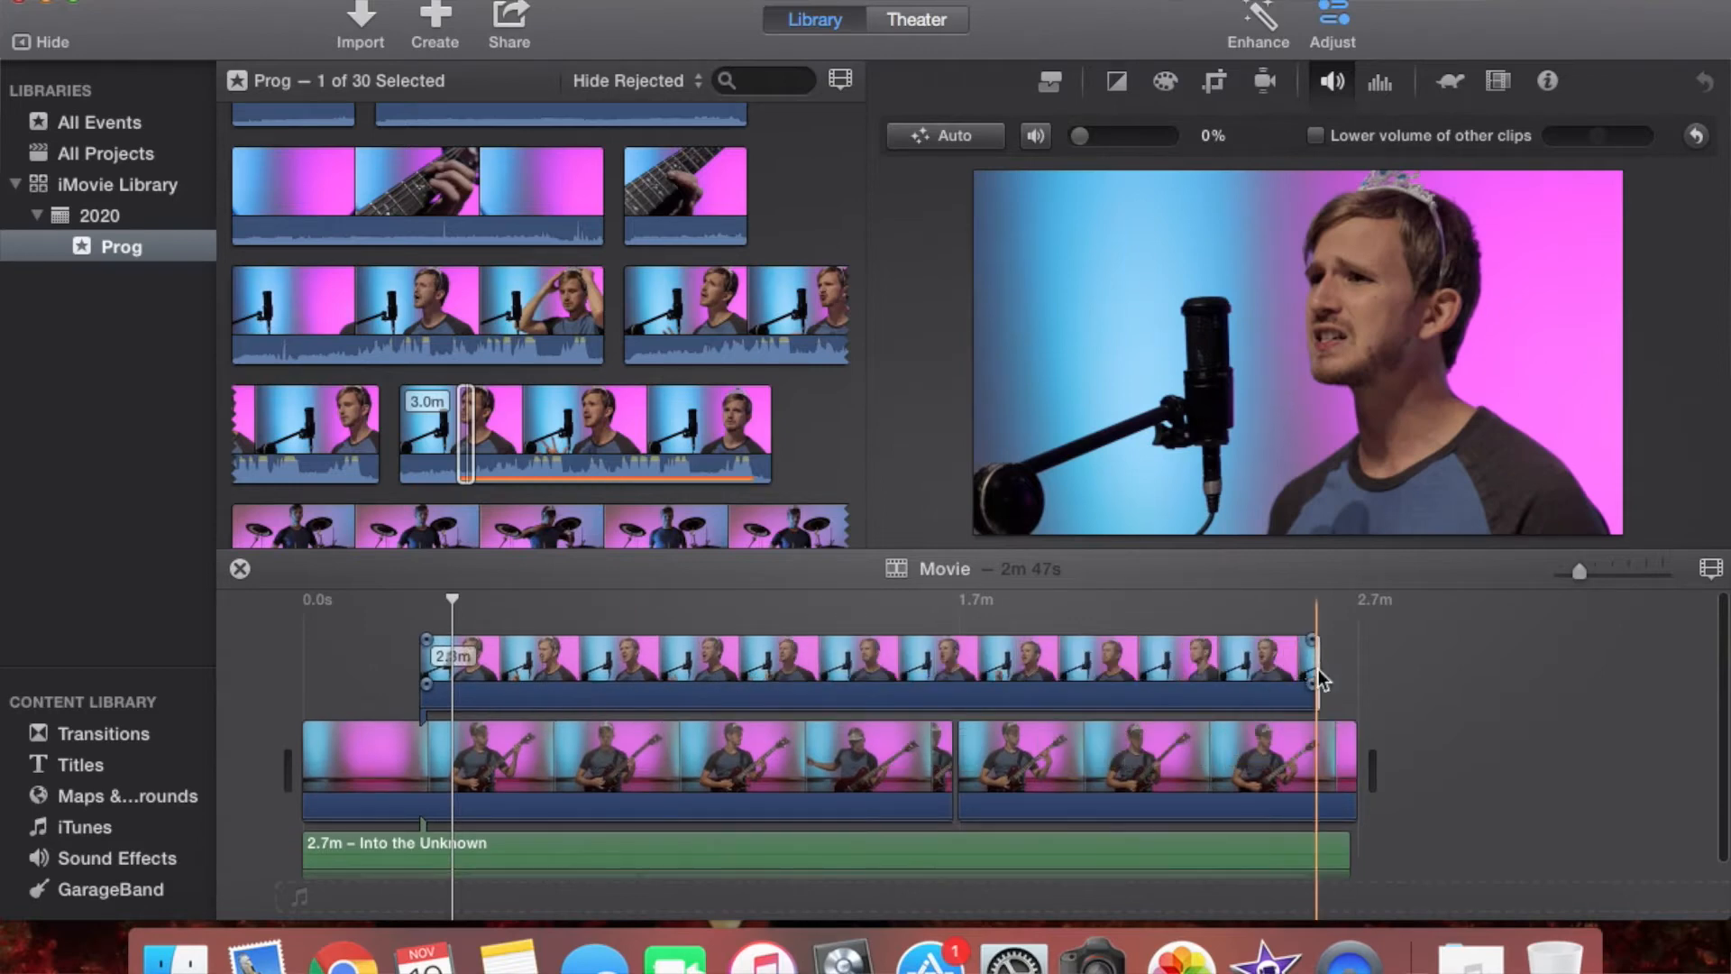
drag(424, 678, 316, 689)
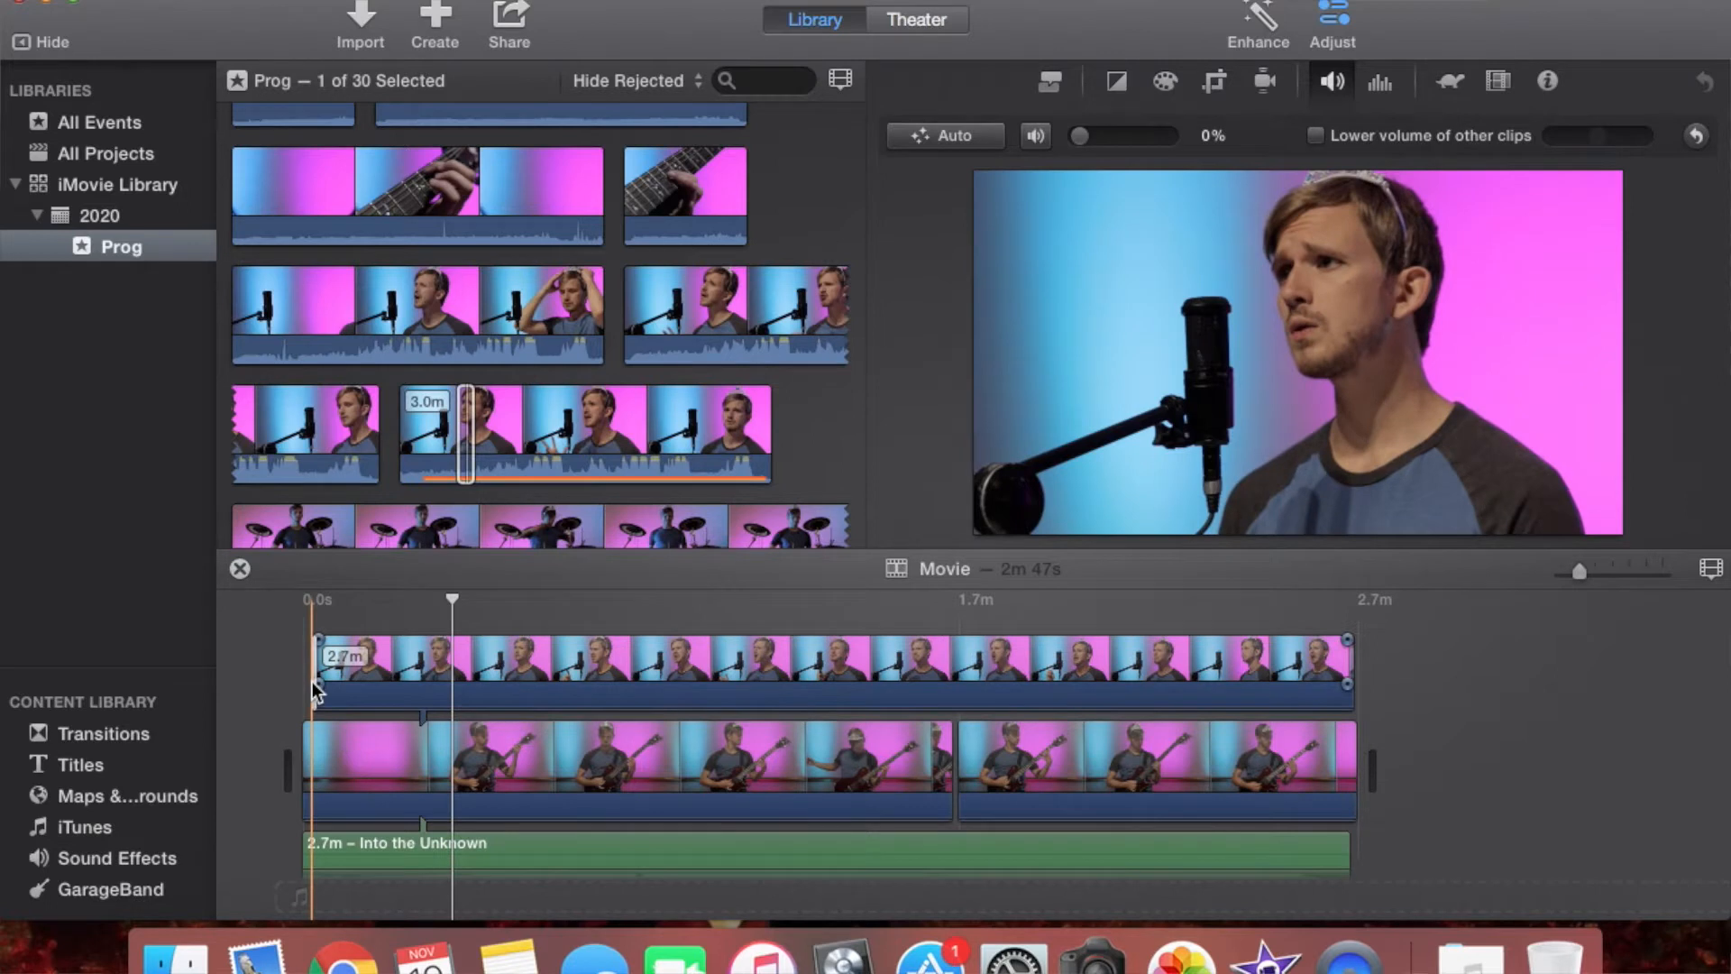
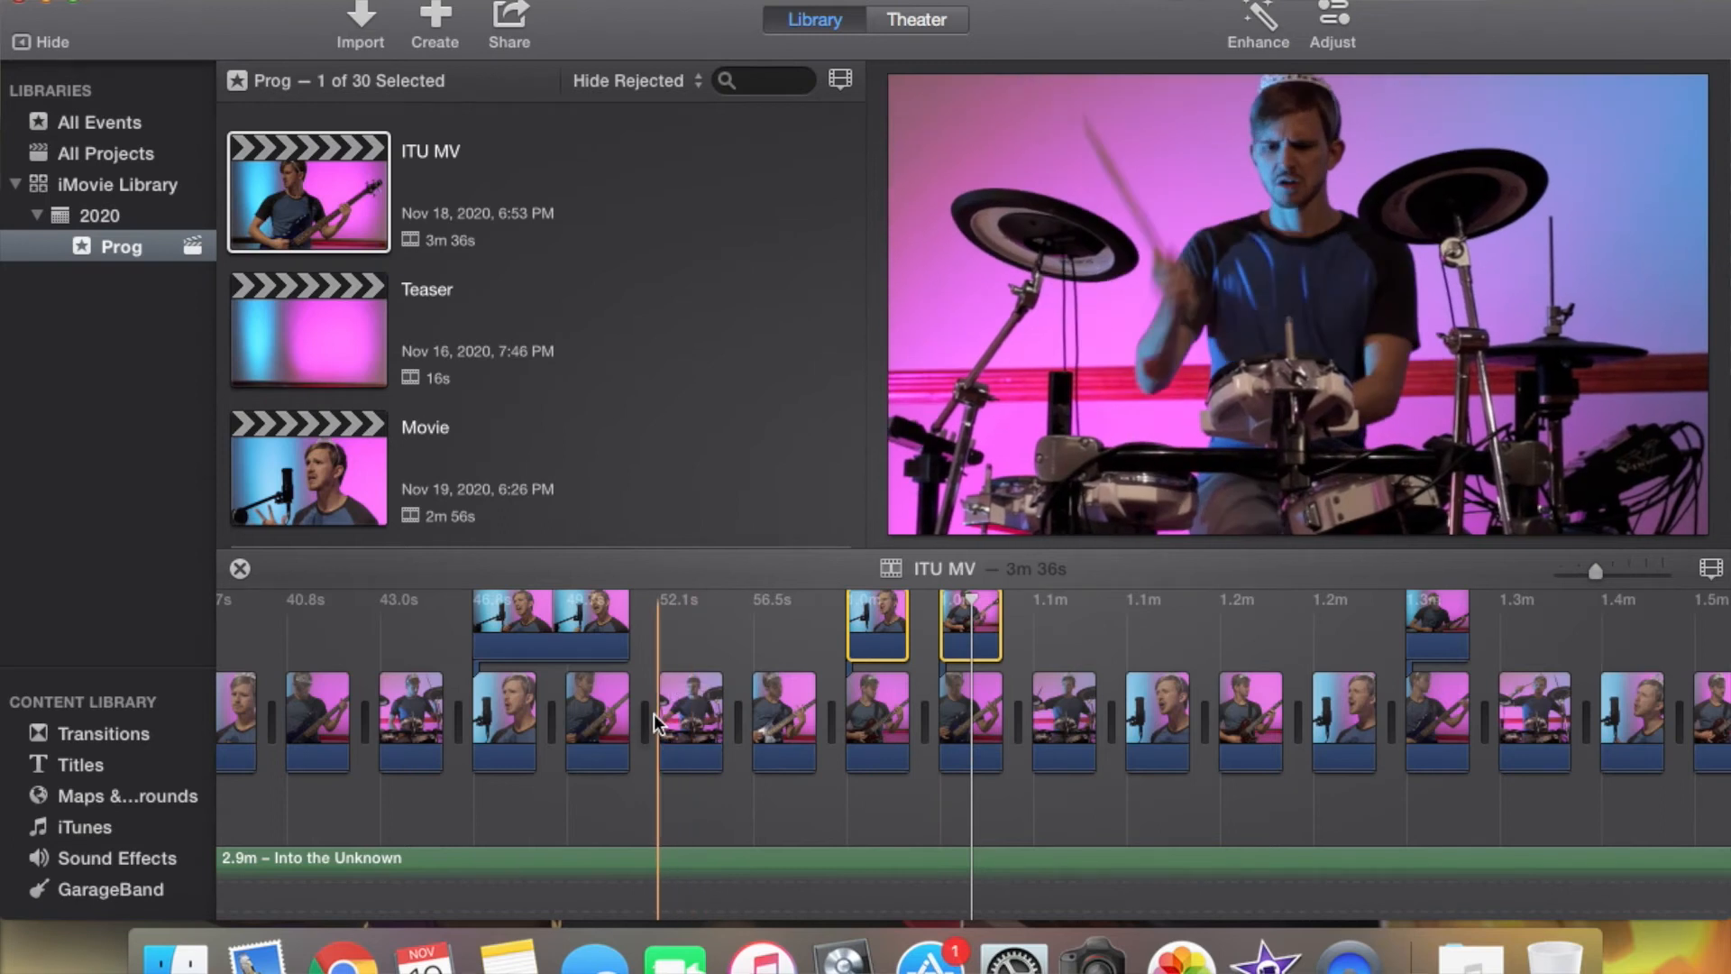
Try extending the start of the vocal cutaway near 1.0 min back over the preceding bass clip, play it, and undo the extension
key(space)
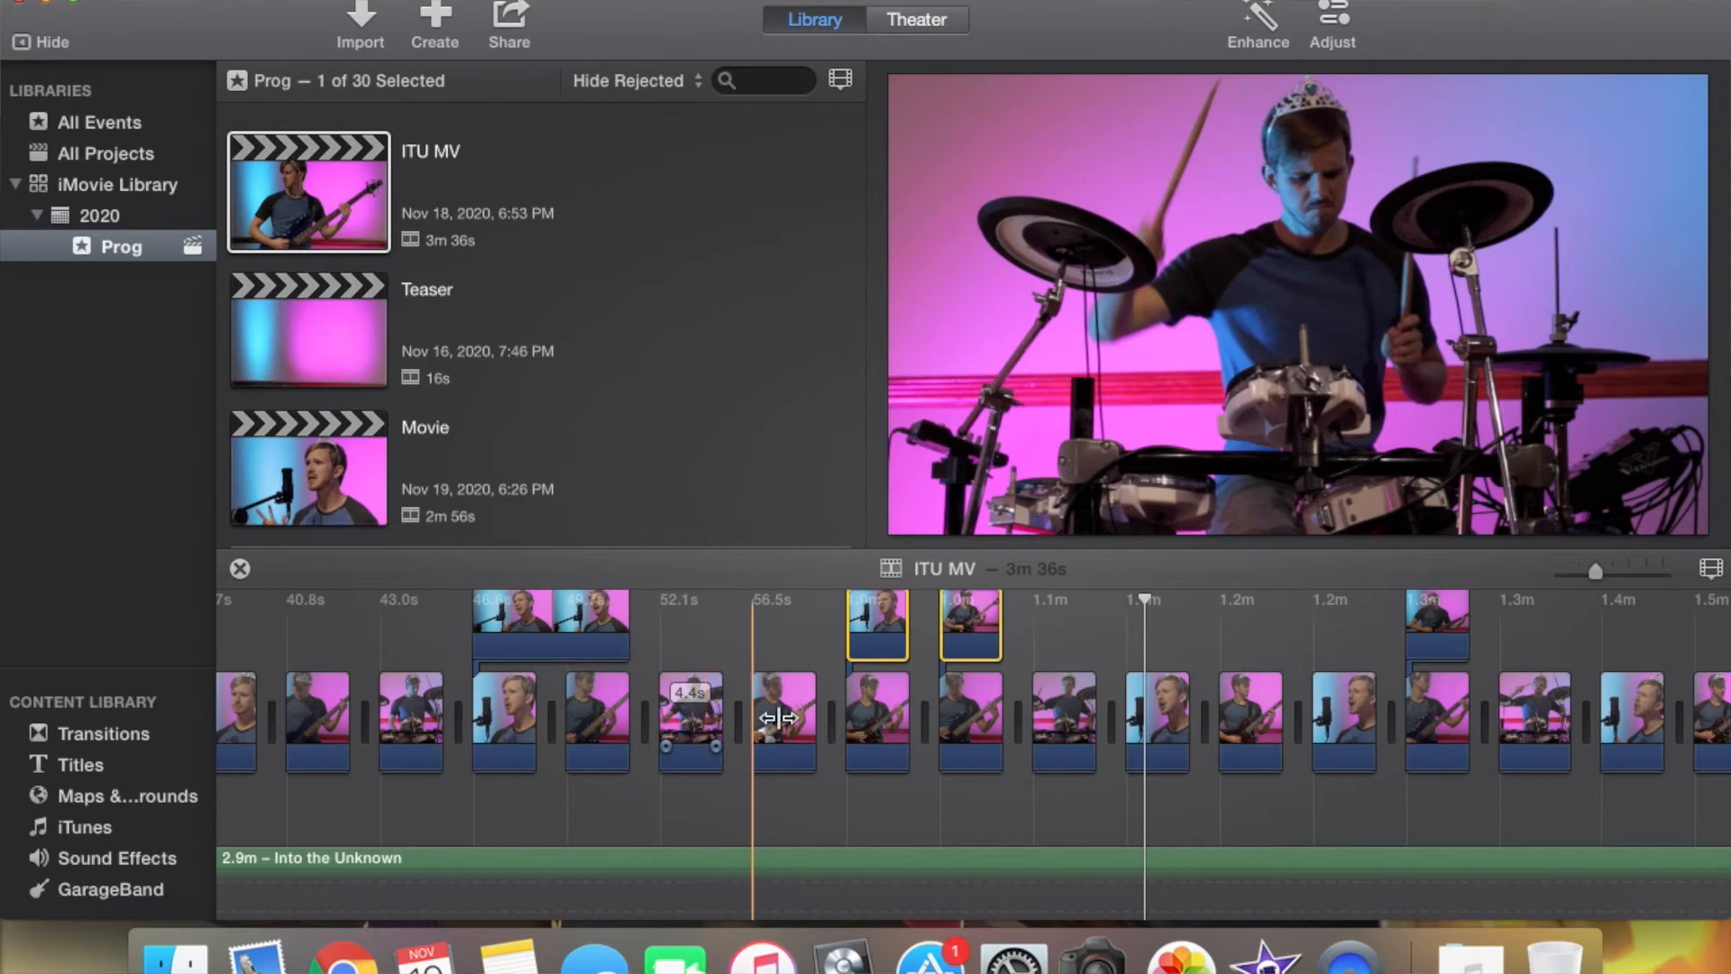
scroll(839, 676, up, 2)
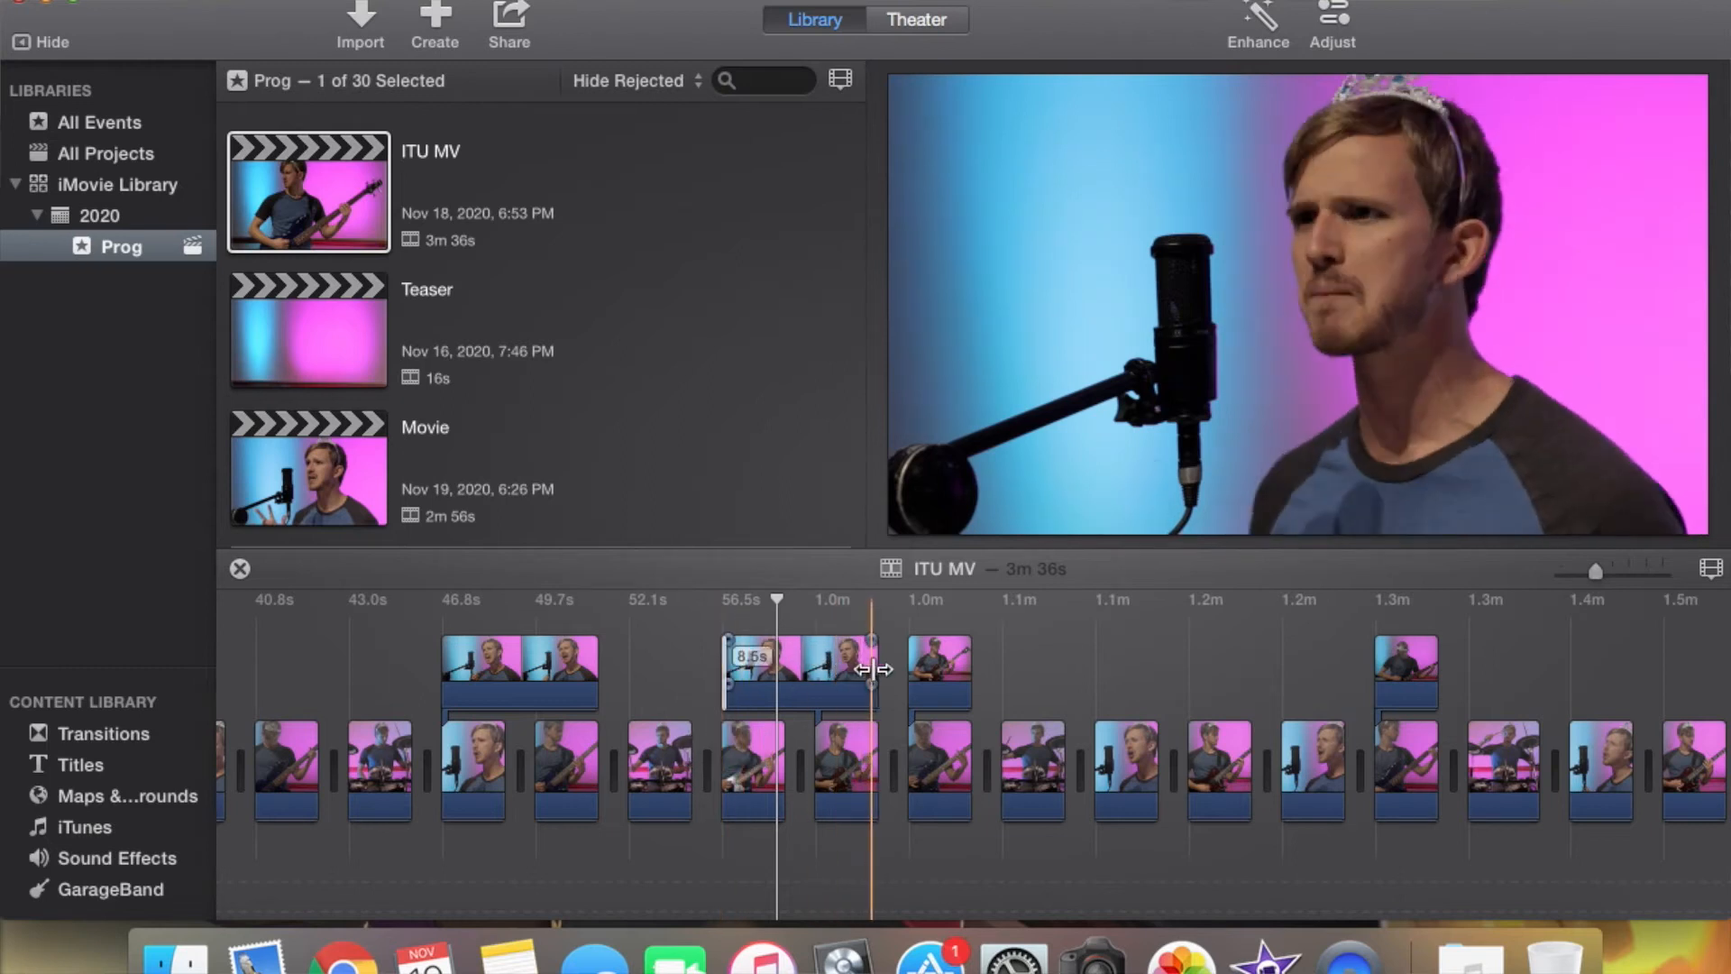
drag(803, 681, 784, 681)
key(space)
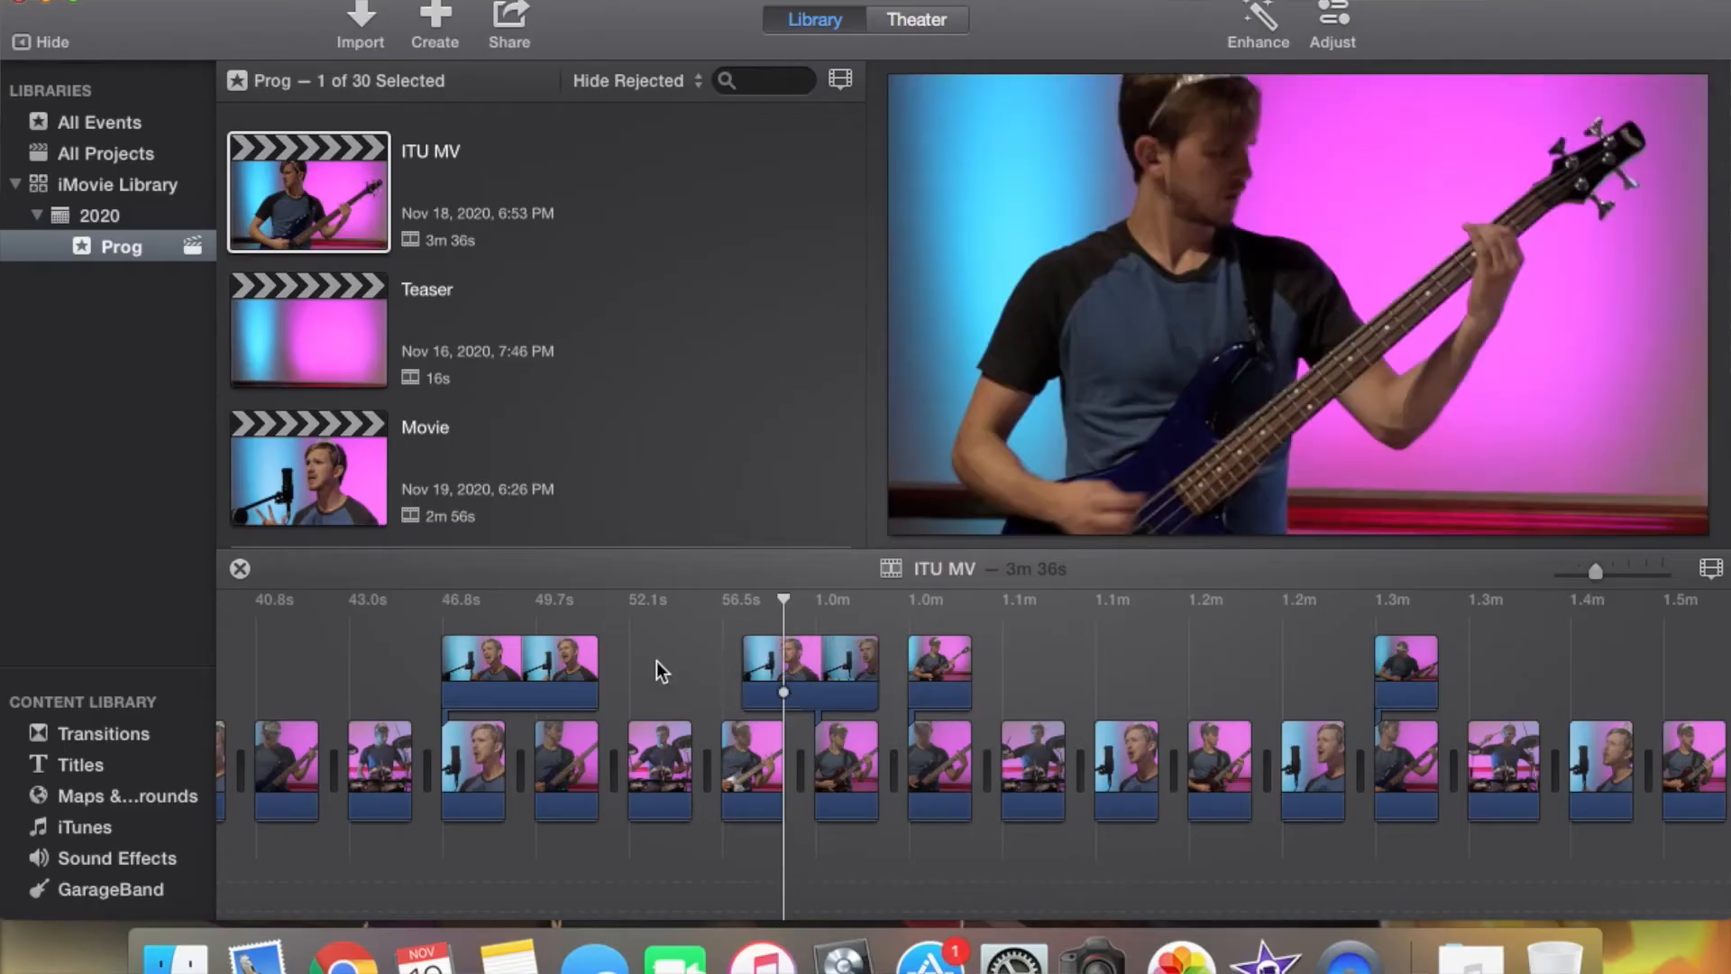
key(super+z)
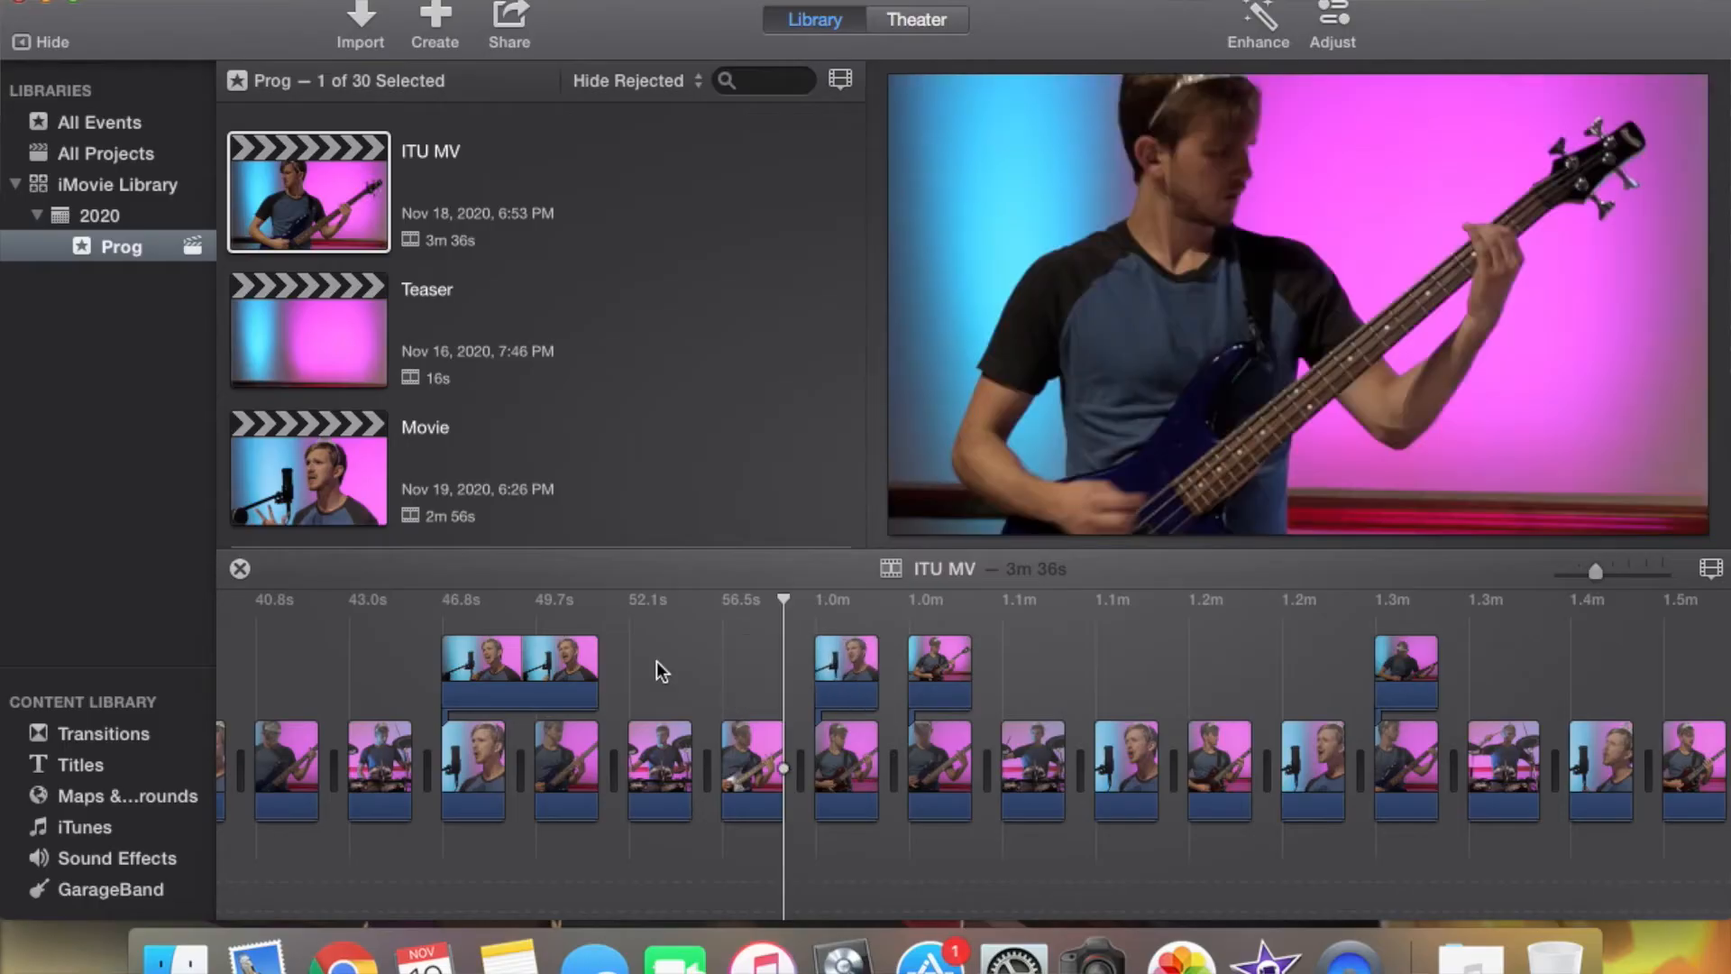
click(743, 762)
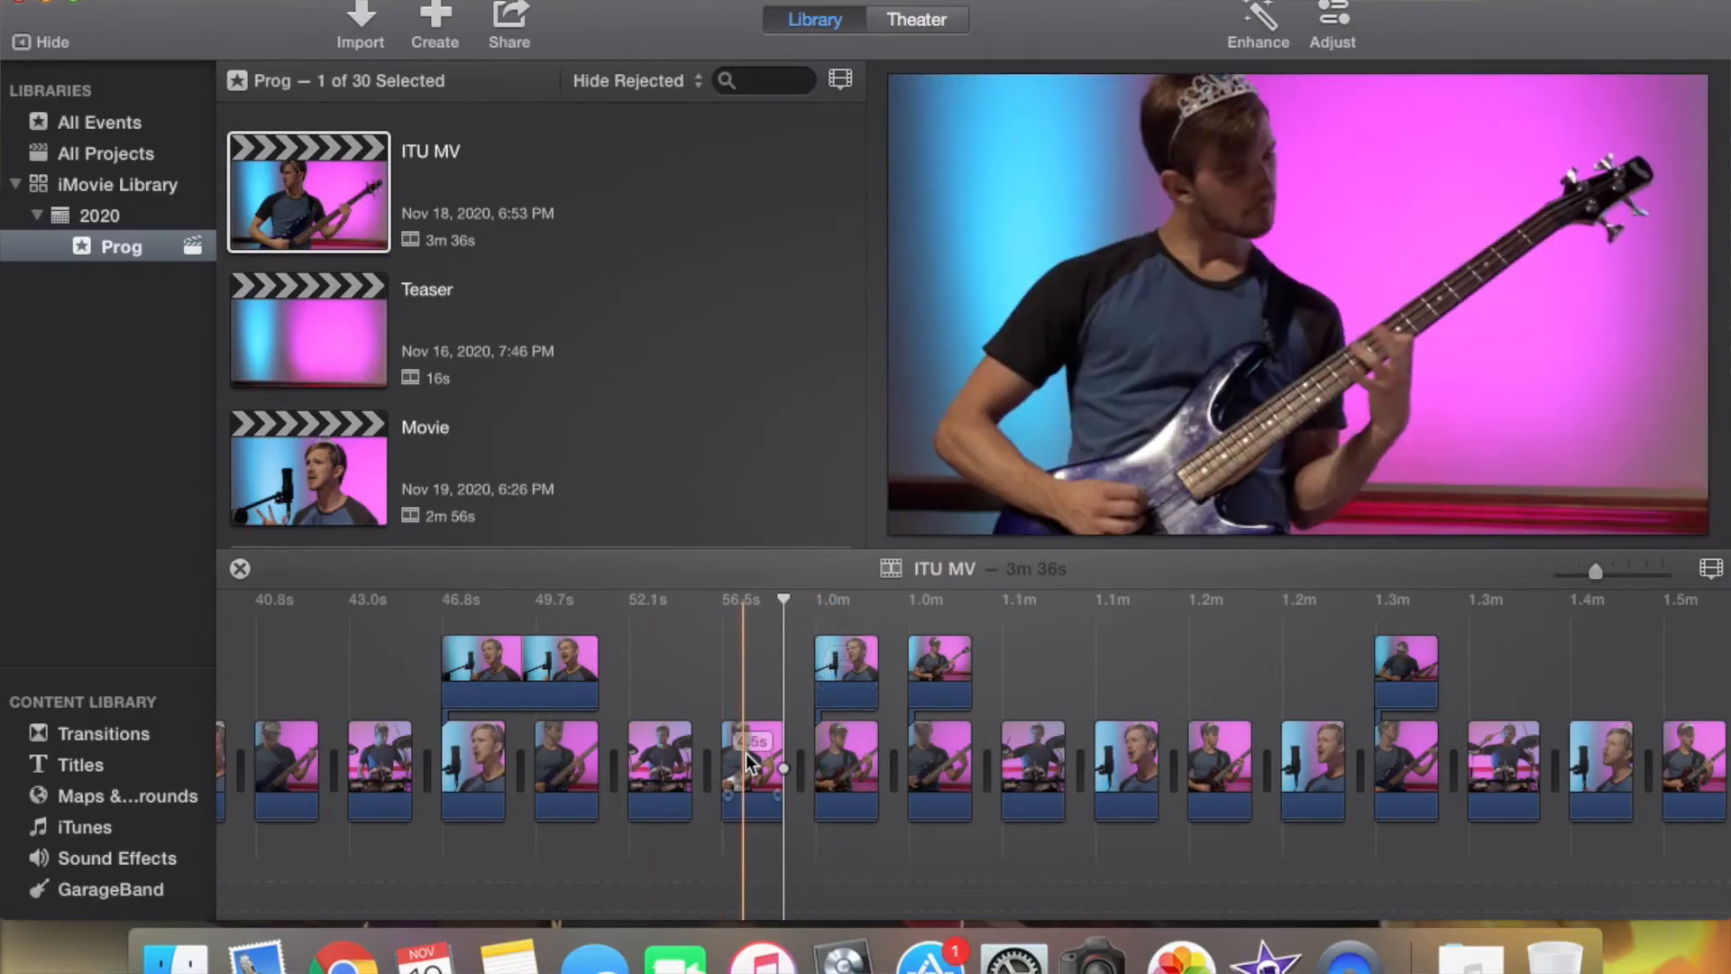
click(675, 755)
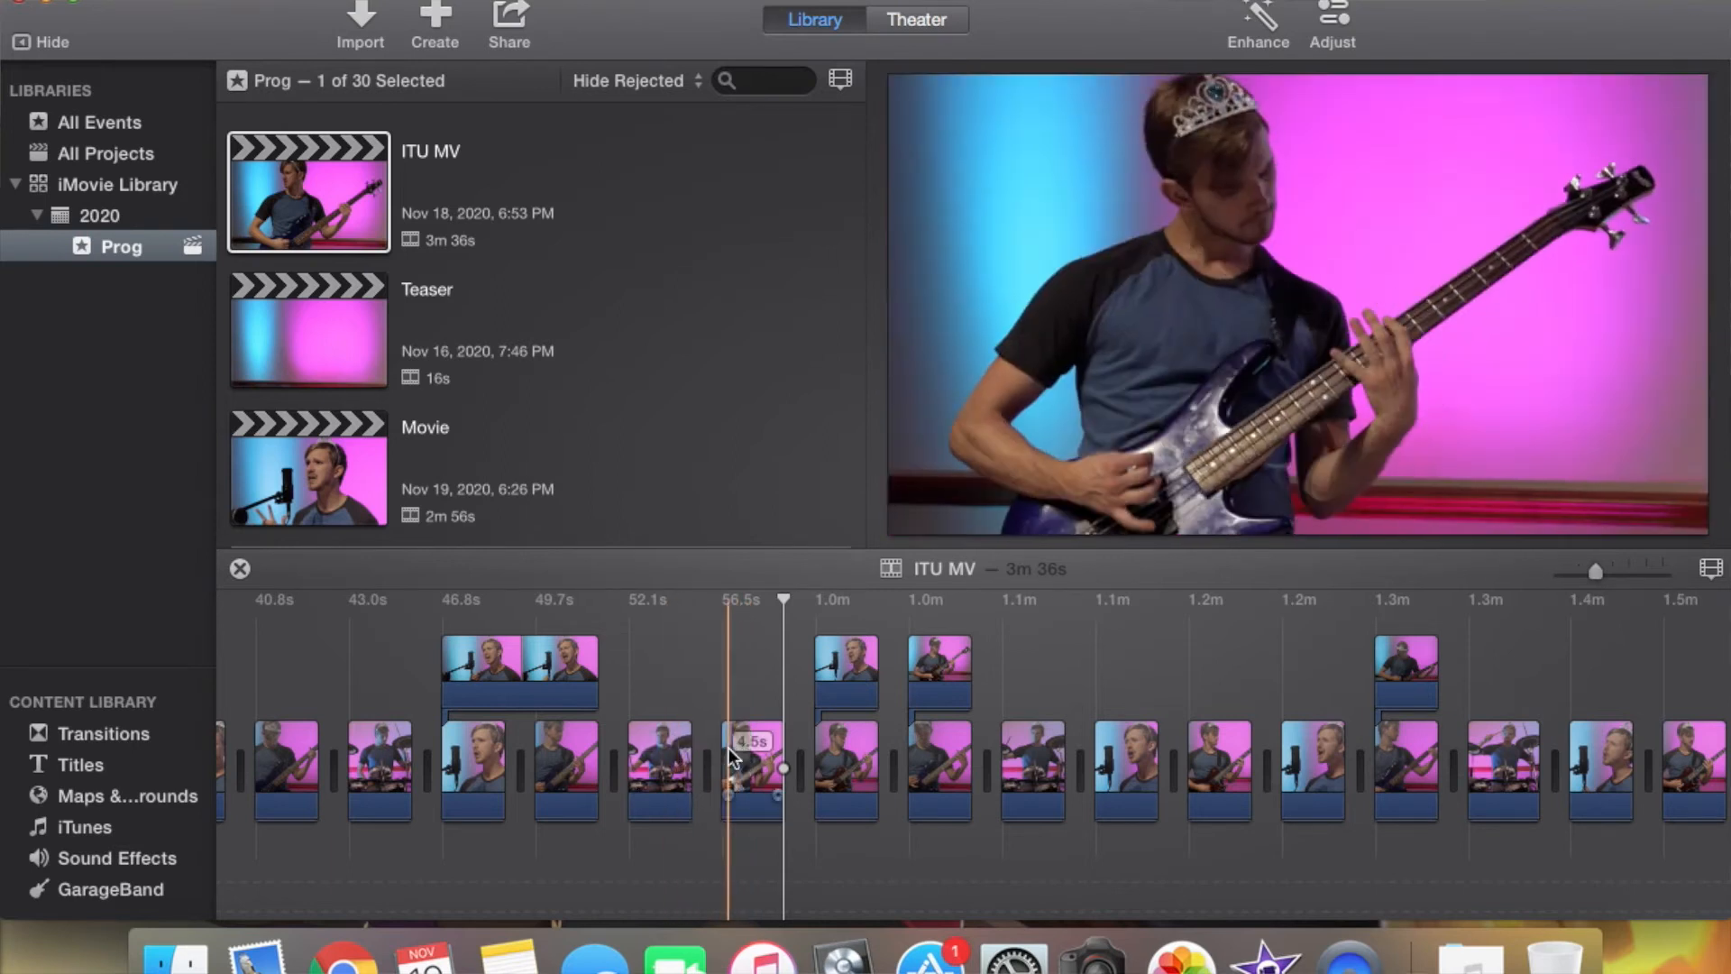
click(830, 753)
click(929, 756)
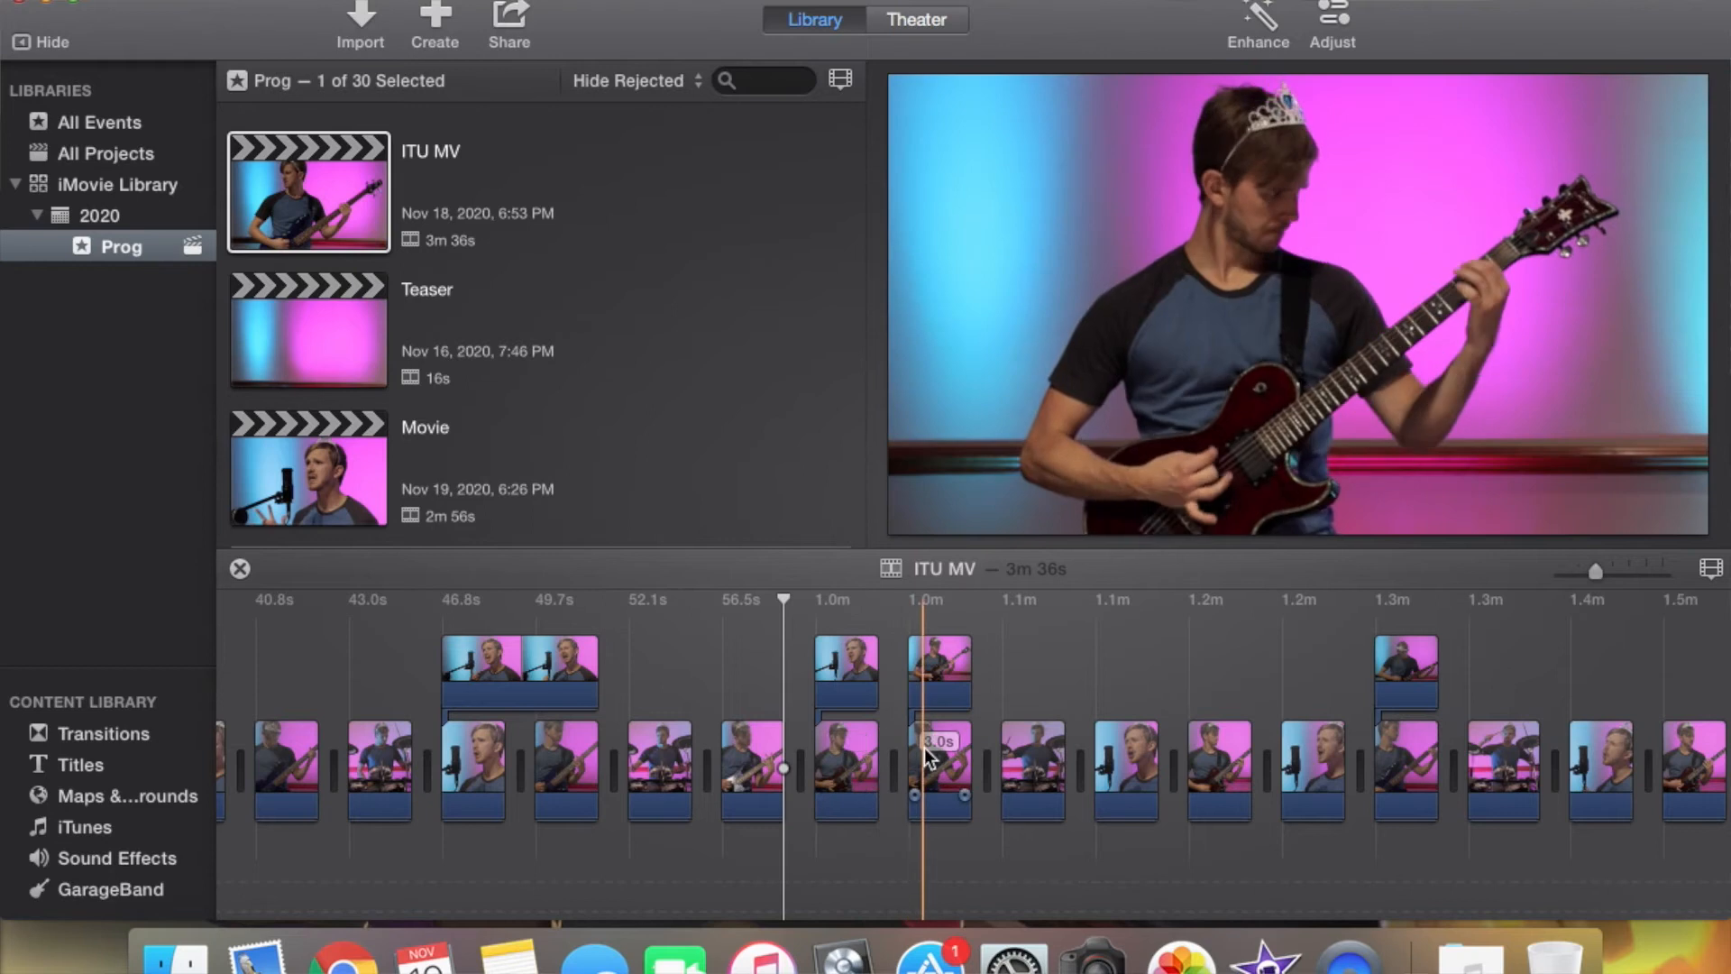
Try duplicating the 3.4 s guitar clip near 1.2 min as a cutaway above the original and extending its start backward
click(1008, 781)
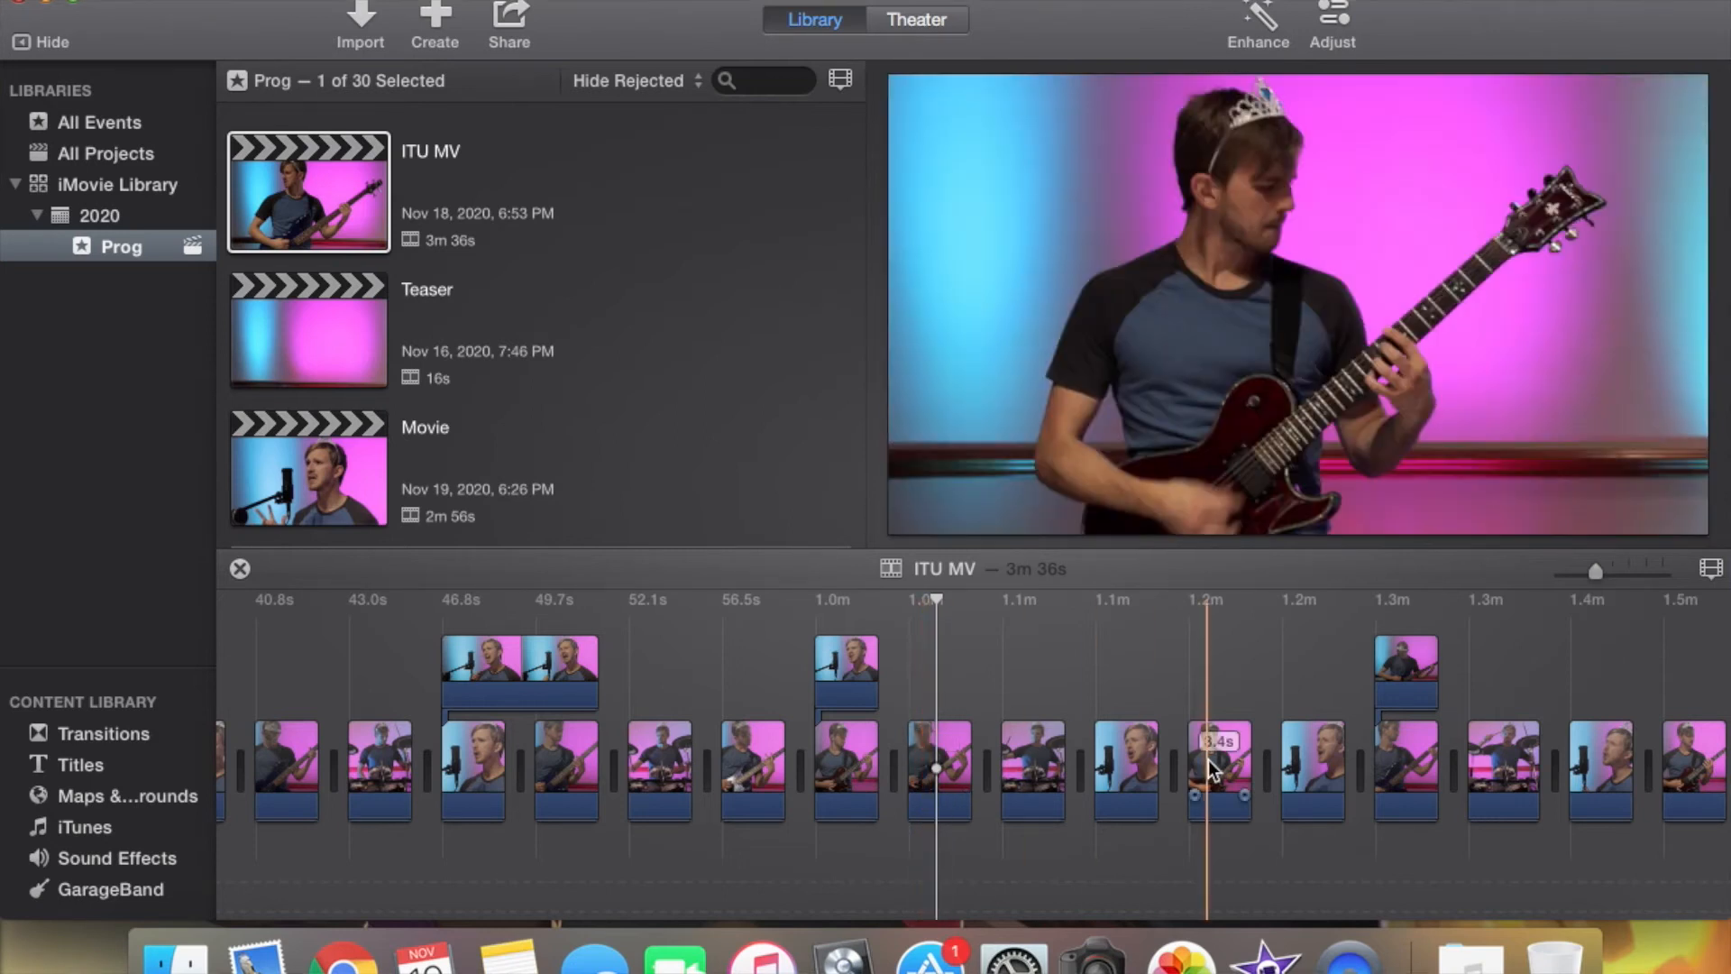
click(1215, 771)
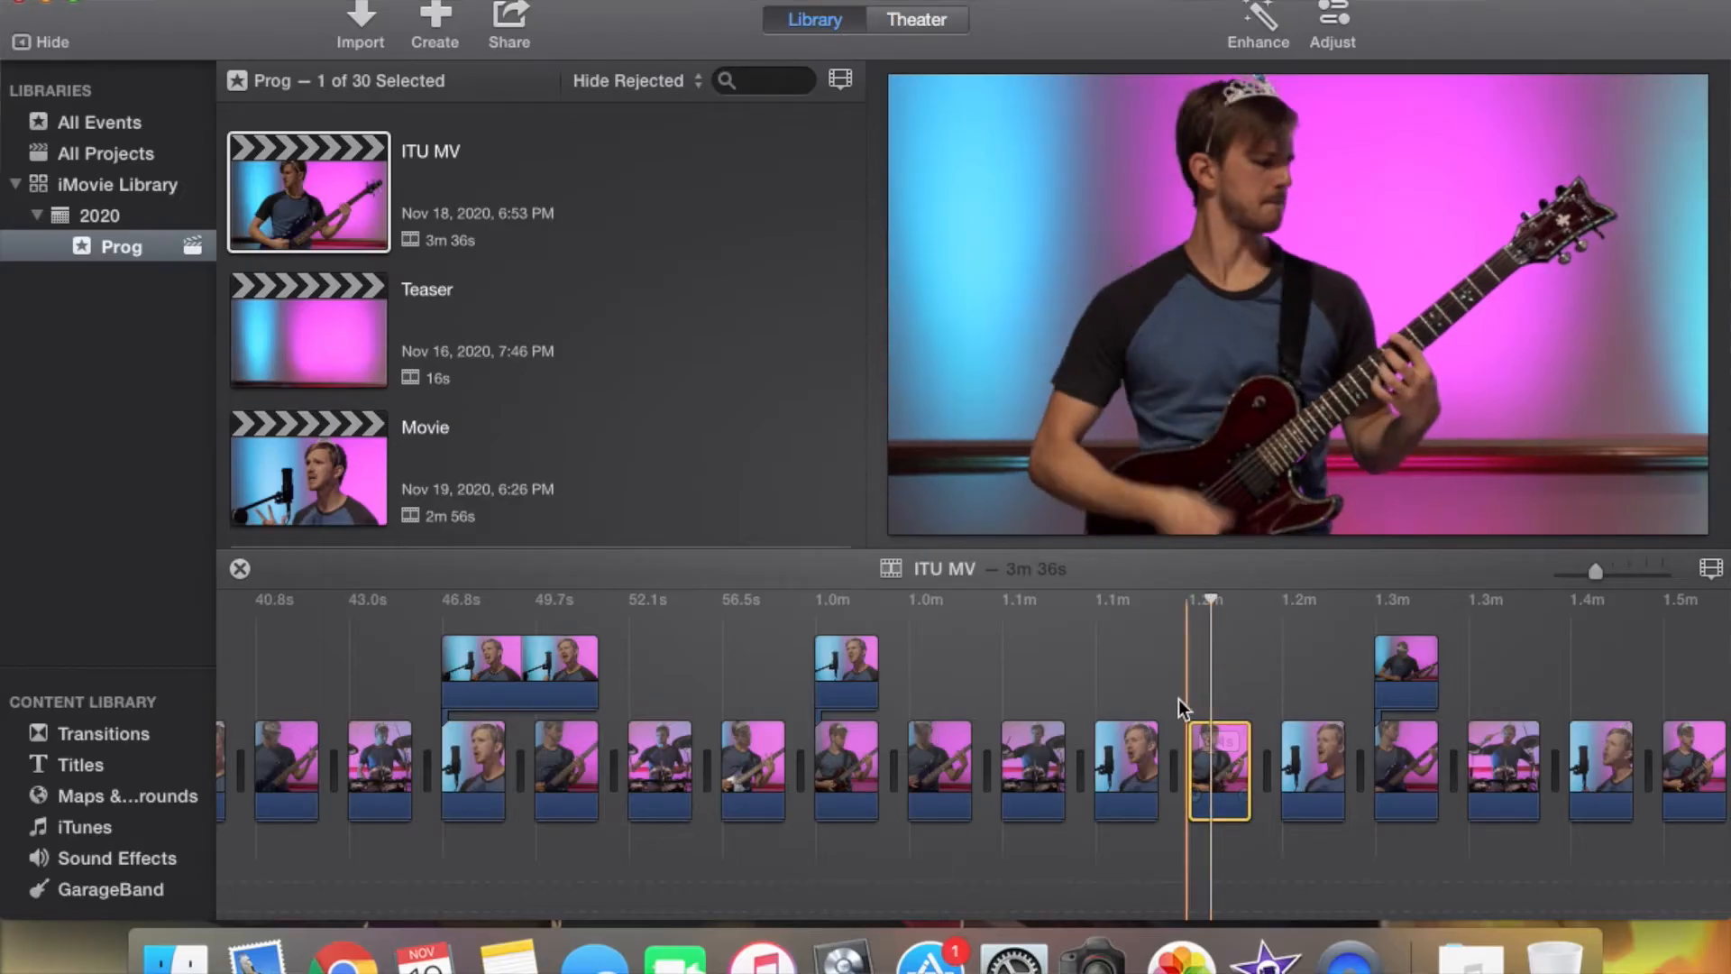
key(super+v)
drag(1218, 736, 1219, 658)
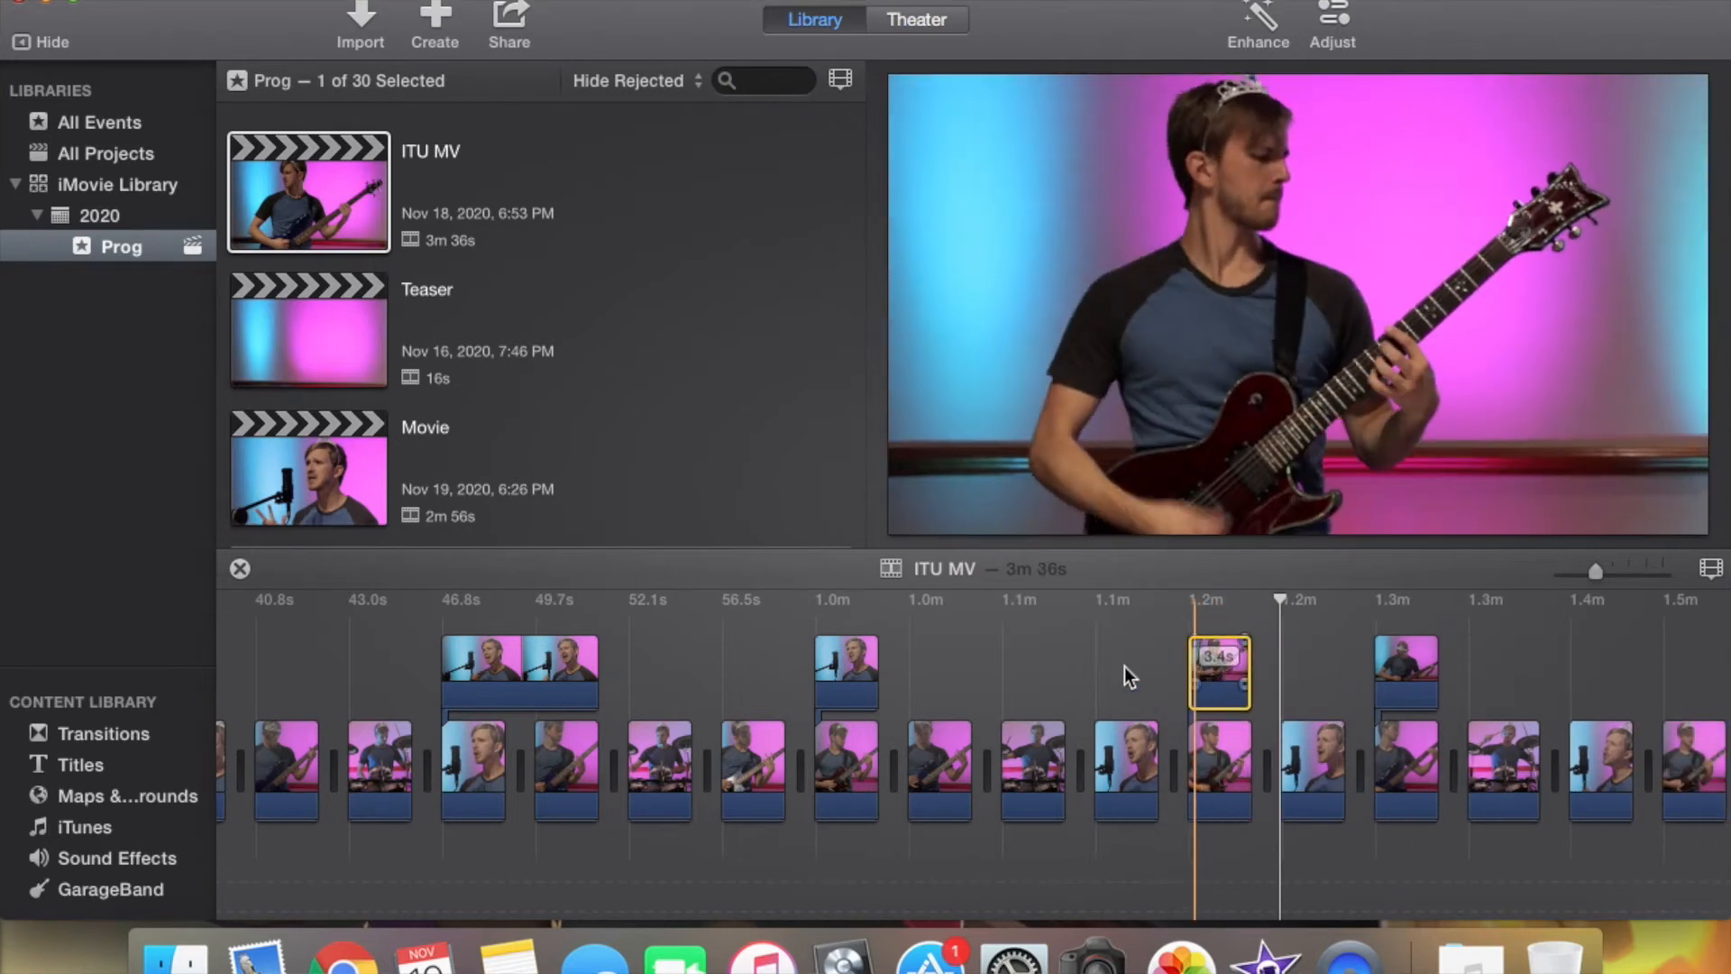
drag(1222, 676, 934, 667)
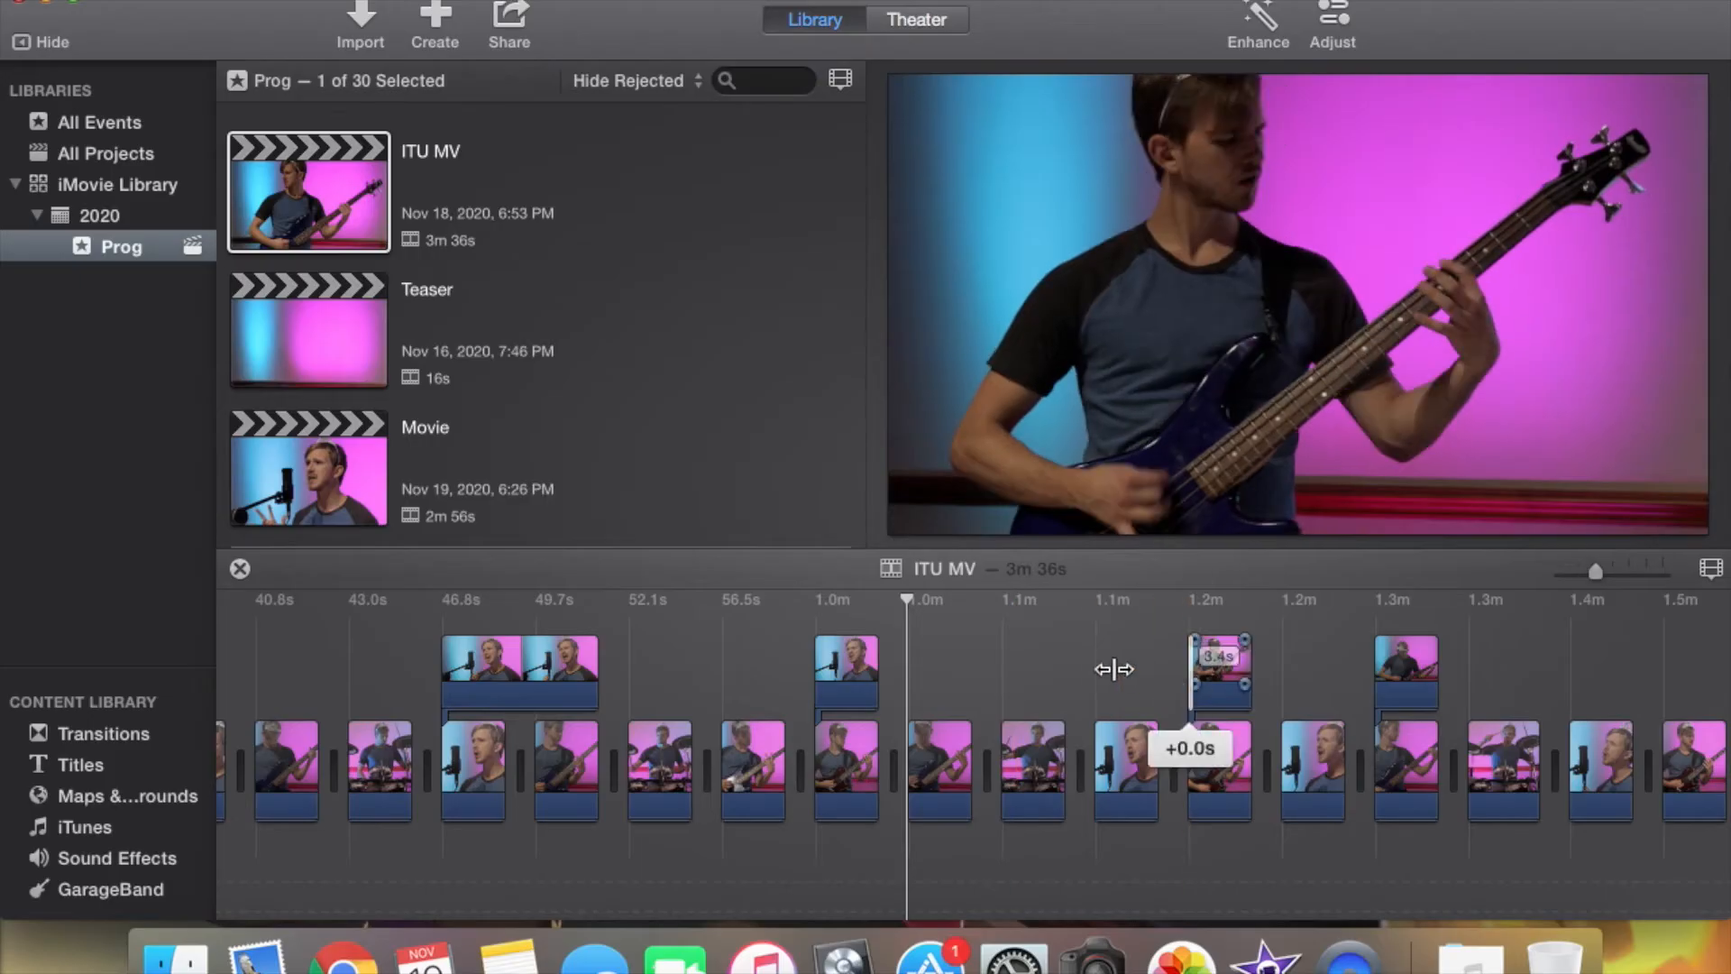
Reposition the 3.0 s guitar clip near 1.0 min, trying it as a cutaway beside the vocal cutaway
drag(899, 672, 895, 681)
click(986, 676)
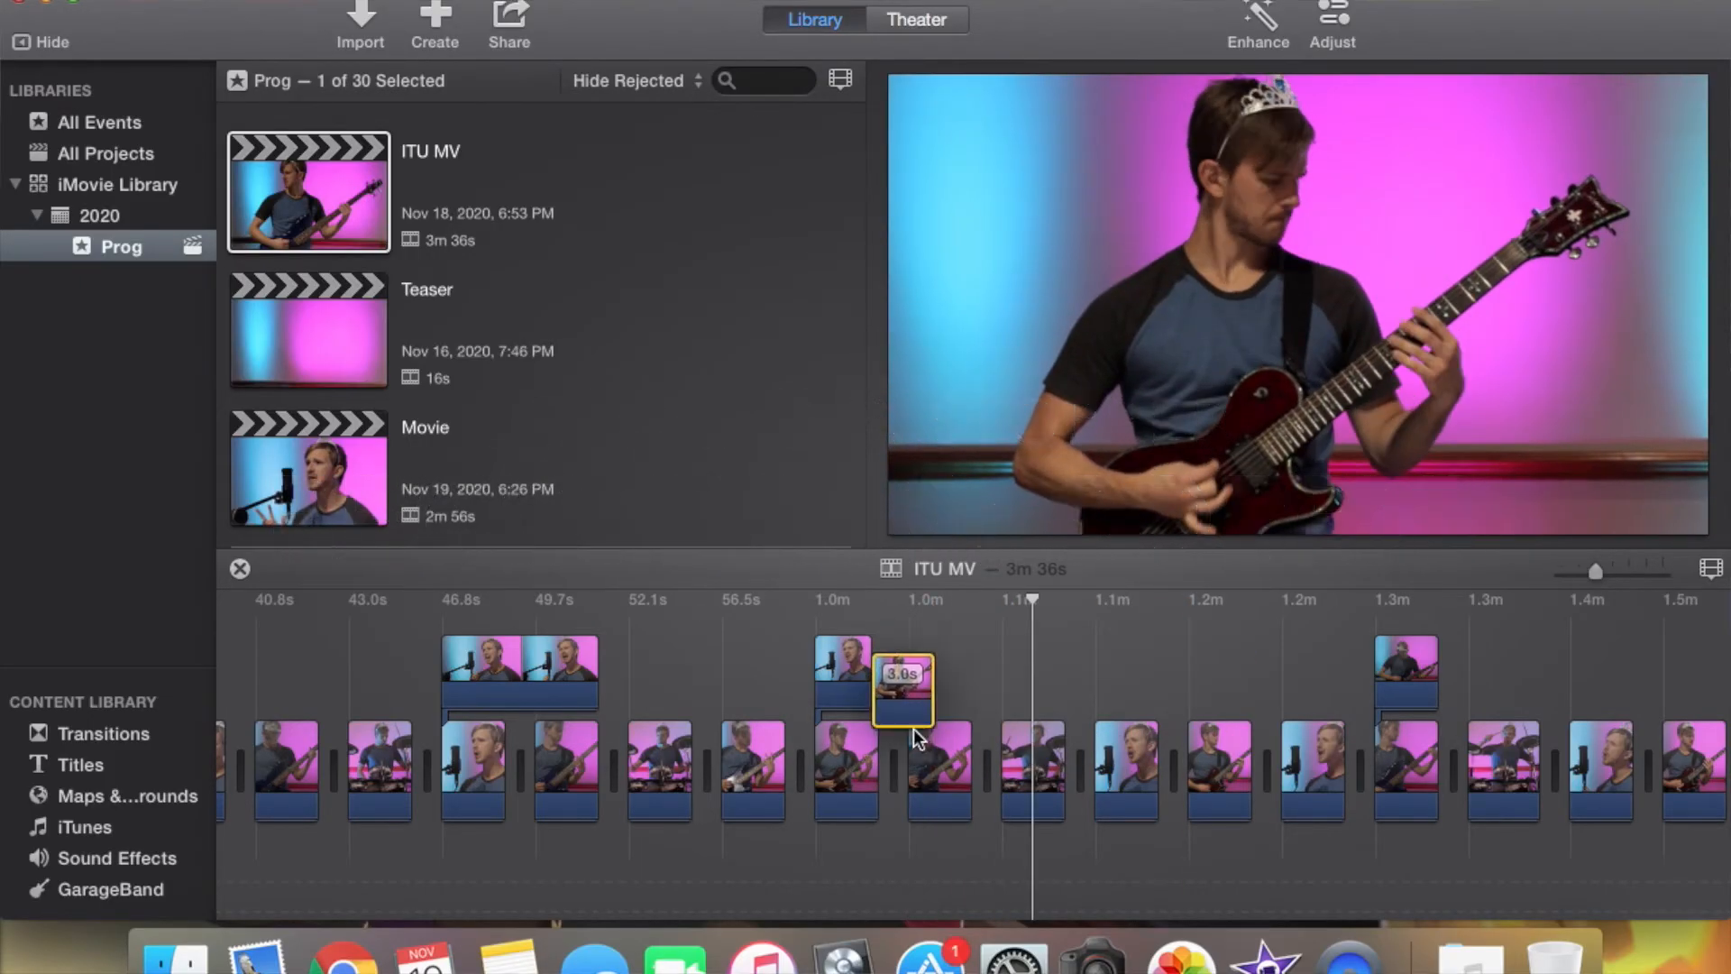
drag(915, 738, 1005, 769)
click(859, 663)
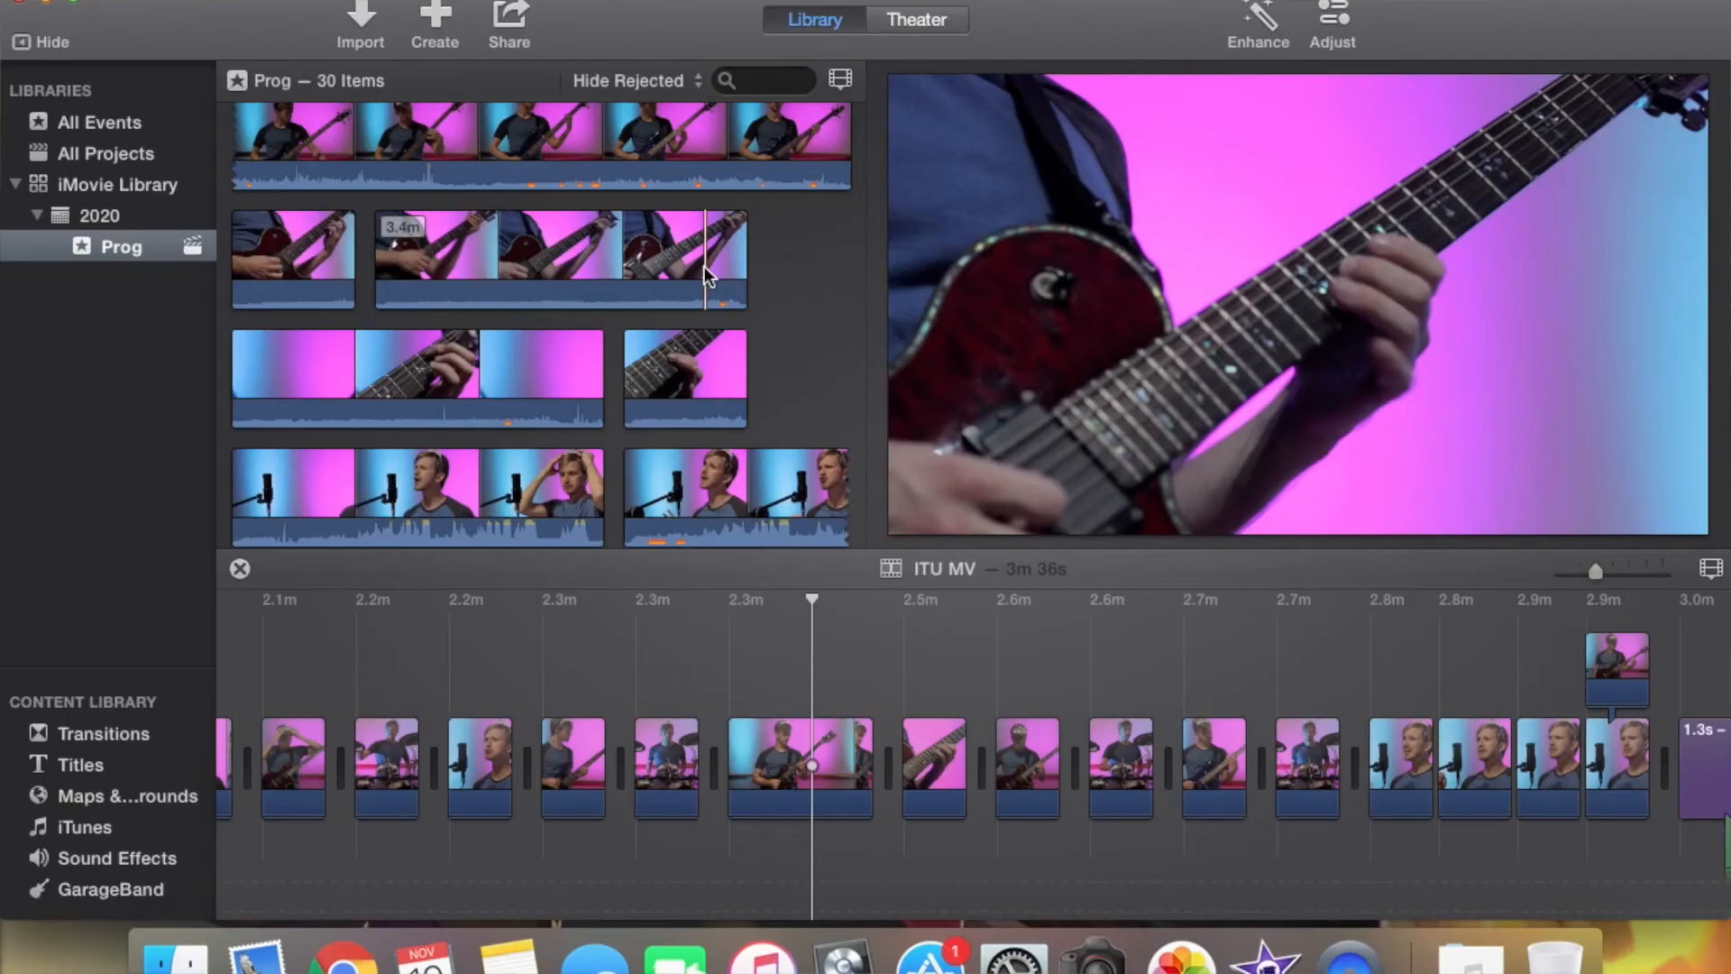
Add a short close-up excerpt from the 3.4 min guitar footage as a cutaway near 2.4 min and shift it past the matching phrase
click(712, 269)
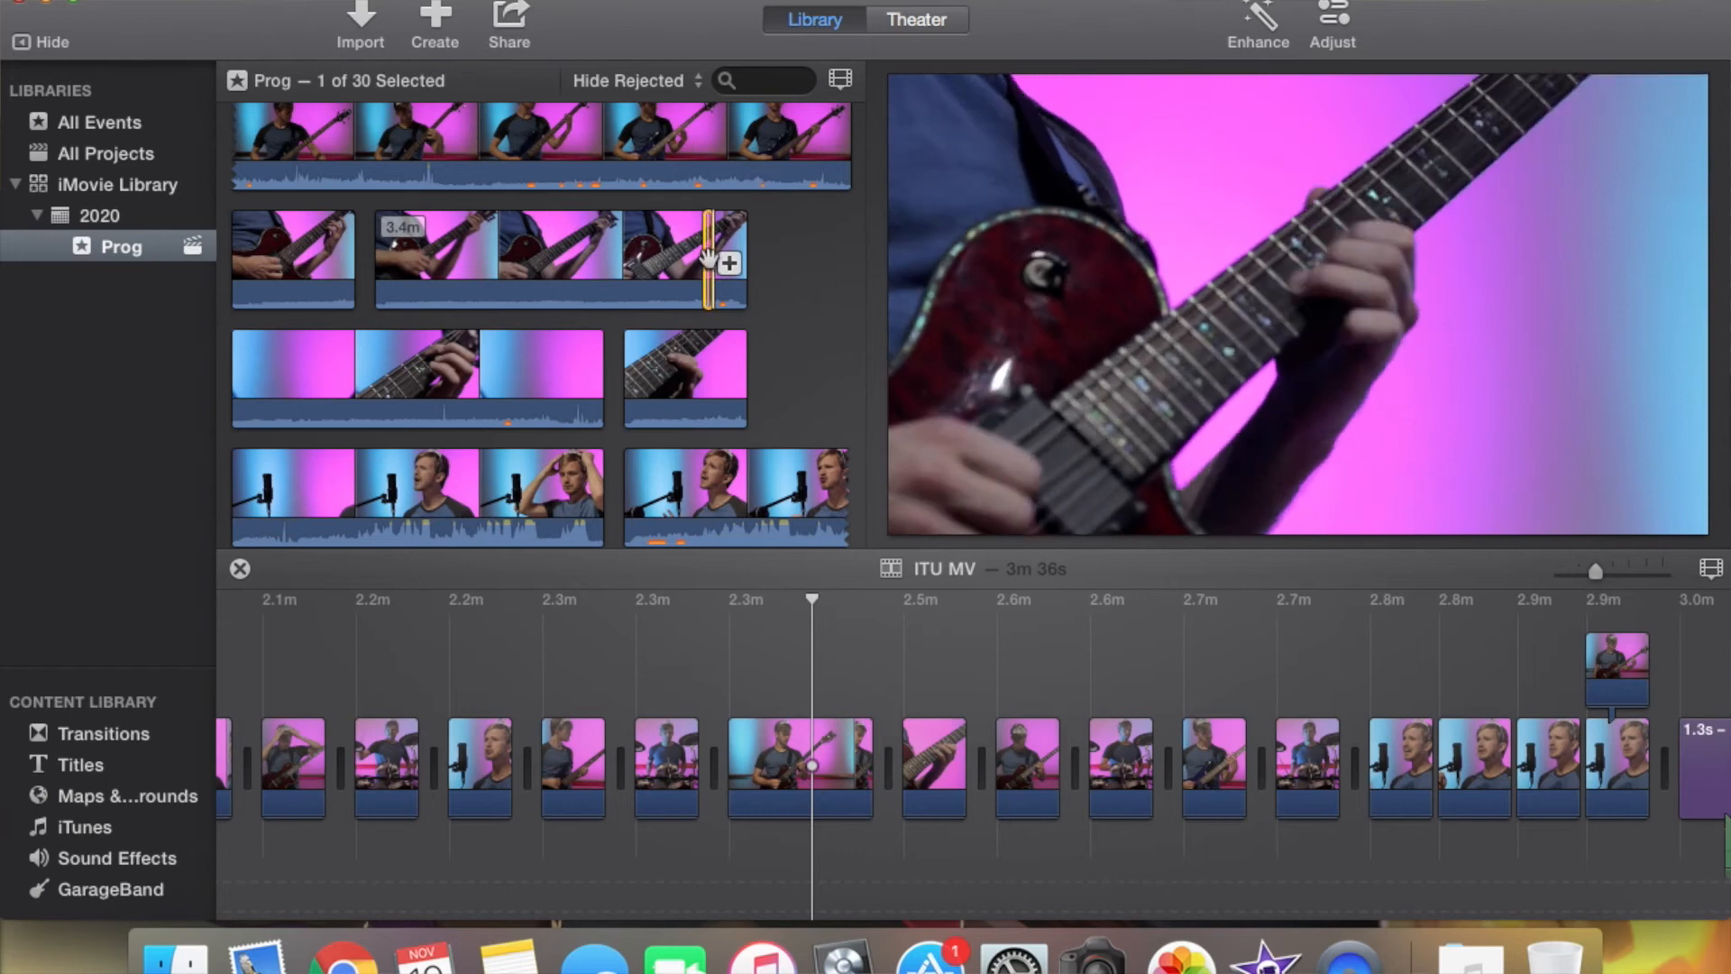
drag(767, 624, 769, 636)
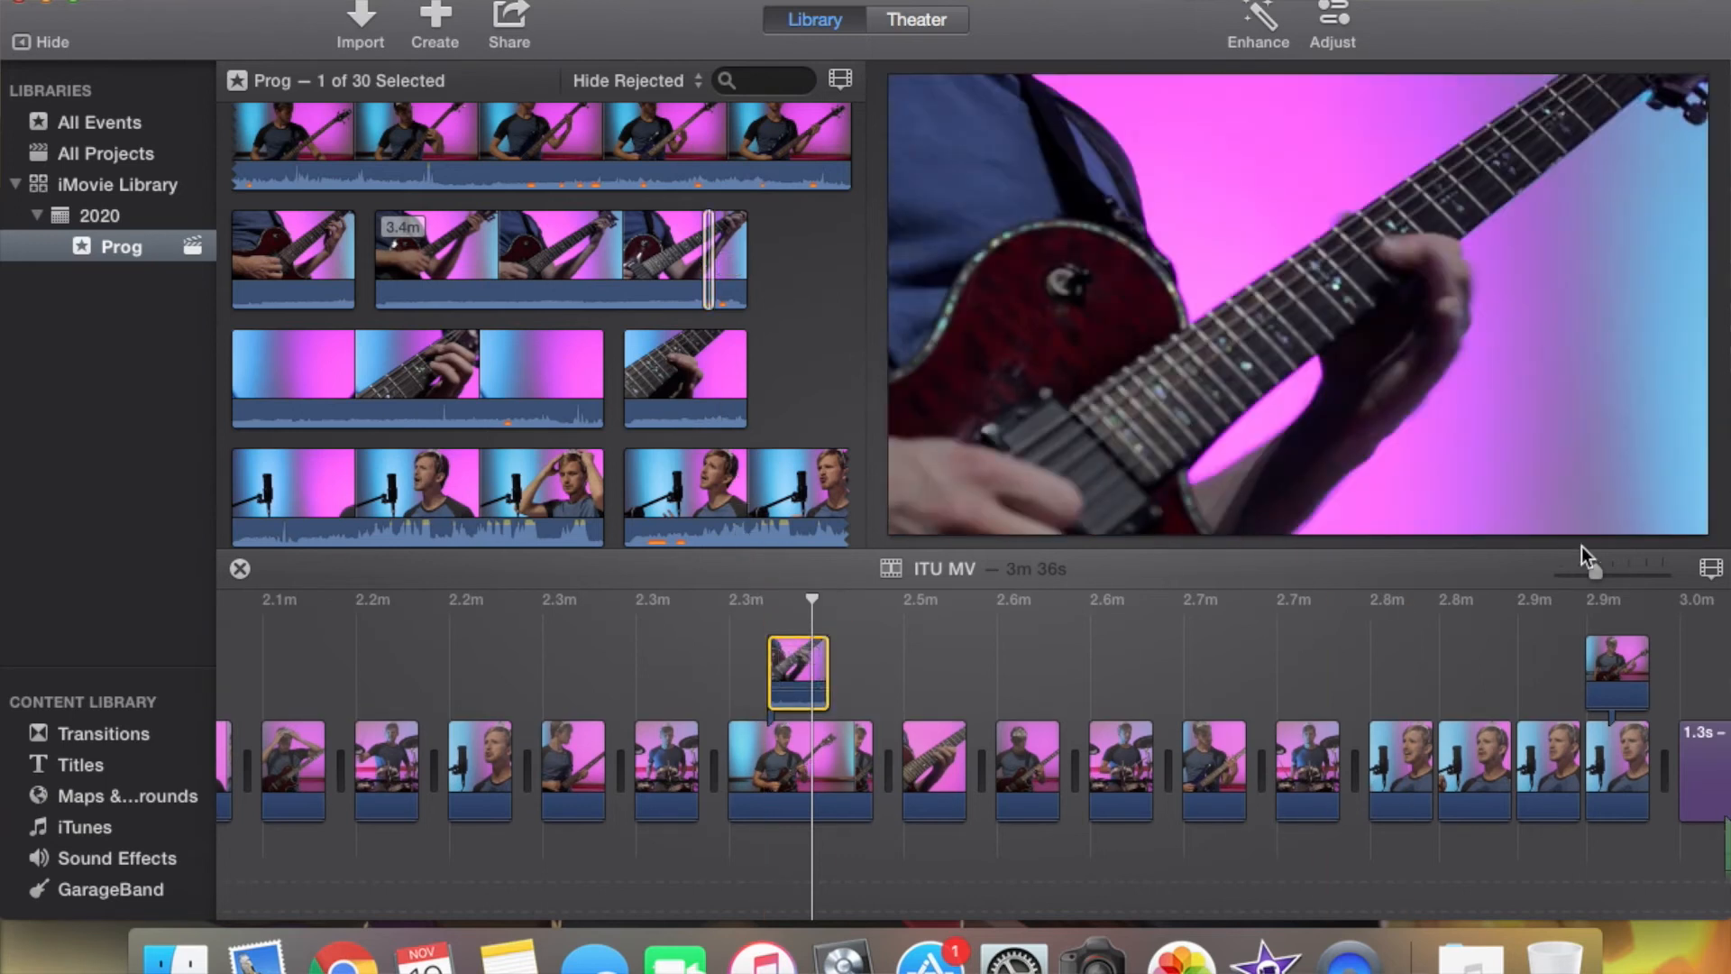
key(super+equal)
drag(509, 676, 1026, 680)
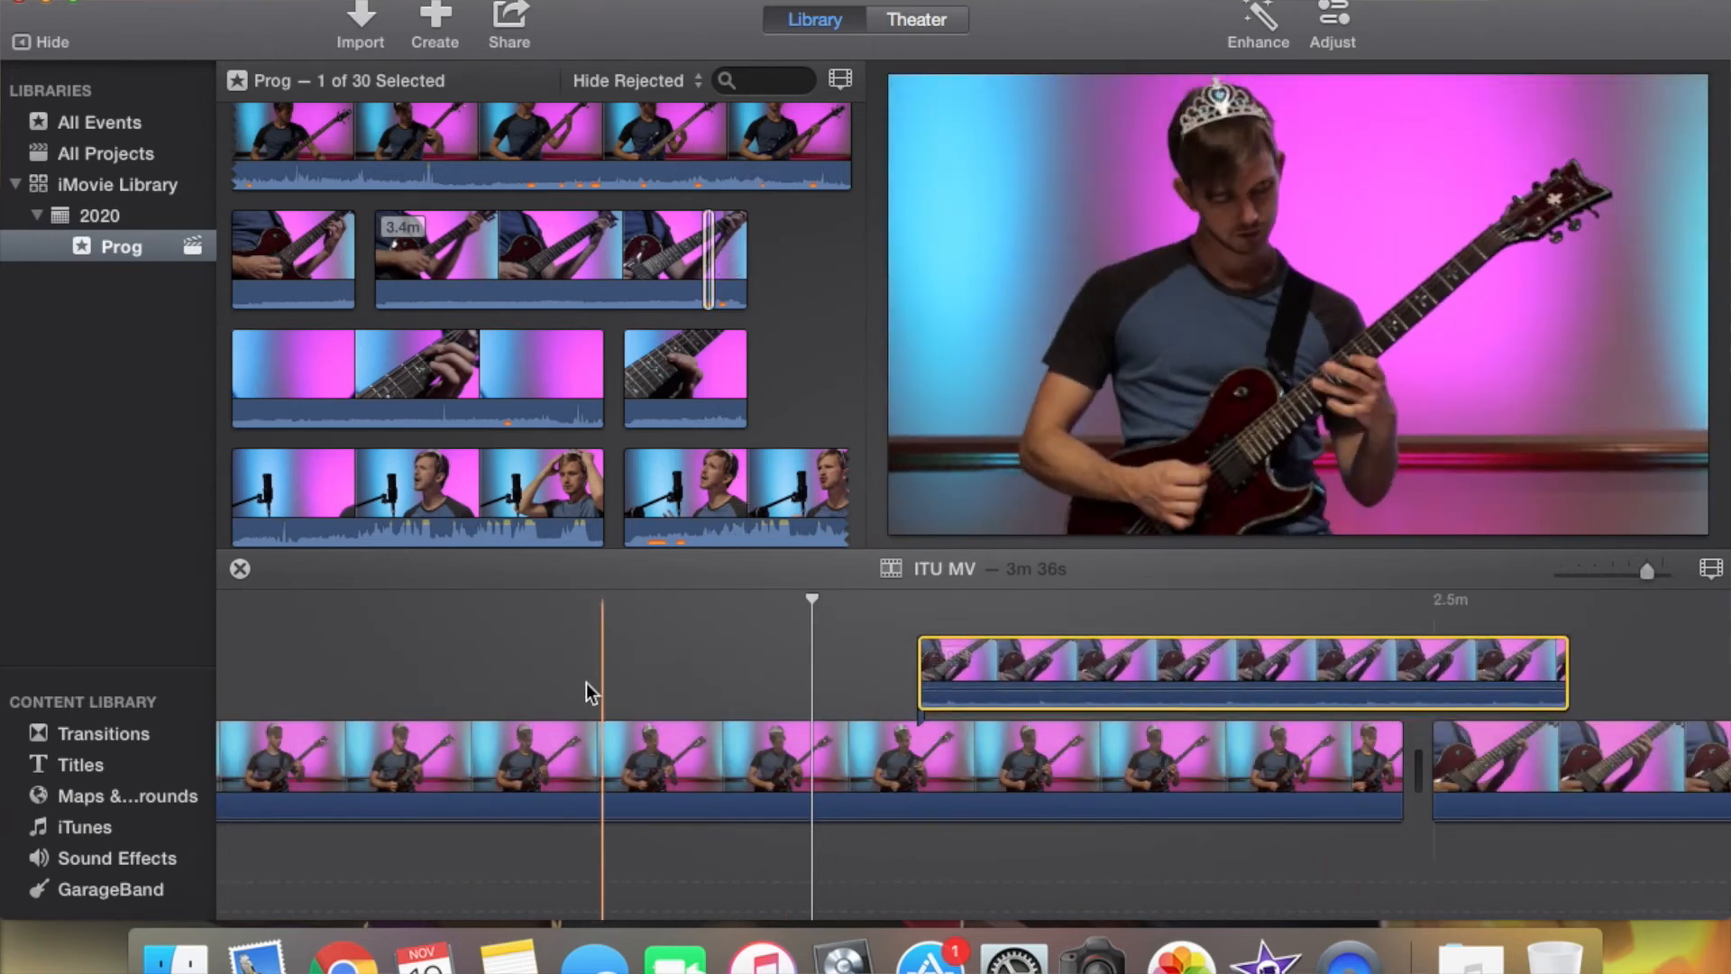
Split the wide guitar clip at the phrase's start near 2.4 min and move the close-up cutaway just after the cut
click(521, 706)
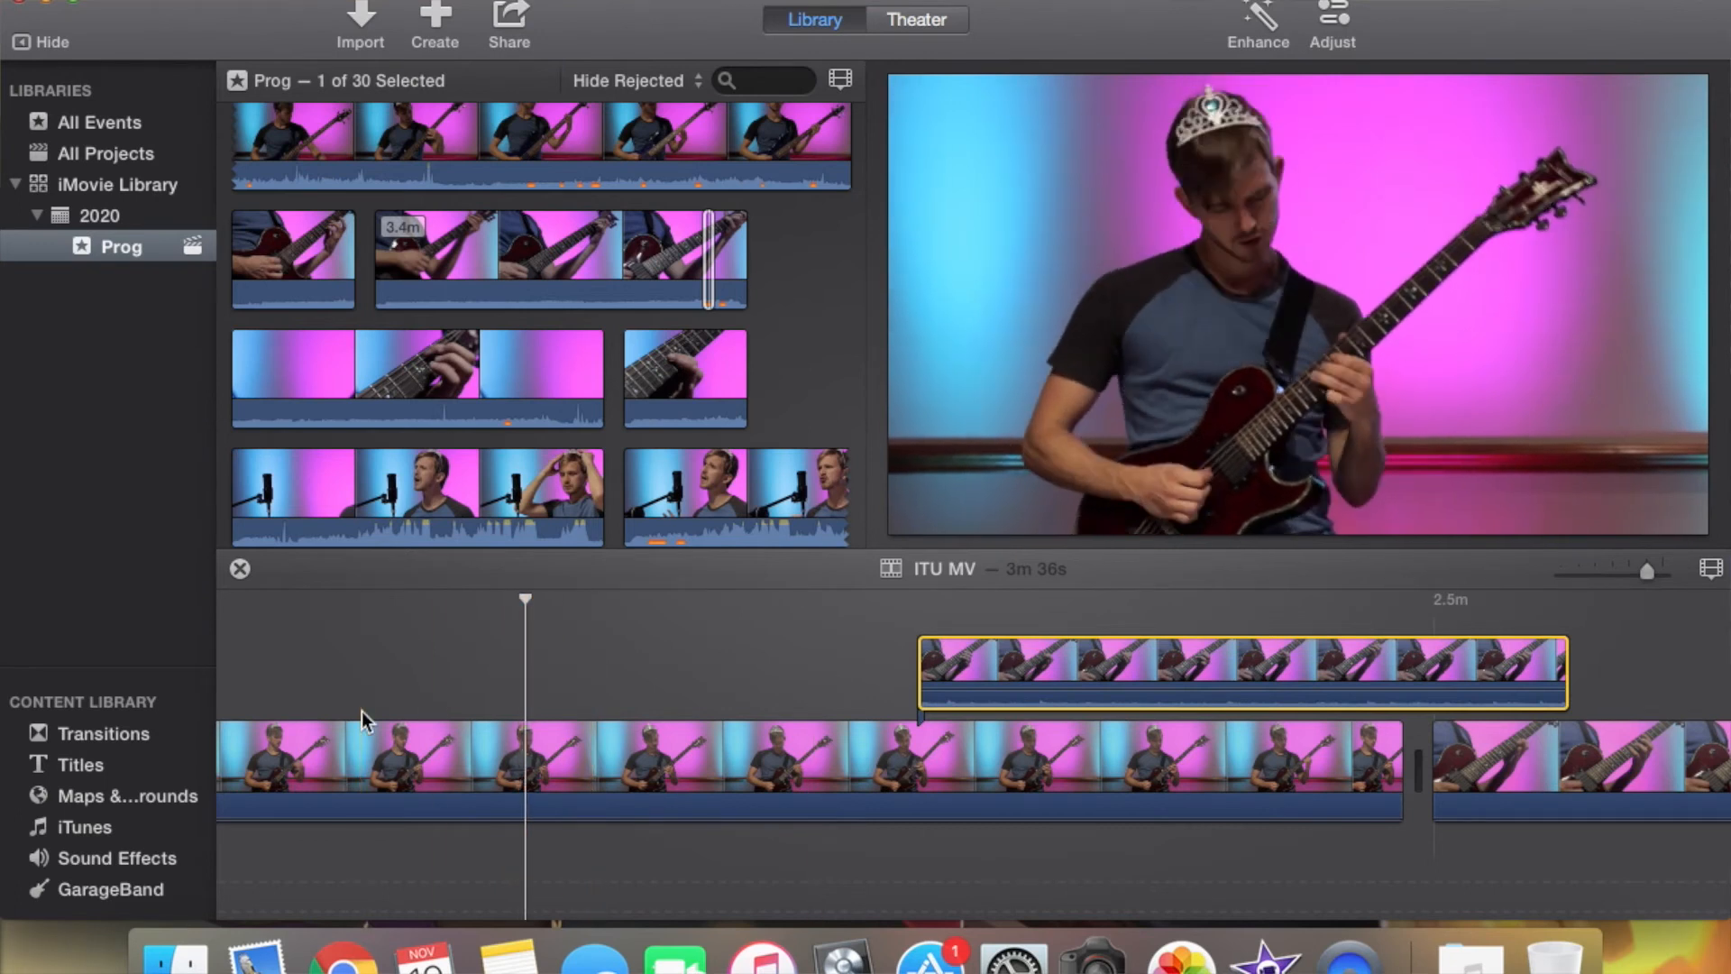
key(space)
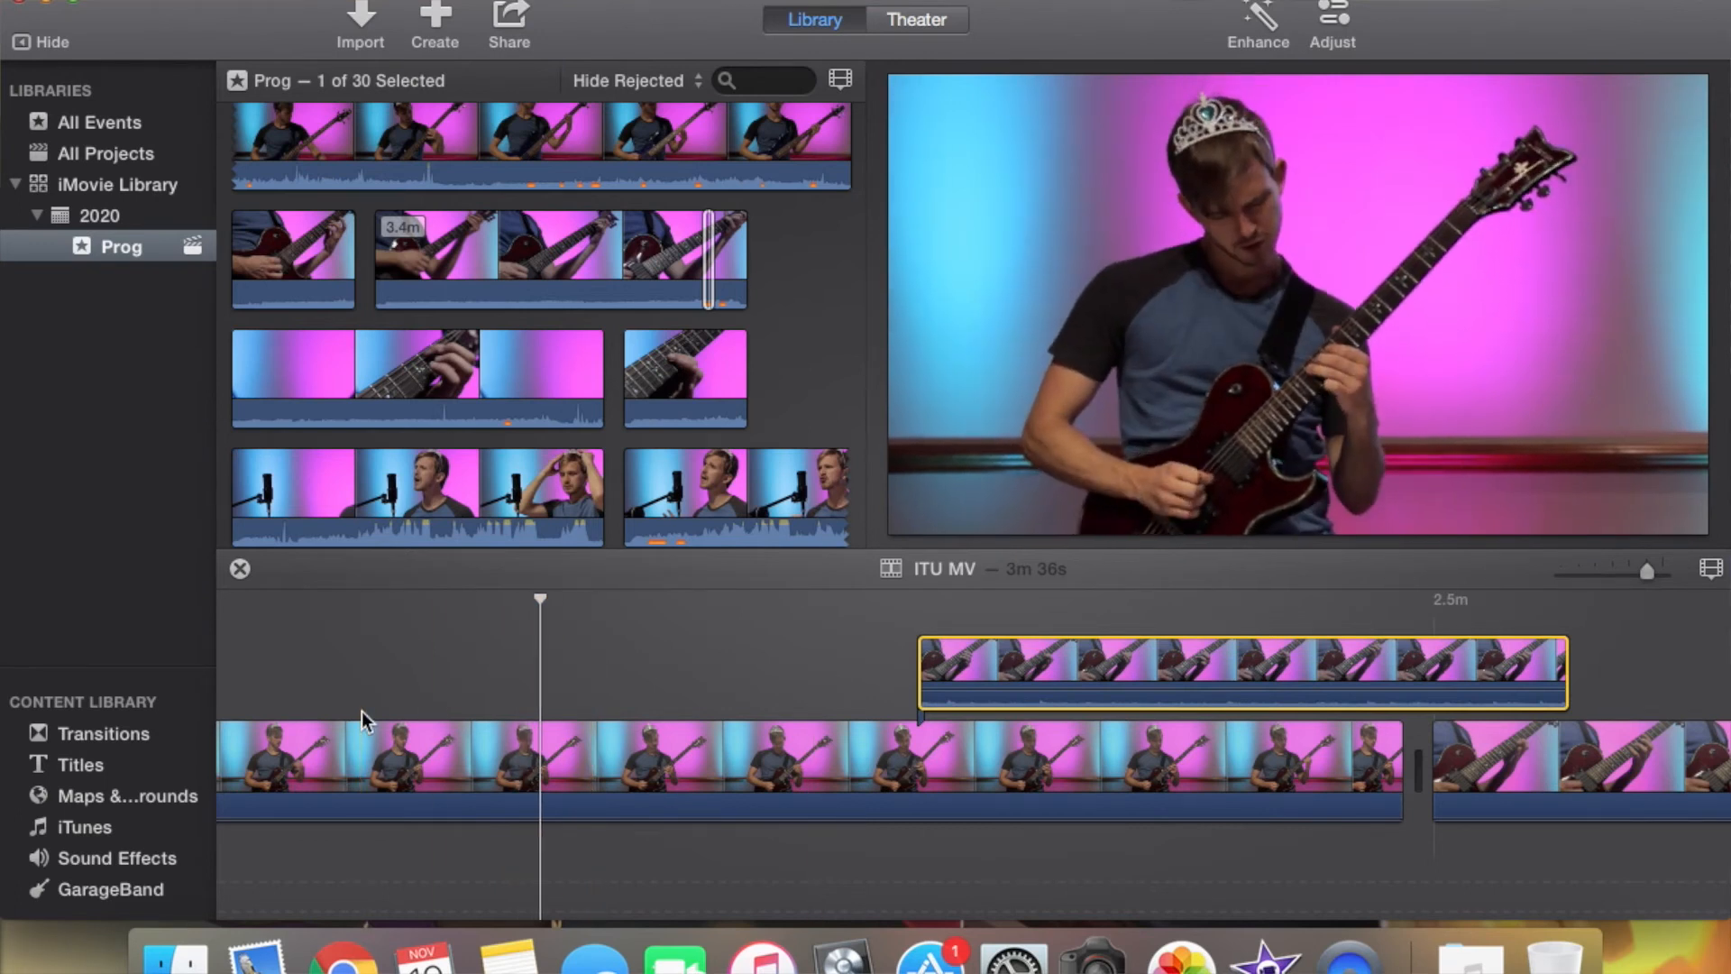
key(super+b)
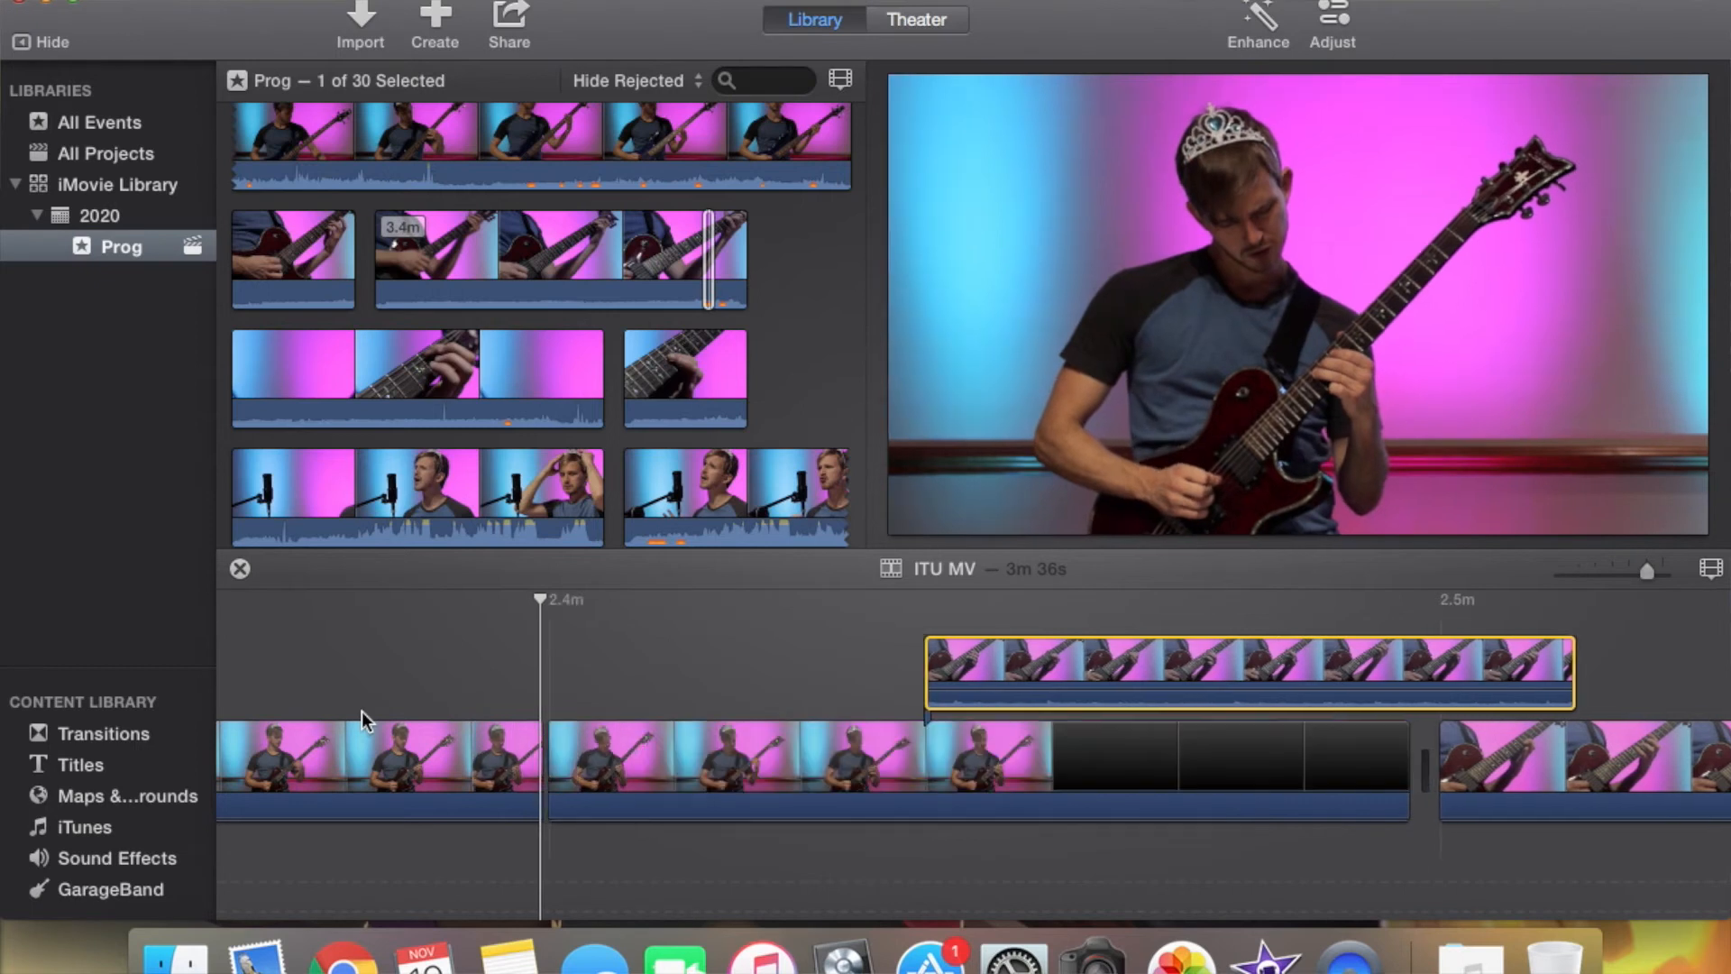
drag(983, 658, 637, 652)
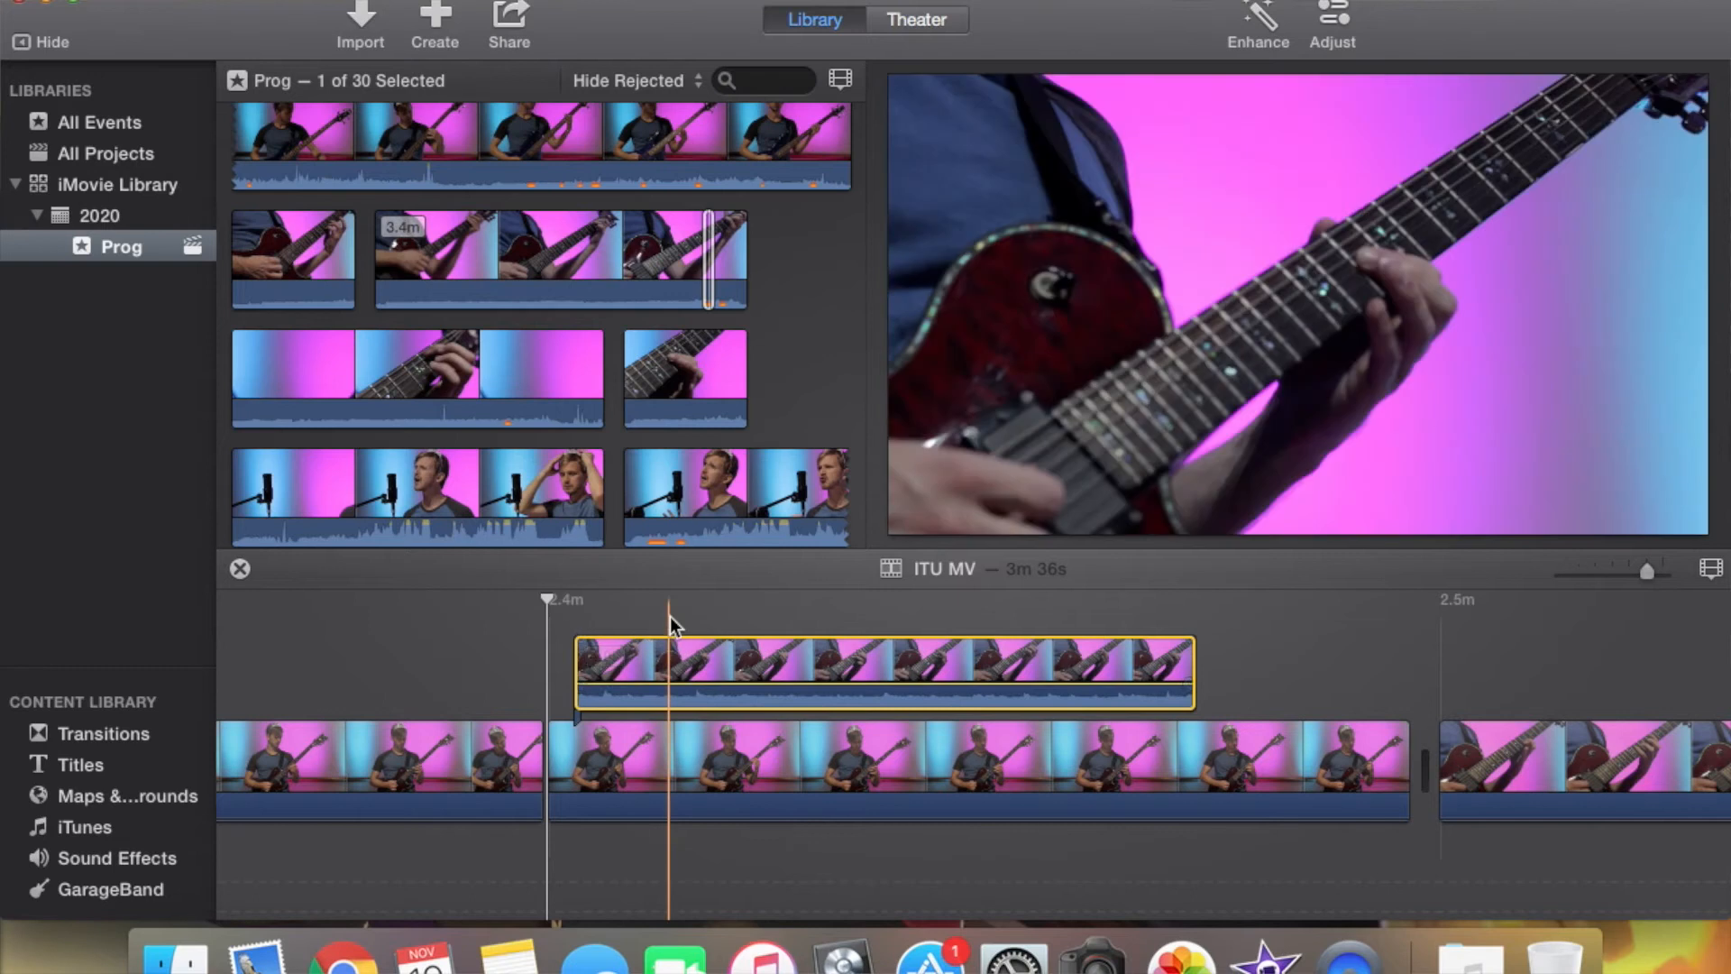
Play the close-up guitar cutaway to find the phrase's start, split it 2.0 s in, and delete the opening part
scroll(674, 721, down, 4)
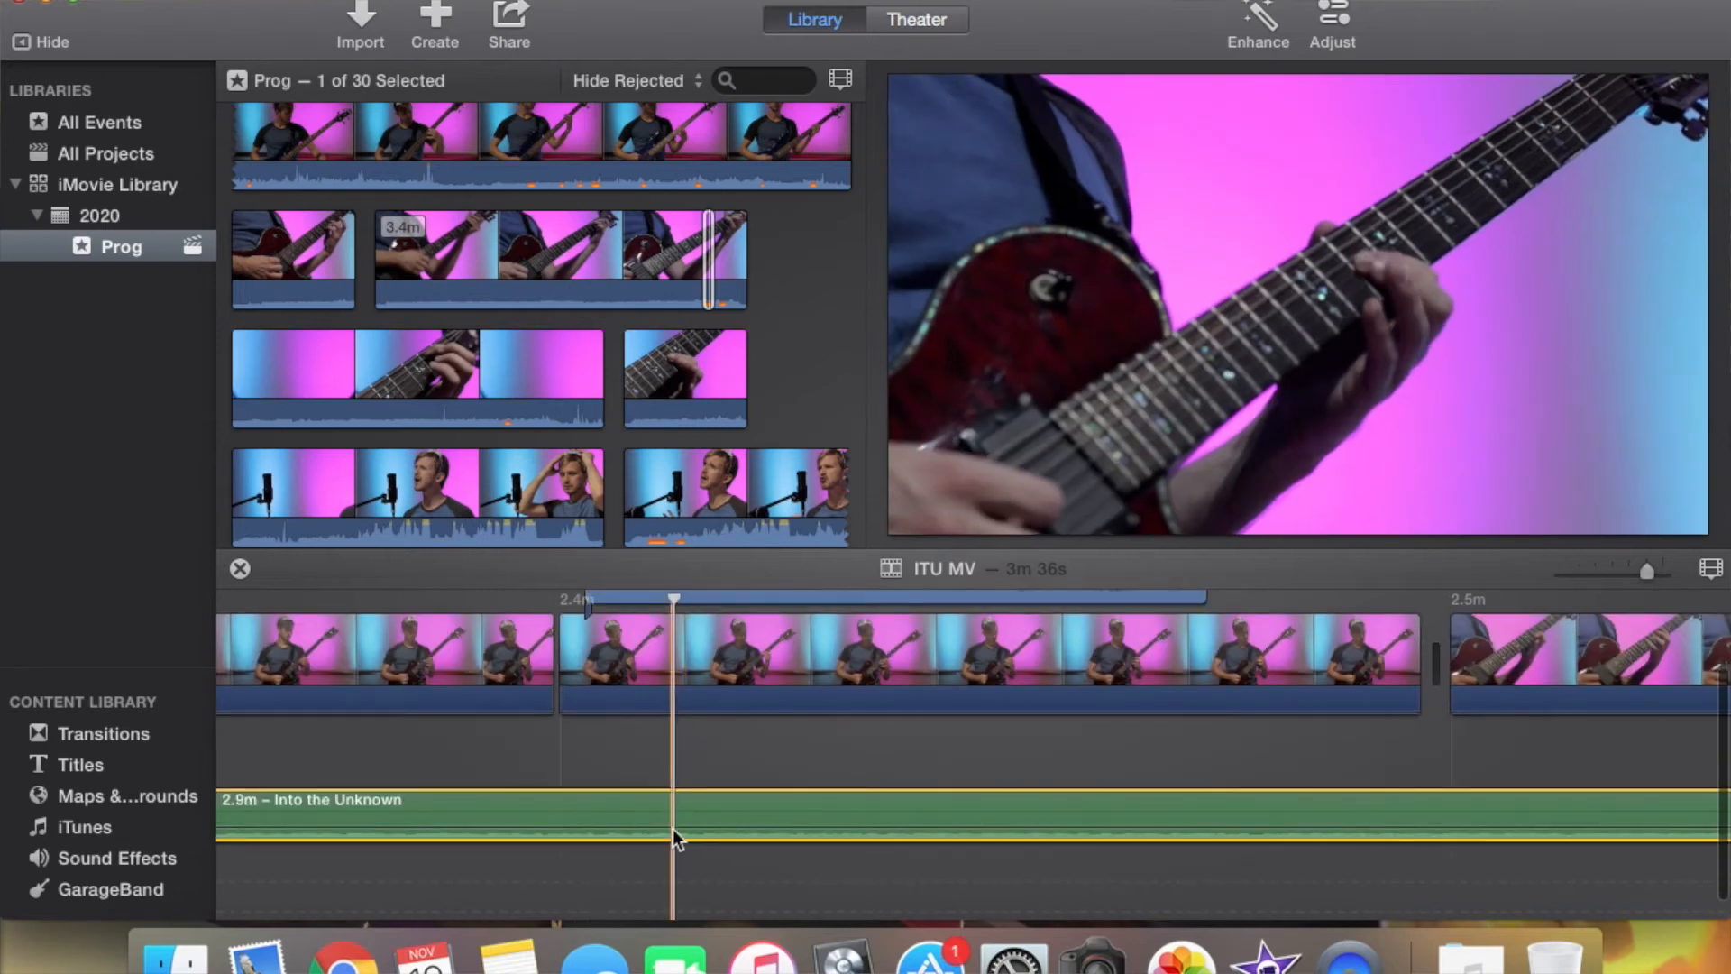
click(673, 825)
scroll(650, 776, up, 3)
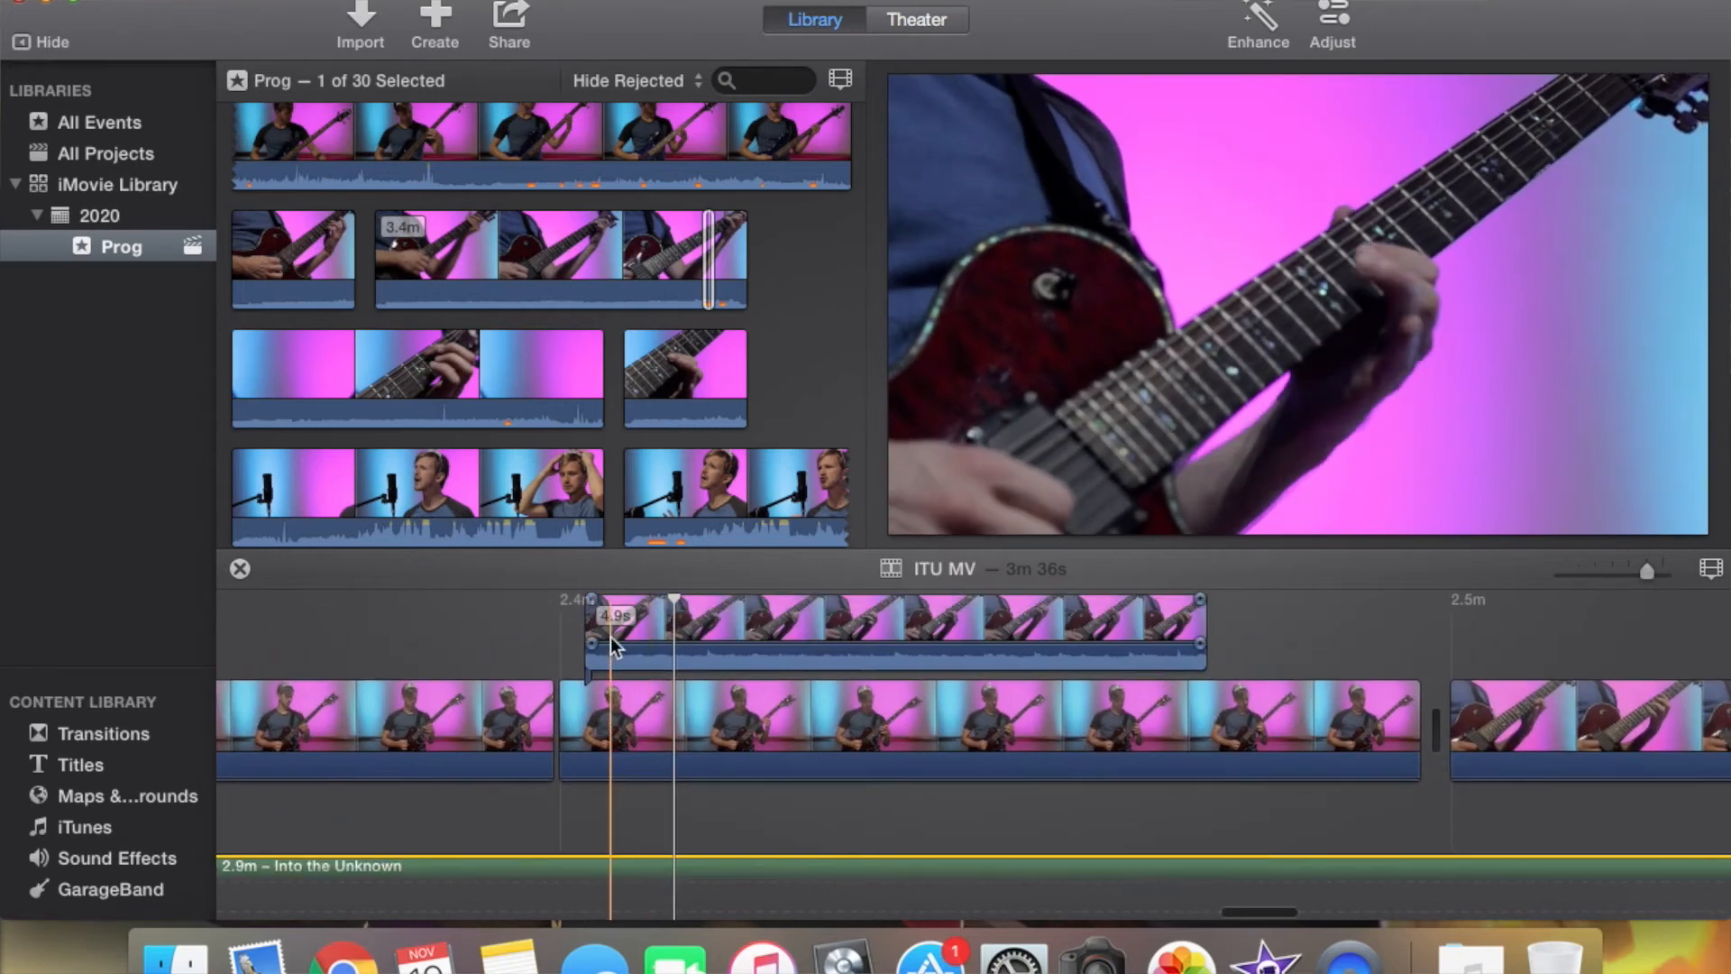
key(space)
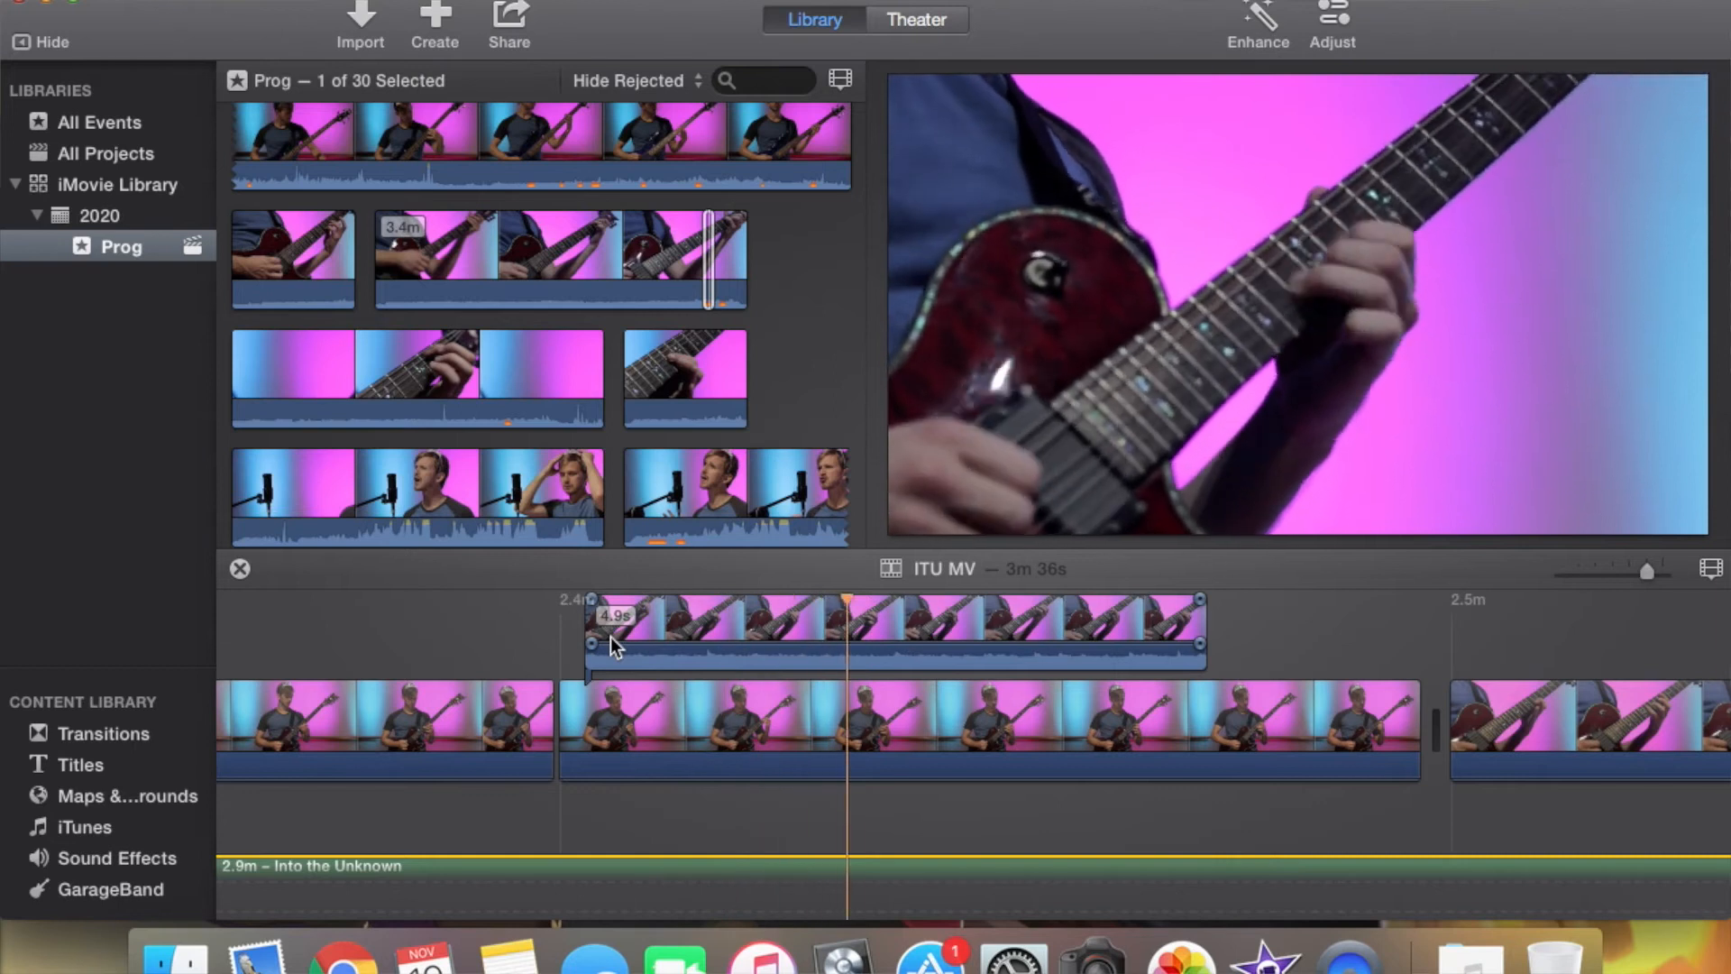
key(space)
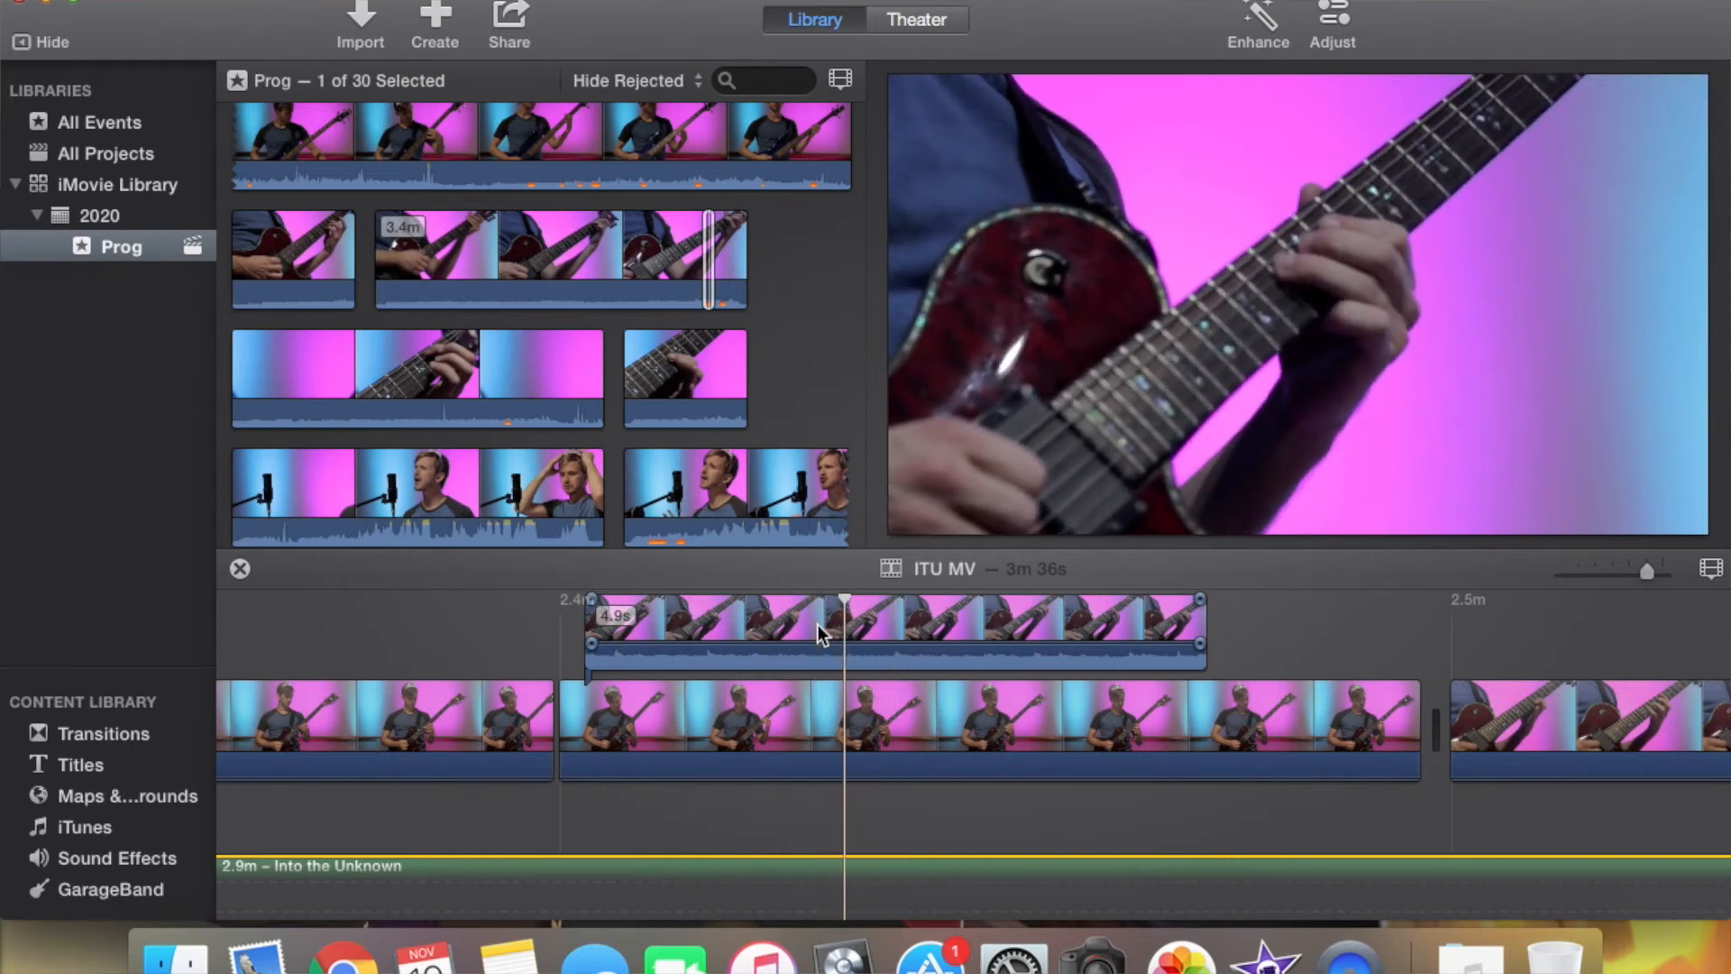
click(835, 624)
key(super+b)
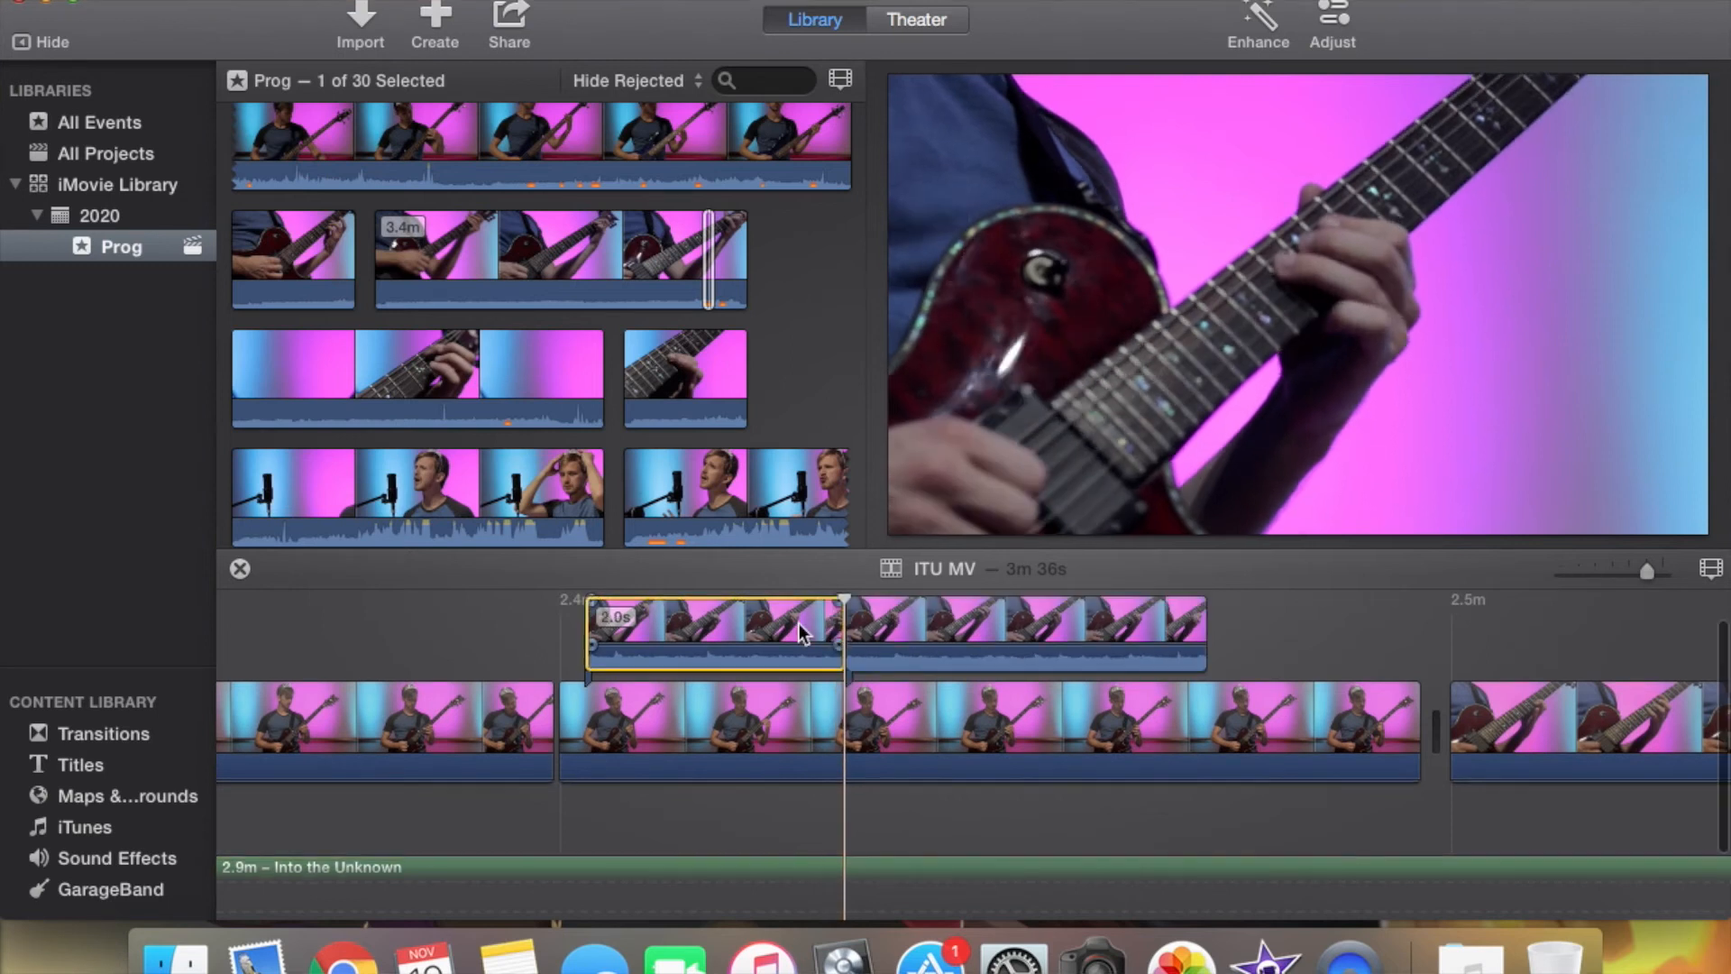
key(BackSpace)
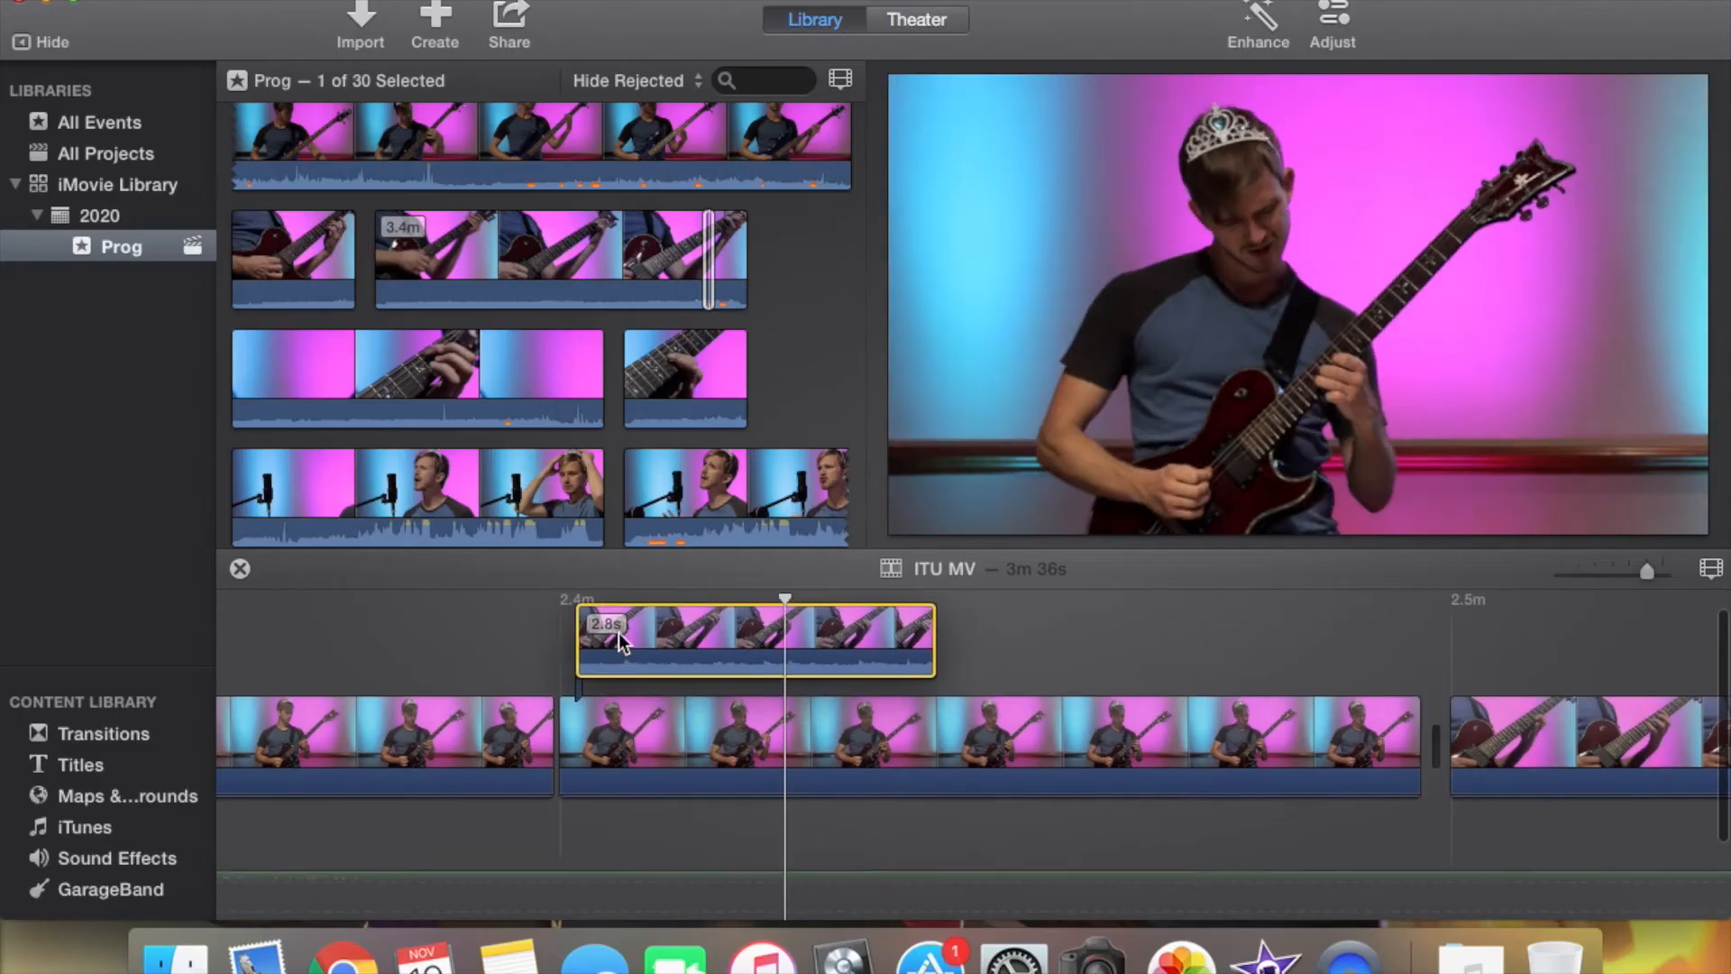
Move the 2.8 s close-up cutaway to start at the wide guitar clip's cut and play it with the song at 16% volume
drag(619, 632, 610, 636)
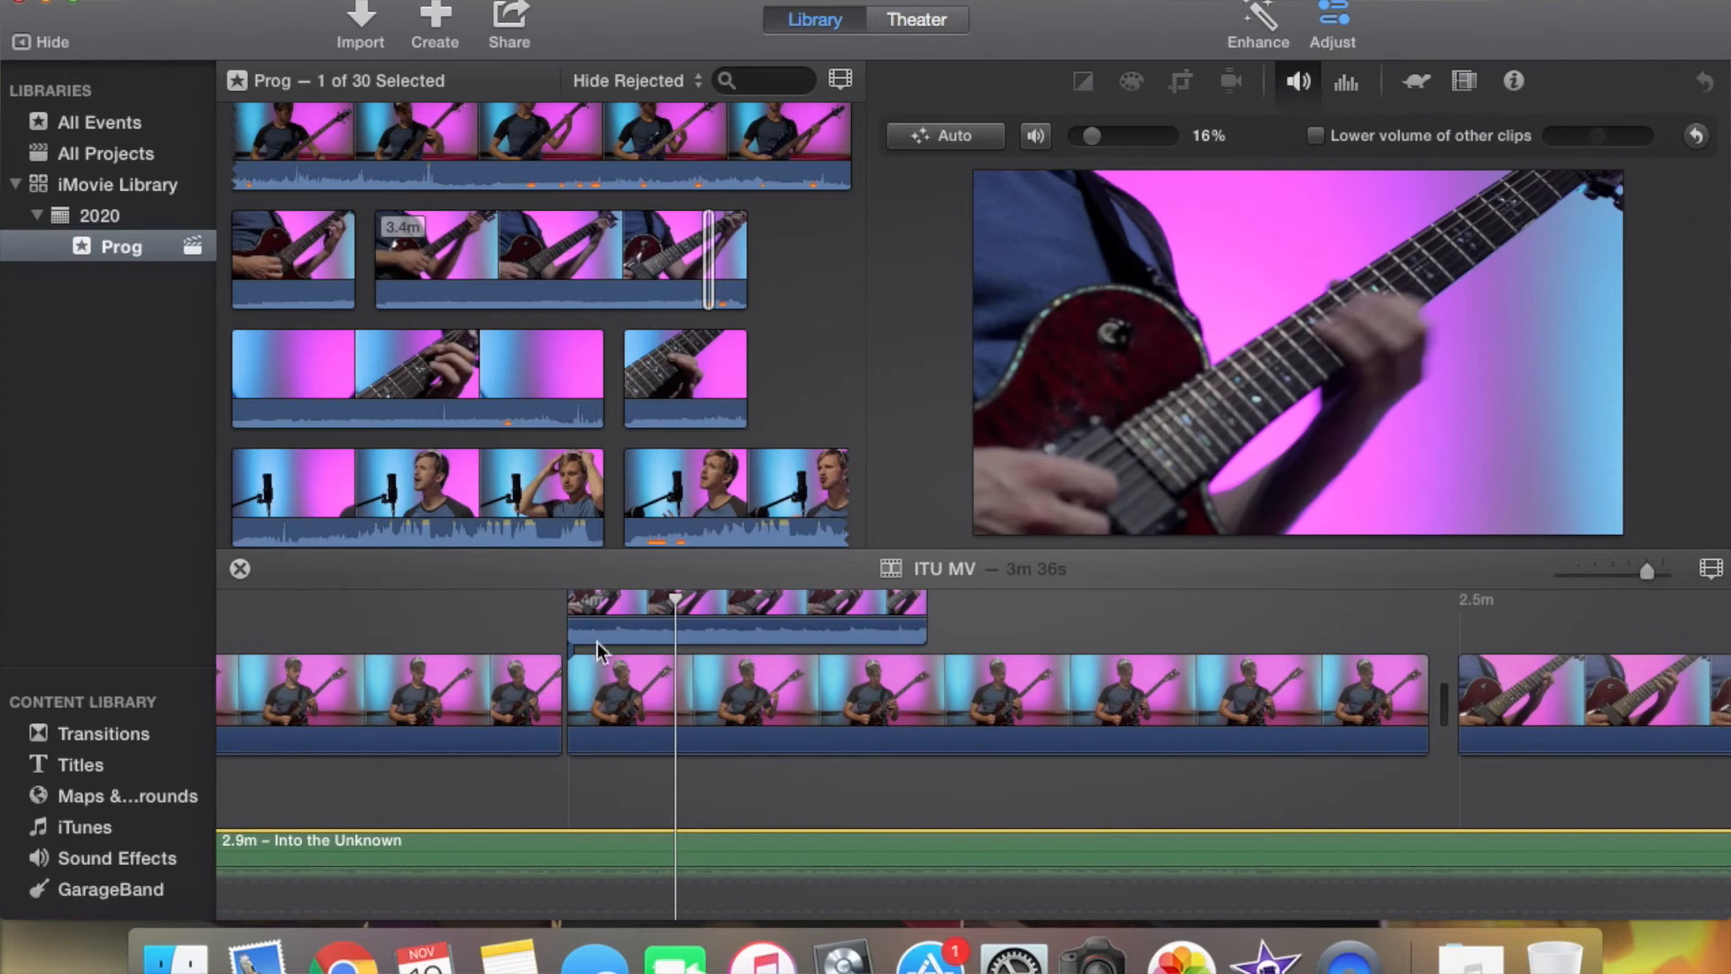
key(space)
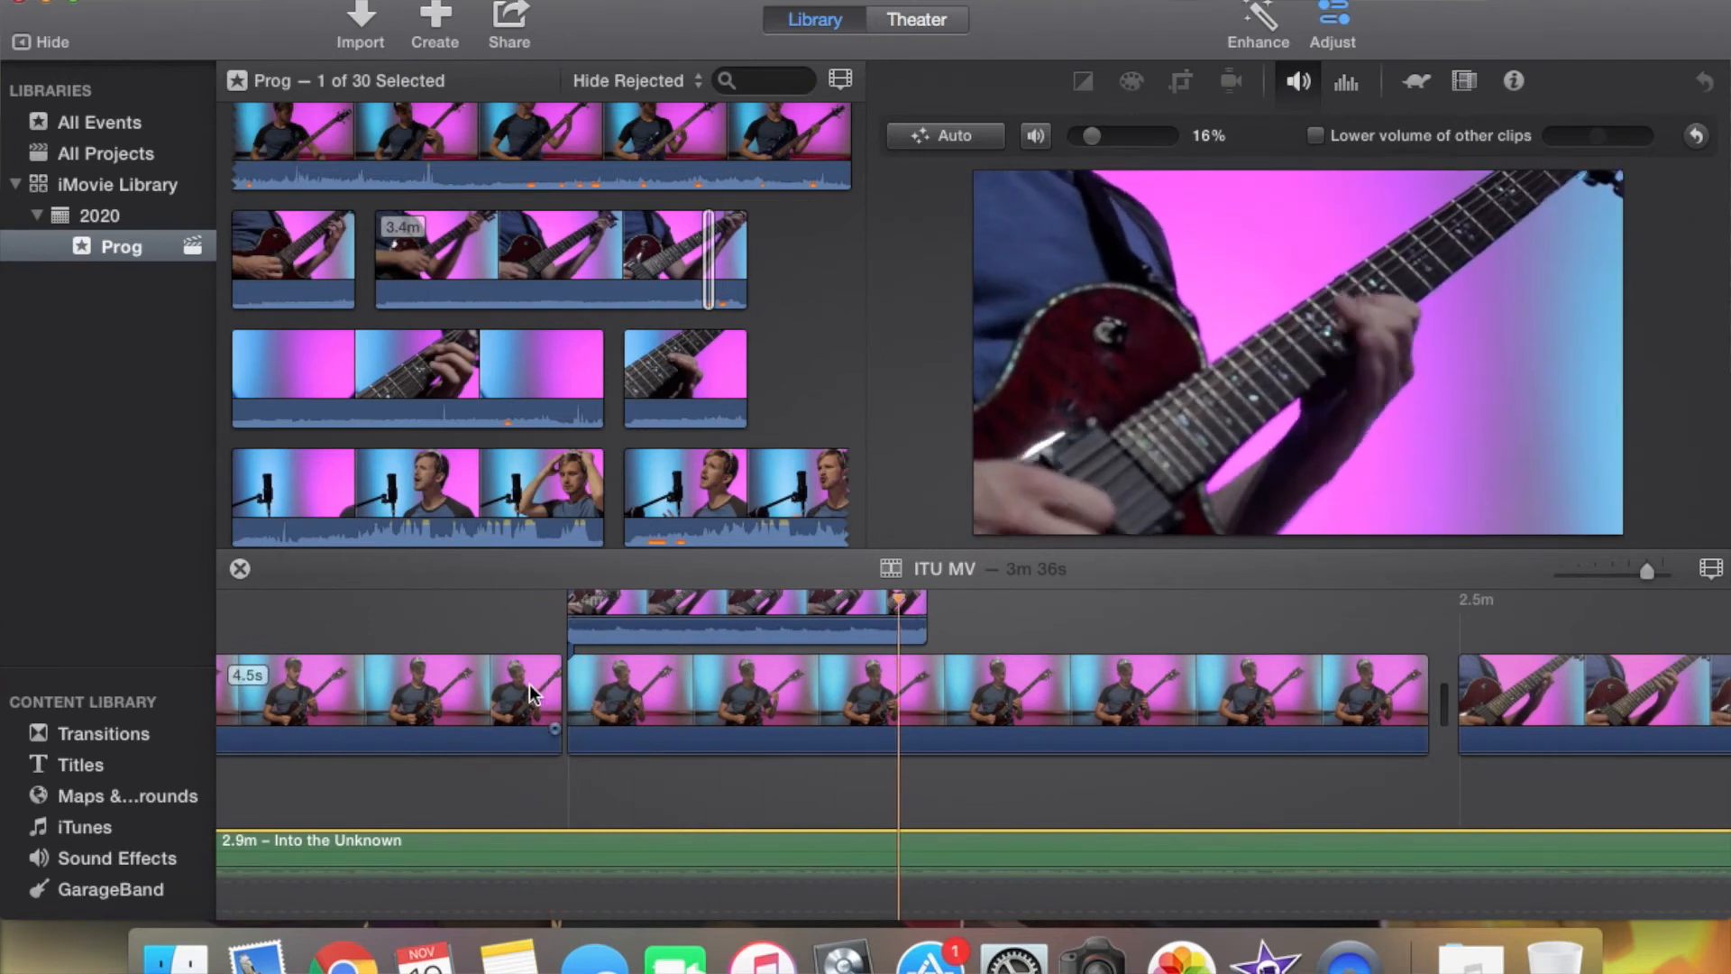
key(space)
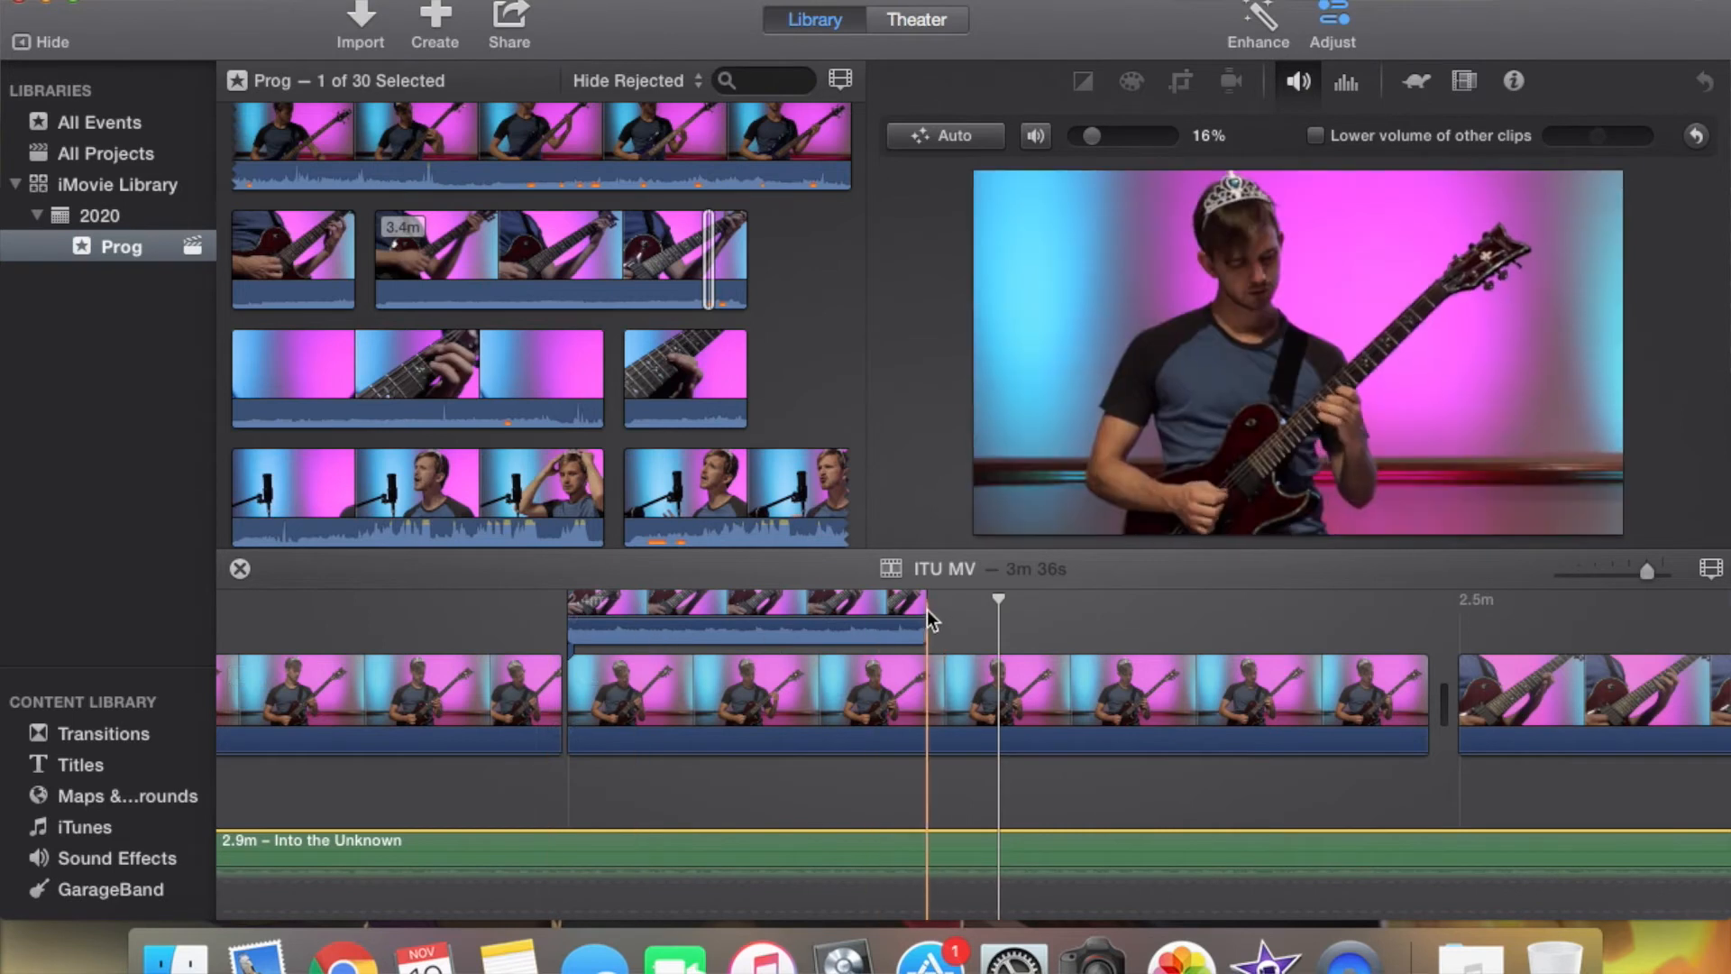
Extend the close-up cutaway's end to 3.0 s, lower its volume to 0%, and play the switch from the wide shot
drag(921, 600, 945, 632)
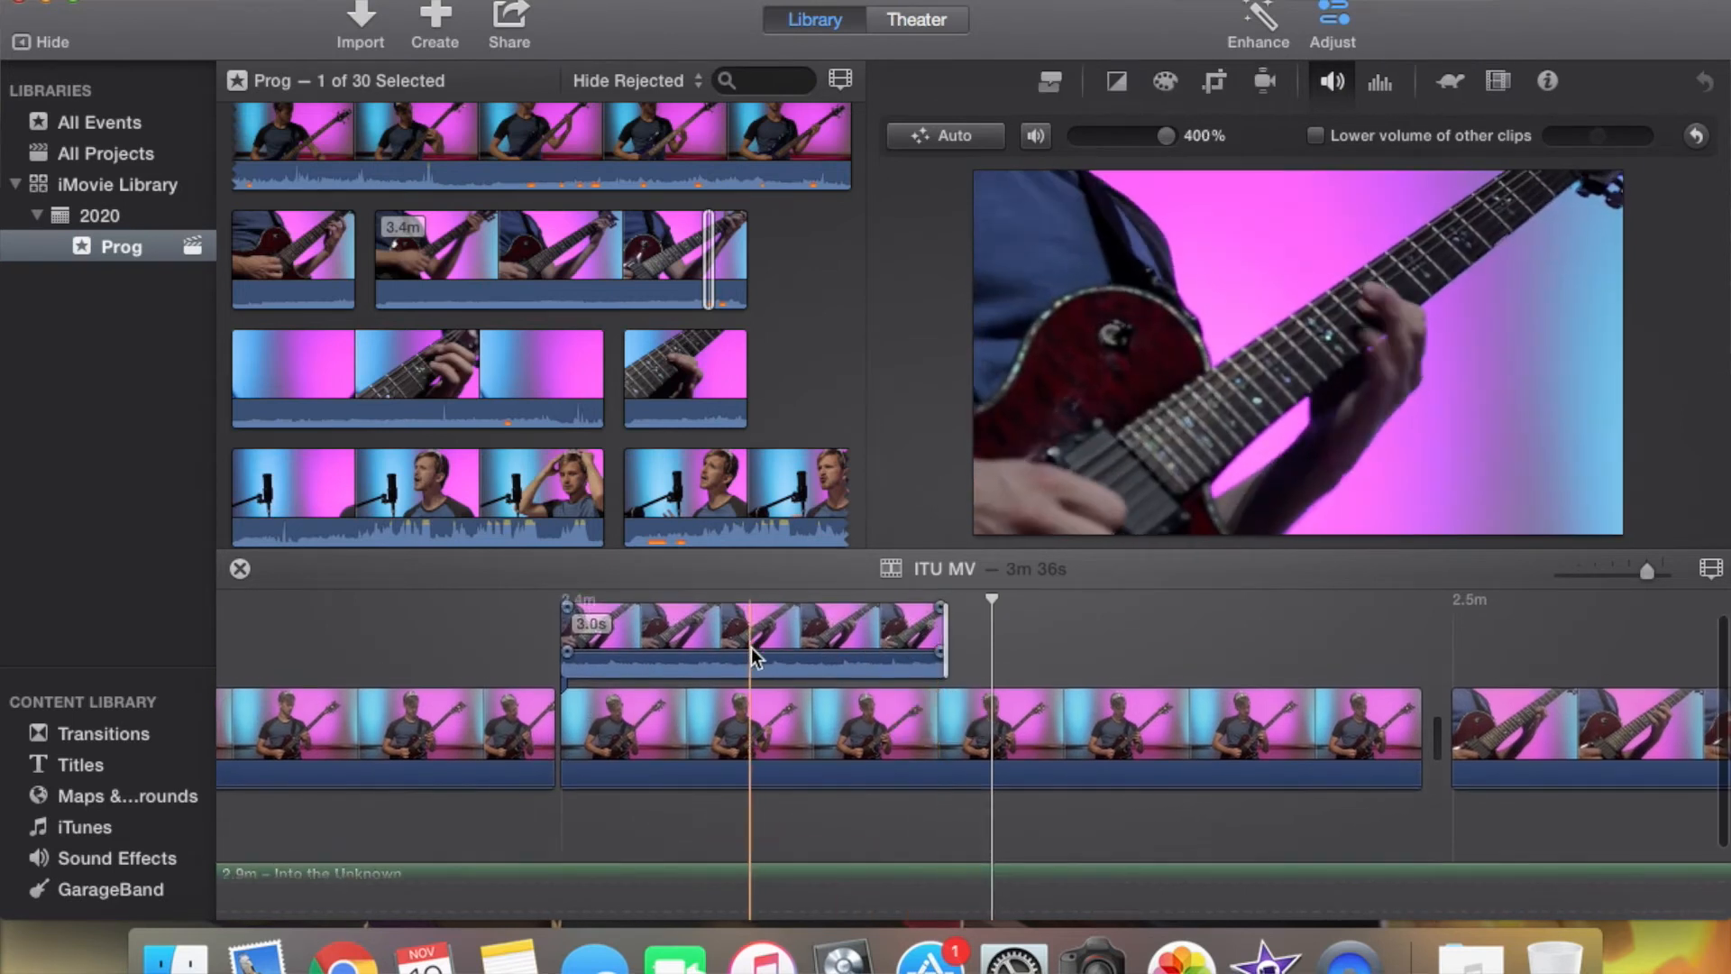
drag(754, 652, 754, 748)
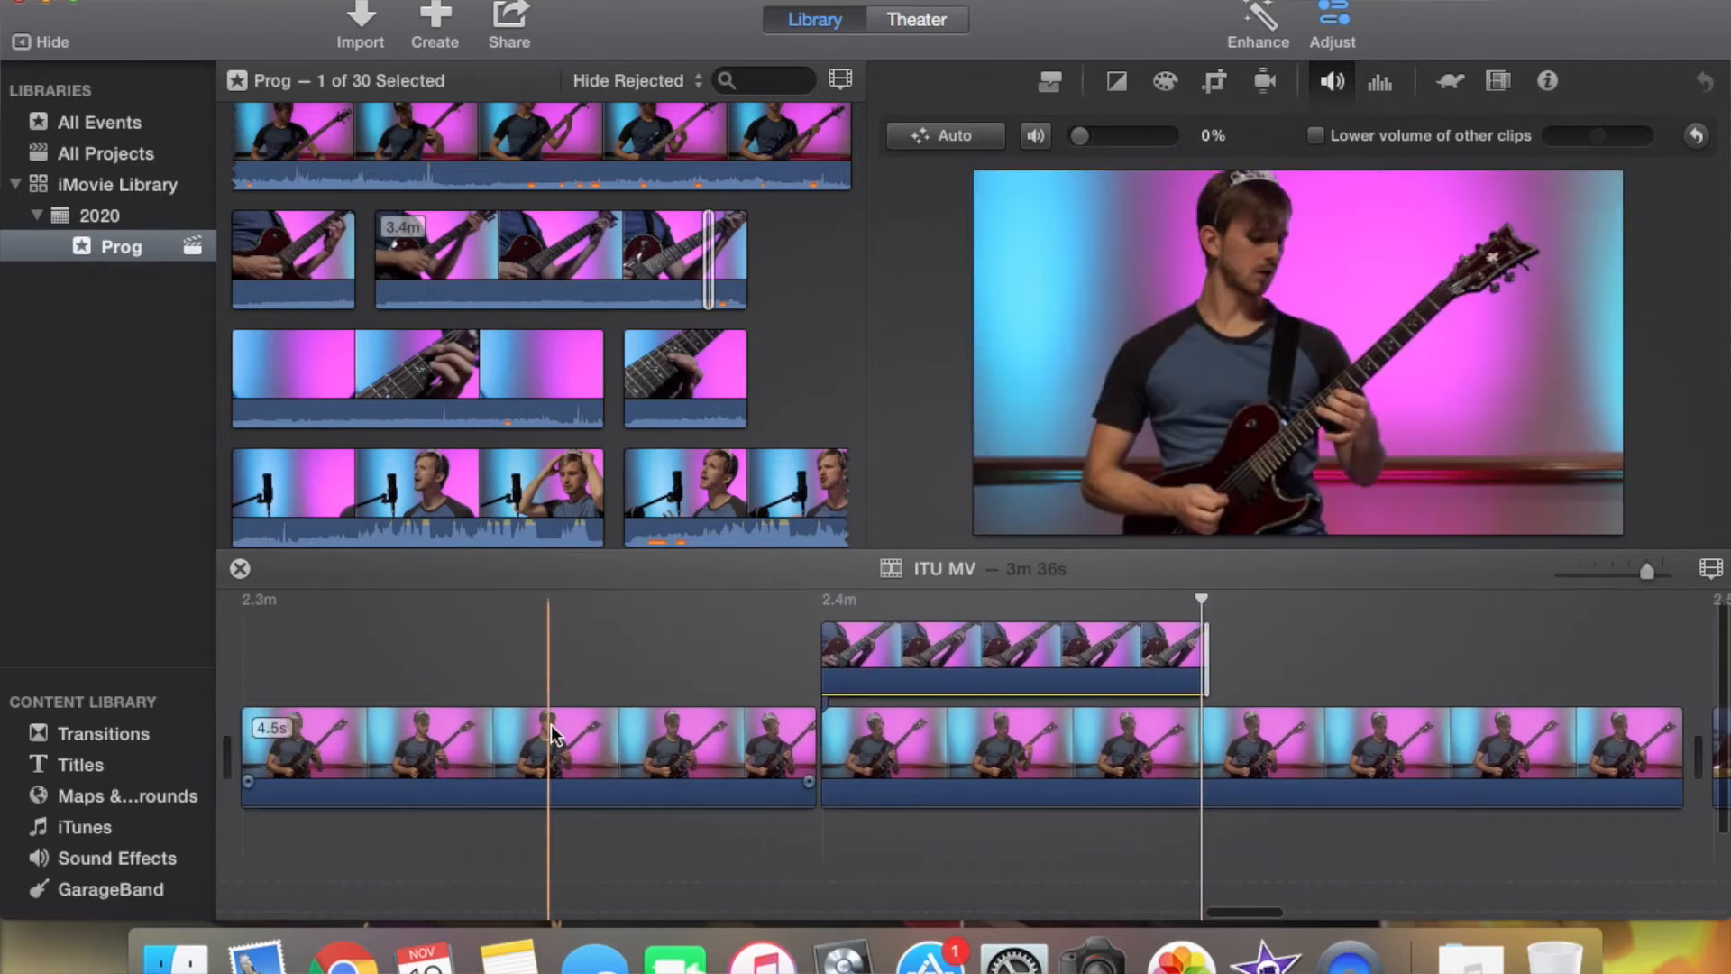
key(space)
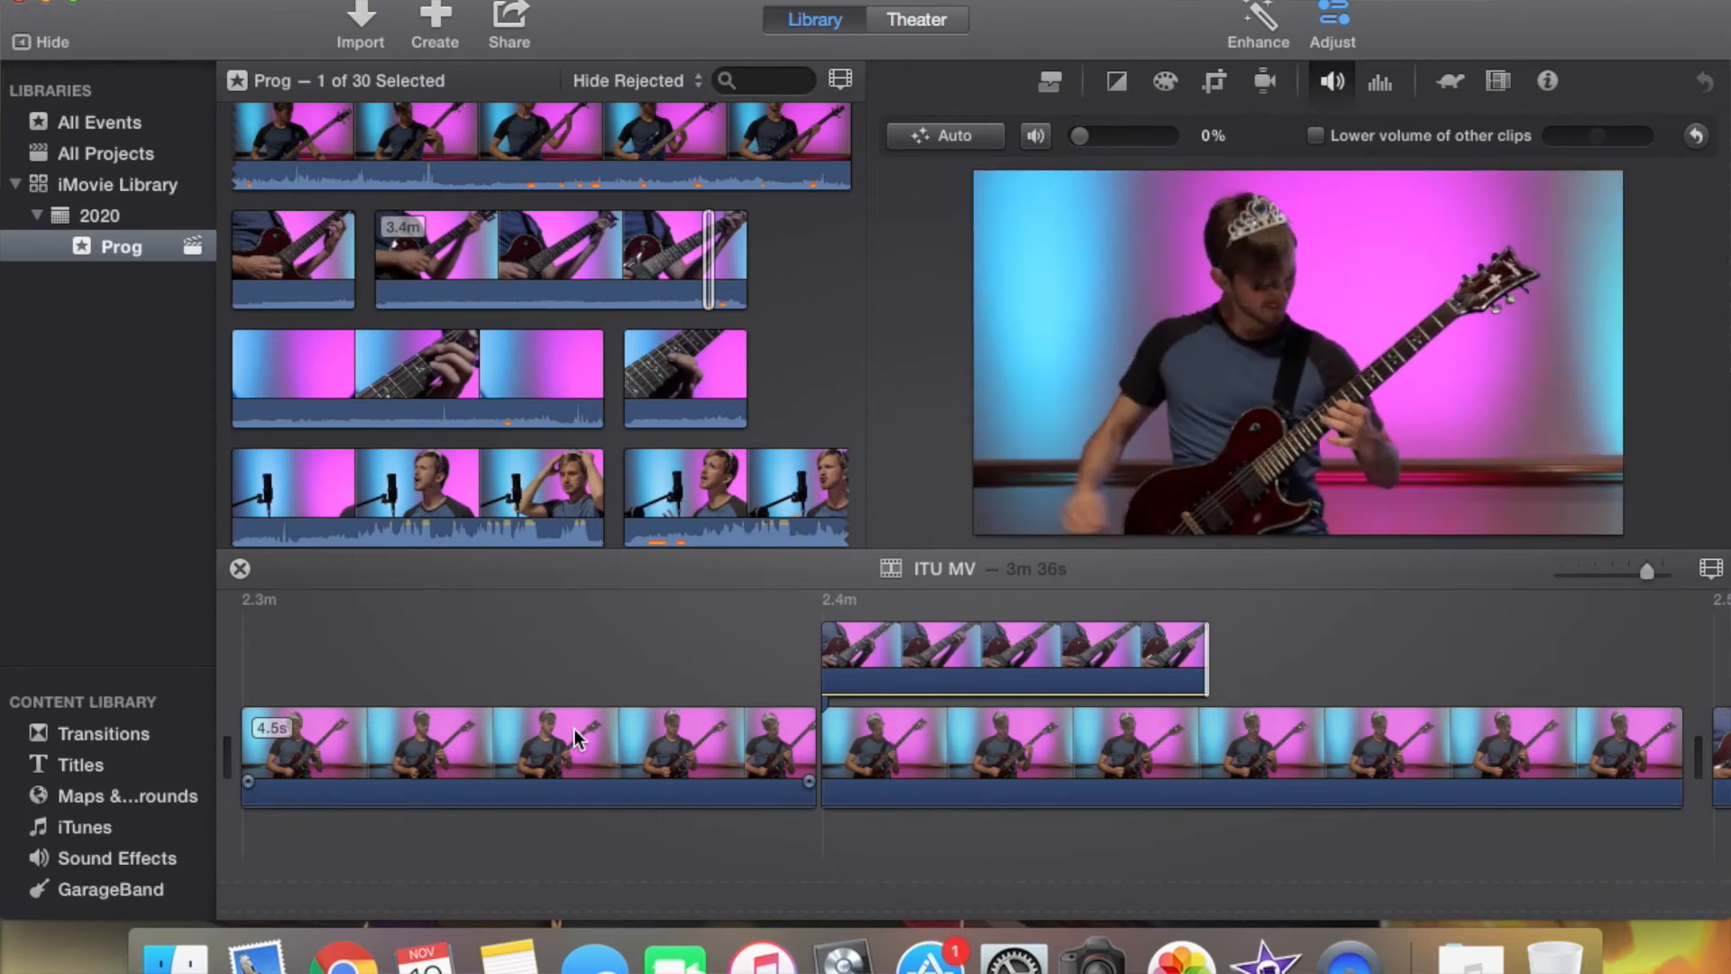
key(space)
Split the guitar footage near 2.4 min two frames past the chosen point and adjust the neighbouring piece
scroll(388, 734, left, 2)
click(732, 721)
key(Right)
key(Right)
key(cmd+b)
drag(463, 665, 394, 747)
click(959, 758)
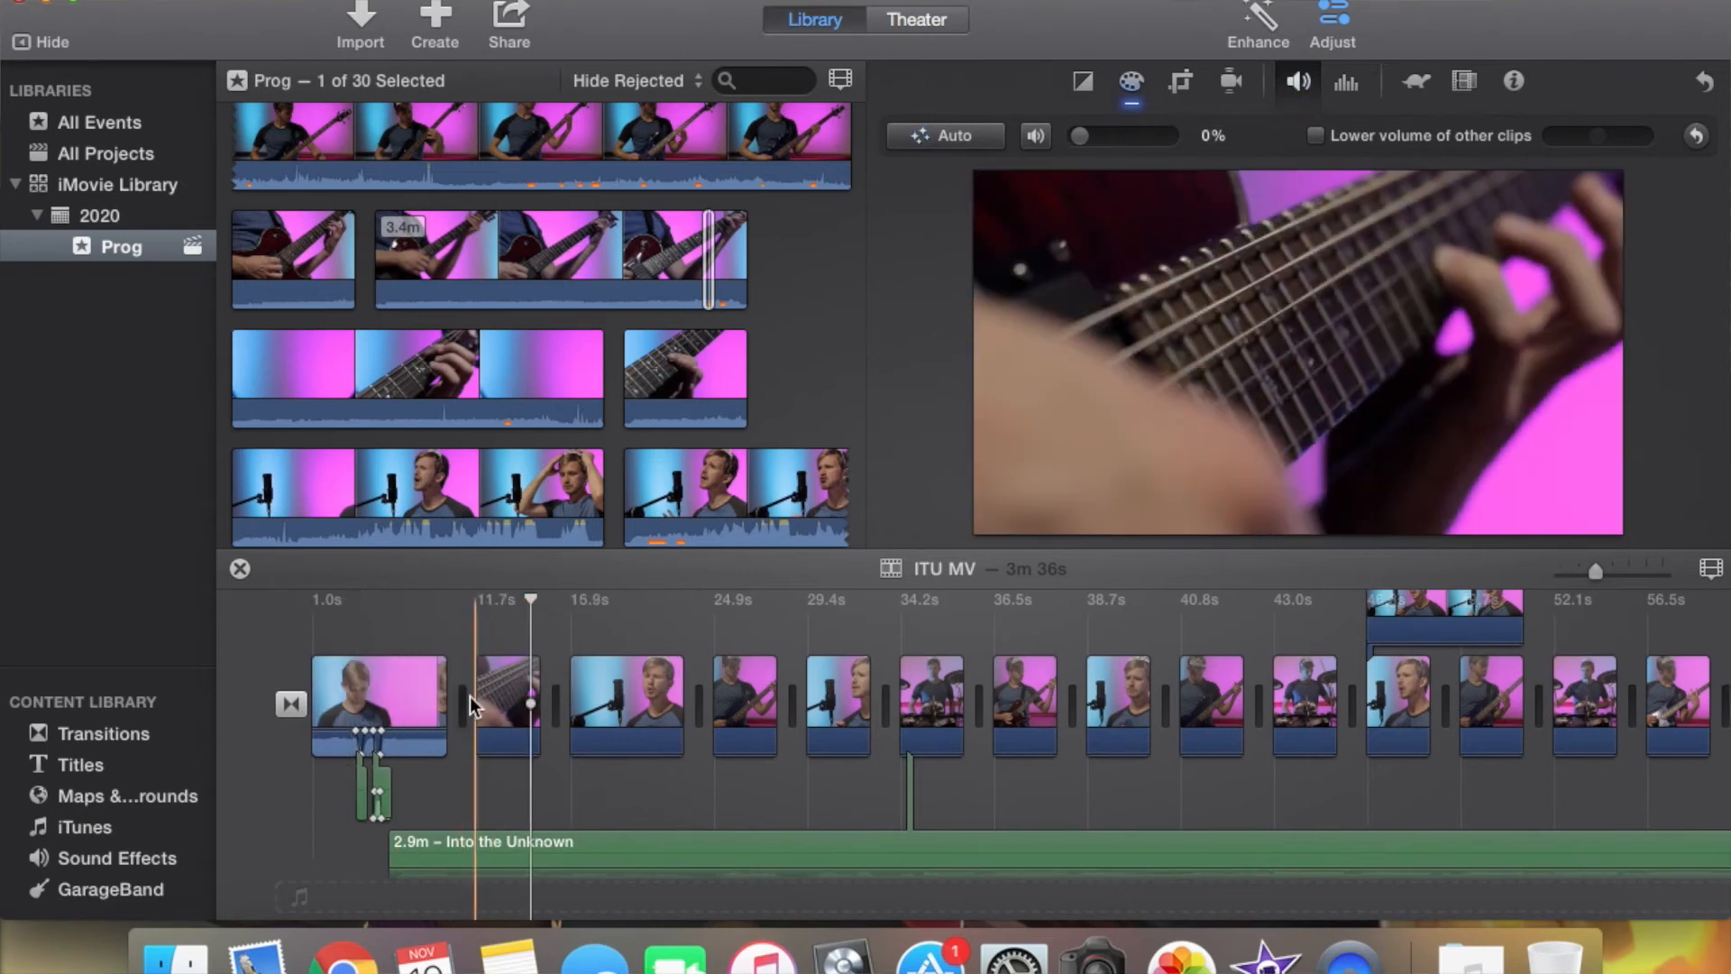
Play the video's opening and add a Cross Blur transition between the opening clip and the close-up guitar clip
key(space)
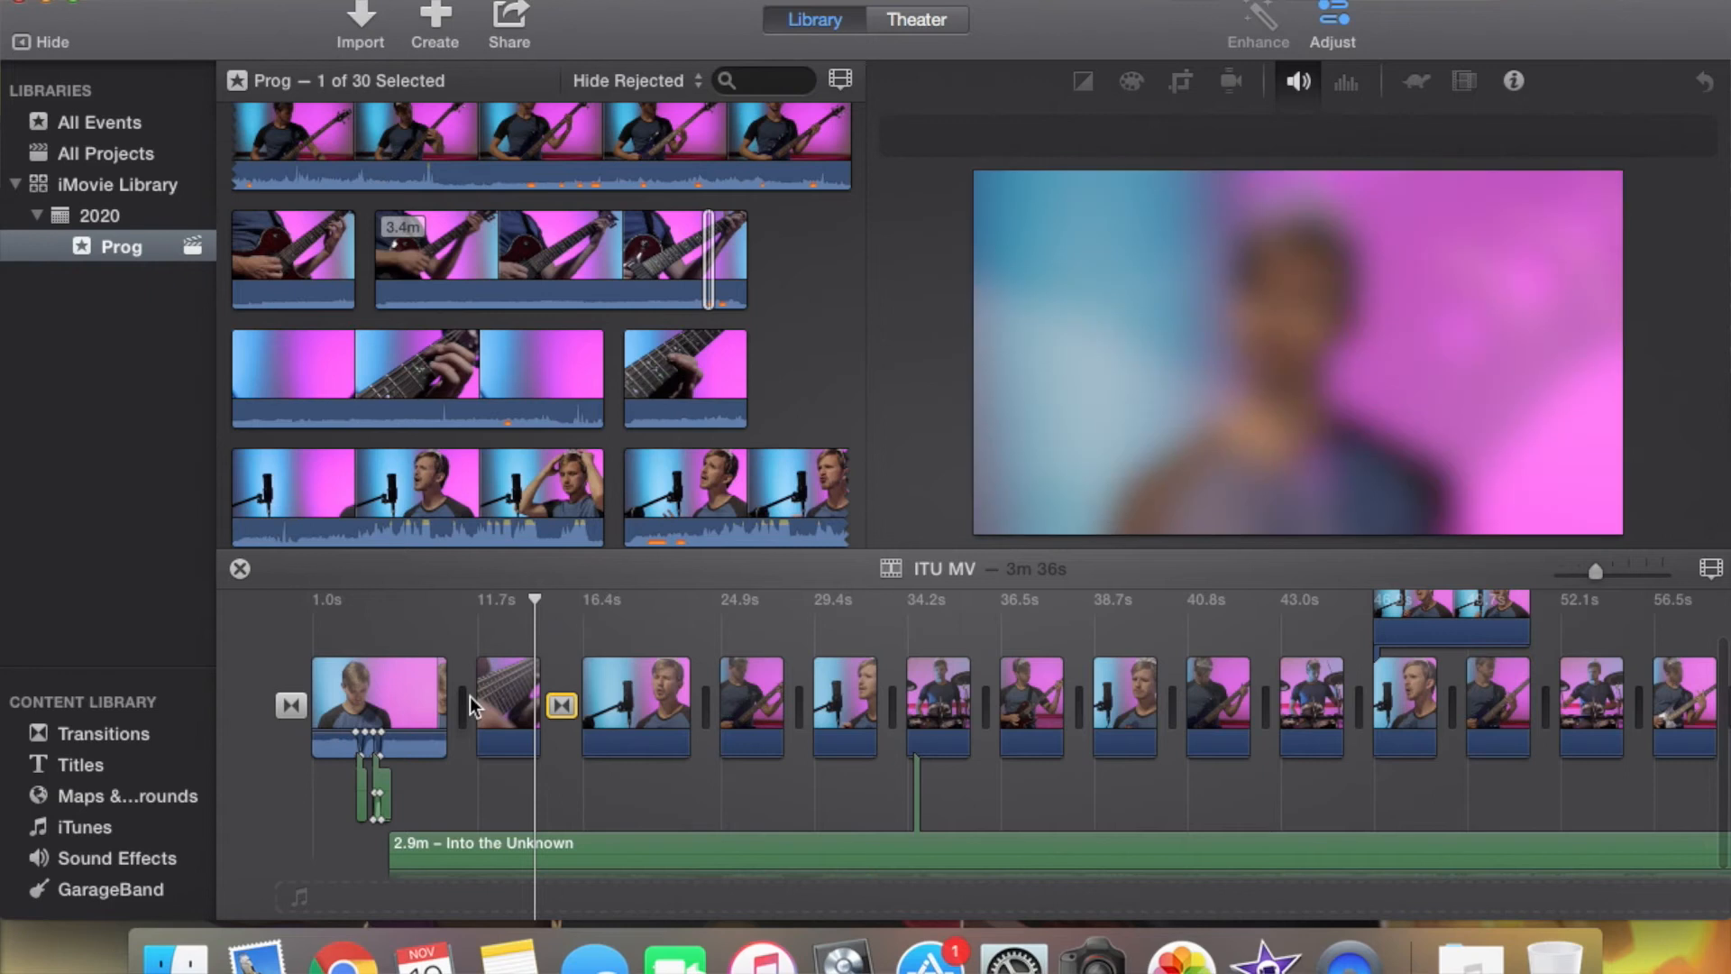
key(super+t)
click(110, 735)
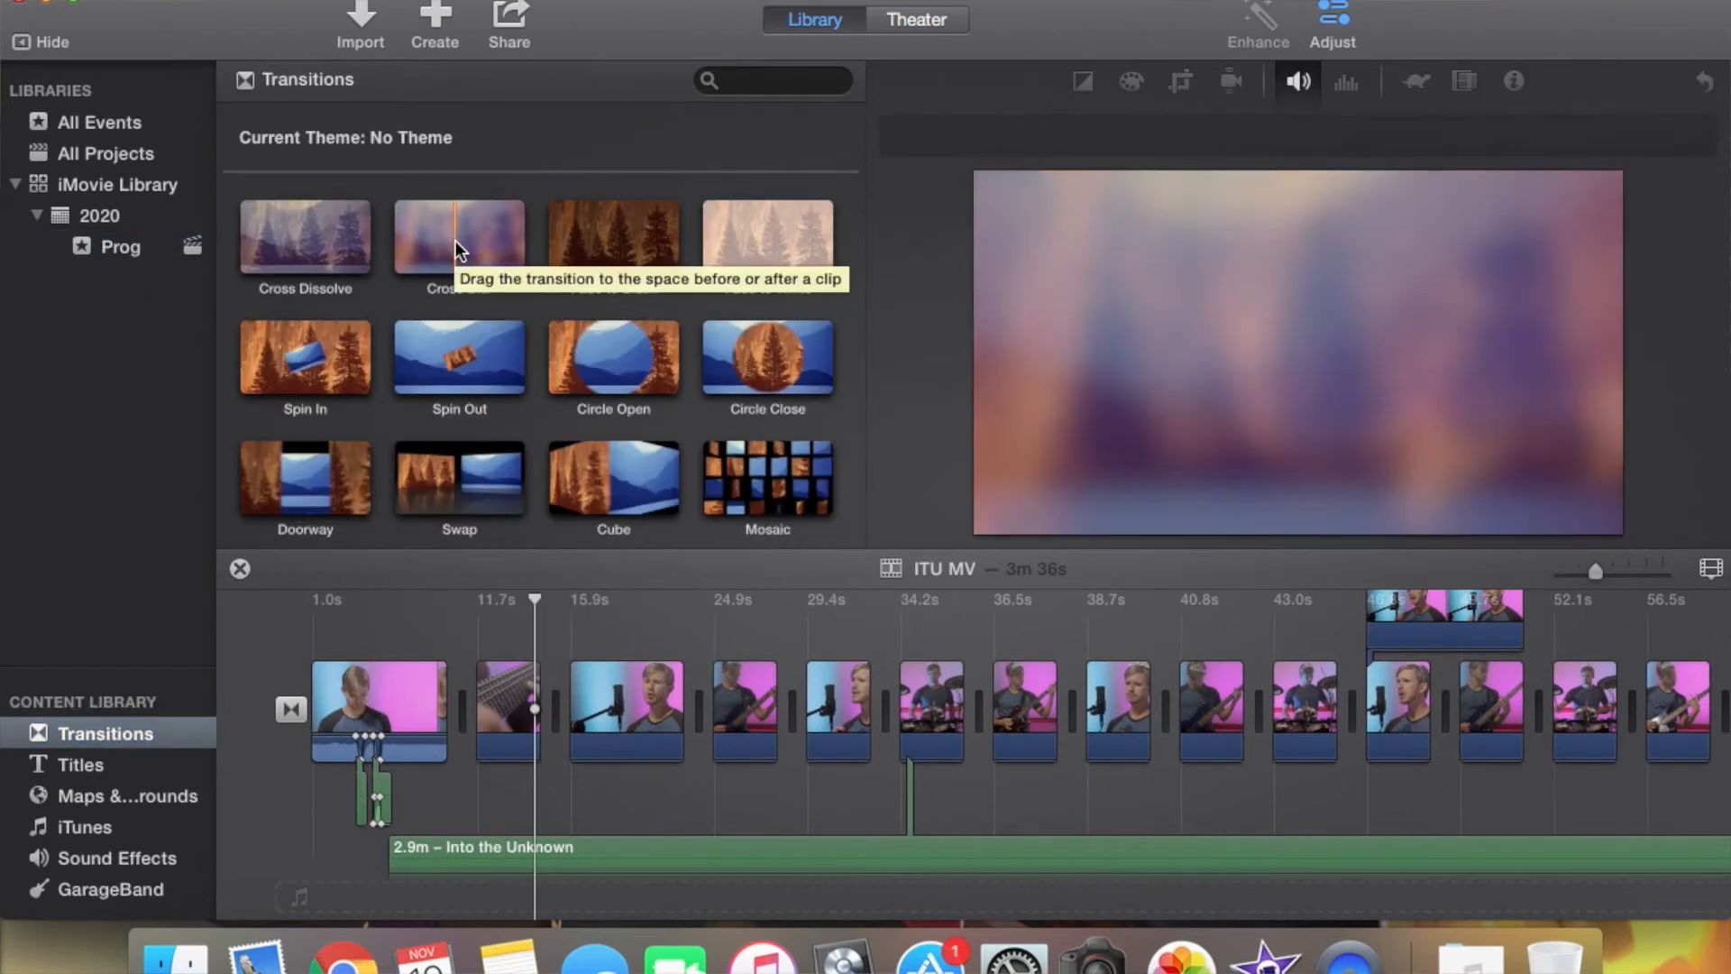
drag(452, 240, 458, 685)
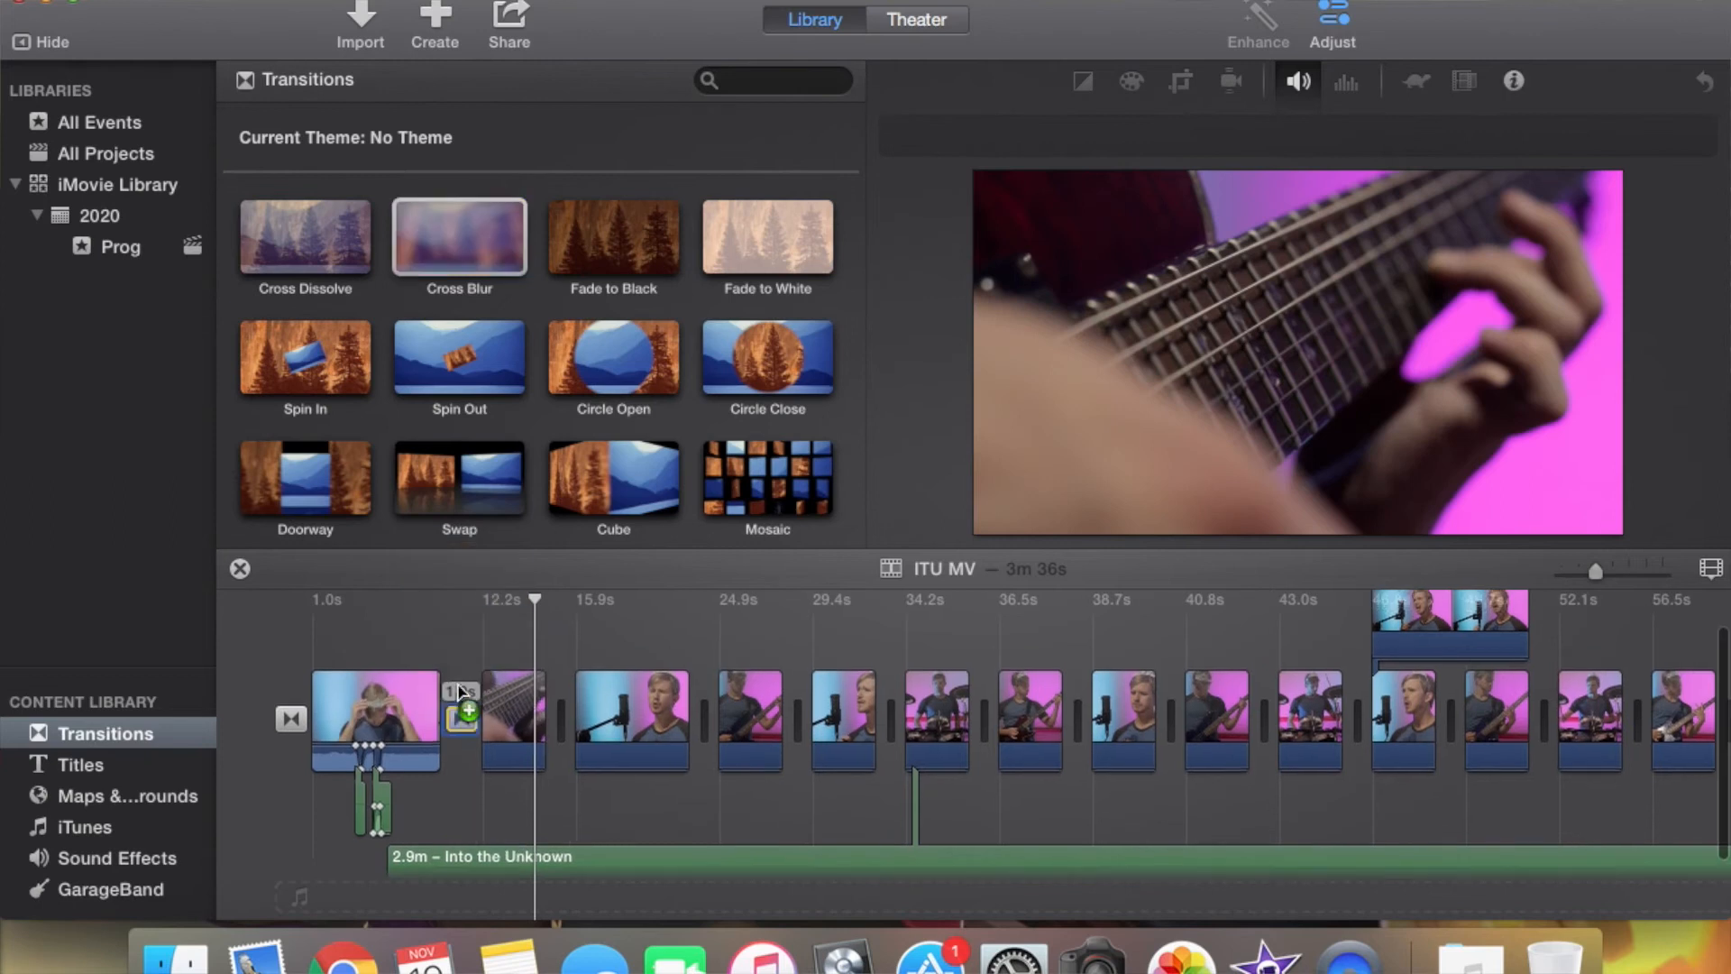
Lengthen the Cross Blur transition between the opening clip and the close-up guitar clip and play it back
double_click(461, 721)
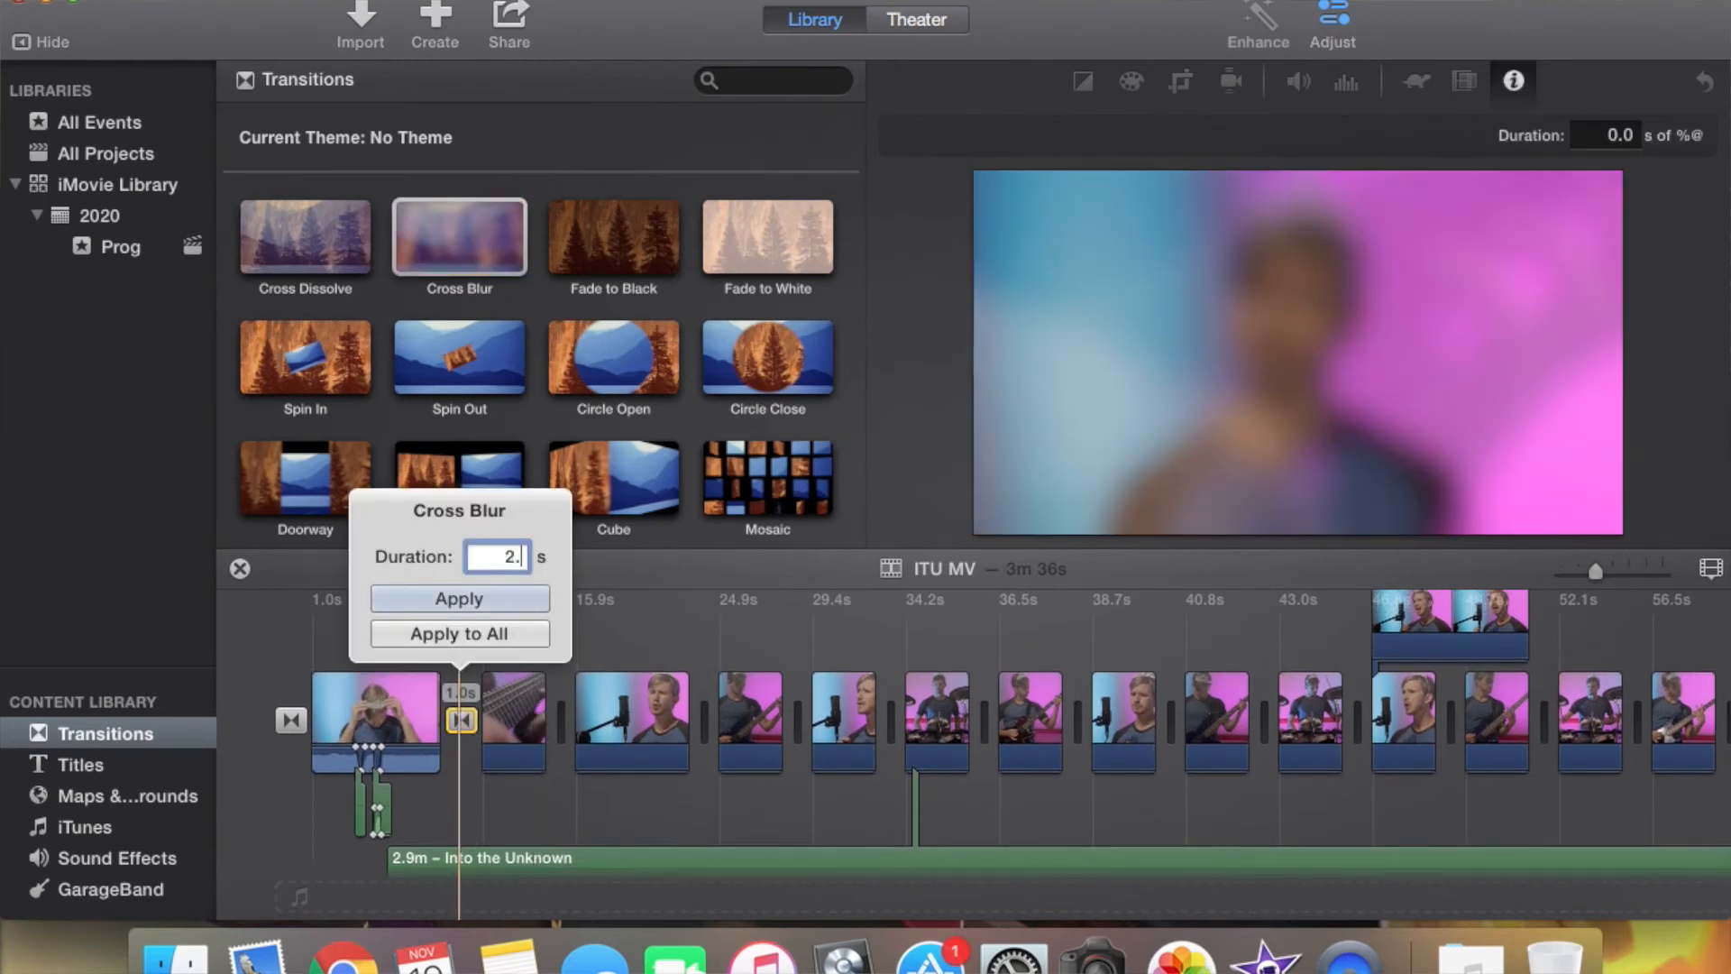
key(Return)
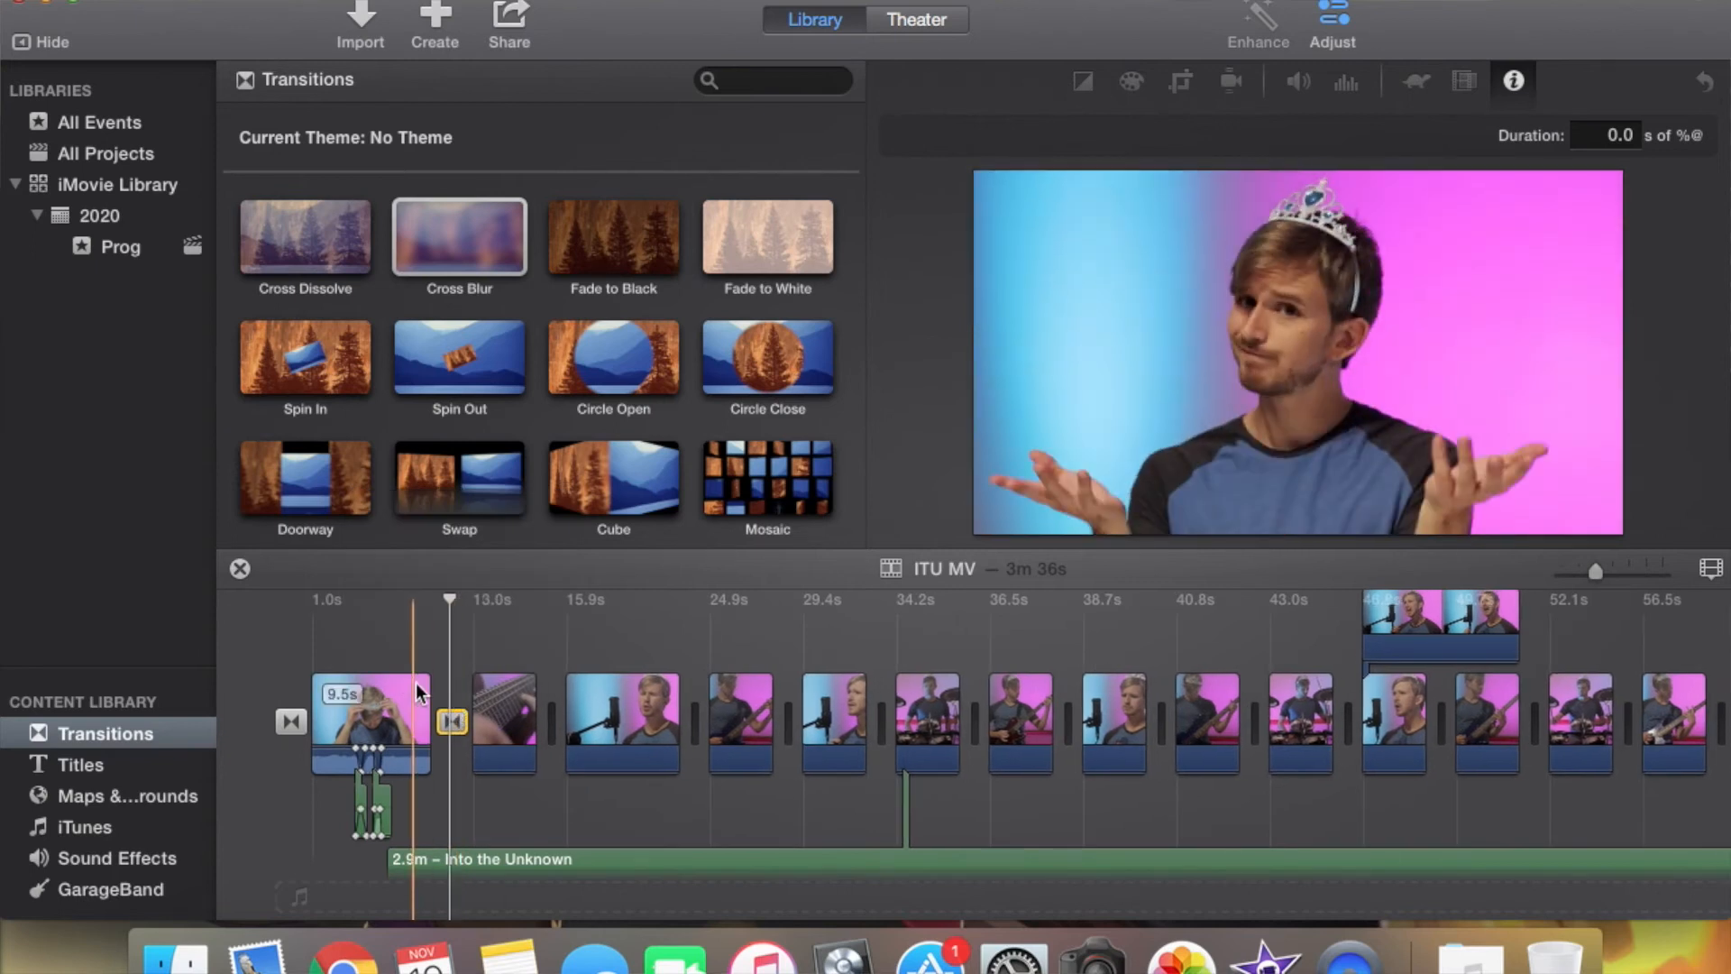
key(space)
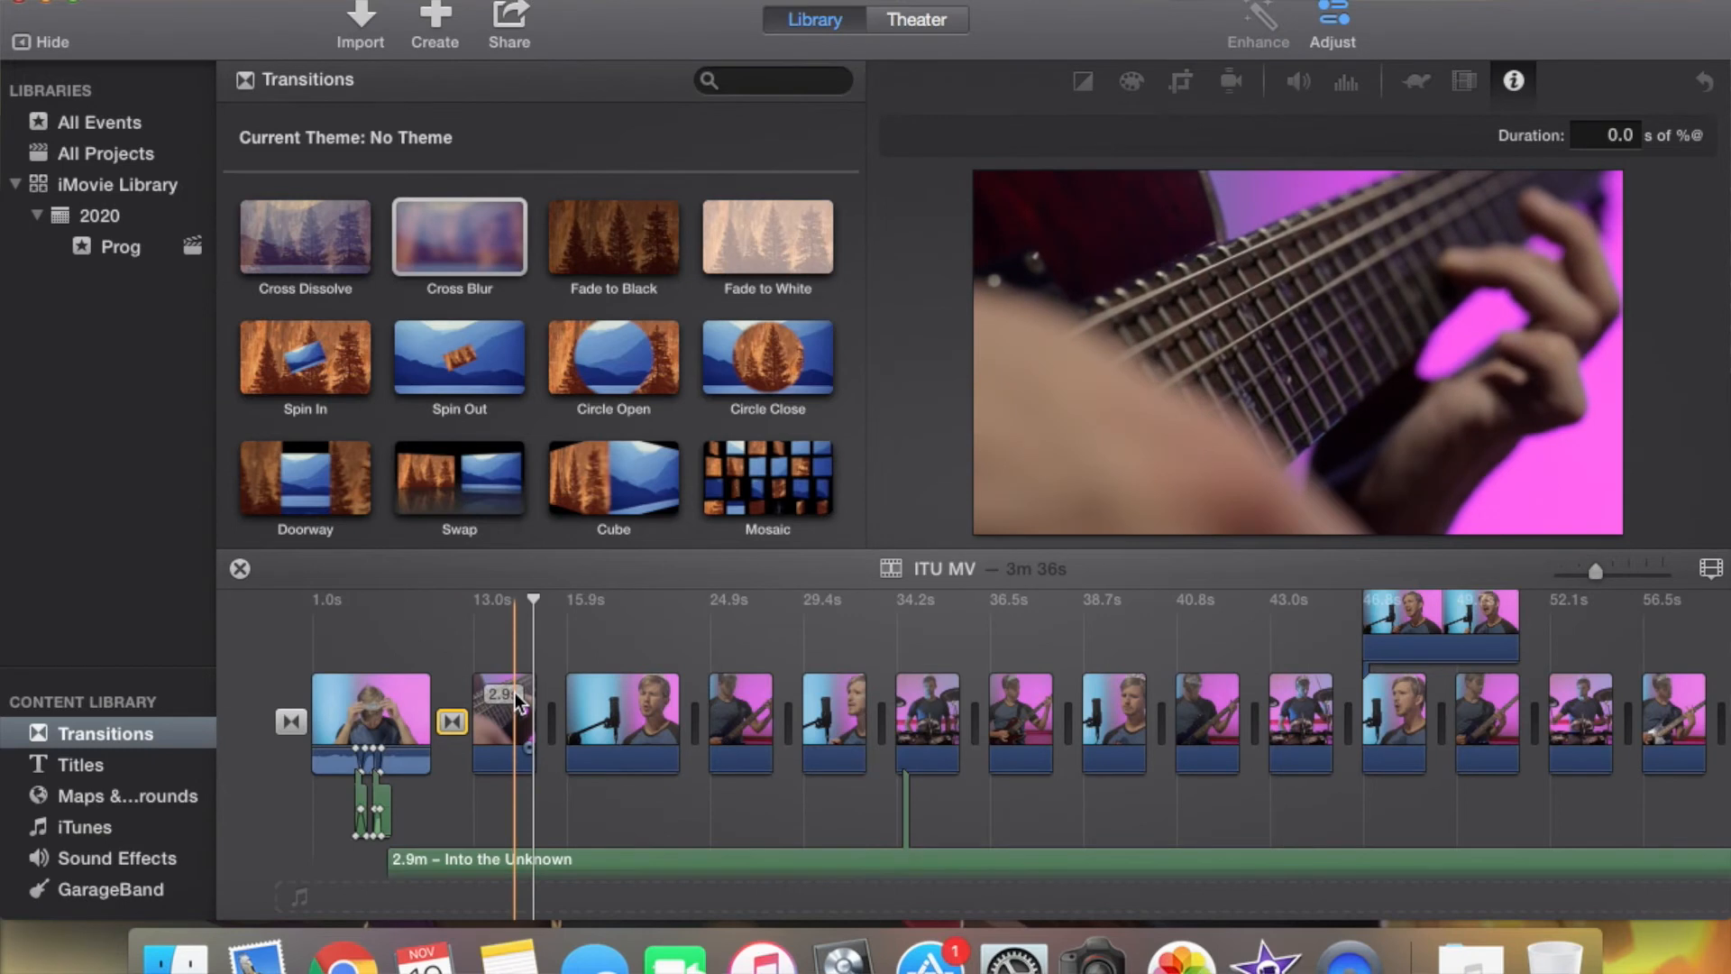
Add a Cross Blur transition between the close-up guitar clip and the vocal clip, and play the video's ending from about 2.7 min
drag(467, 285, 550, 694)
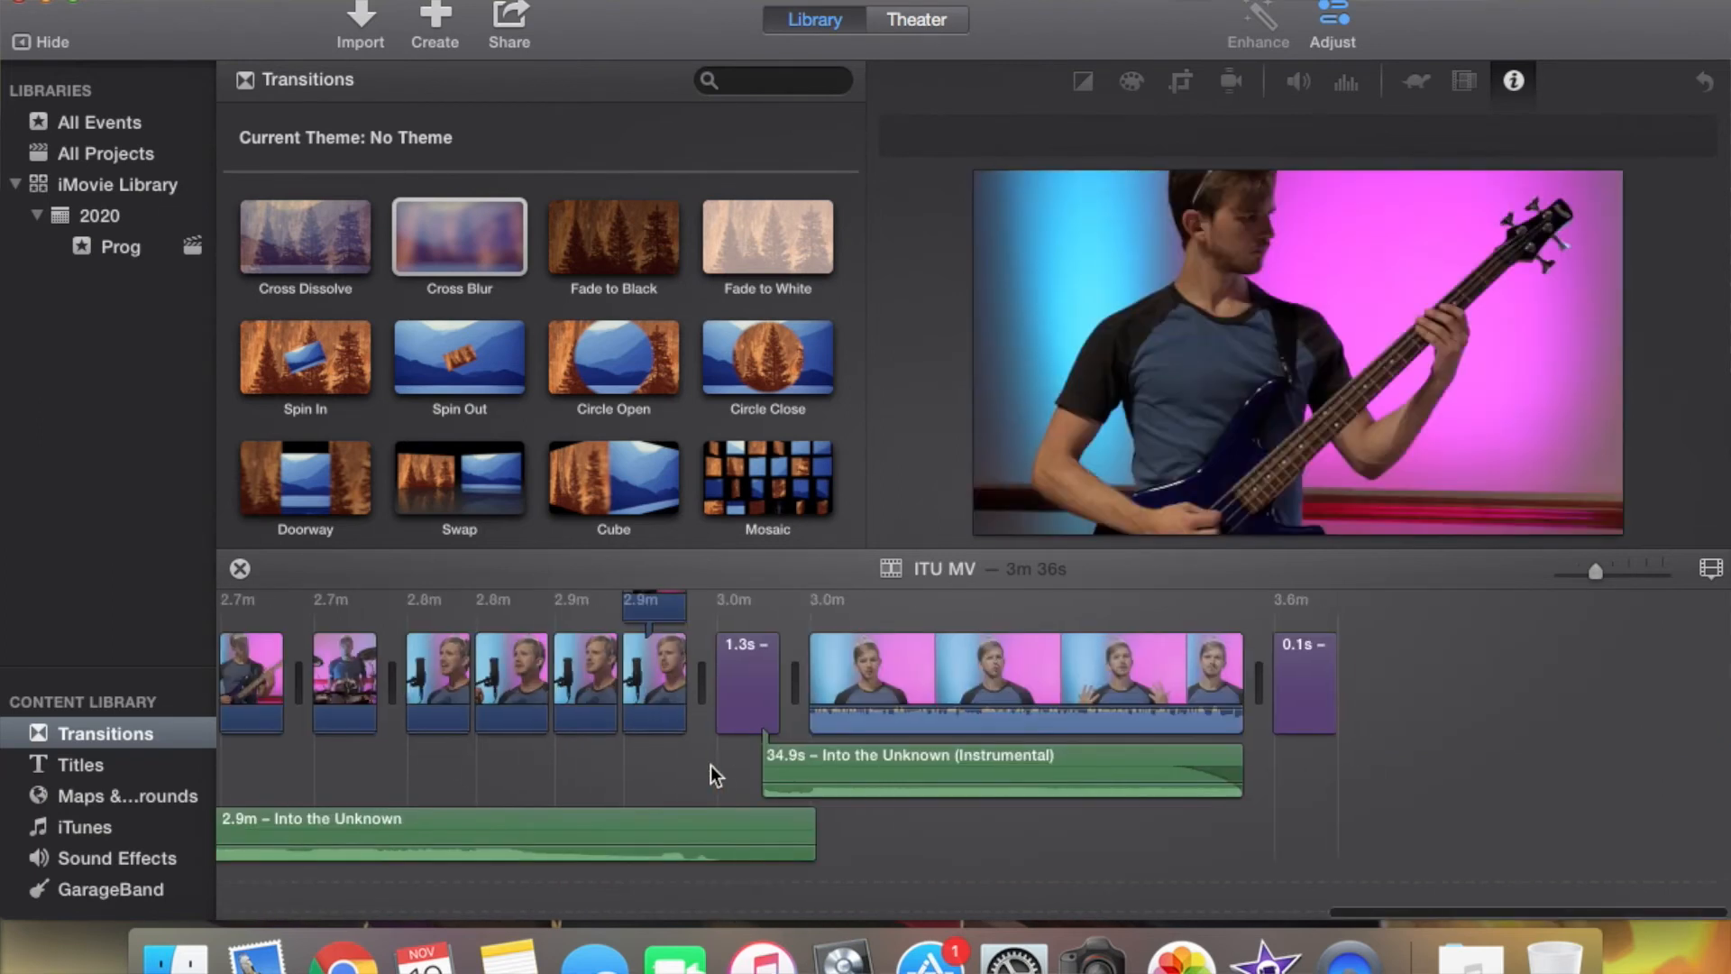
scroll(710, 764, left, 1)
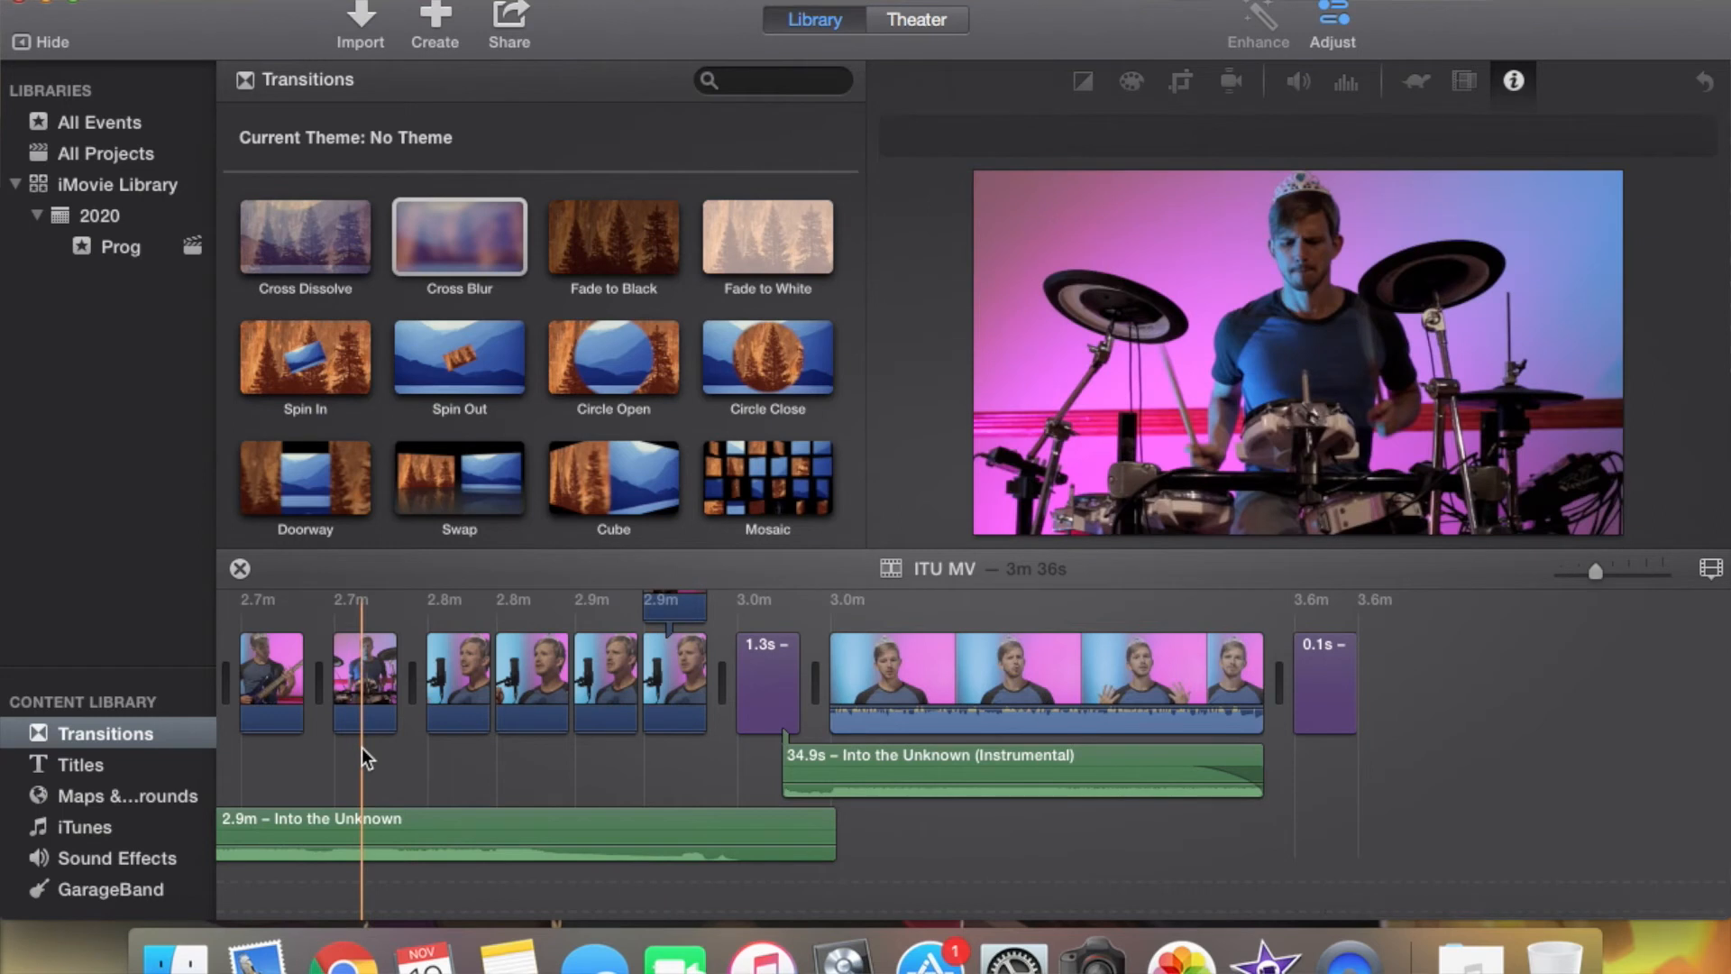
key(space)
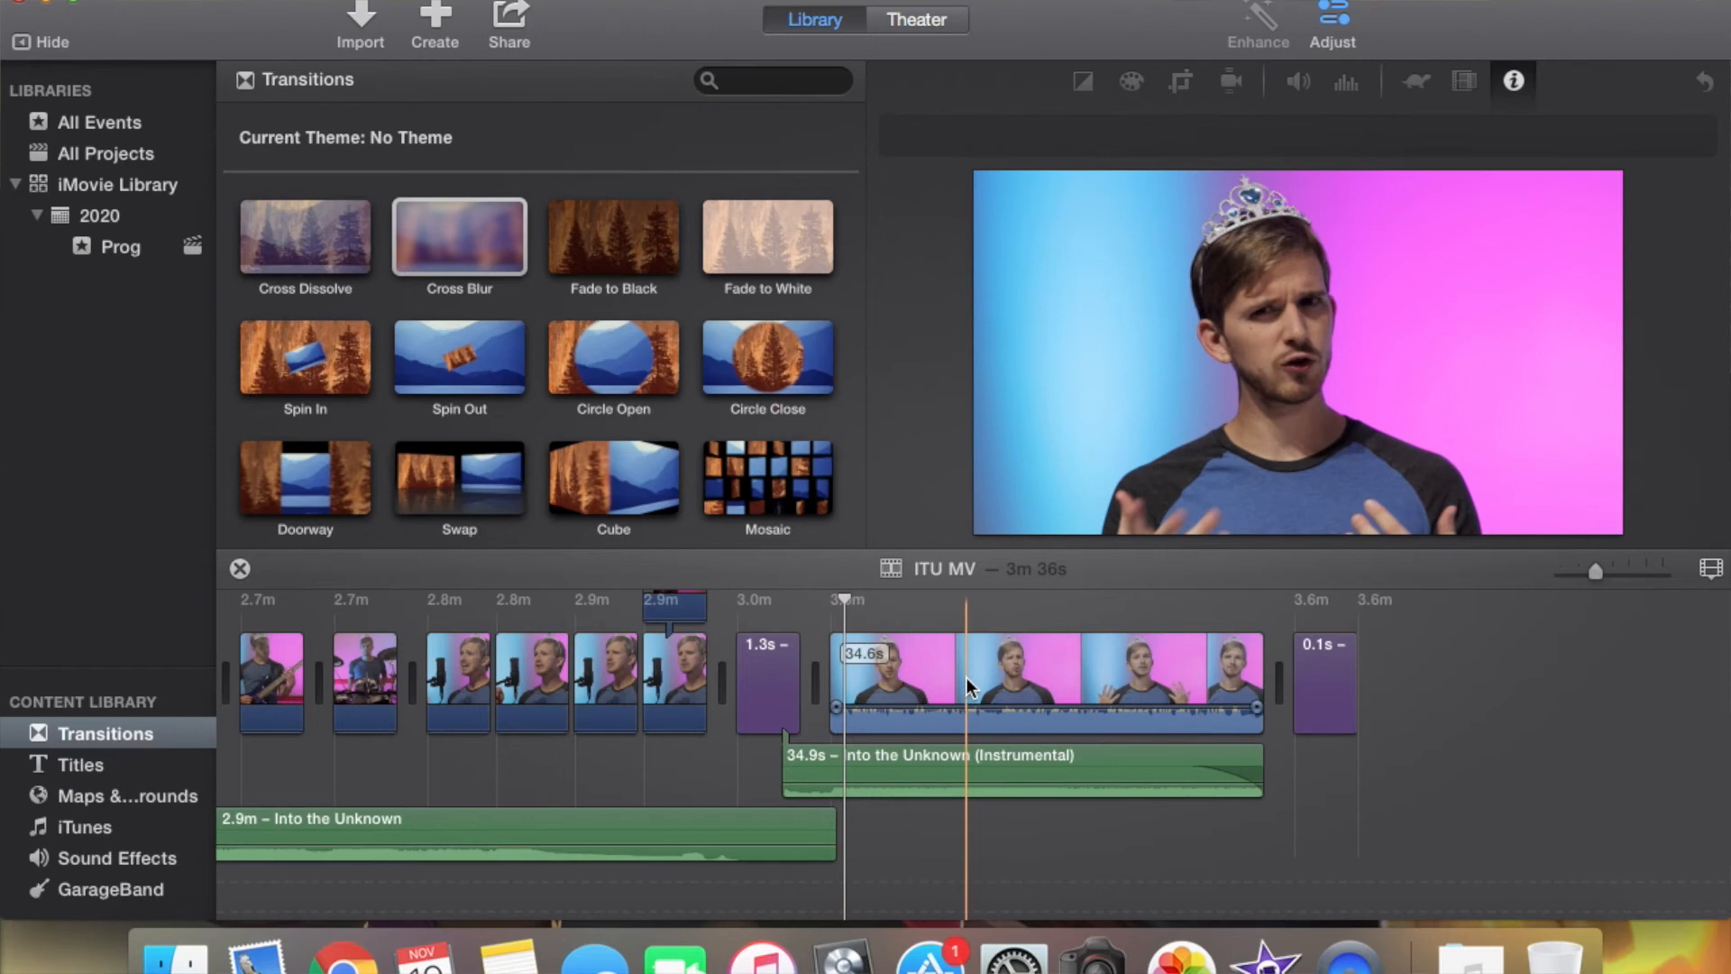
Zoom the timeline out, add an Expand Lower Third title at the end of the project, and open its text for editing
click(911, 760)
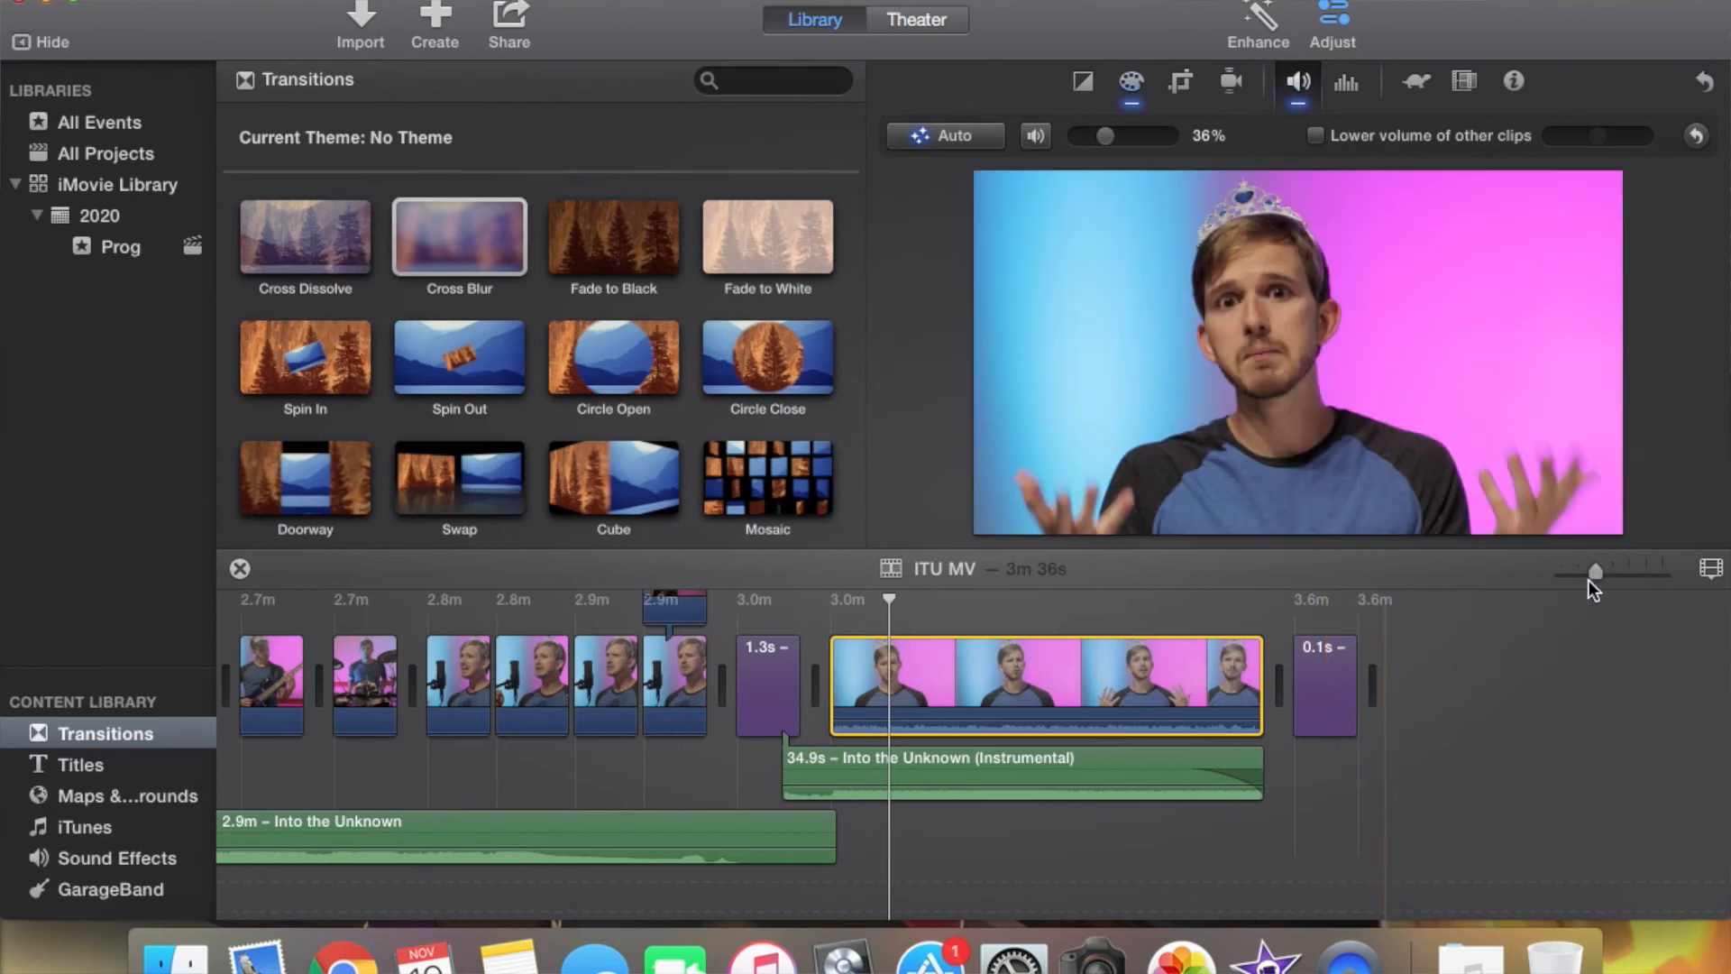
drag(1581, 577, 1578, 576)
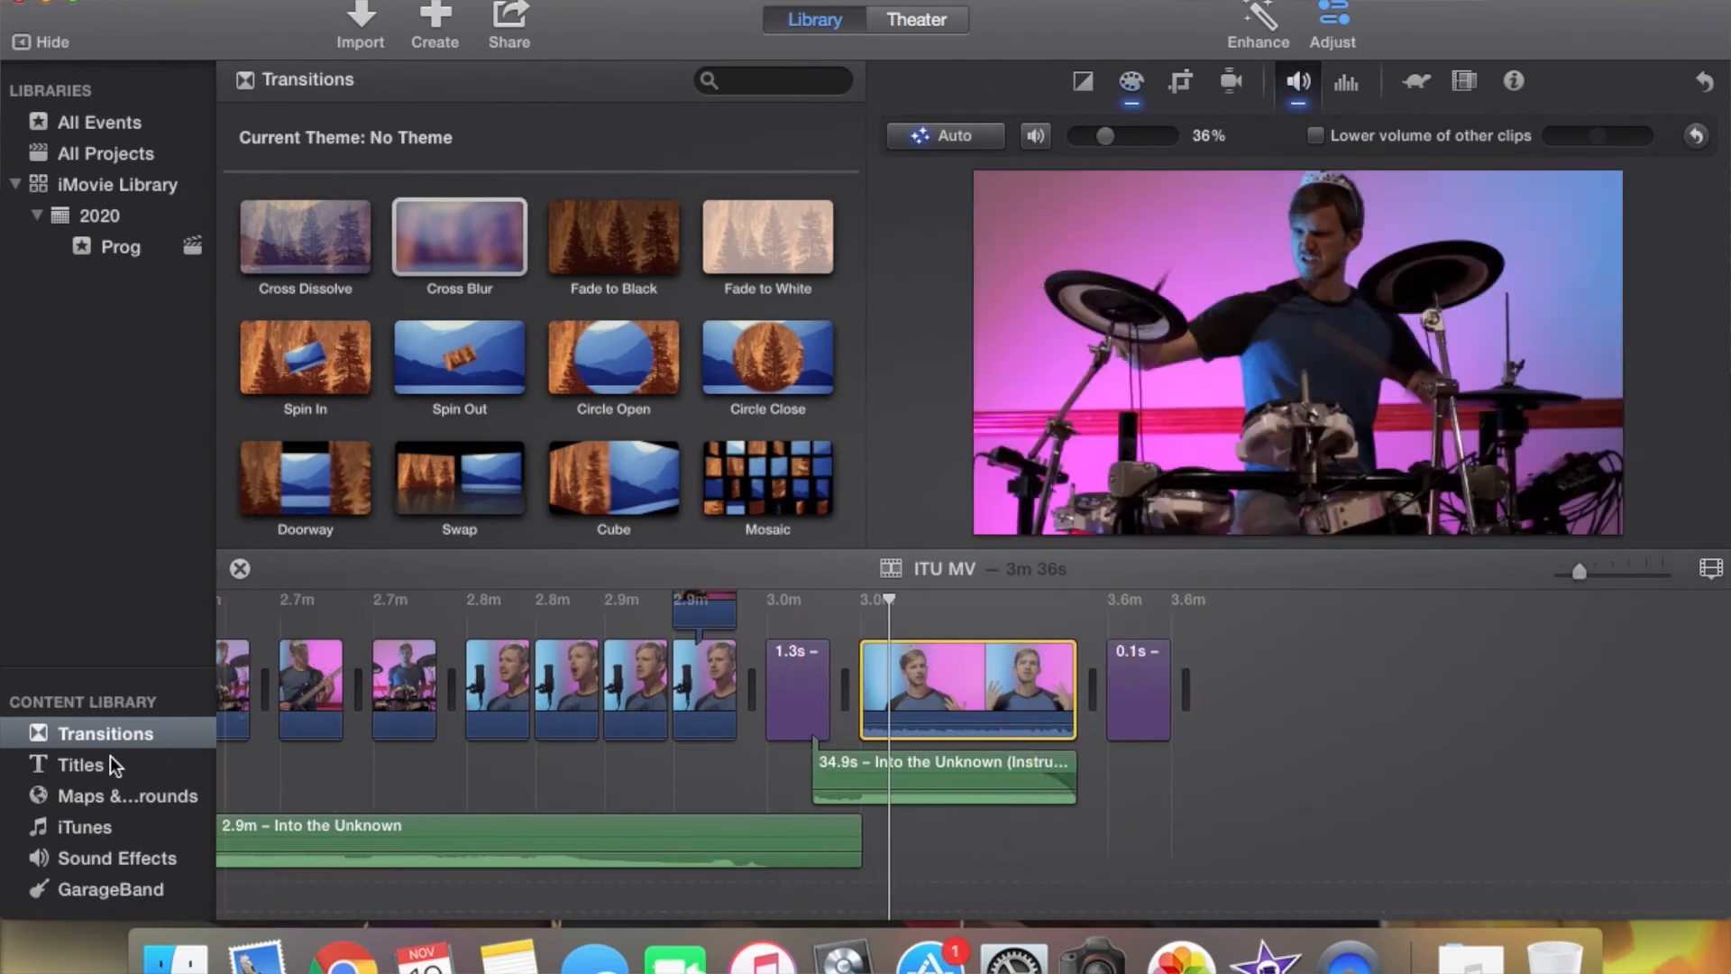
click(99, 766)
click(738, 241)
drag(754, 242, 1248, 662)
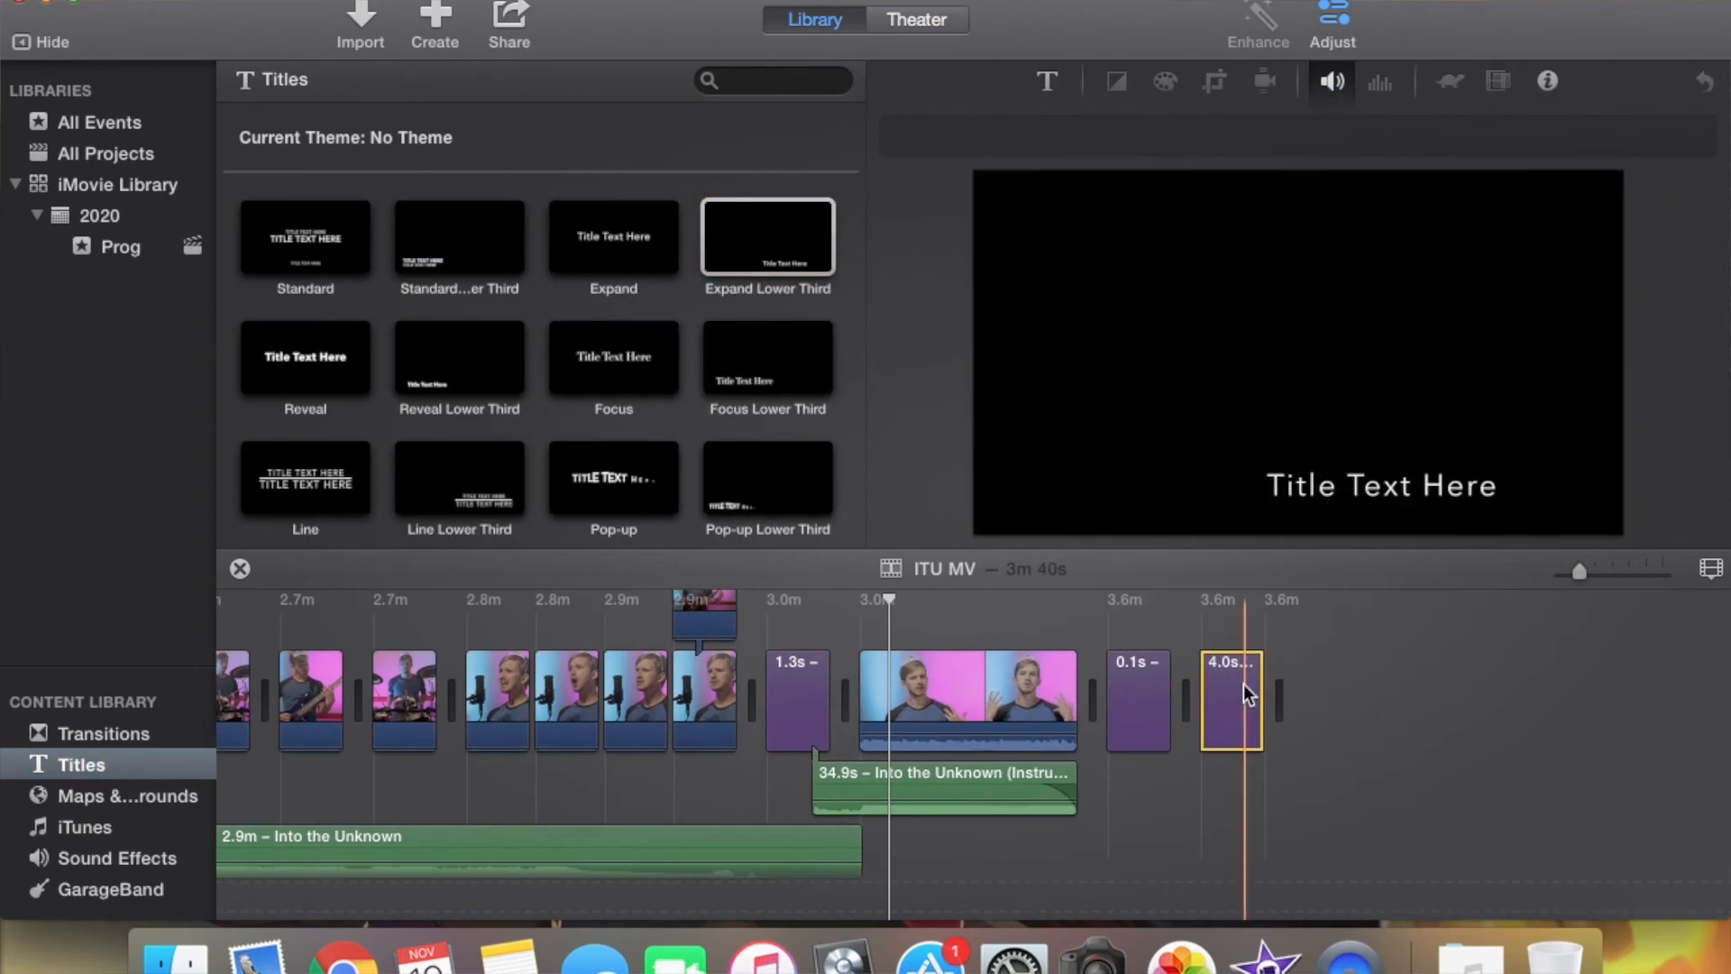
double_click(1472, 488)
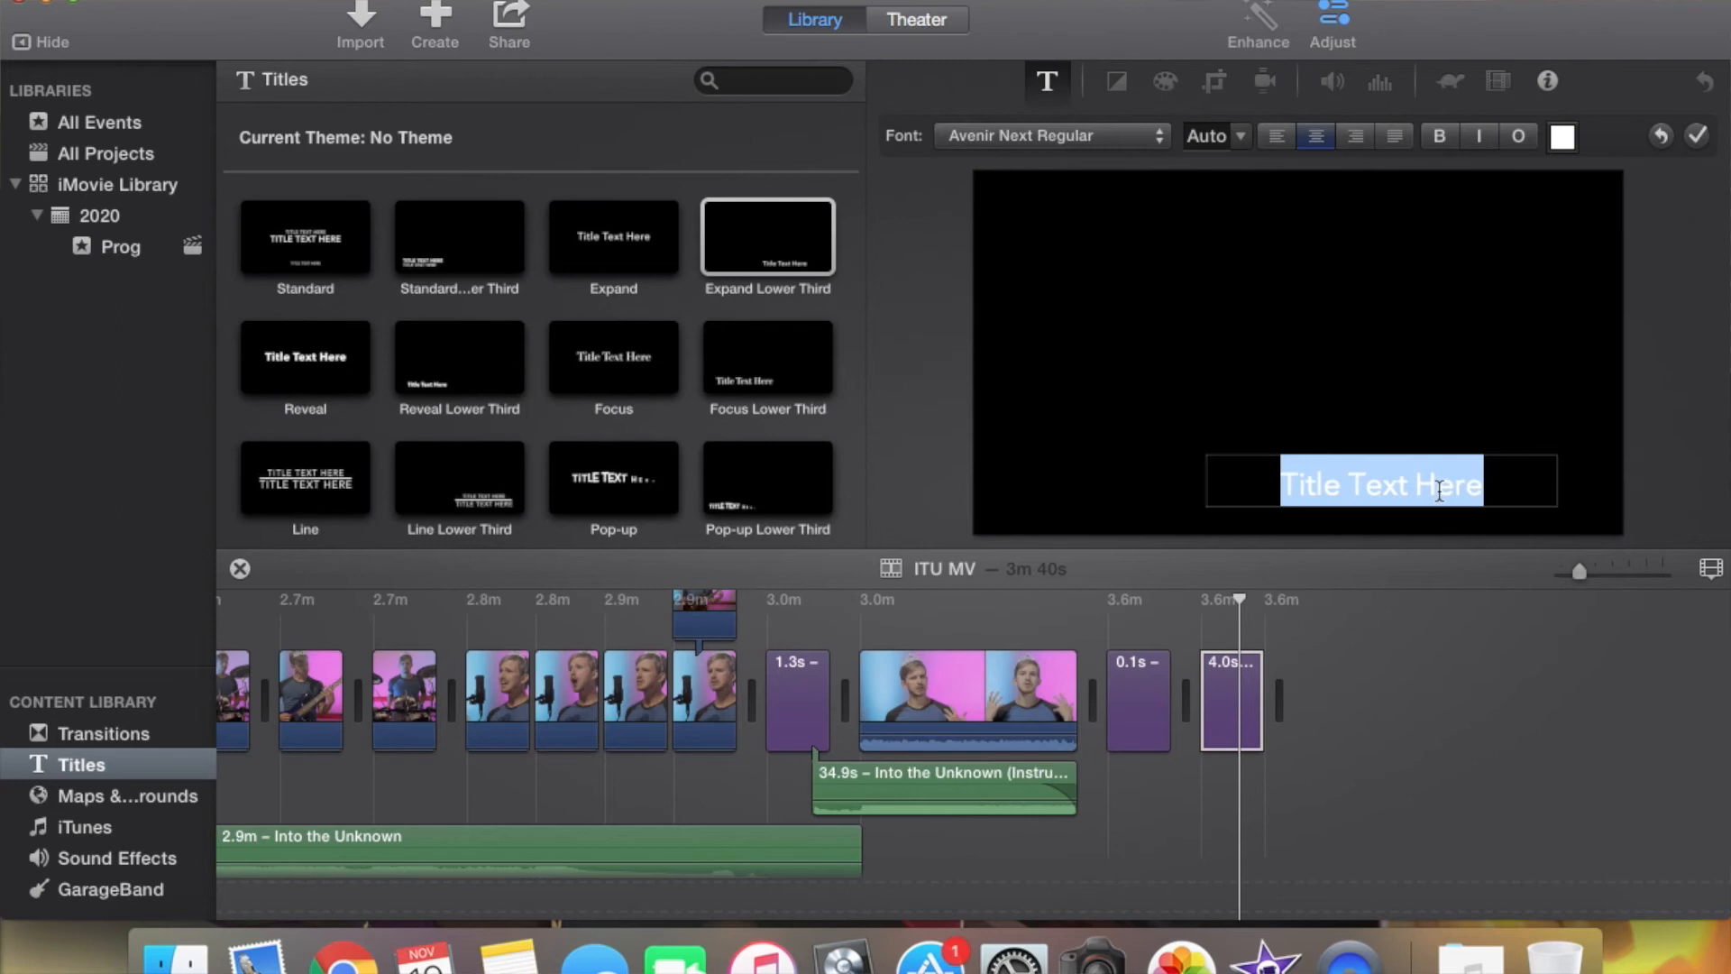
click(1432, 706)
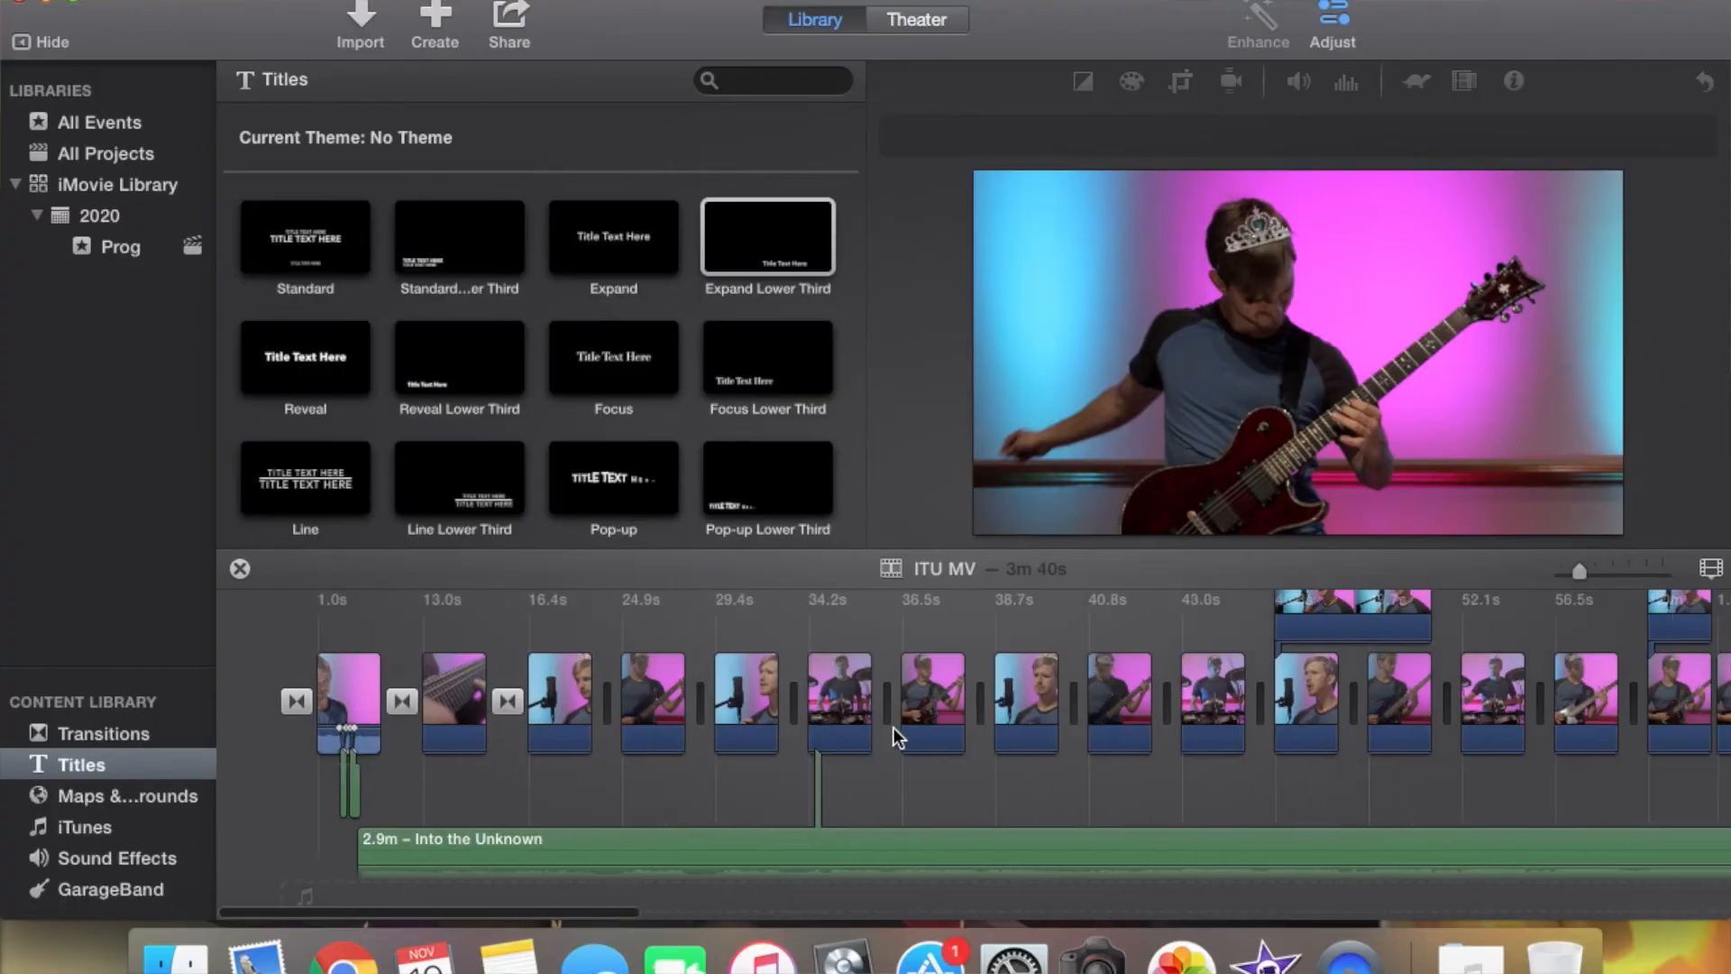
Try resetting the color correction of the vocal clip at 16.4 s to compare the looks, and undo the reset
click(570, 694)
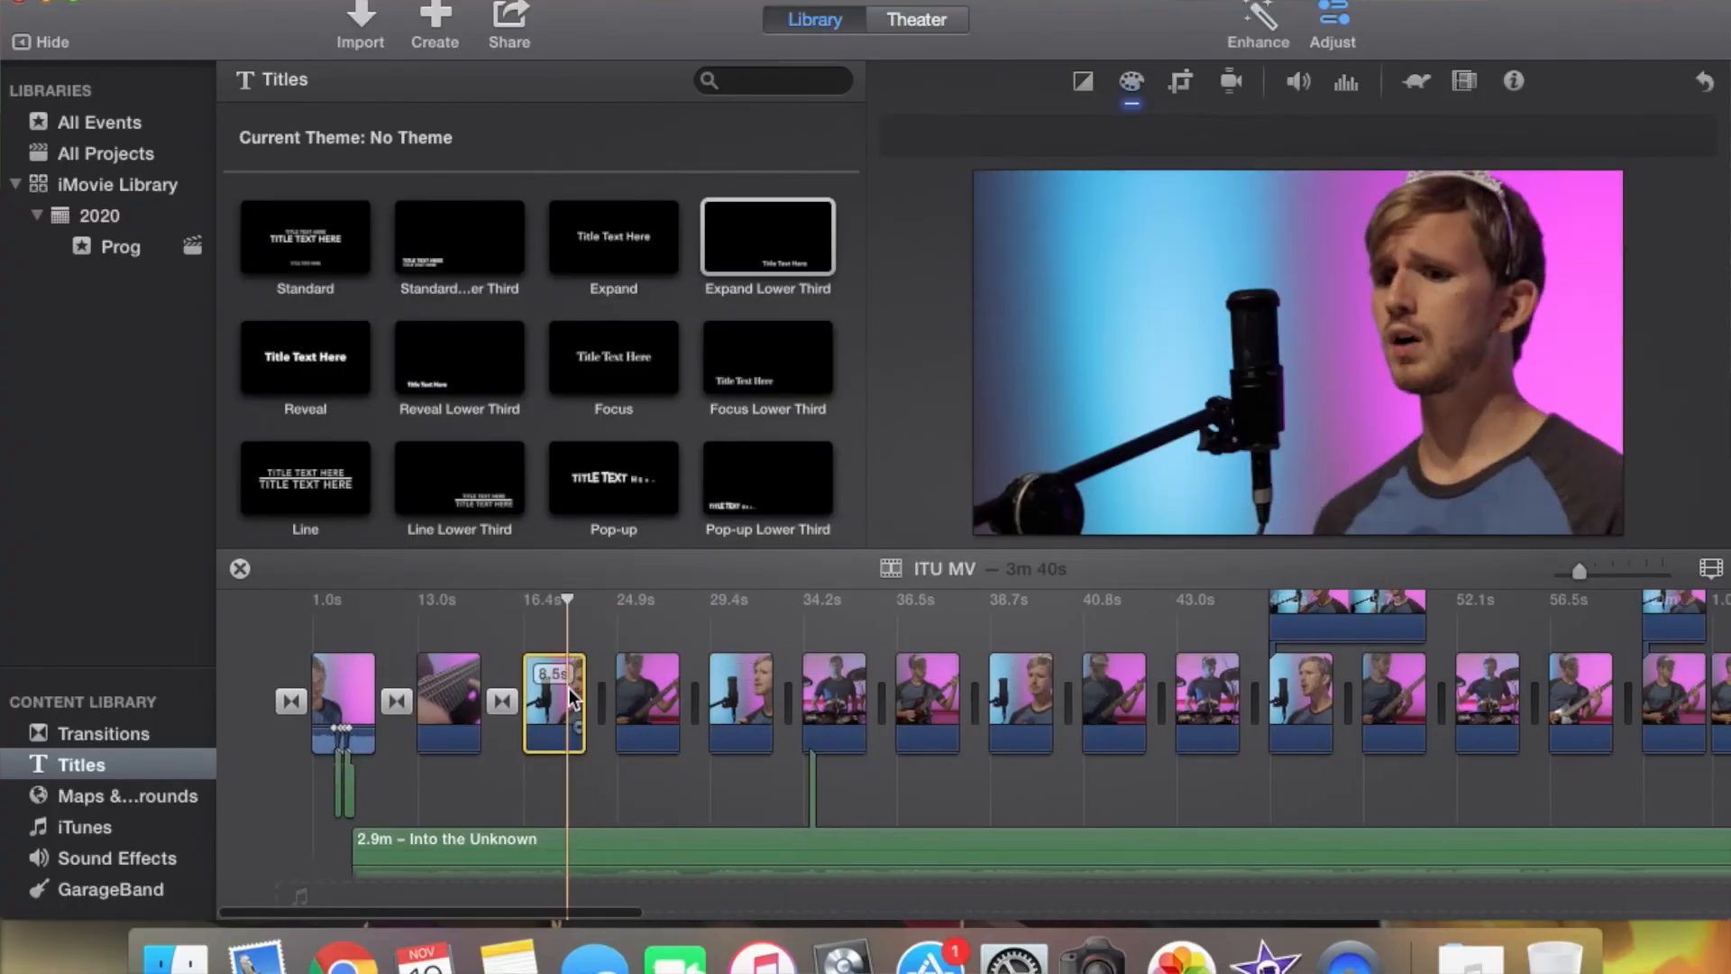
click(1132, 86)
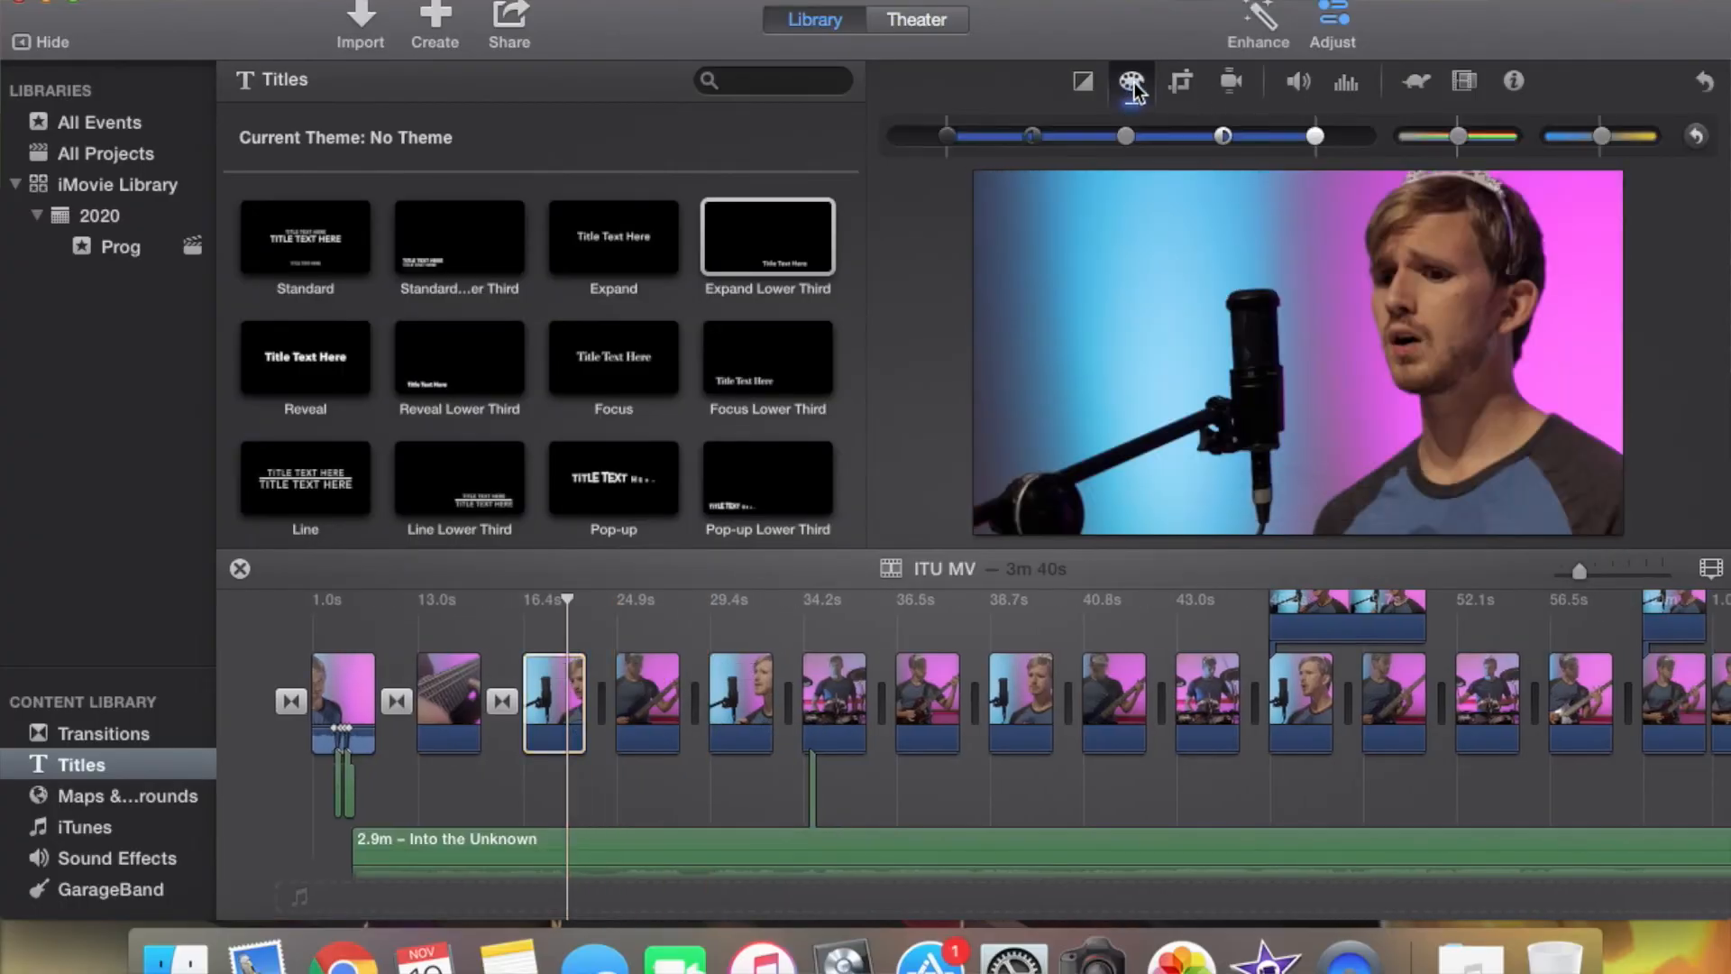
click(1698, 138)
key(super+z)
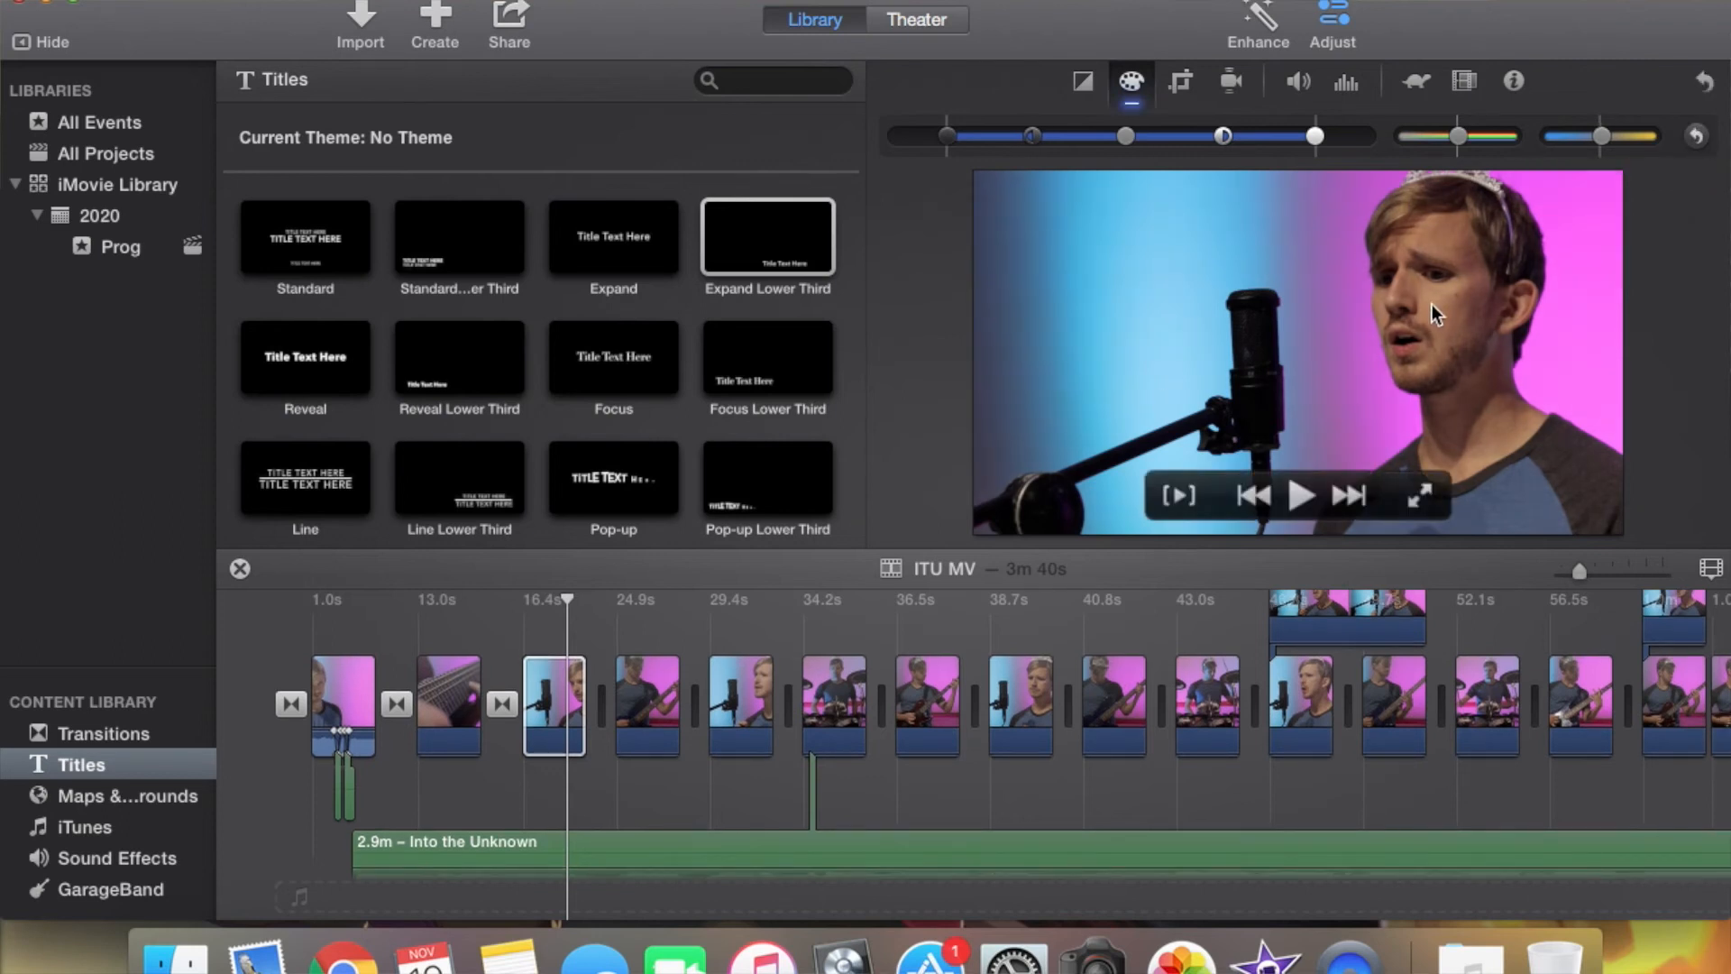
Try resetting the color correction of the bass clip at 24.9 s to compare the looks, and undo the reset
click(642, 713)
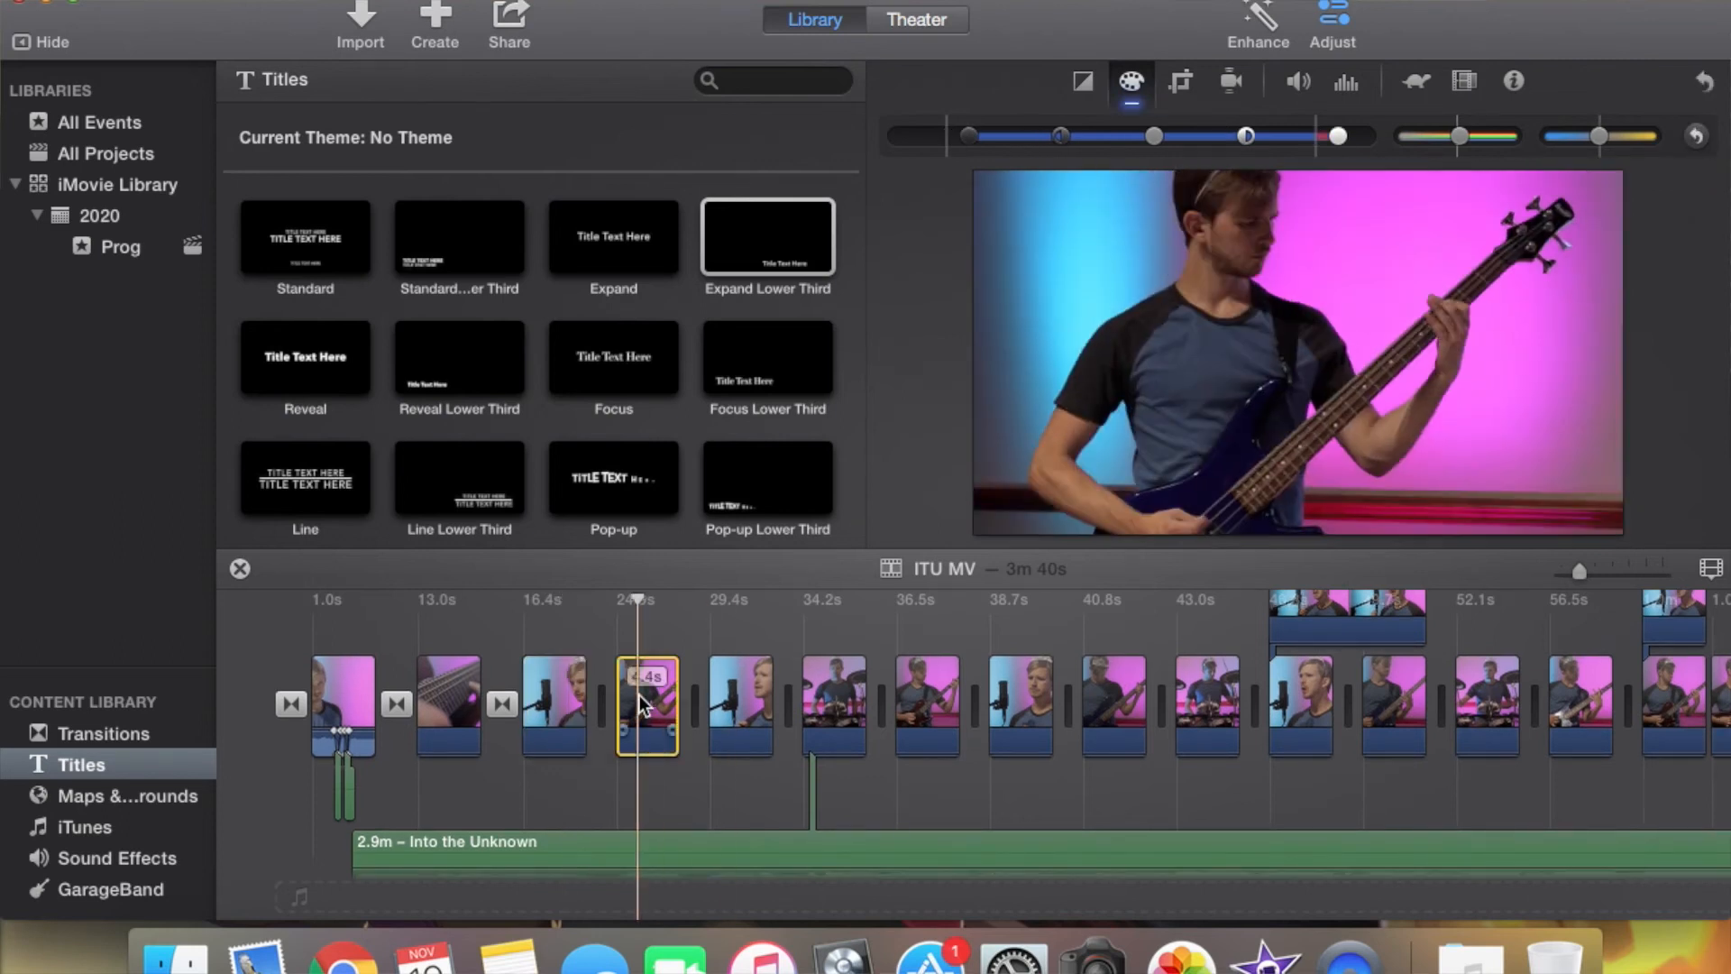
click(1697, 137)
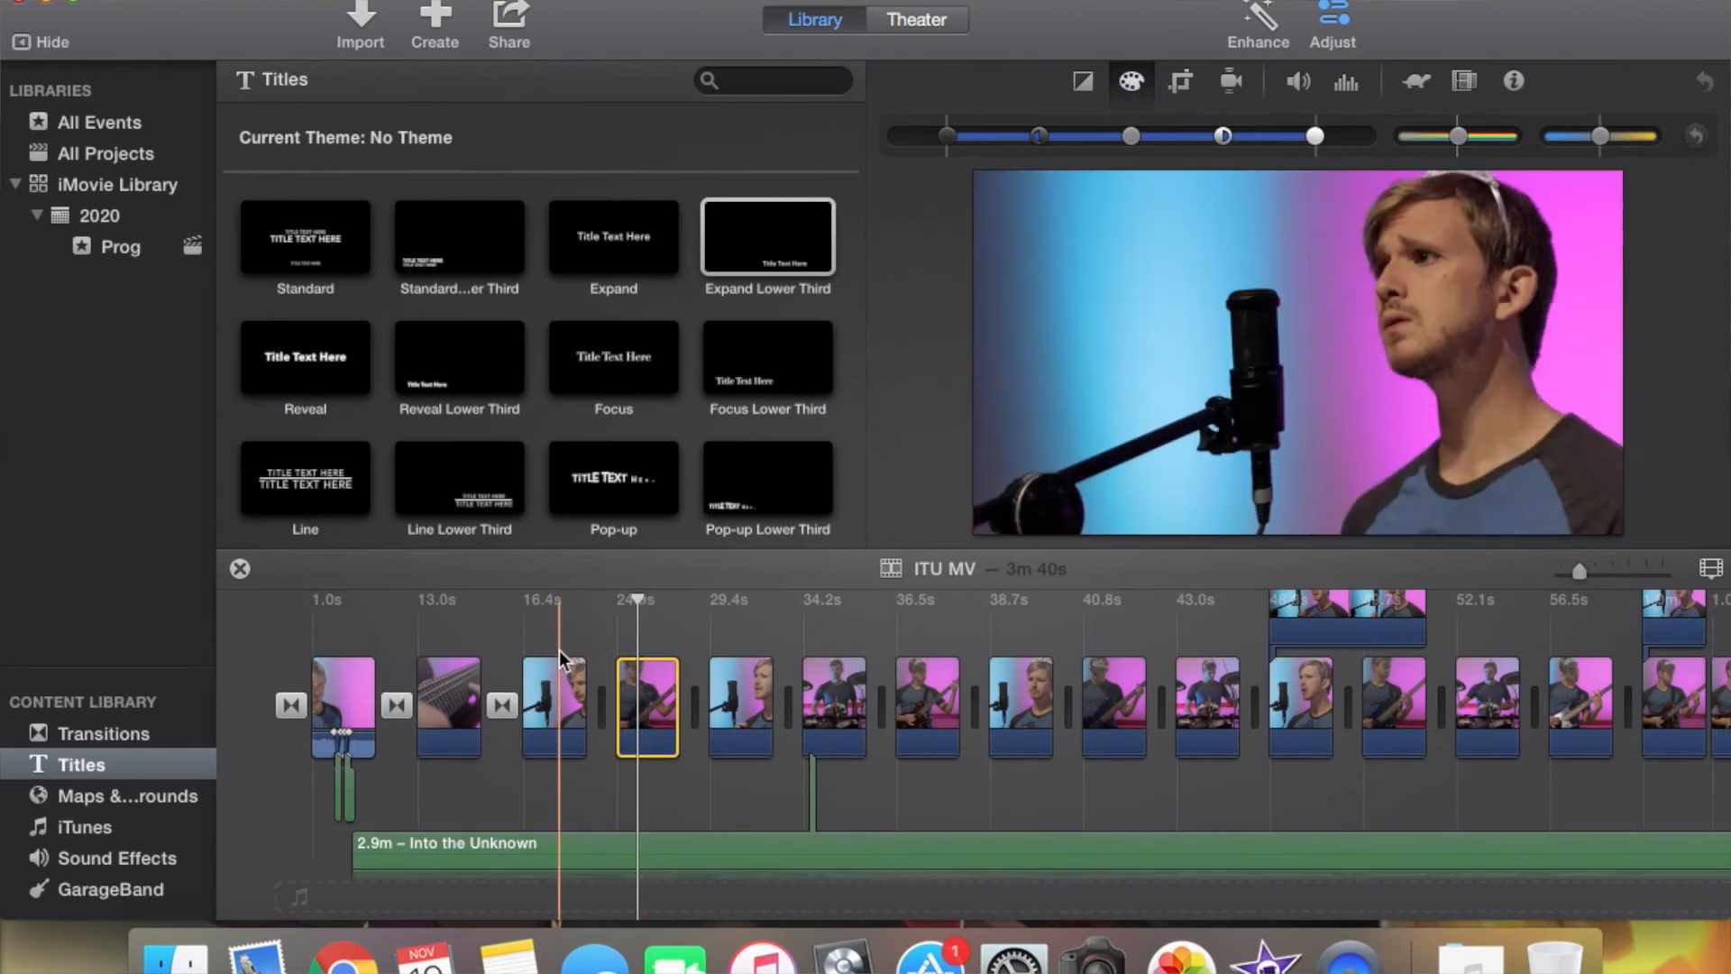
key(space)
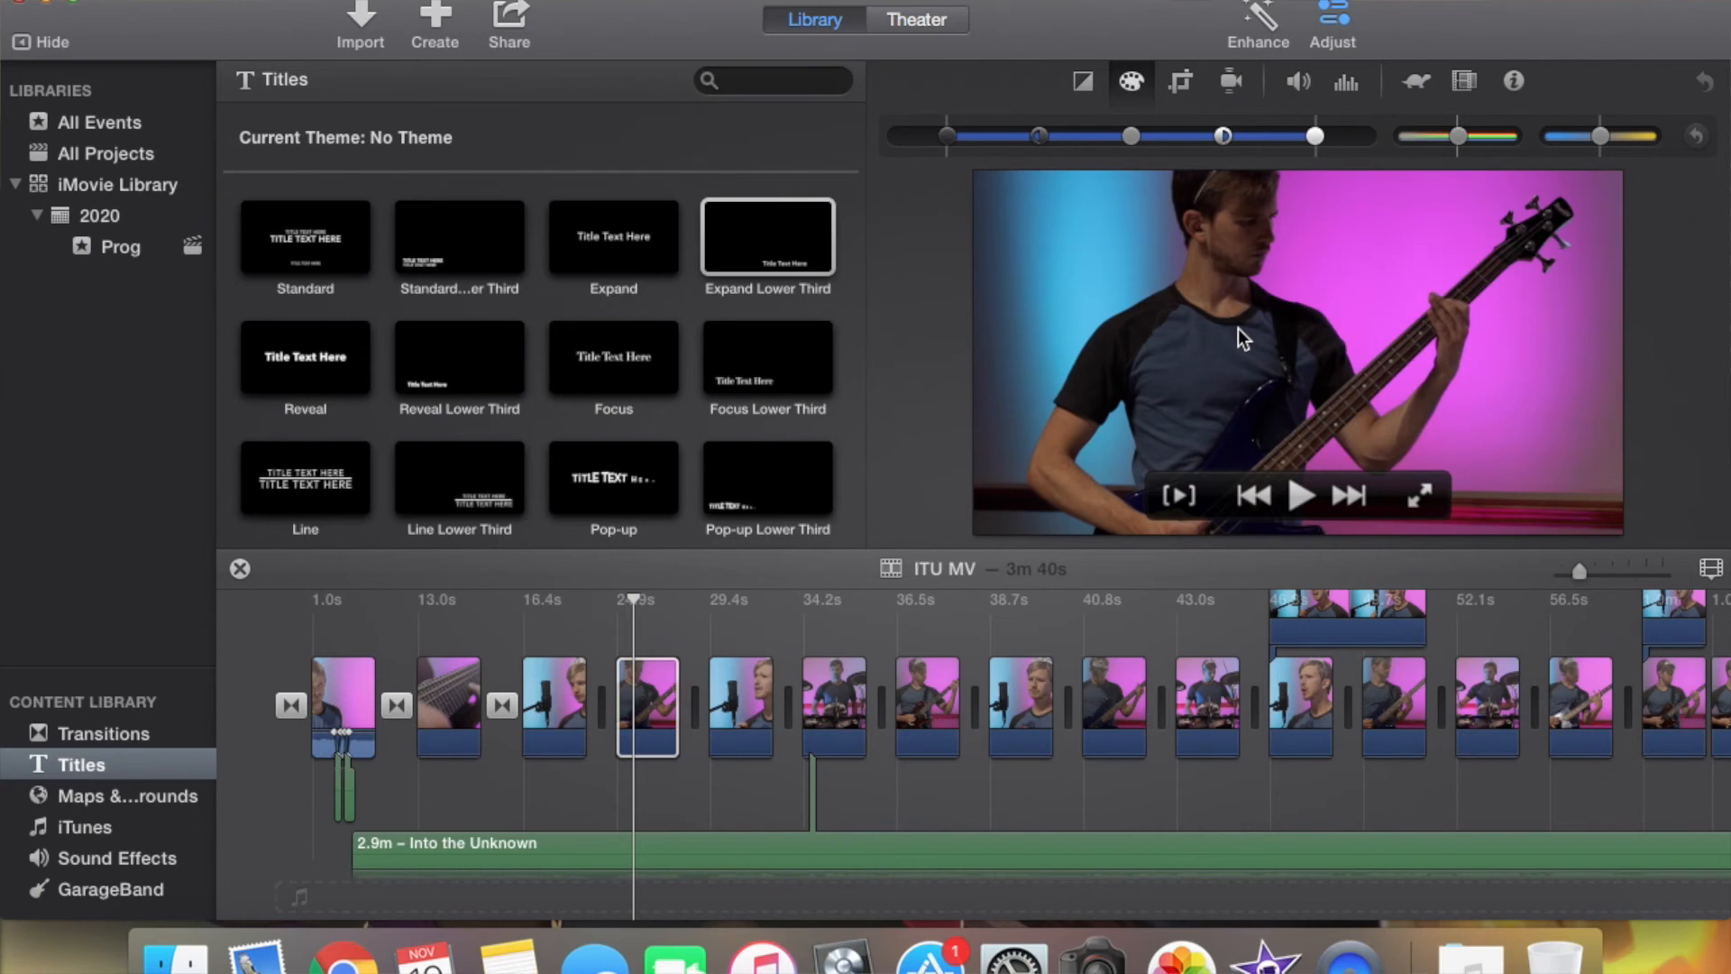
key(super+z)
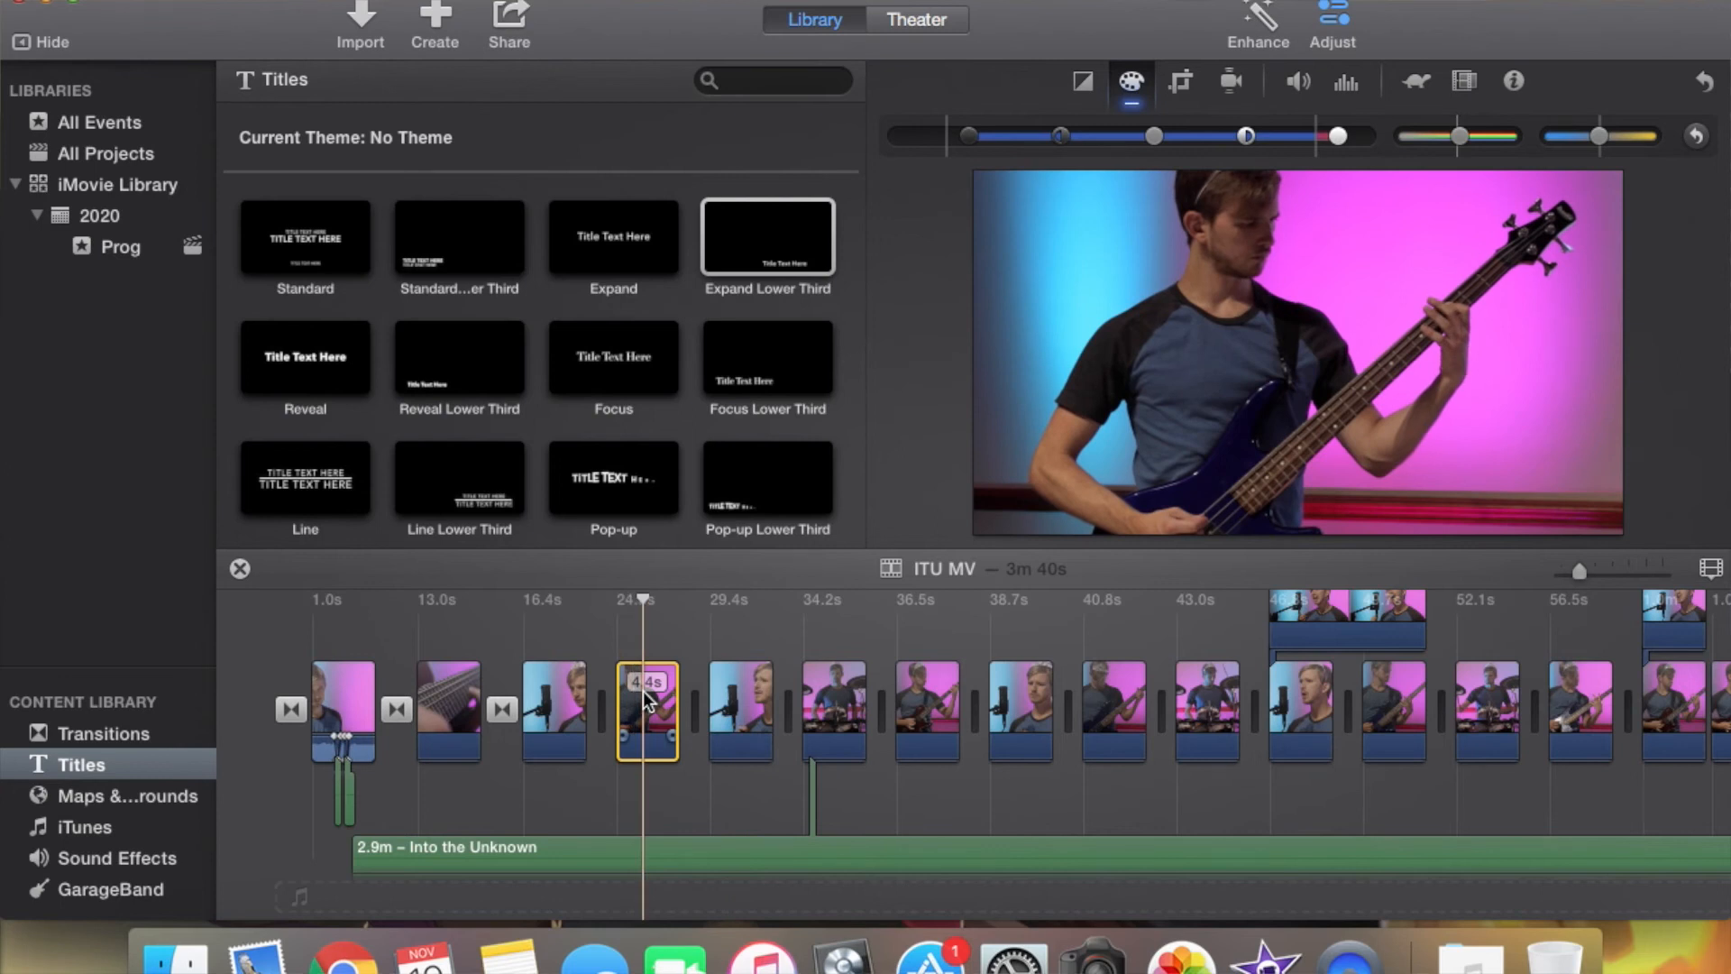
Select the clips at 36.5 s, 40.8 s and 56.5 s together and view the Paste Adjustments options without applying any
click(651, 634)
scroll(646, 702, up, 1)
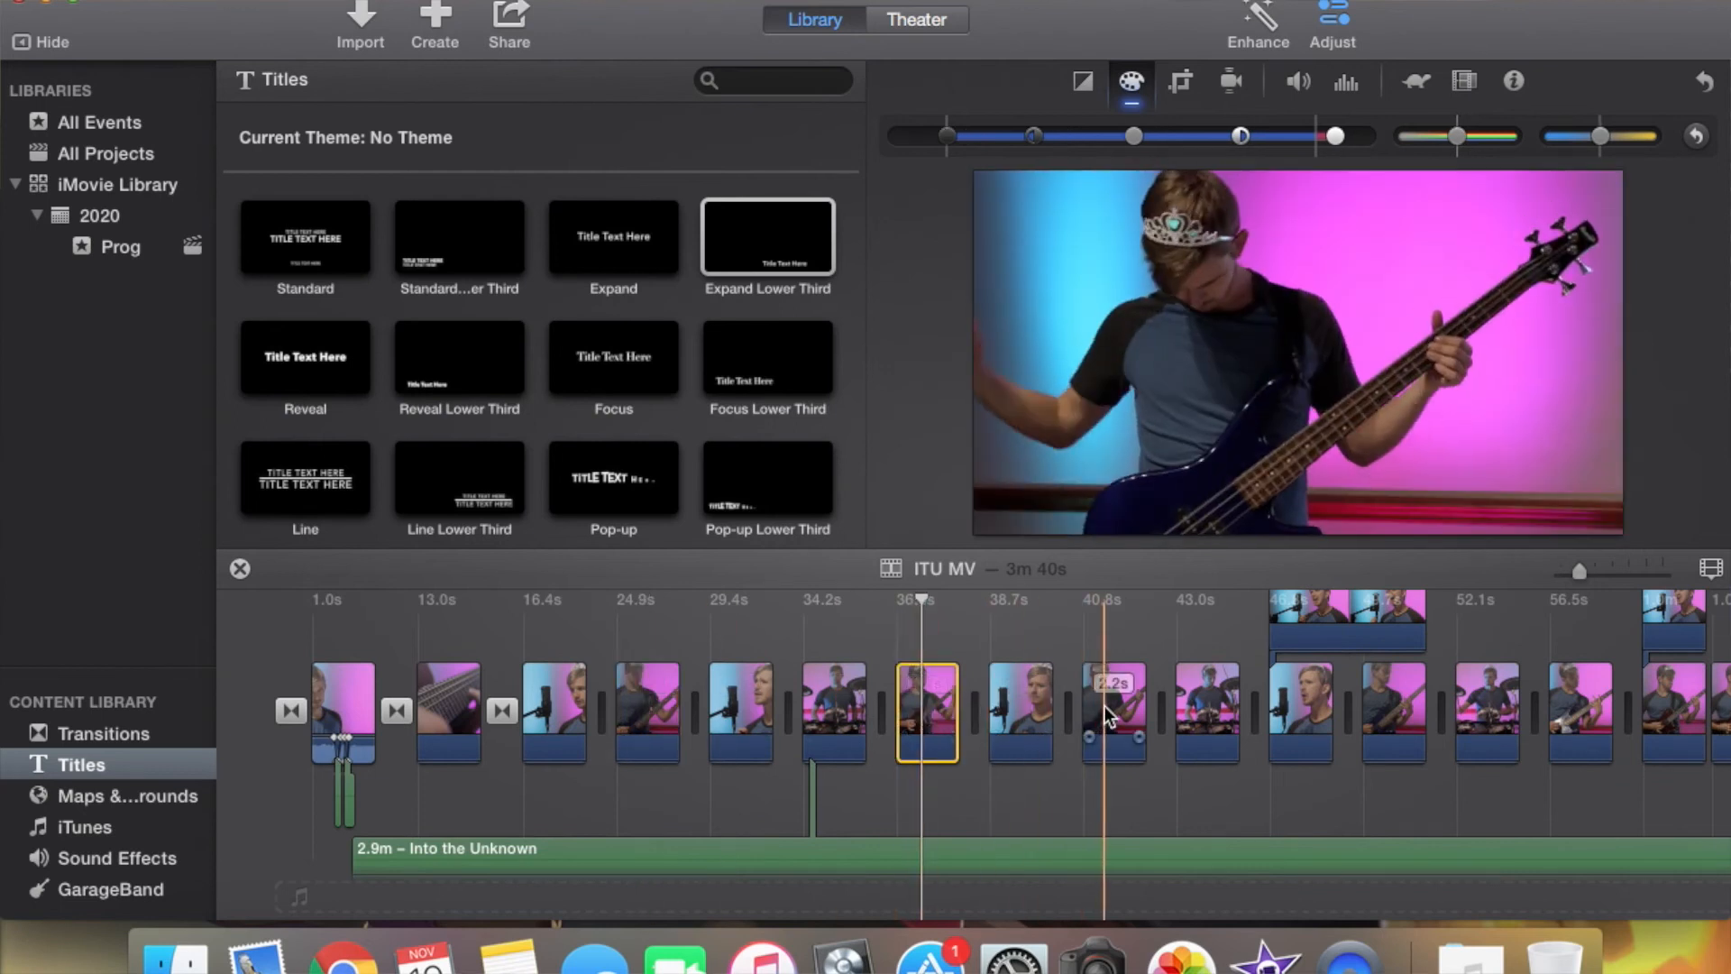
super+click(1105, 708)
scroll(1105, 705, right, 5)
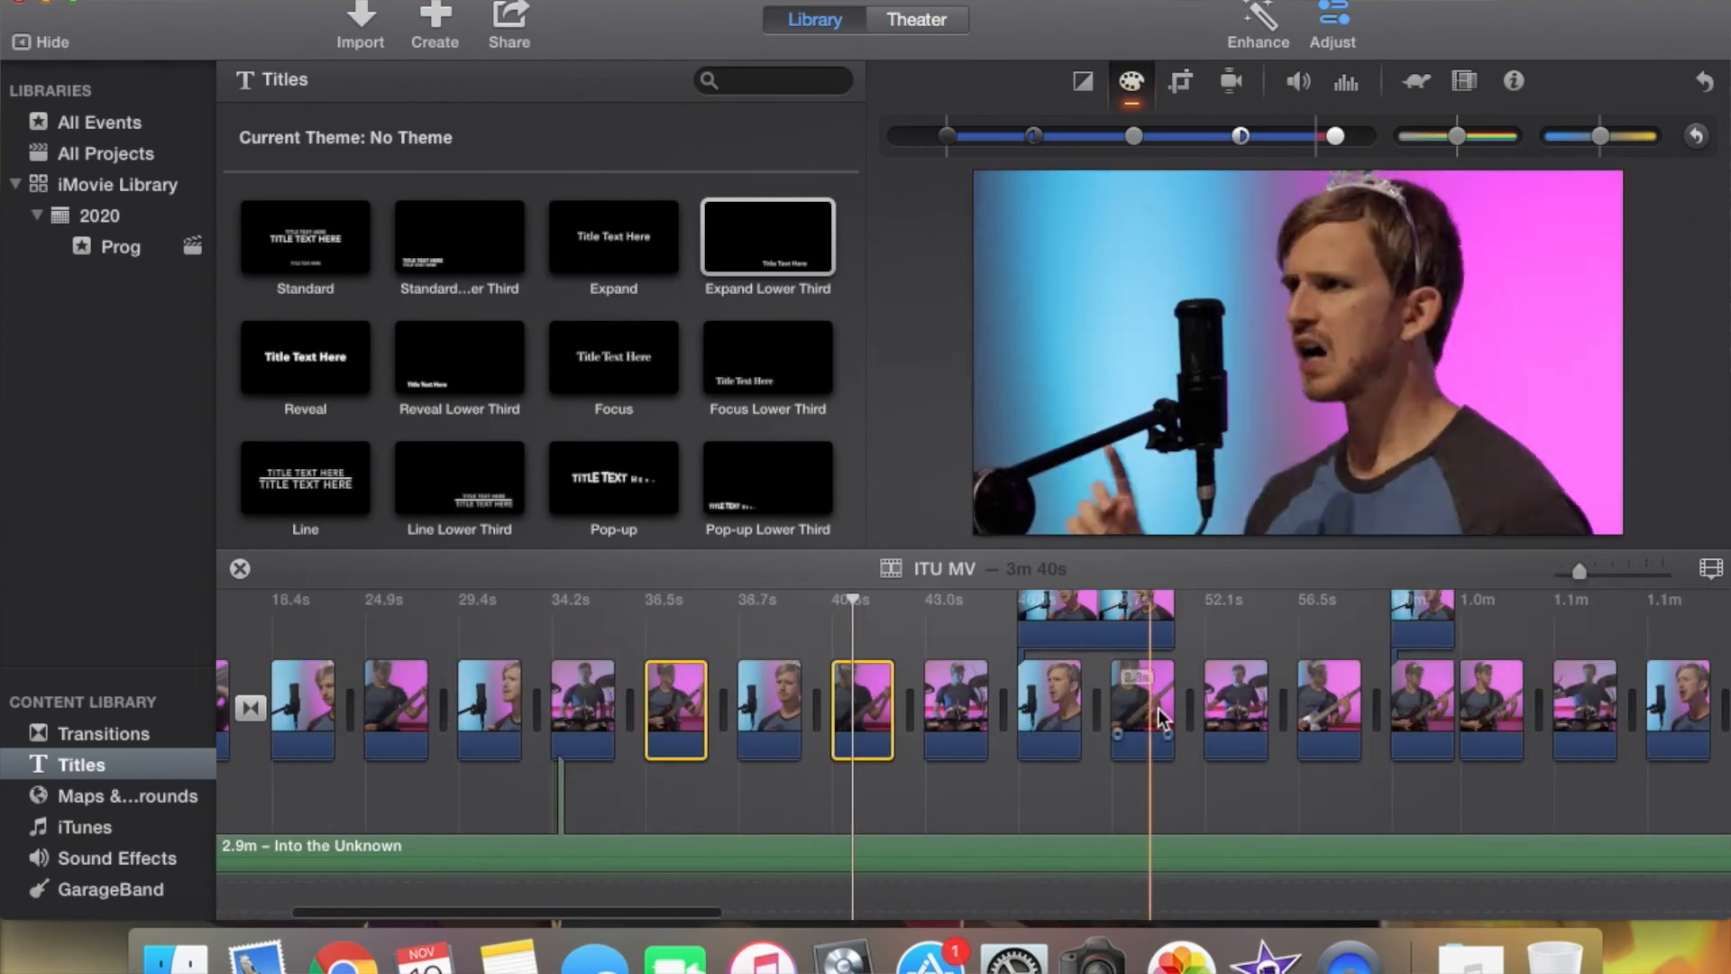
super+click(1321, 712)
scroll(1321, 713, right, 12)
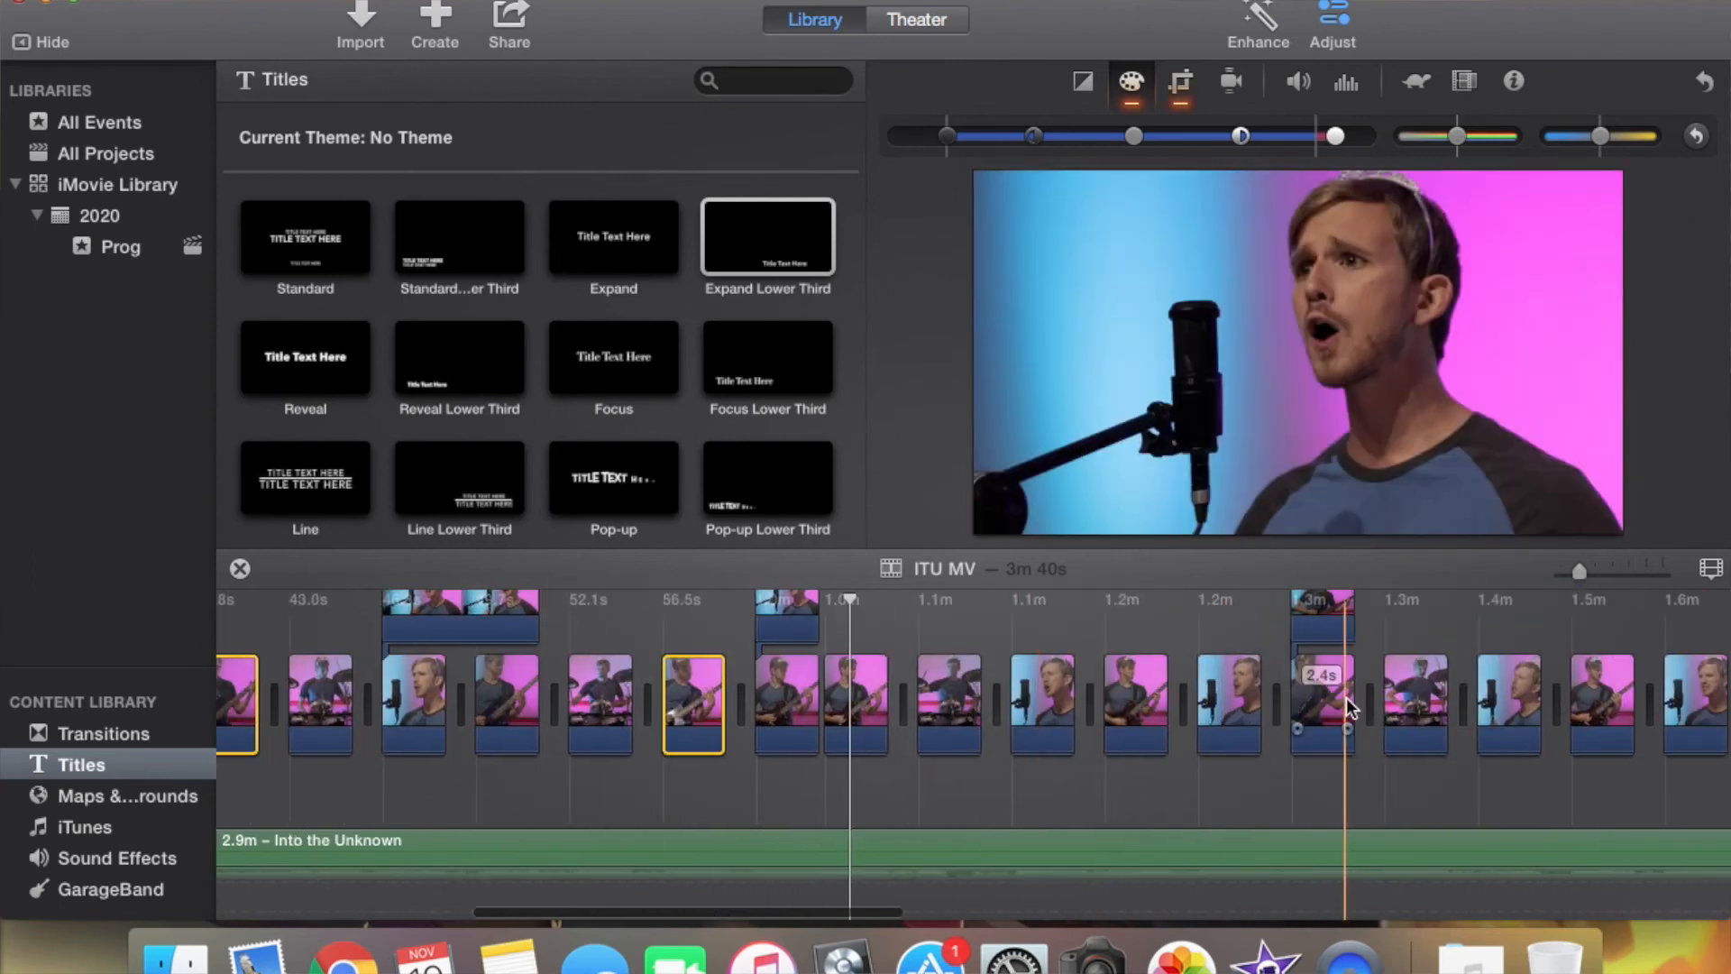
scroll(1013, 708, left, 7)
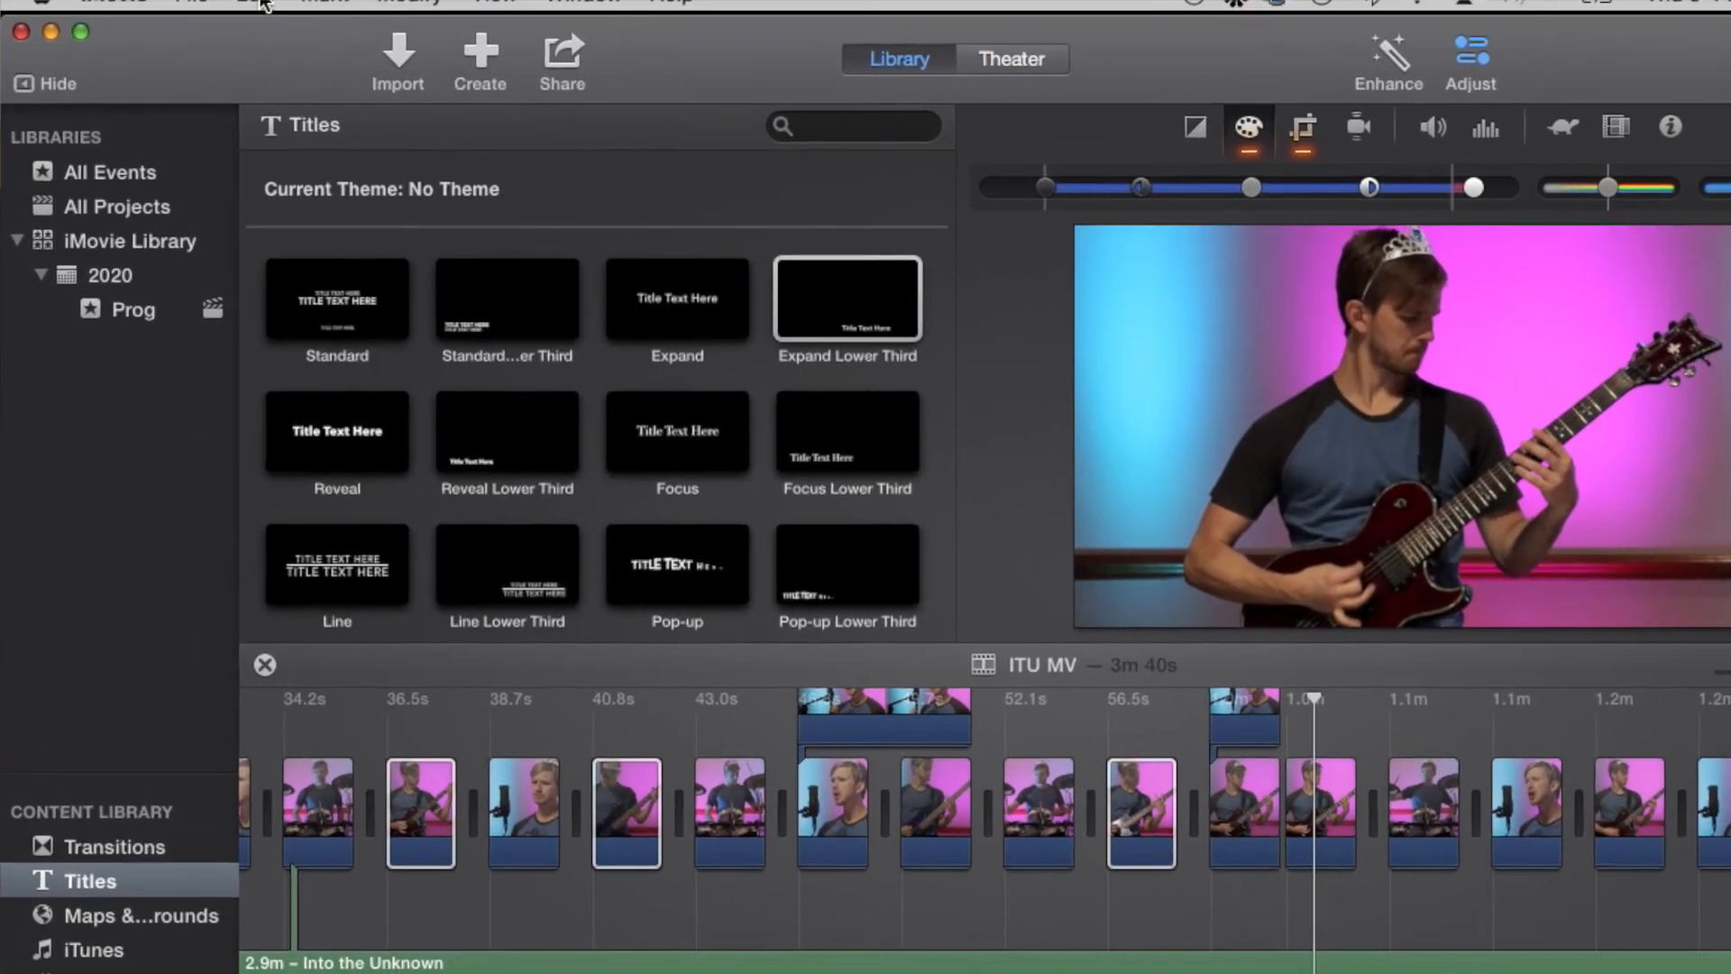
click(270, 16)
mouse_move(338, 225)
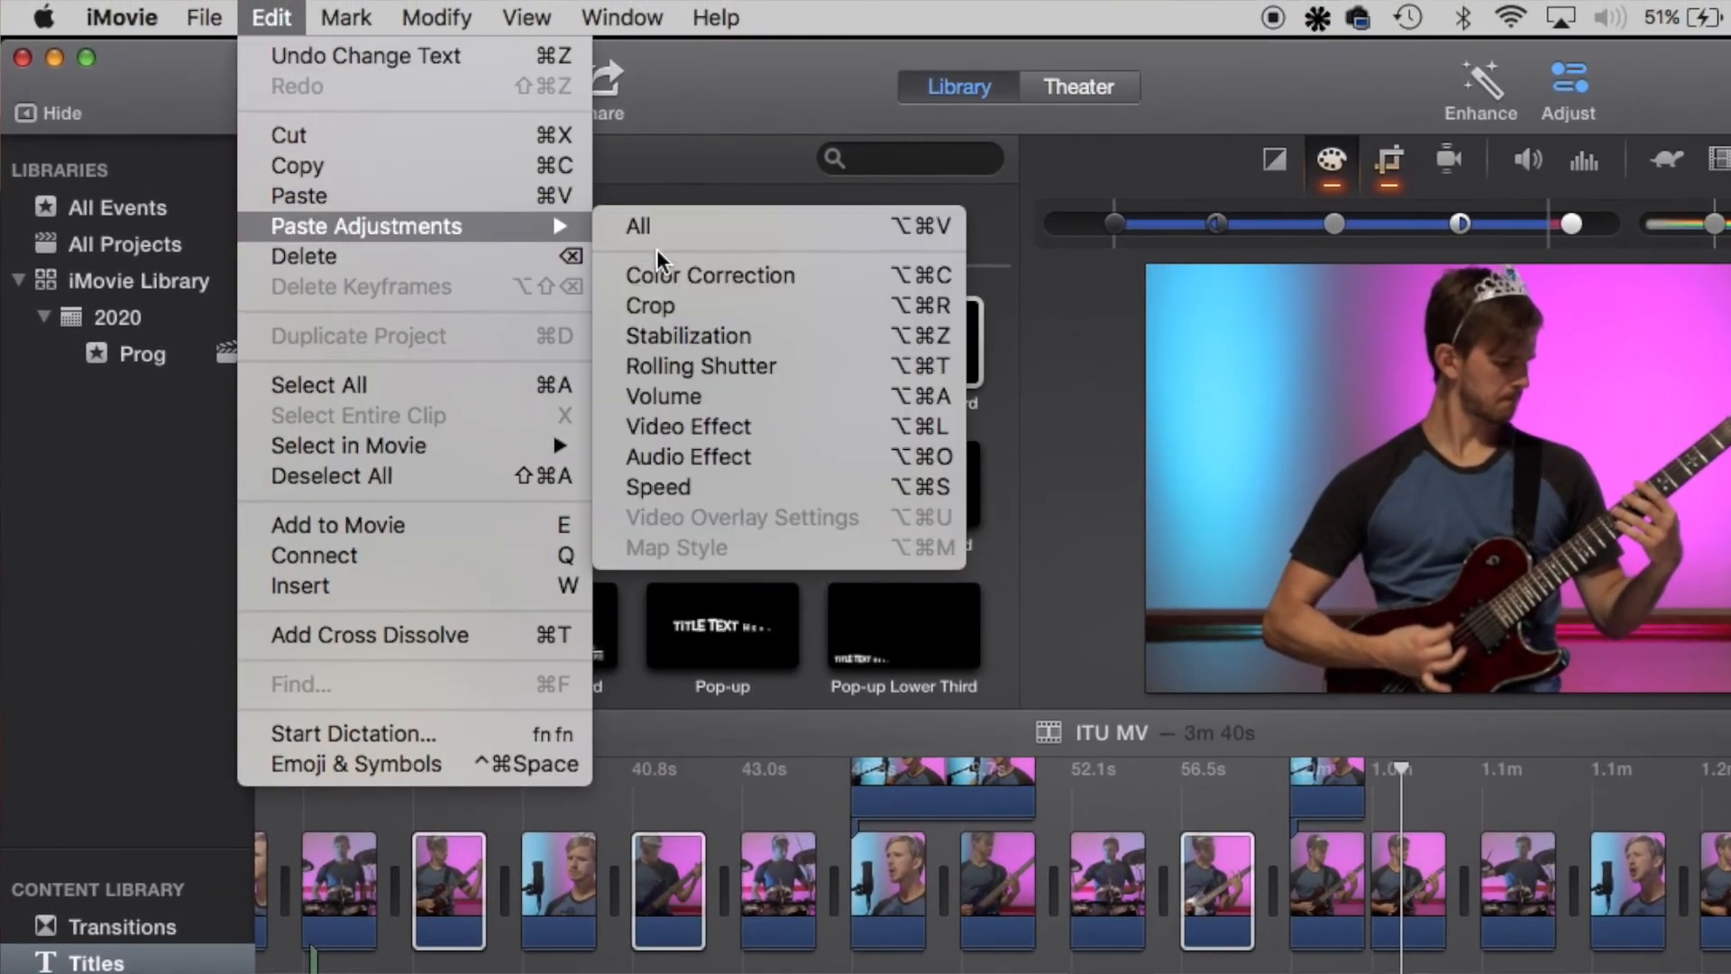
click(756, 70)
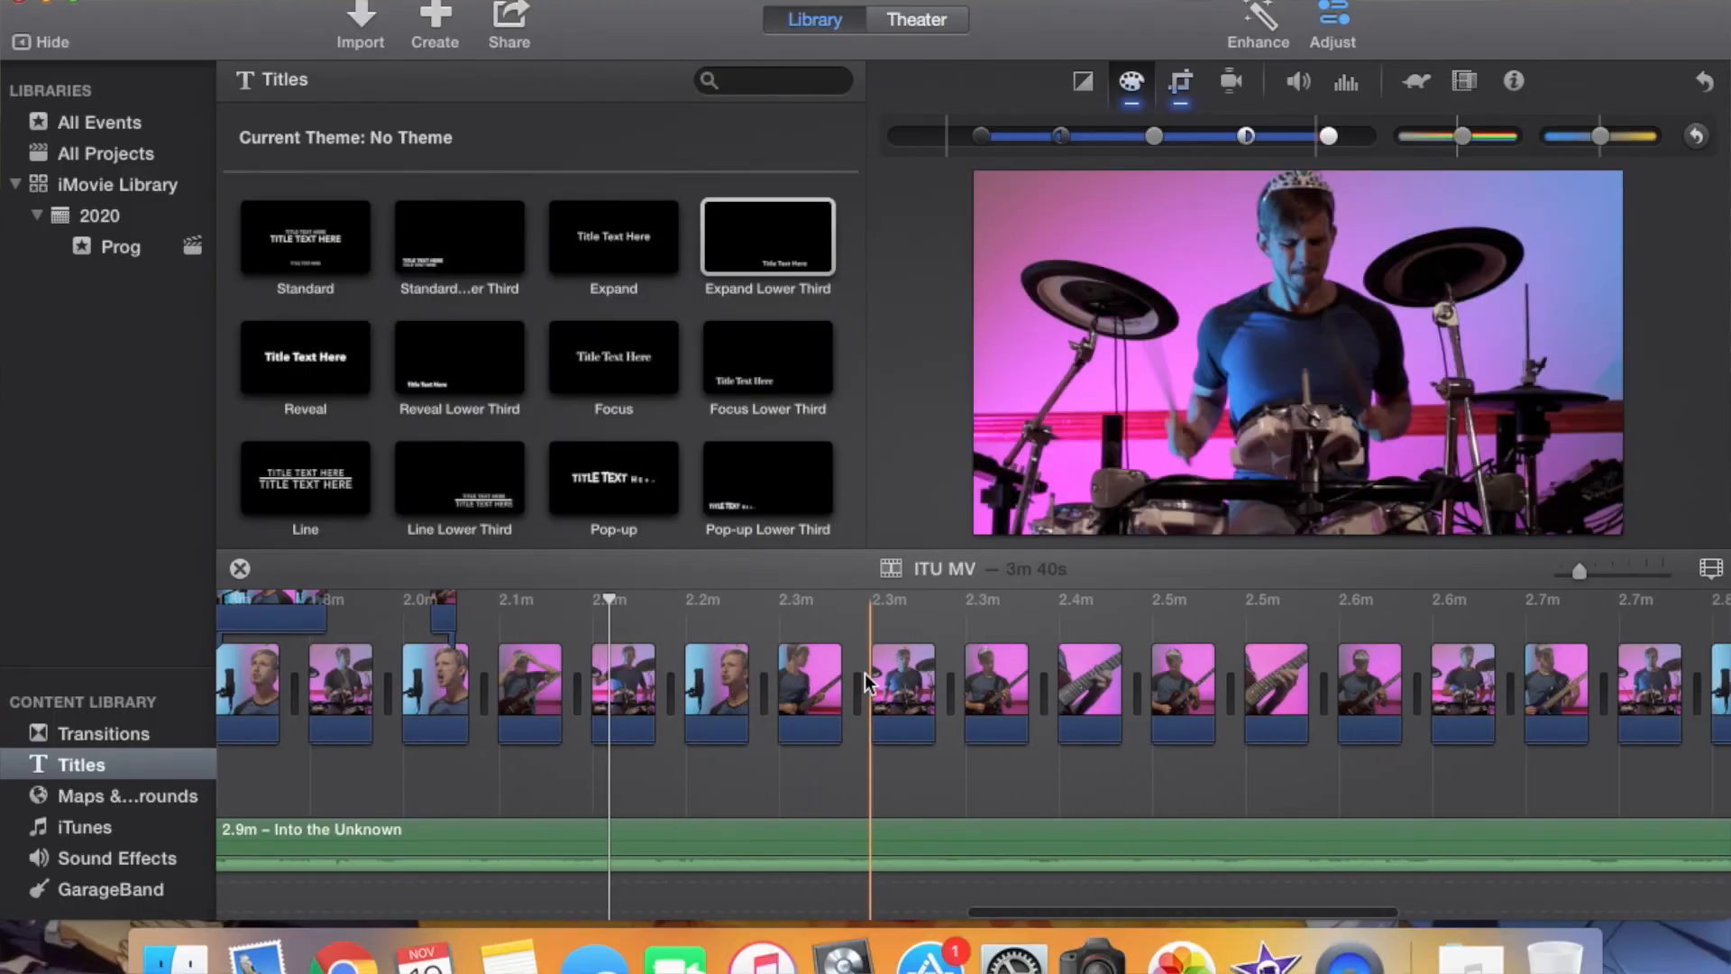
Apply the Ken Burns crop style to the drum clip near 2.3 min and swap its start and end frames
key(space)
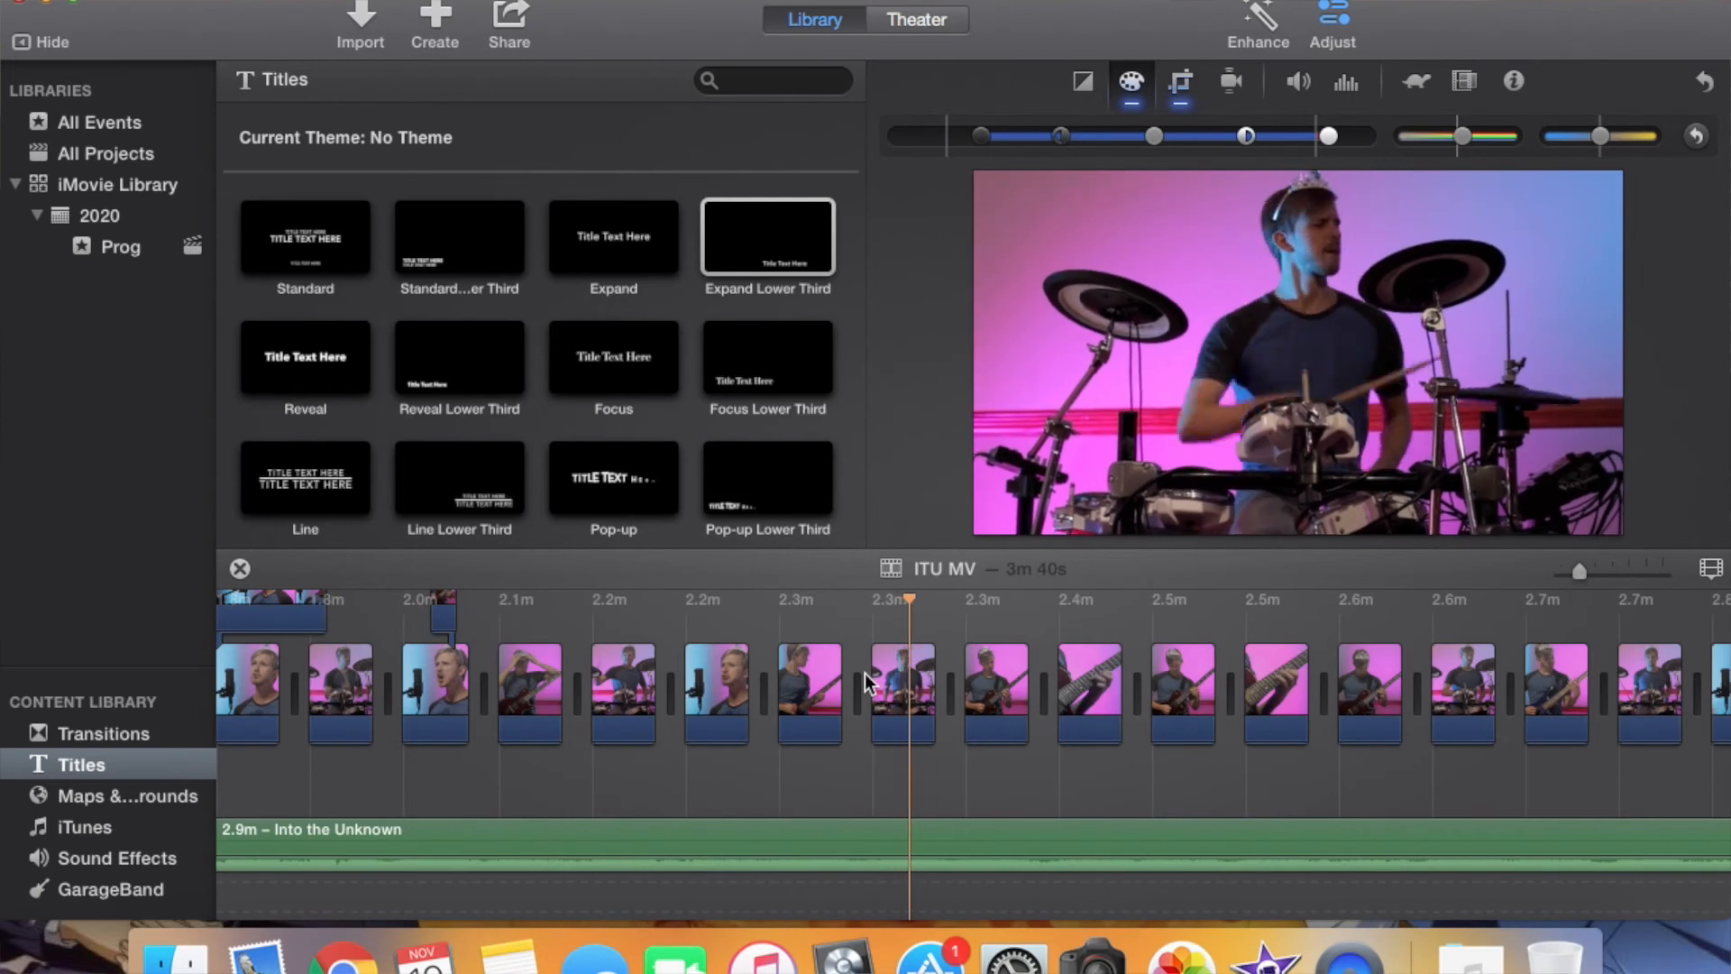
click(872, 682)
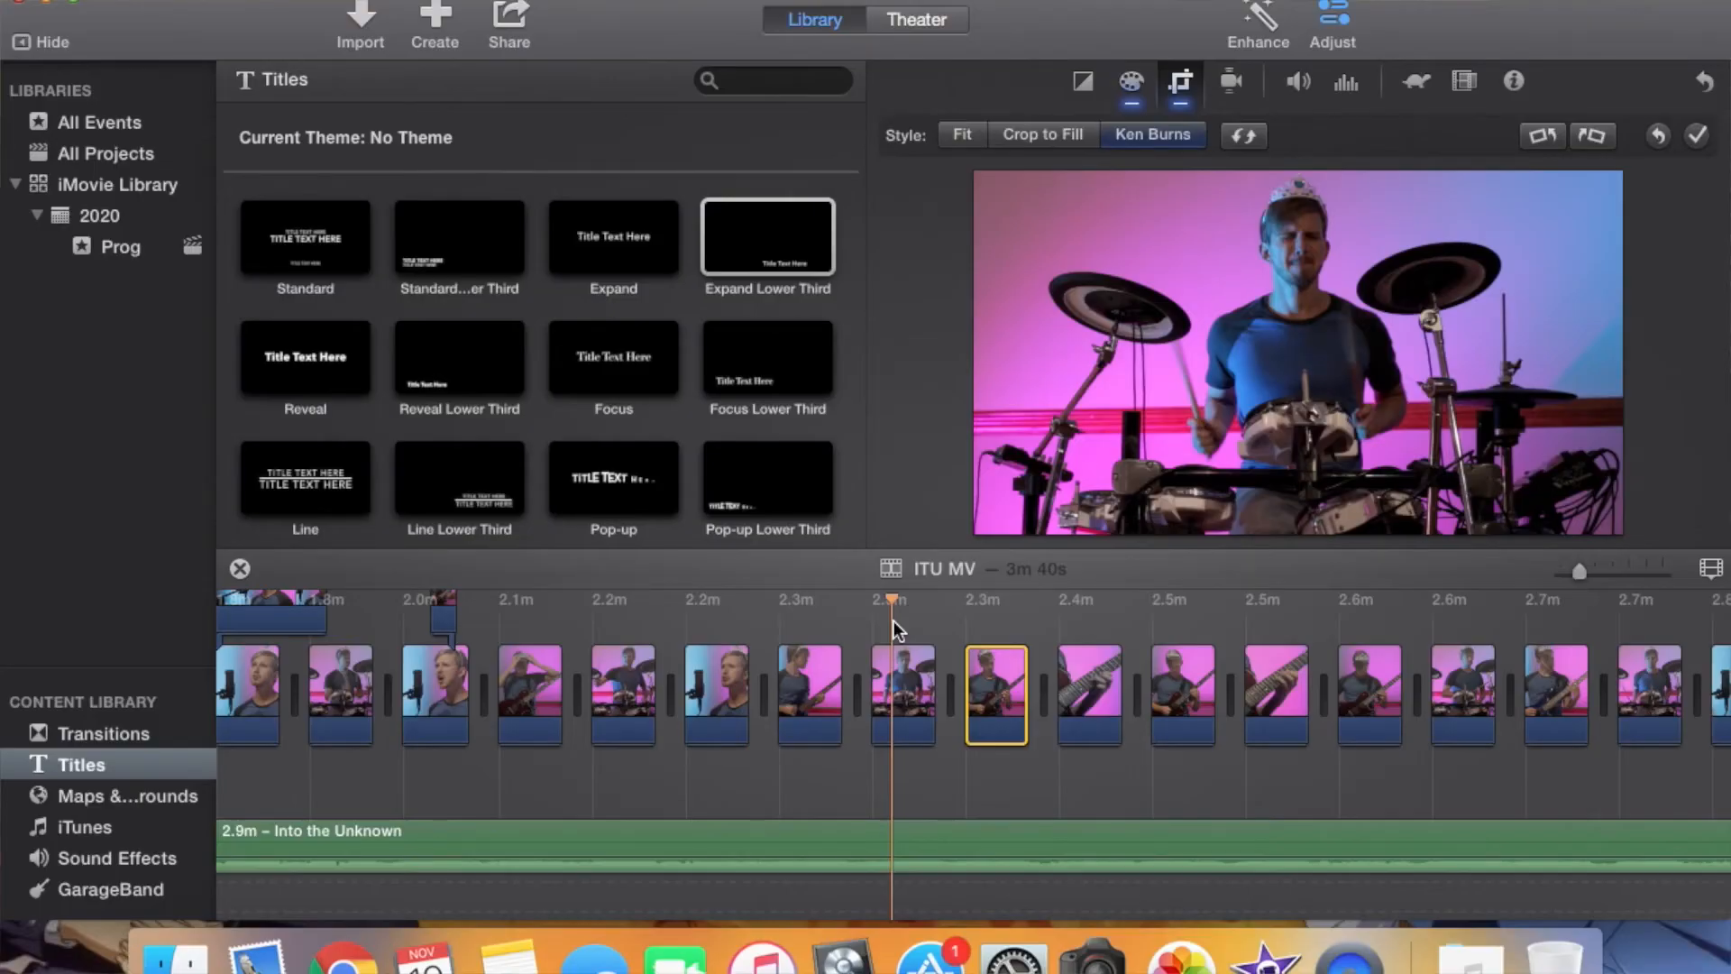
click(899, 676)
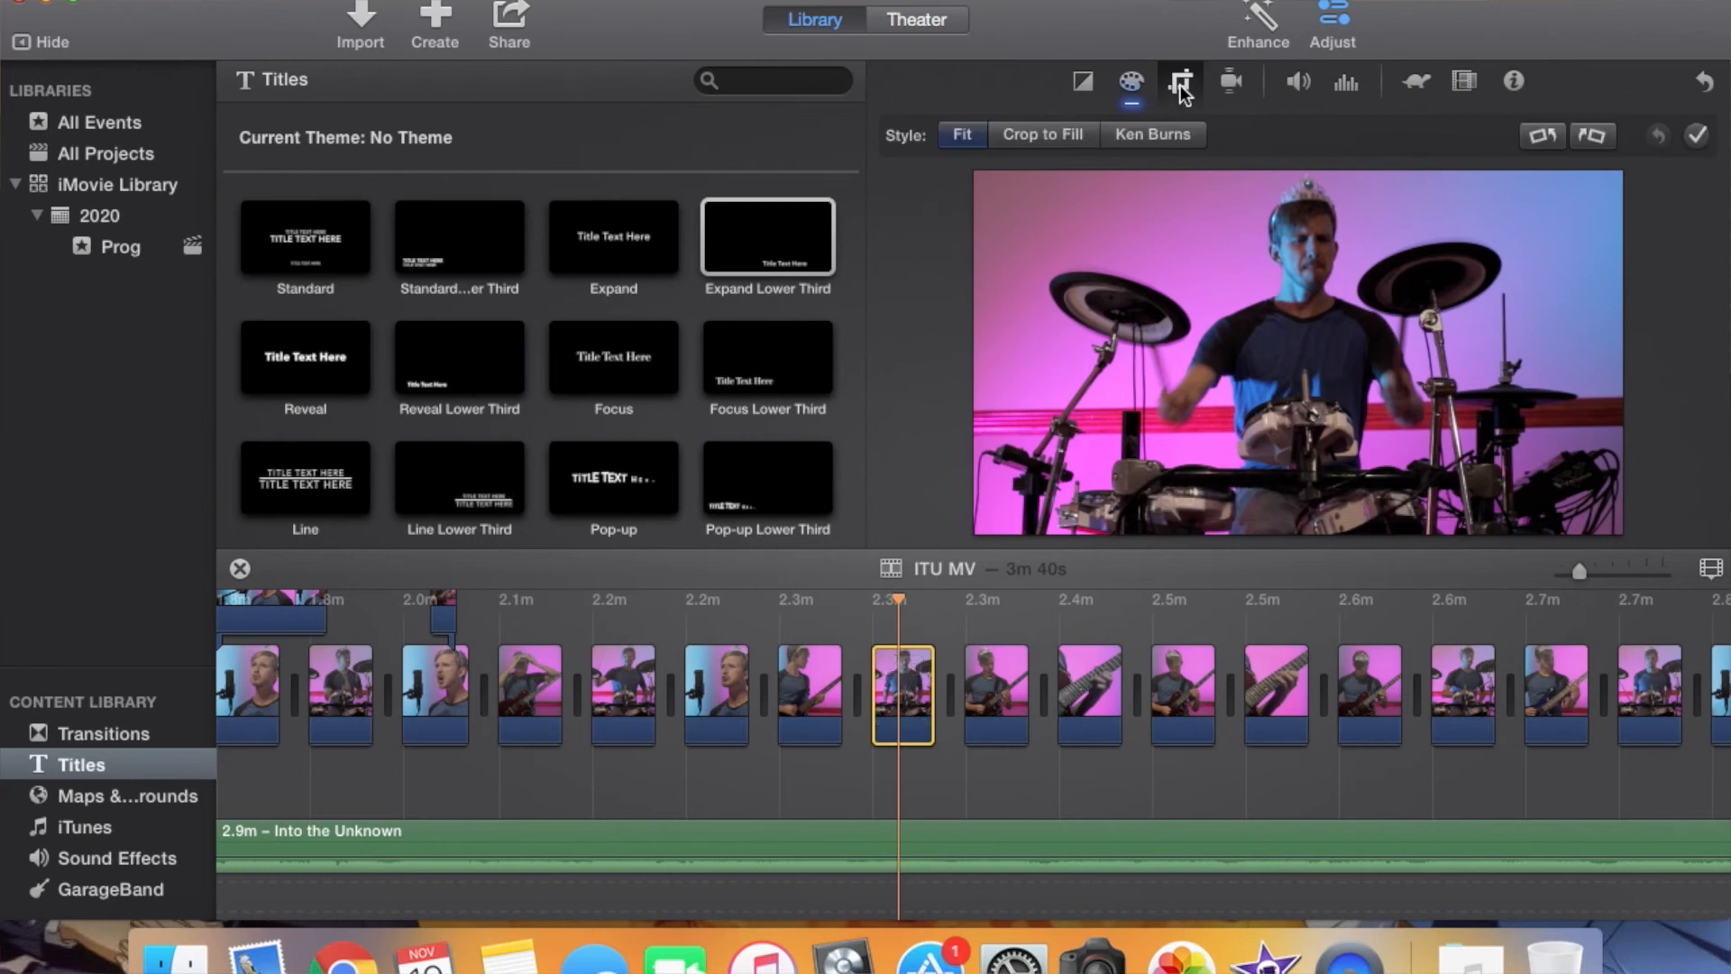
click(1145, 137)
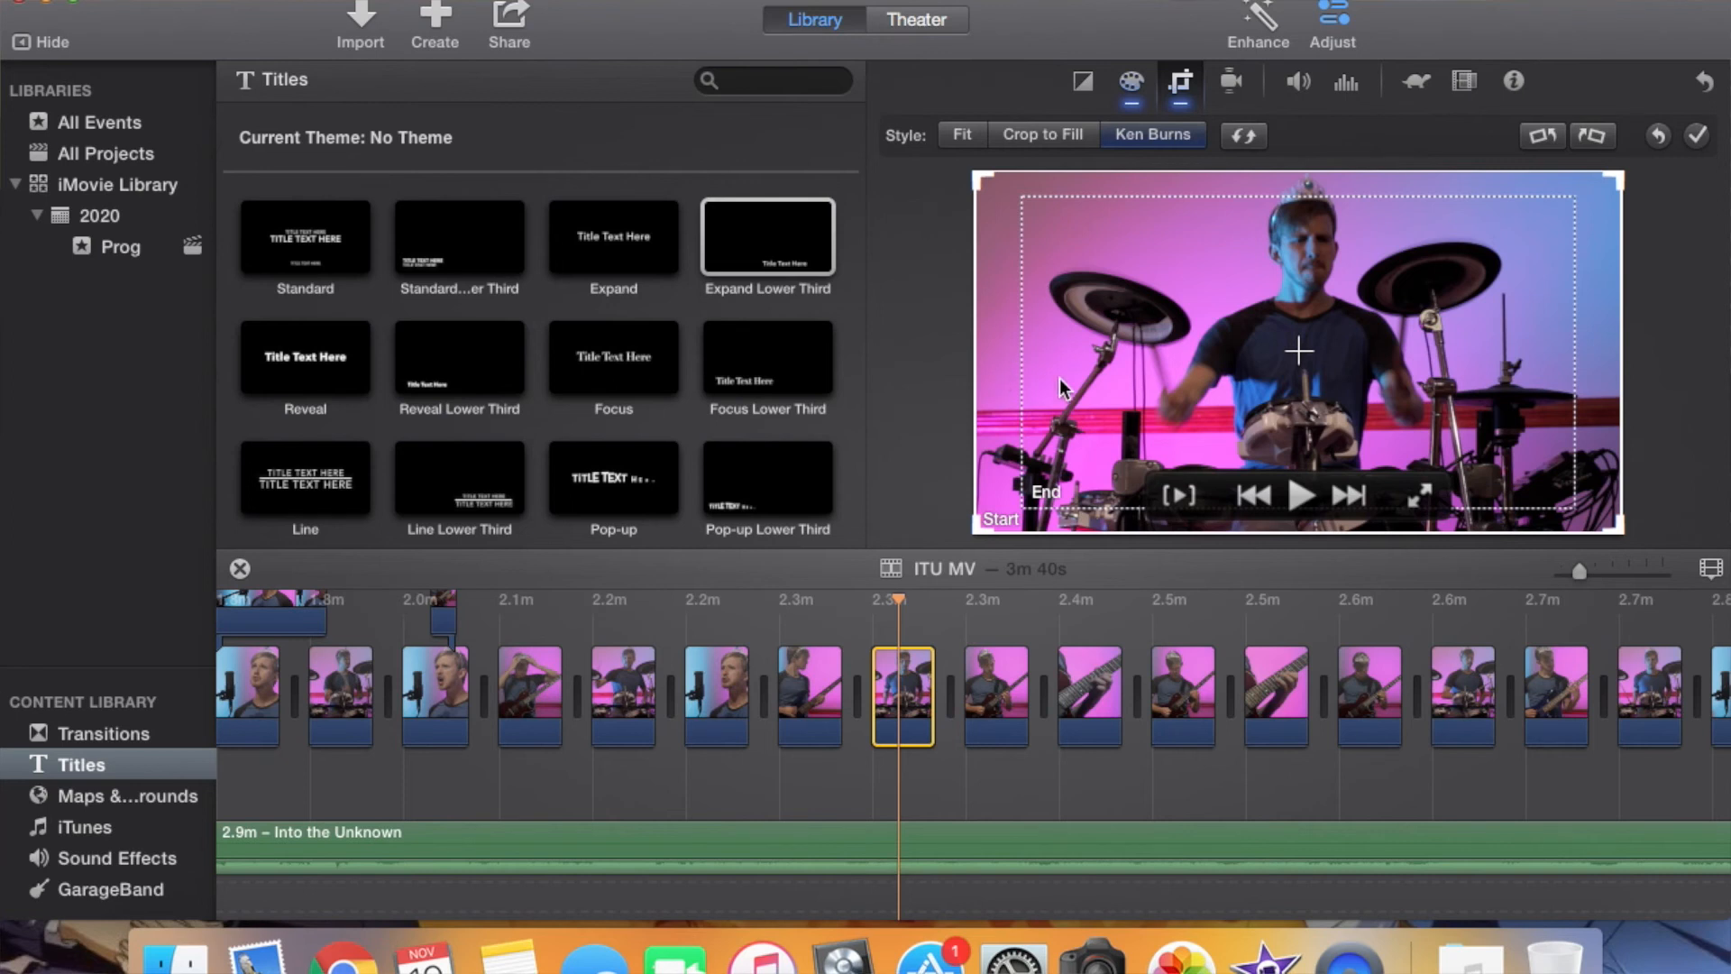
click(1167, 380)
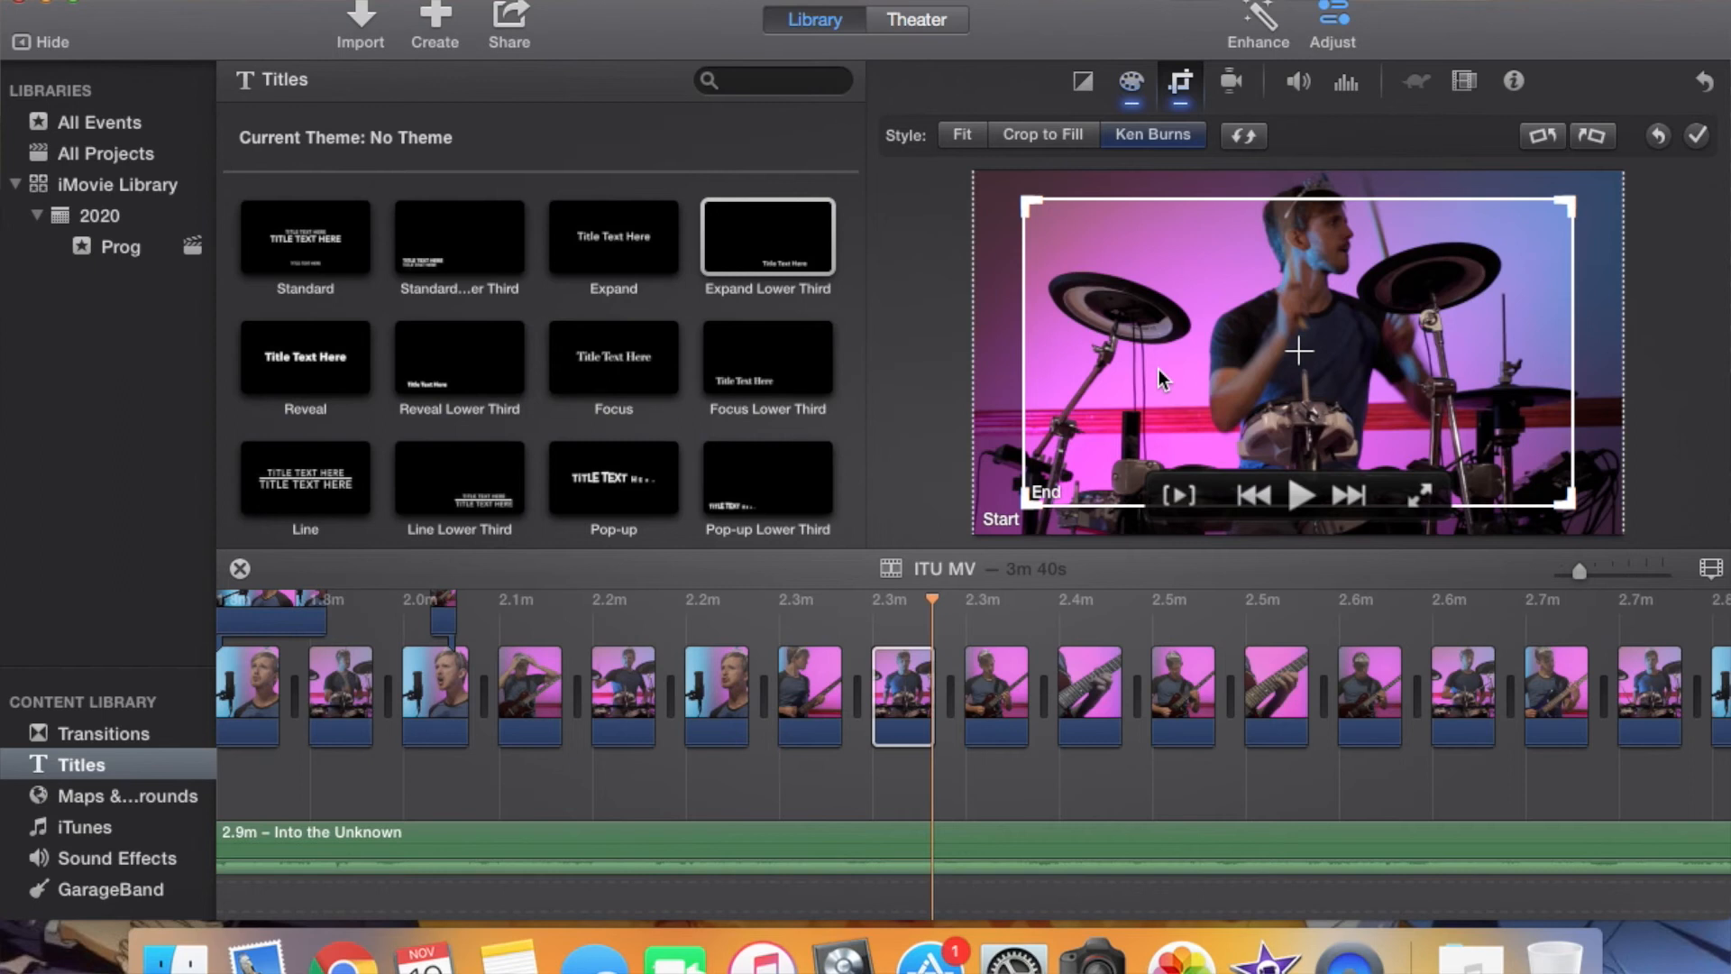
click(1245, 137)
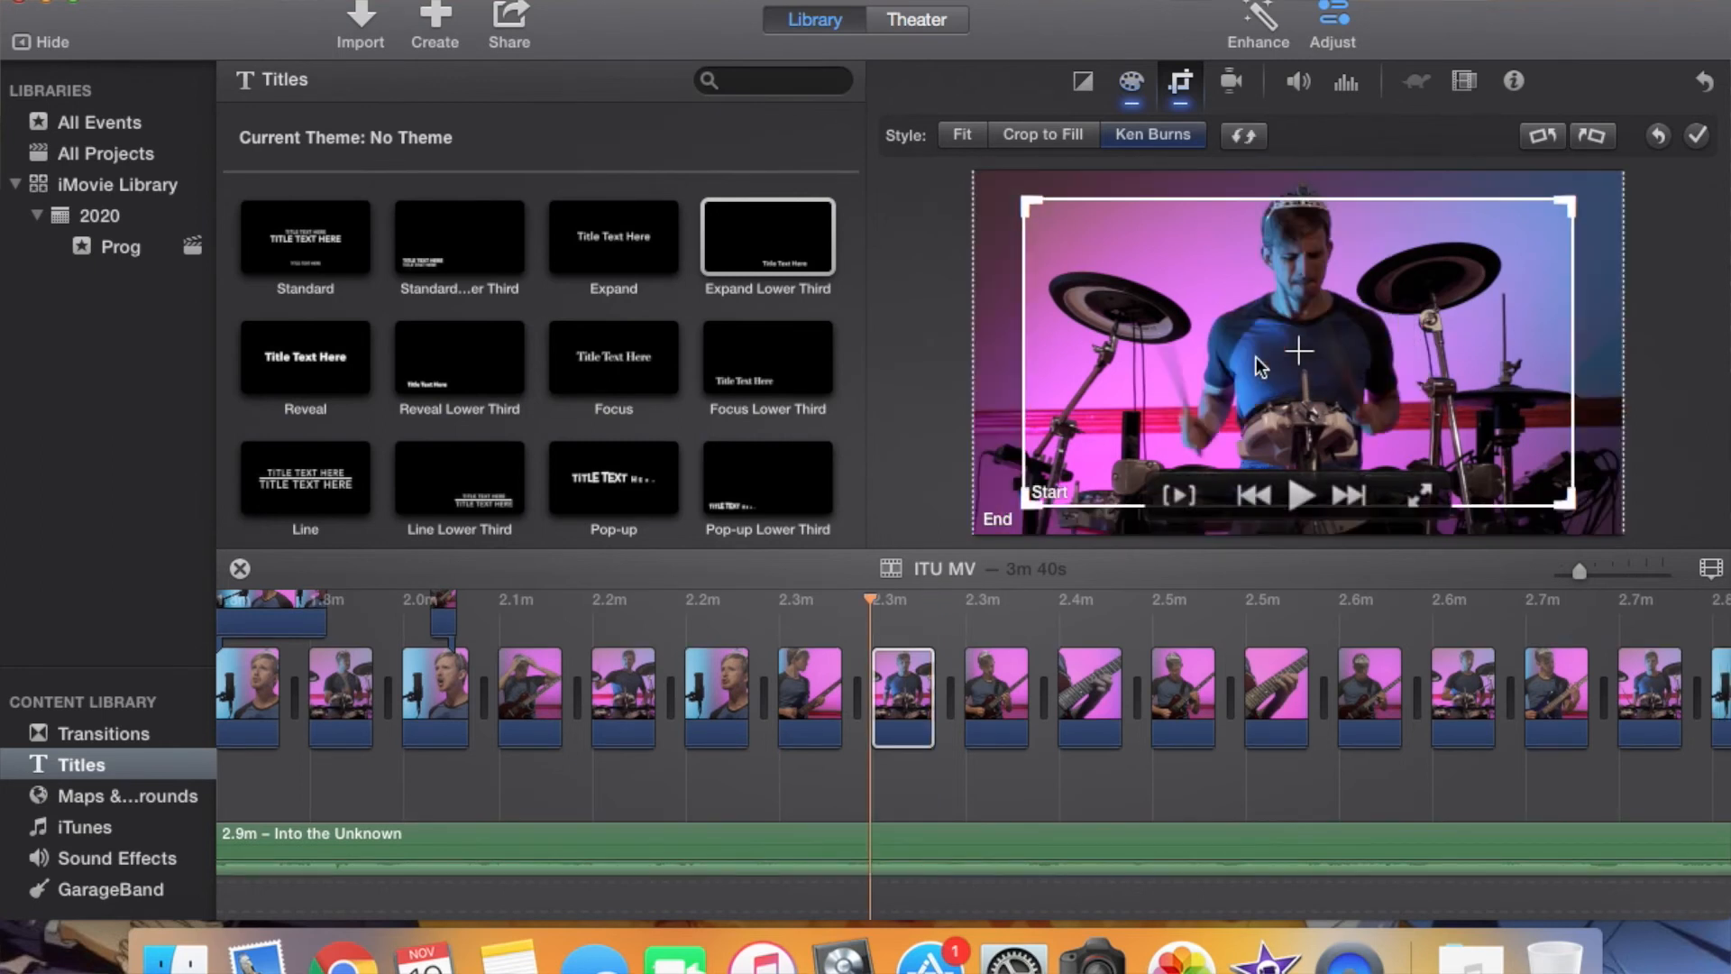
Play the drum clip near 2.3 min, enlarge its Ken Burns start frame for a subtler zoom-out, and play it back
click(792, 629)
key(space)
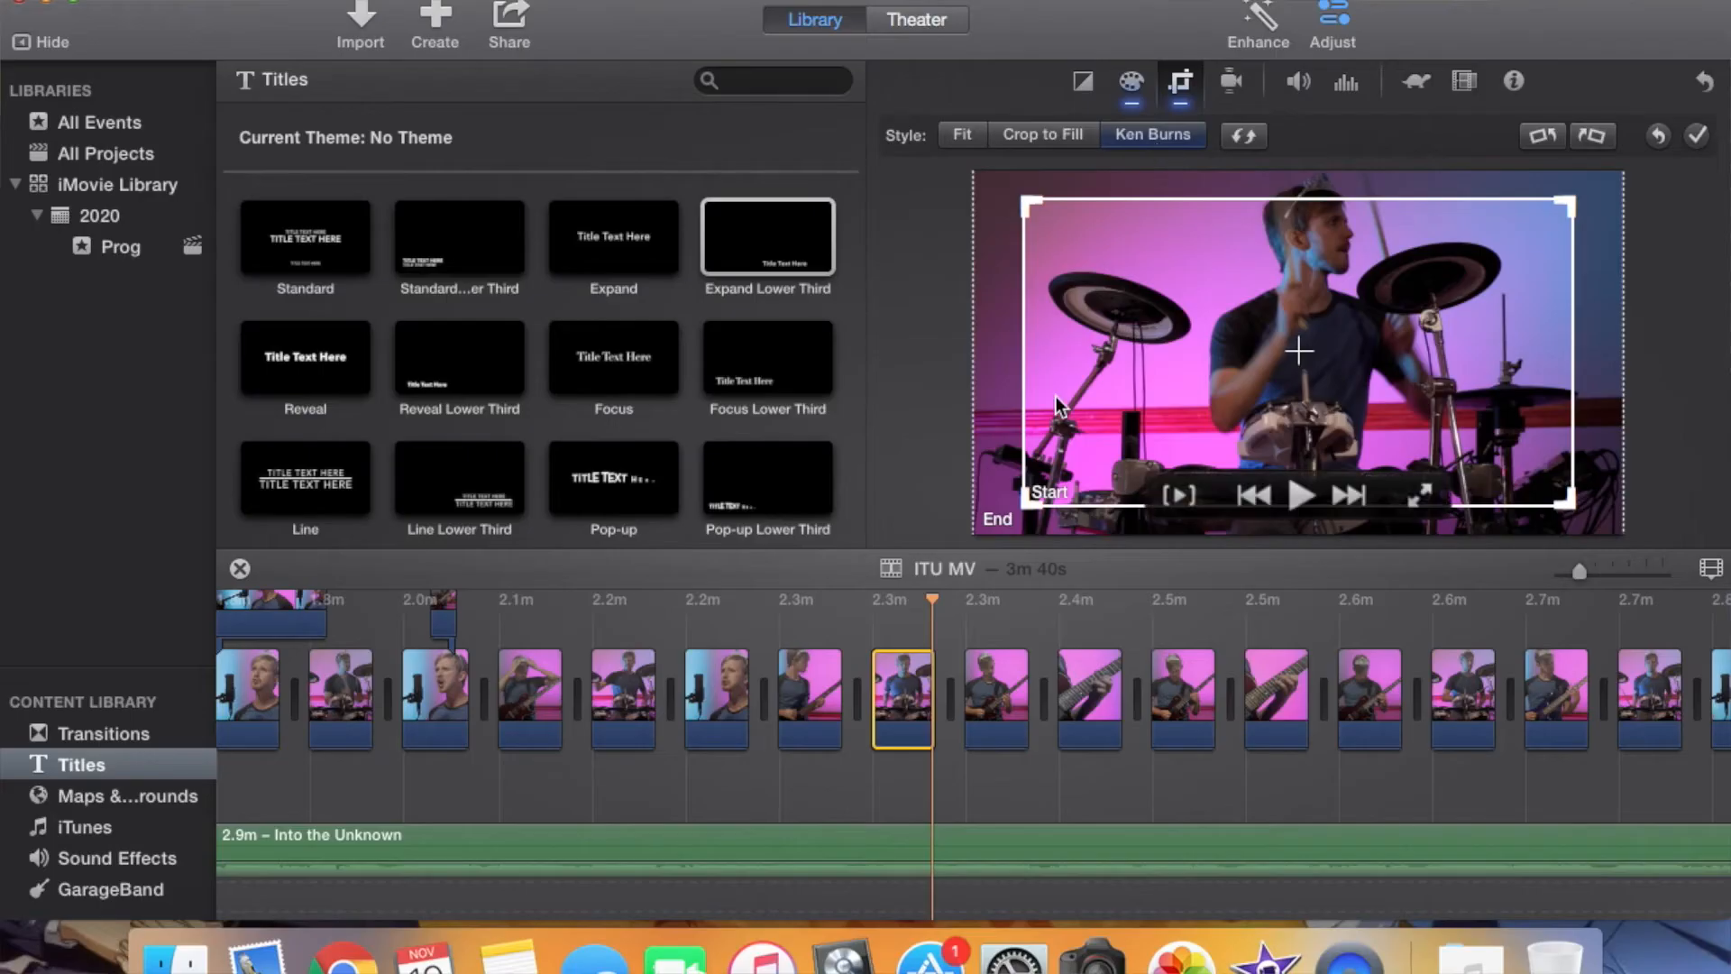
drag(1154, 330, 1070, 263)
drag(1524, 487, 1569, 507)
drag(1437, 332, 1458, 343)
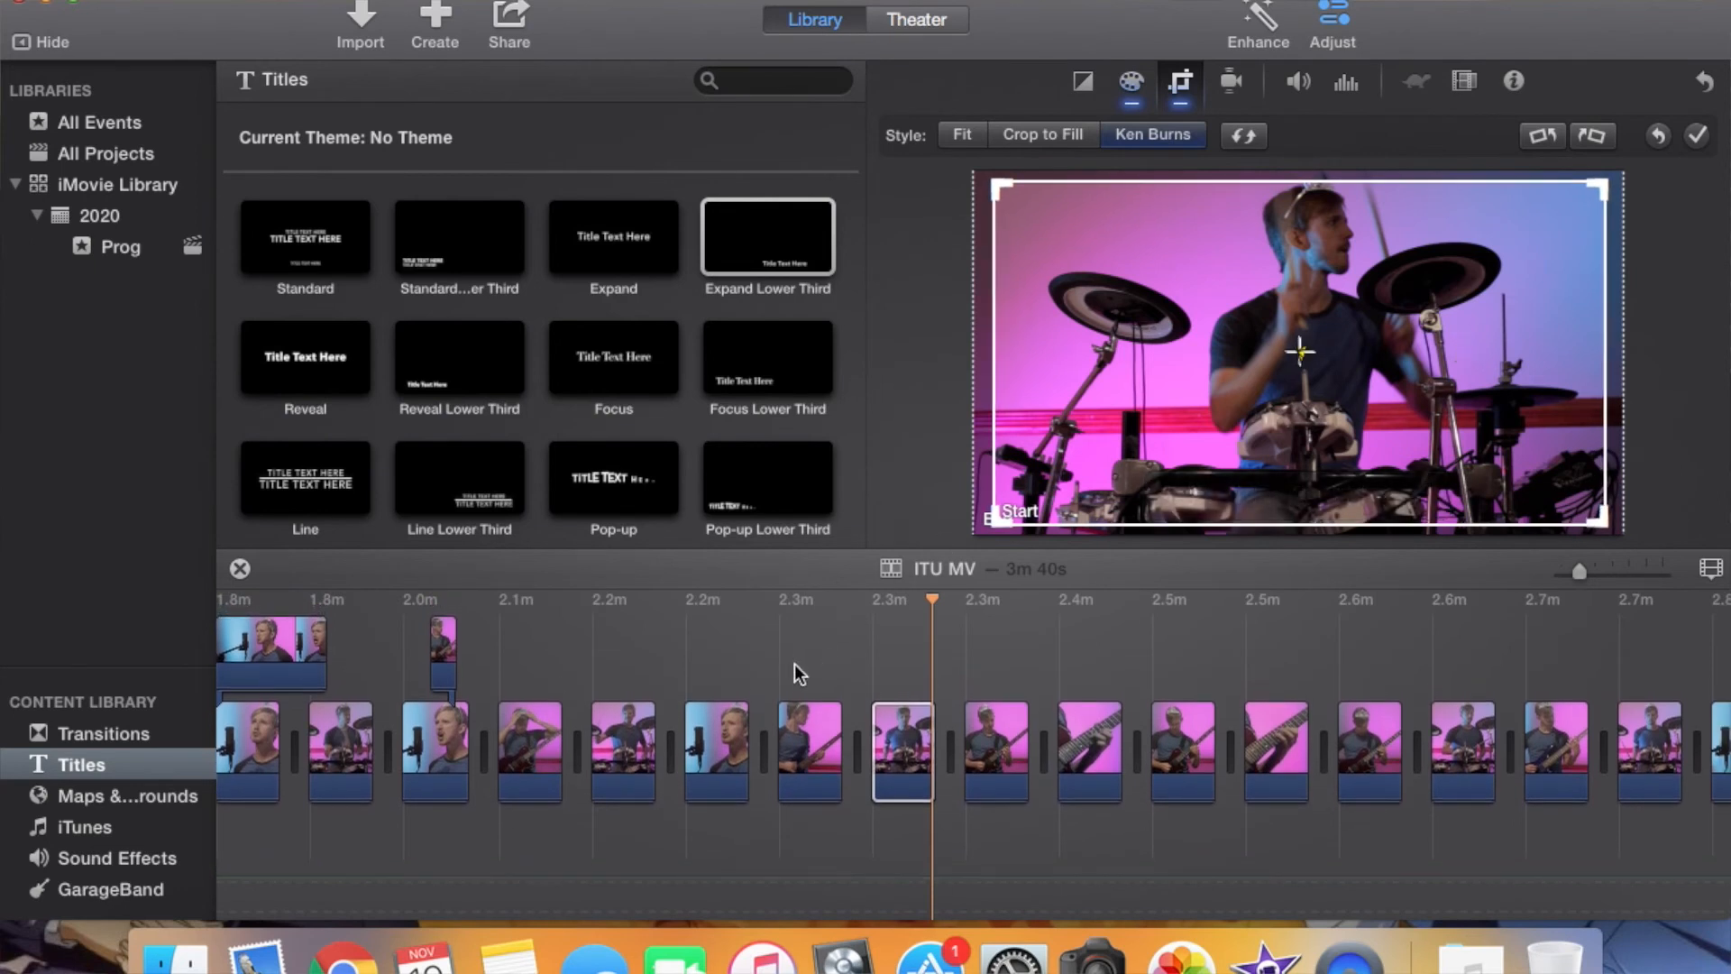
key(space)
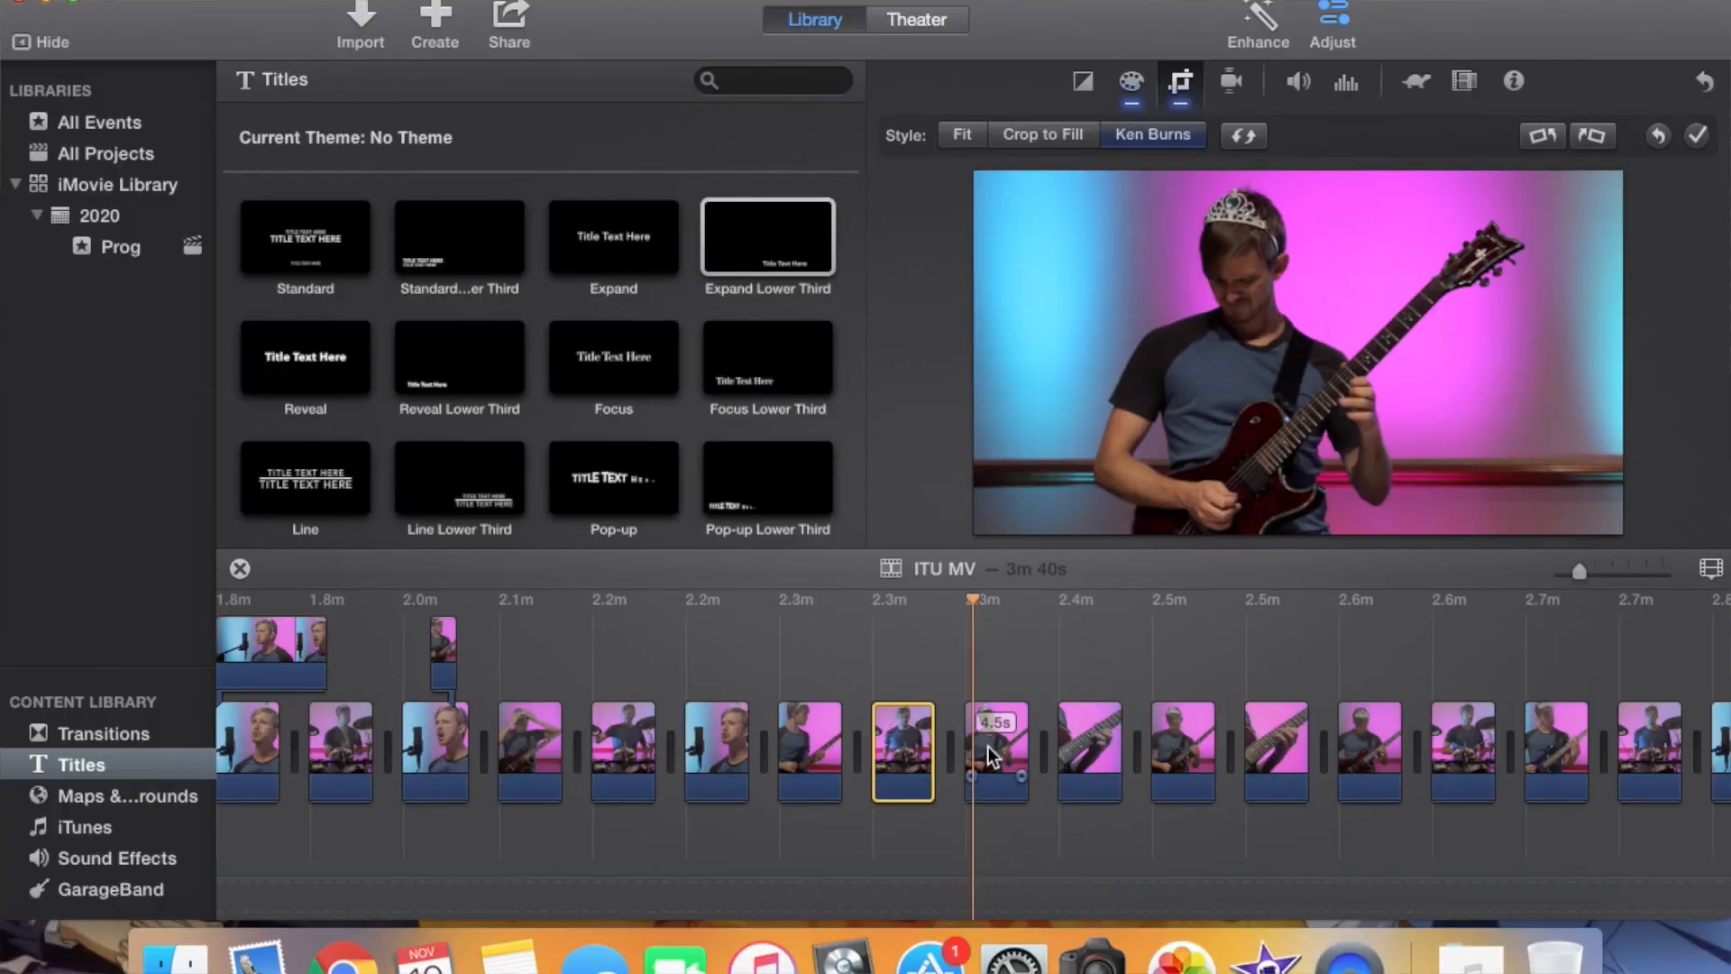
Examine the Ken Burns start and end frames of the guitar clip following the drum clip and of the second vocal clip near 2.8 min
click(992, 756)
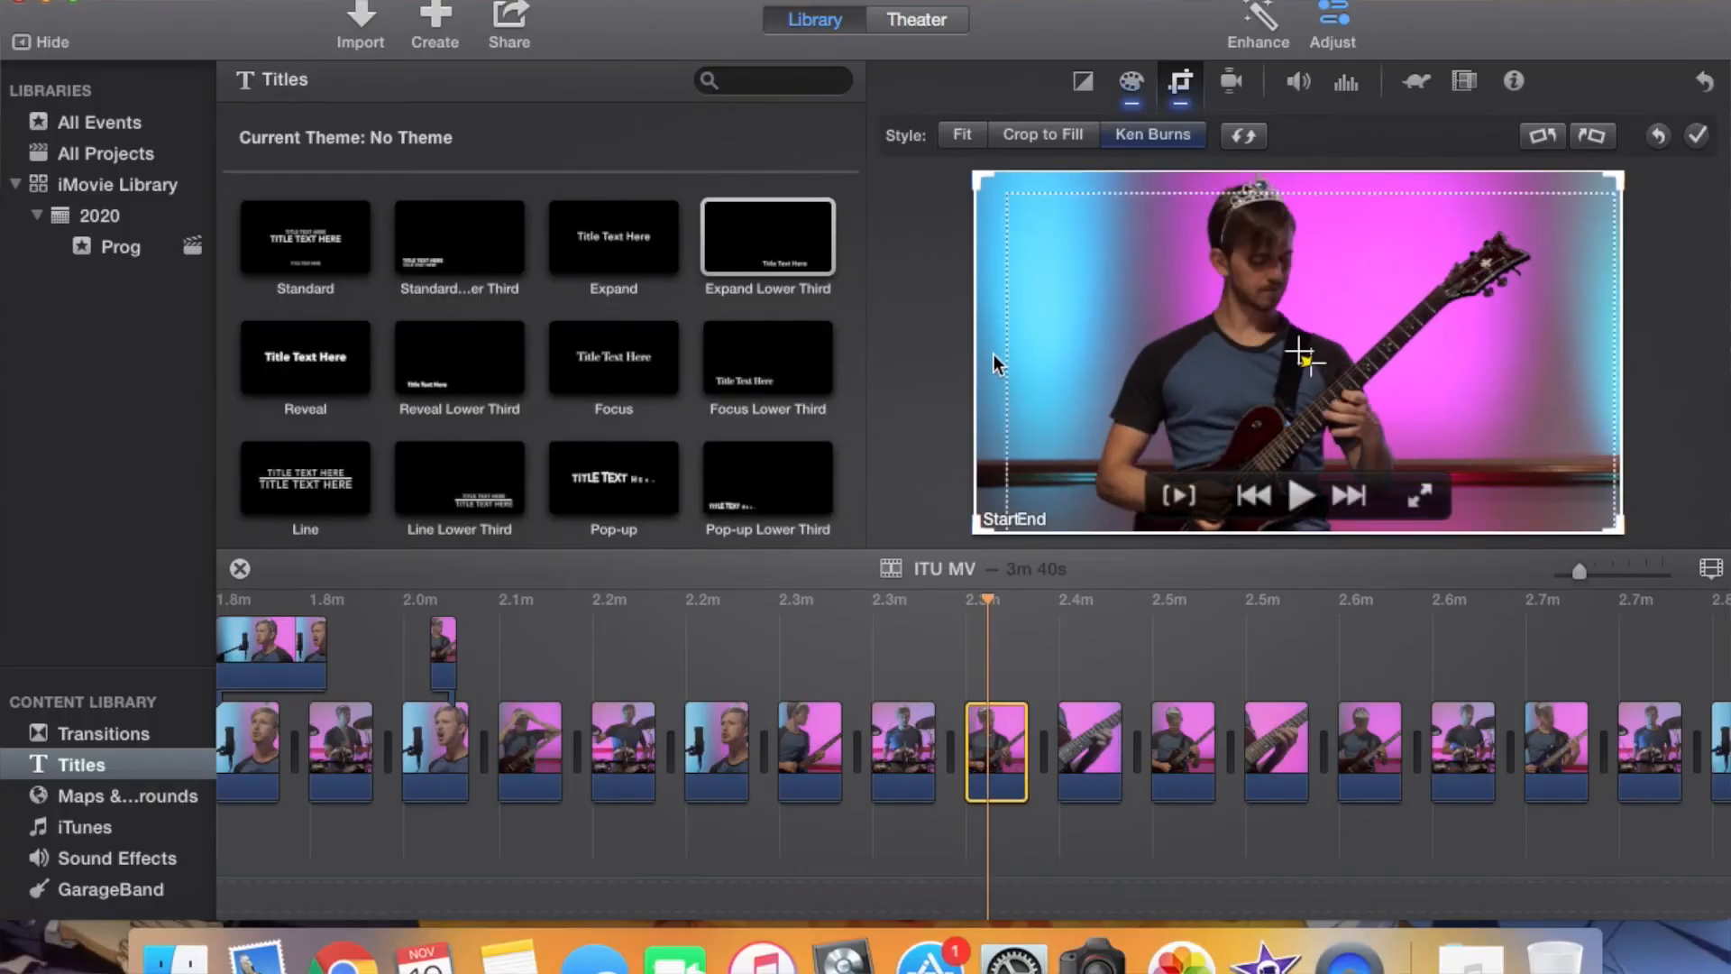
click(1176, 392)
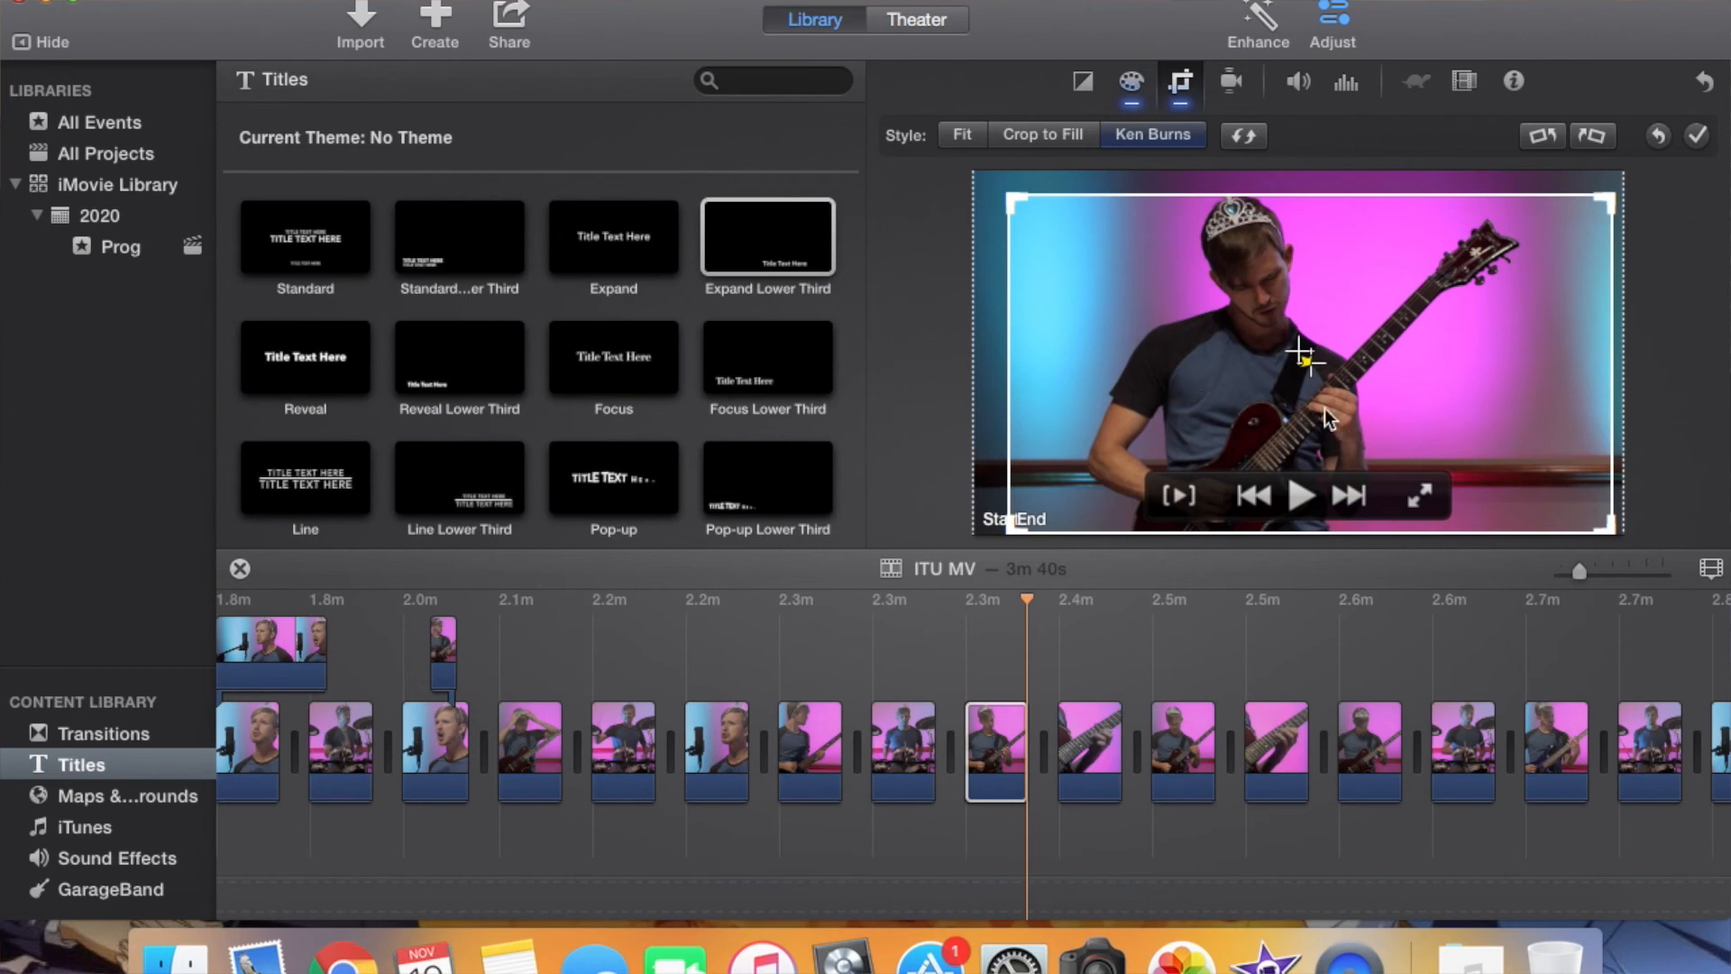
scroll(1188, 642, right, 10)
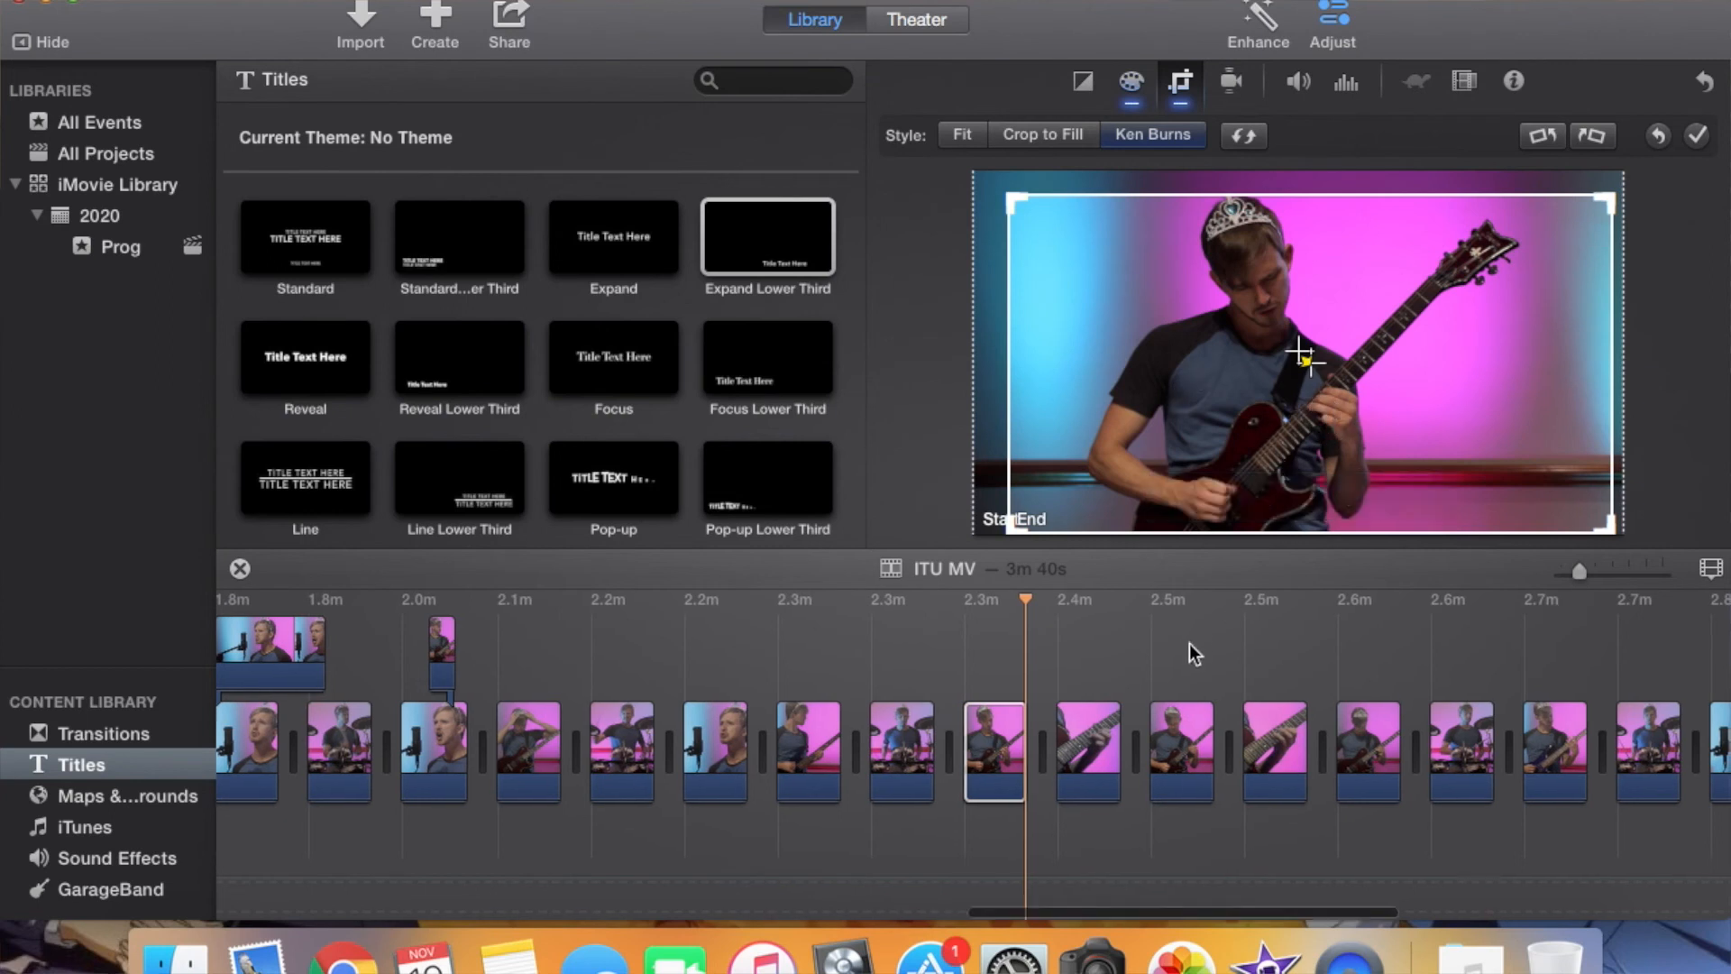
click(765, 744)
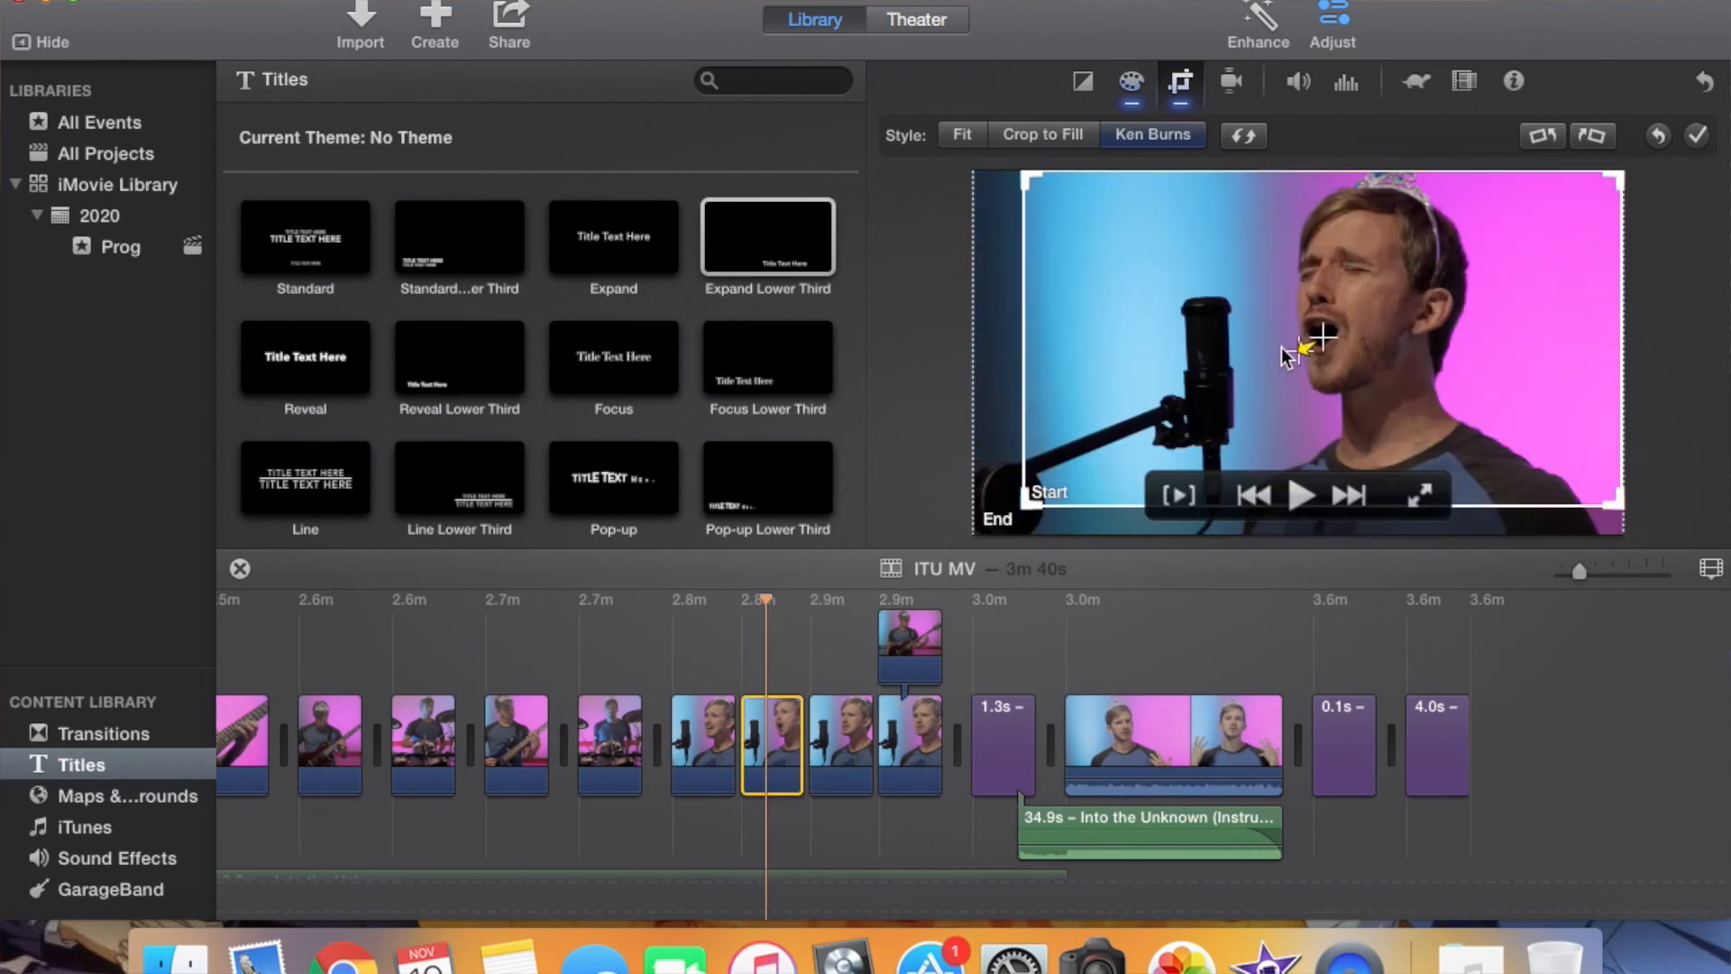